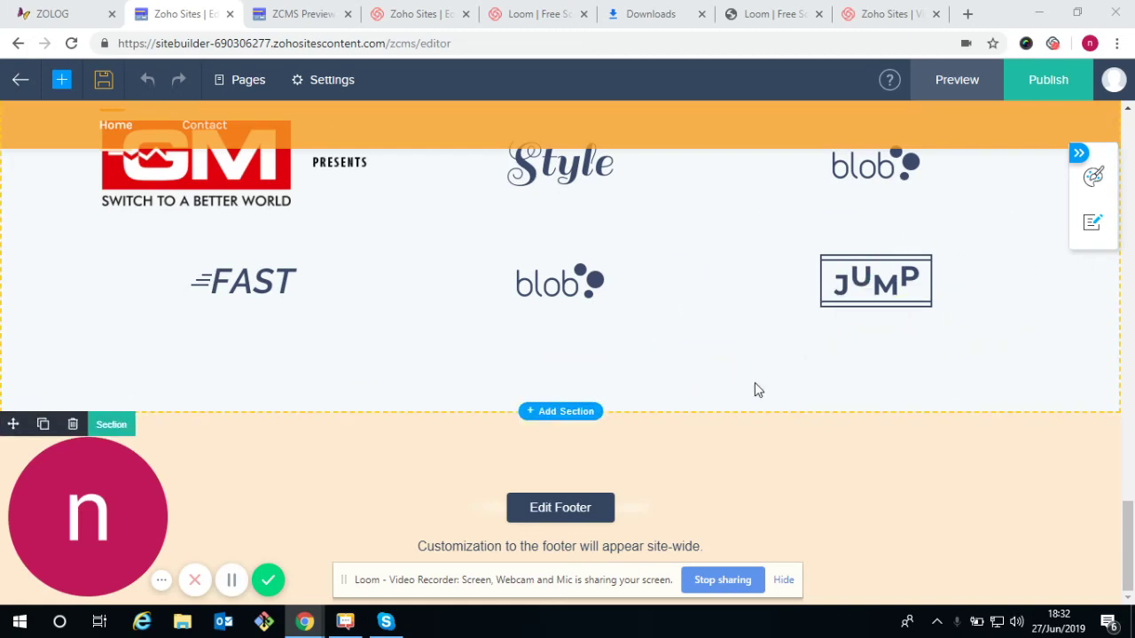
# - Look over the home page's sections, from the partner logos up to the hero banner
pyautogui.scroll(2, 749, 386)
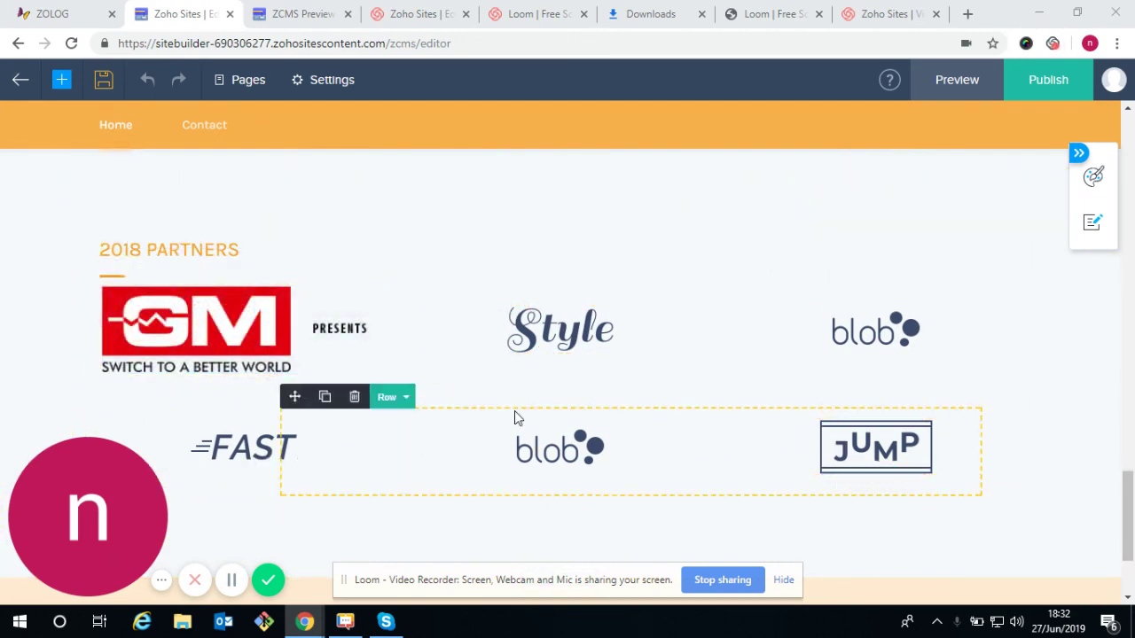
pyautogui.scroll(2, 514, 411)
pyautogui.scroll(-4, 646, 489)
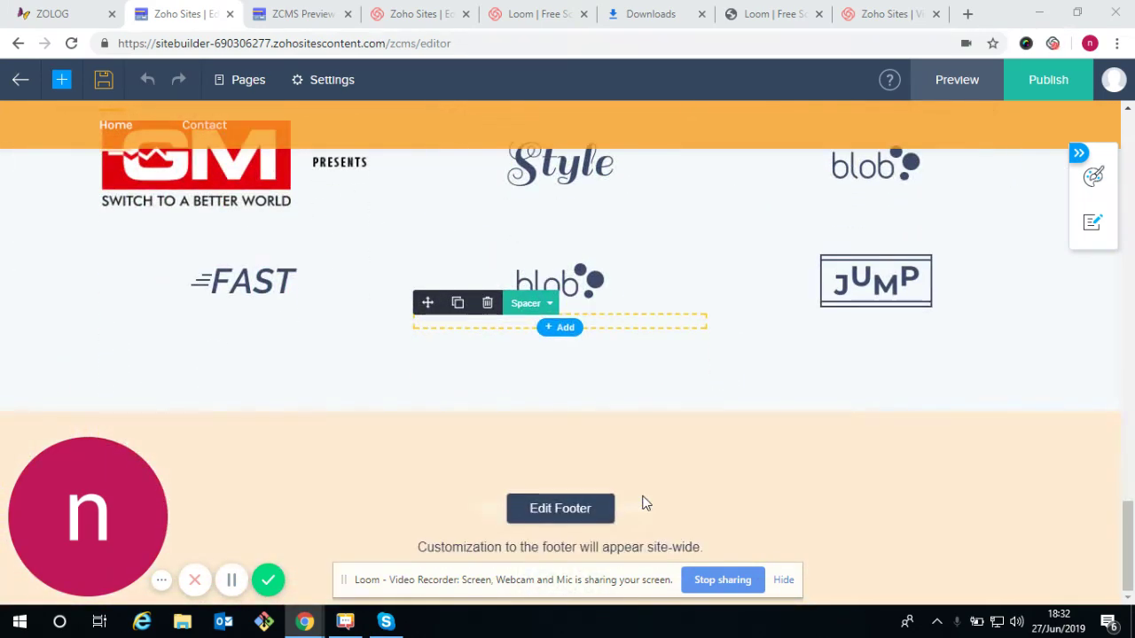
pyautogui.scroll(20, 646, 499)
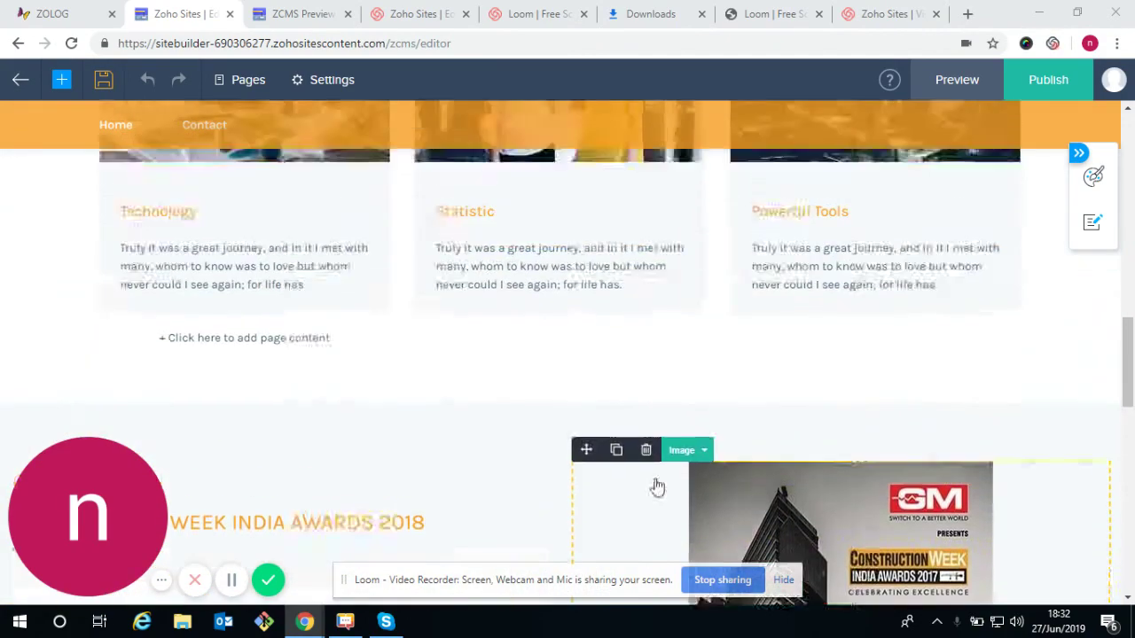
pyautogui.scroll(1, 792, 291)
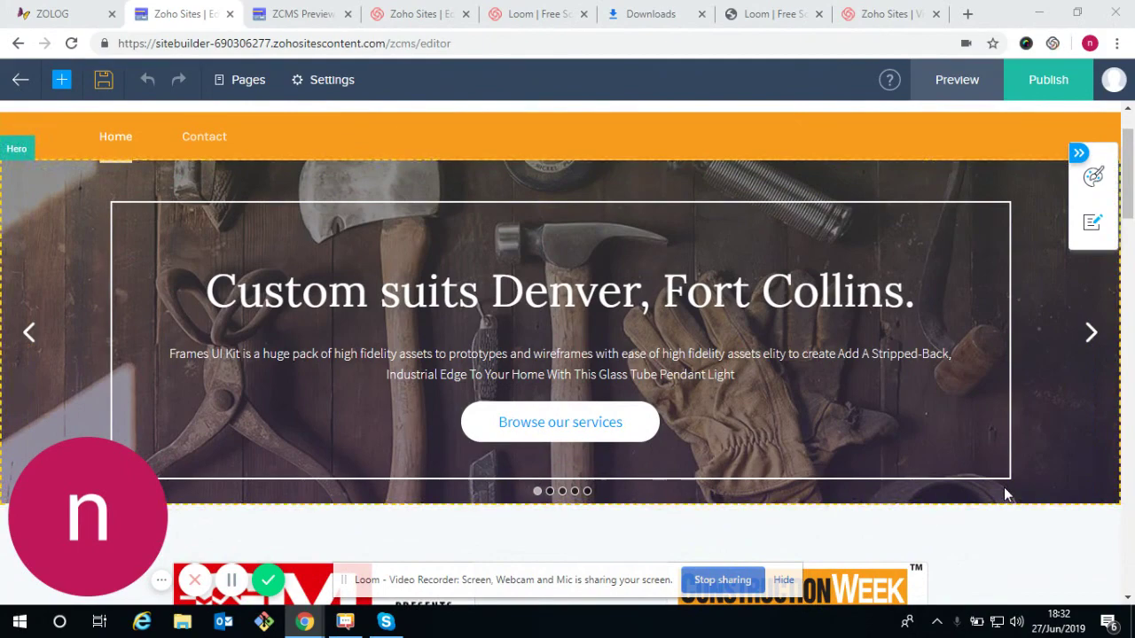
pyautogui.scroll(-5, 975, 550)
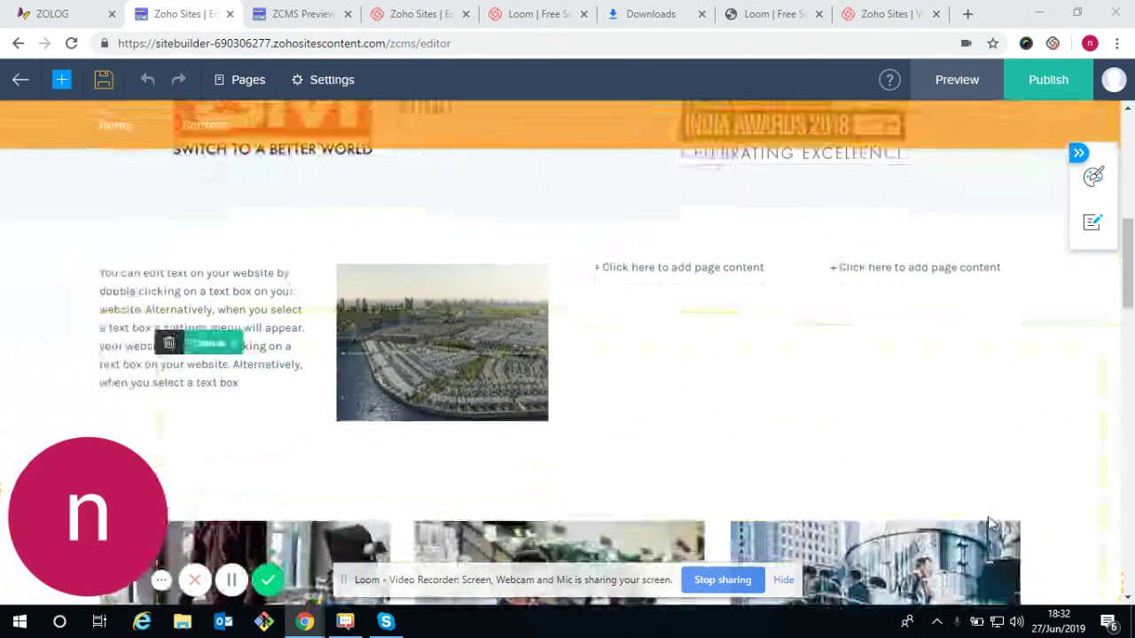
pyautogui.scroll(1, 970, 506)
pyautogui.scroll(-1, 798, 439)
pyautogui.scroll(5, 897, 430)
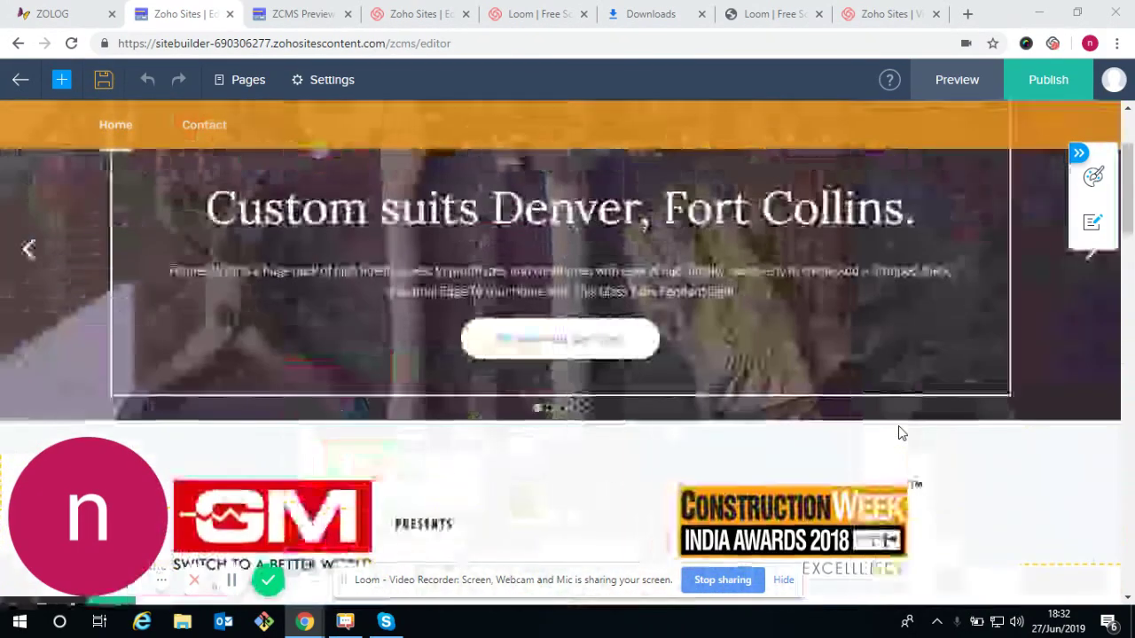
pyautogui.scroll(1, 437, 333)
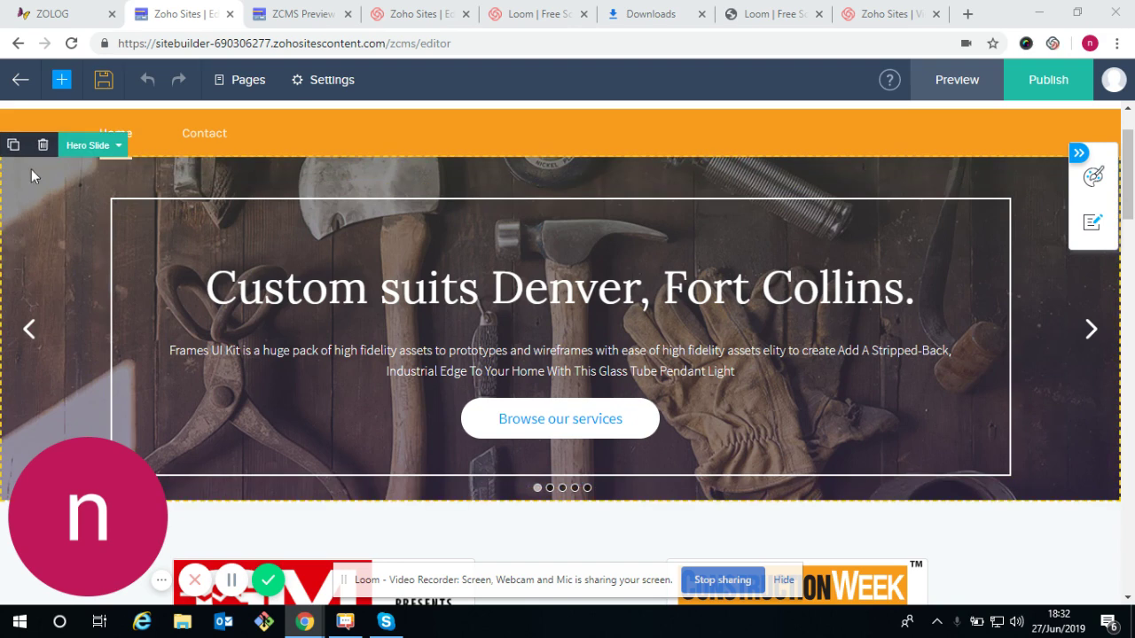
# - Replace the first hero slide's background image with bg-01.jpg, uploaded from the mtawards images folder
pyautogui.click(88, 146)
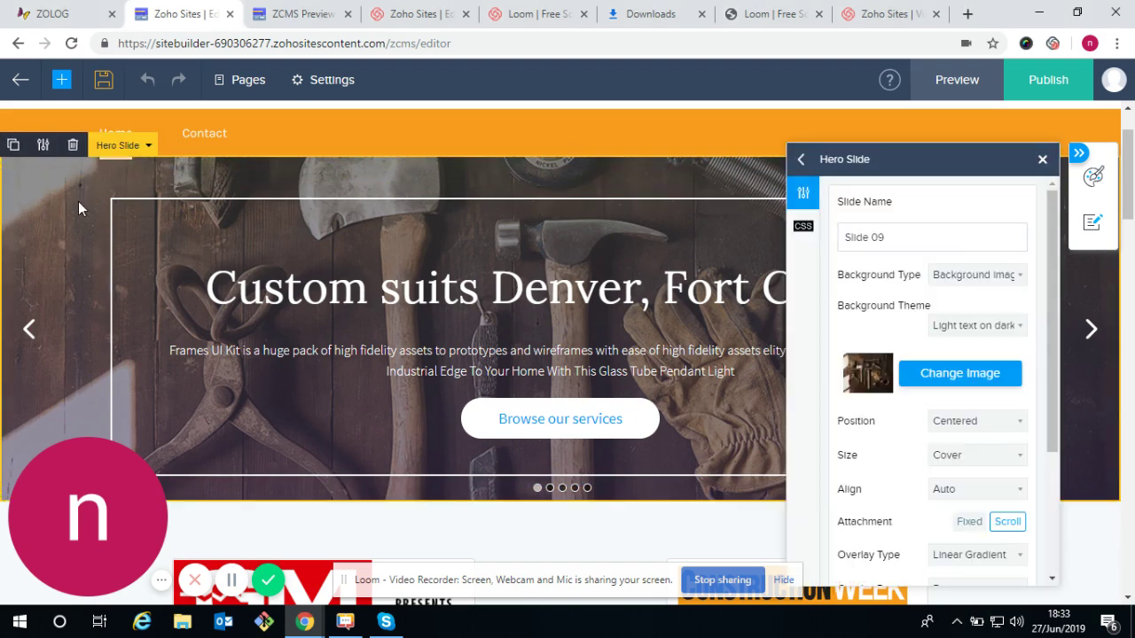
pyautogui.click(958, 374)
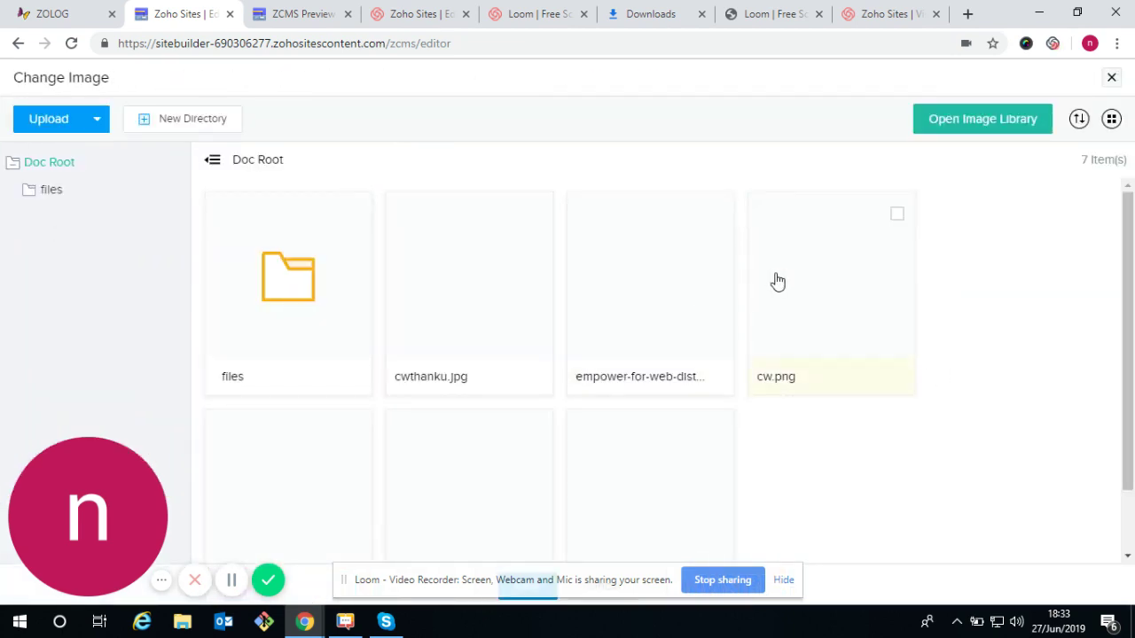
pyautogui.click(54, 124)
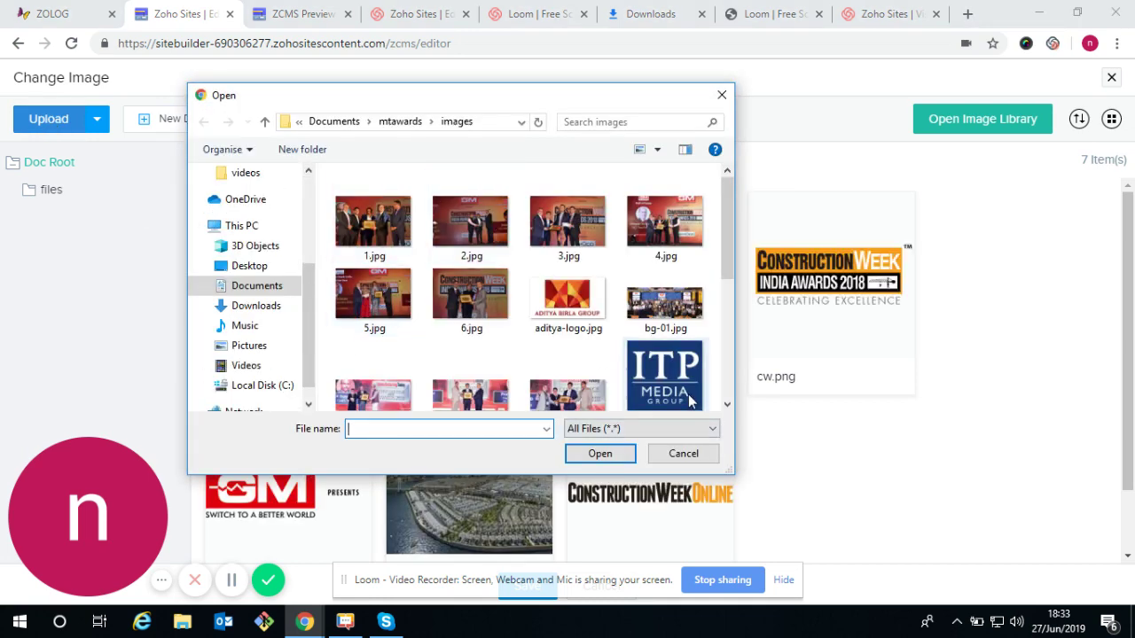
pyautogui.click(675, 316)
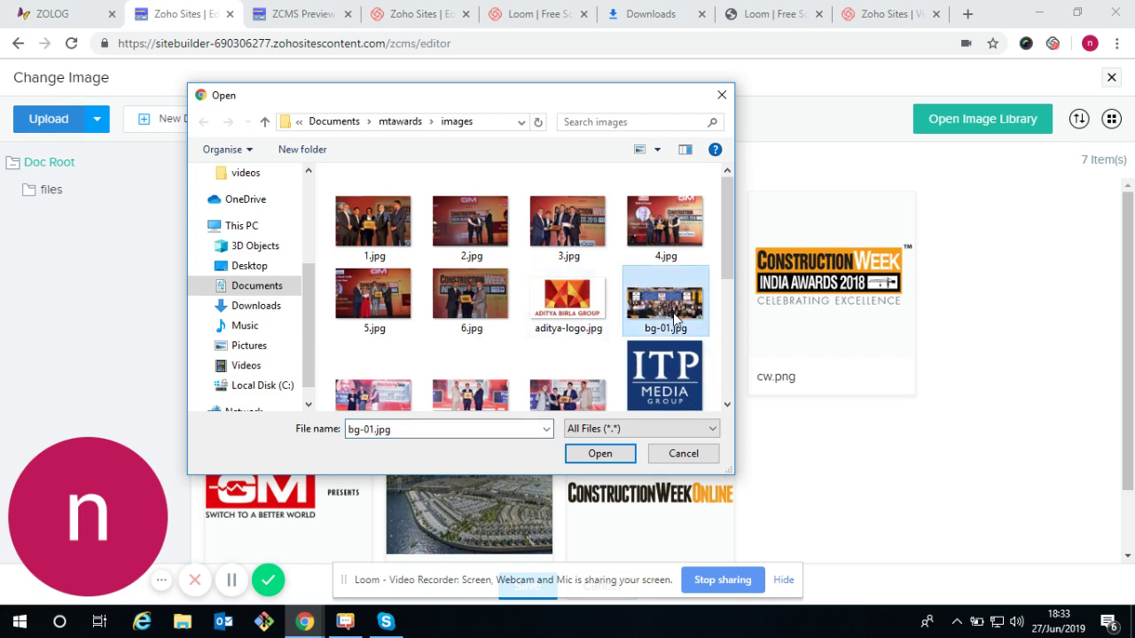
pyautogui.click(607, 455)
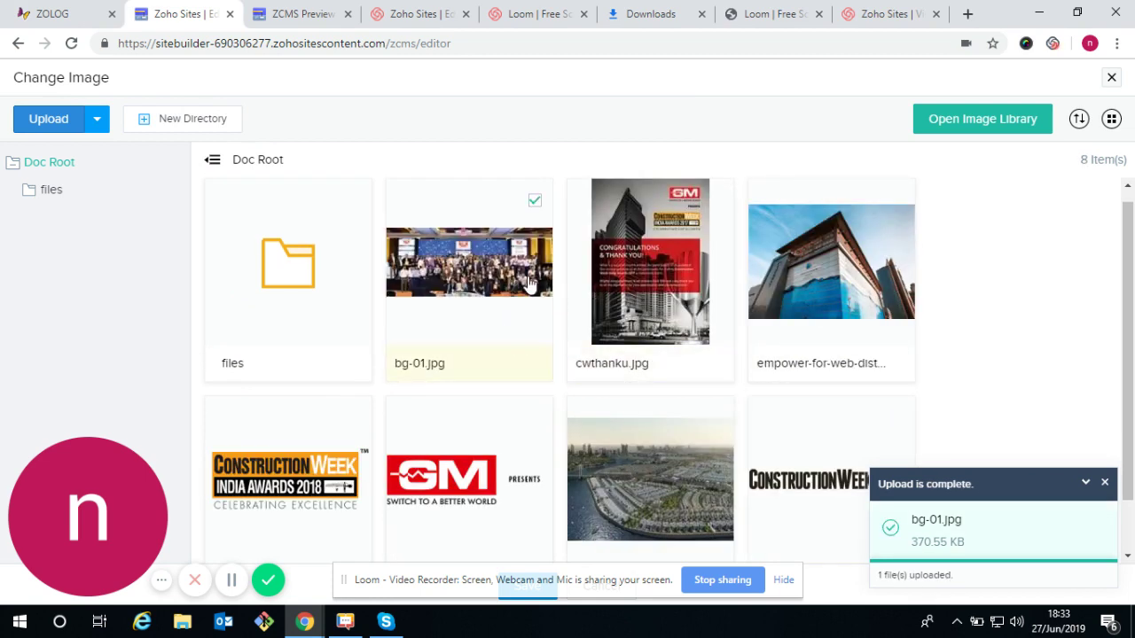
pyautogui.click(1105, 482)
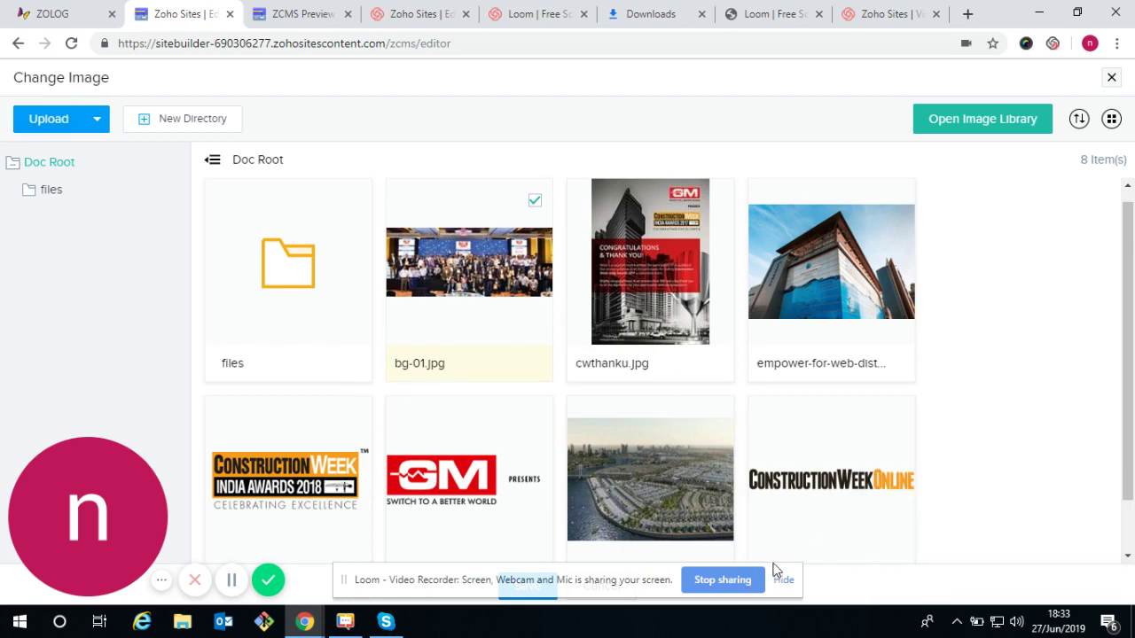
pyautogui.moveTo(652, 567); pyautogui.dragTo(796, 499)
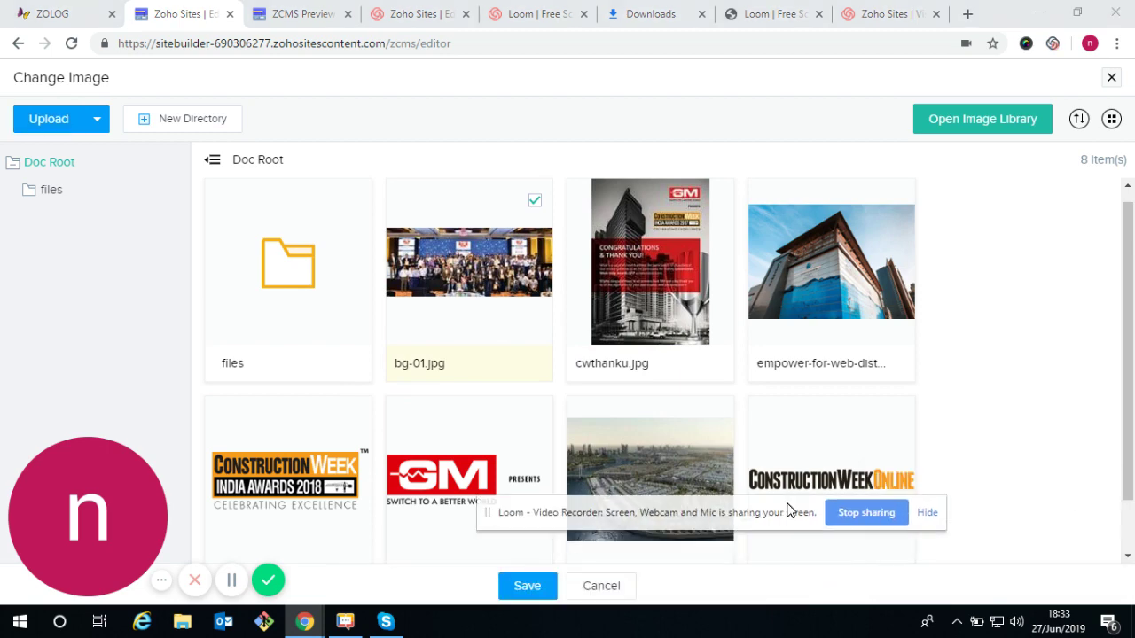
pyautogui.click(528, 585)
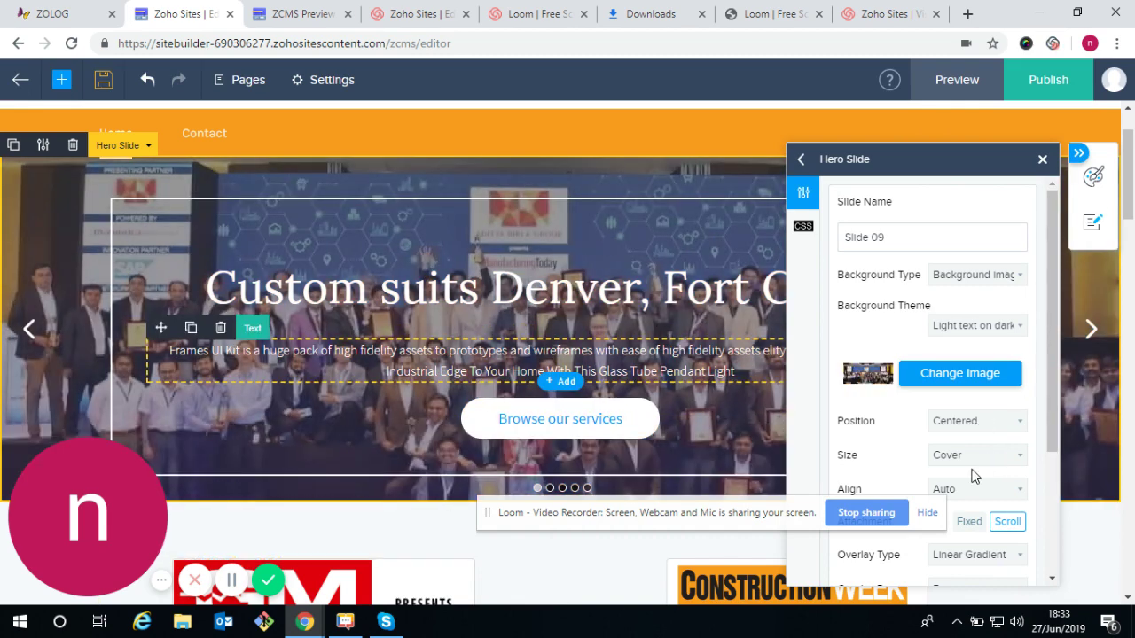
pyautogui.moveTo(712, 514); pyautogui.dragTo(718, 568)
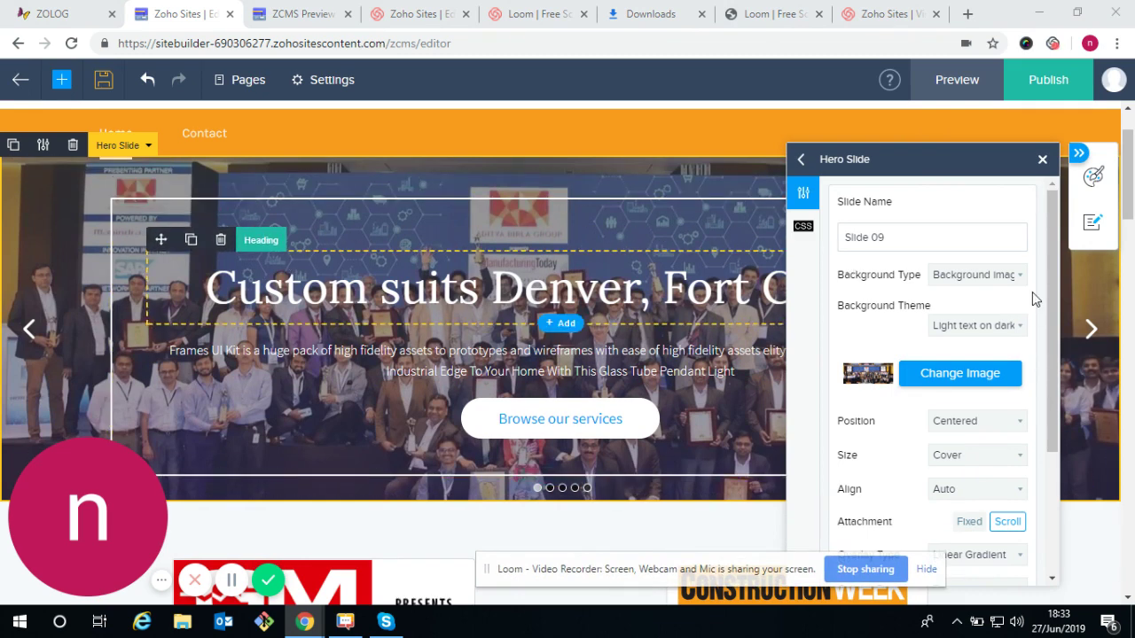
# - Set the hero slide's background theme to Light text on dark background
pyautogui.click(964, 330)
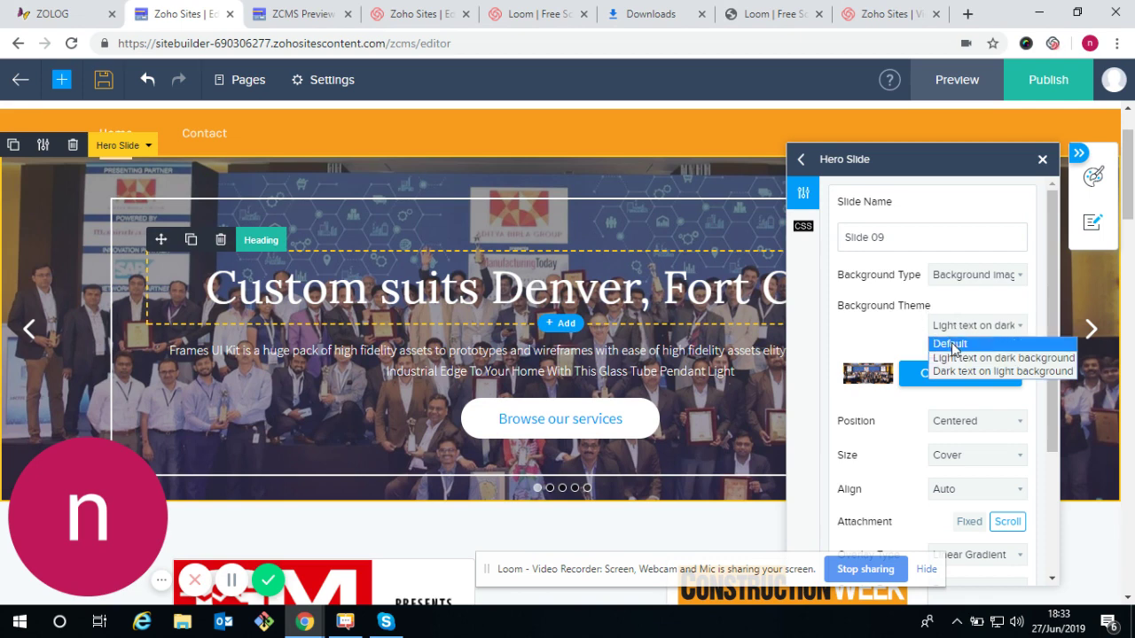
pyautogui.click(1027, 362)
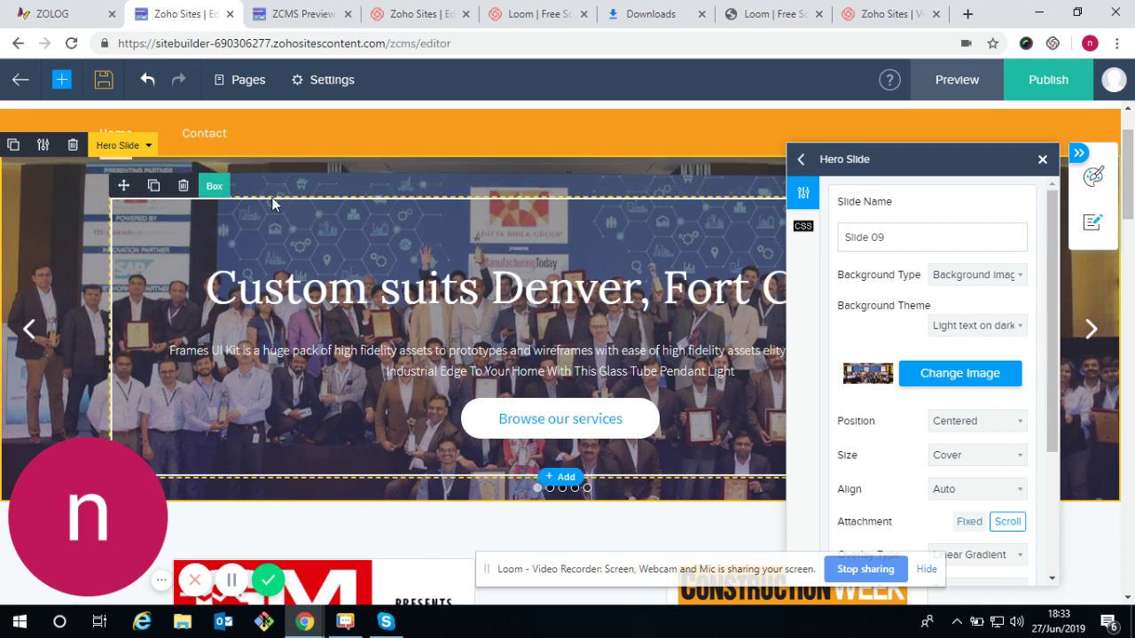
pyautogui.click(975, 335)
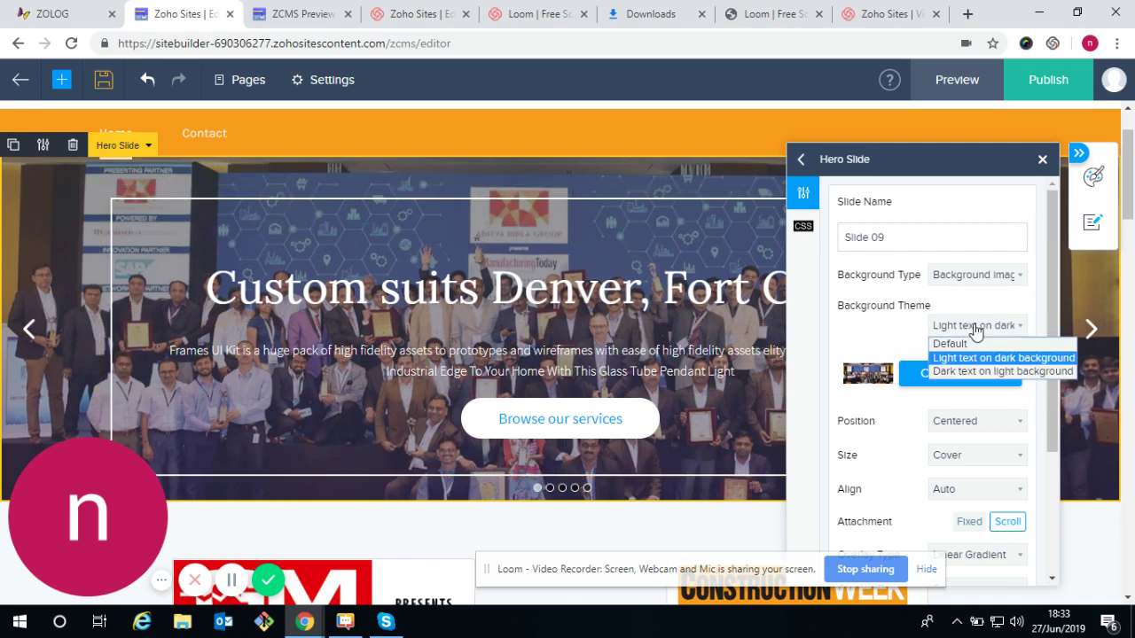
pyautogui.click(837, 288)
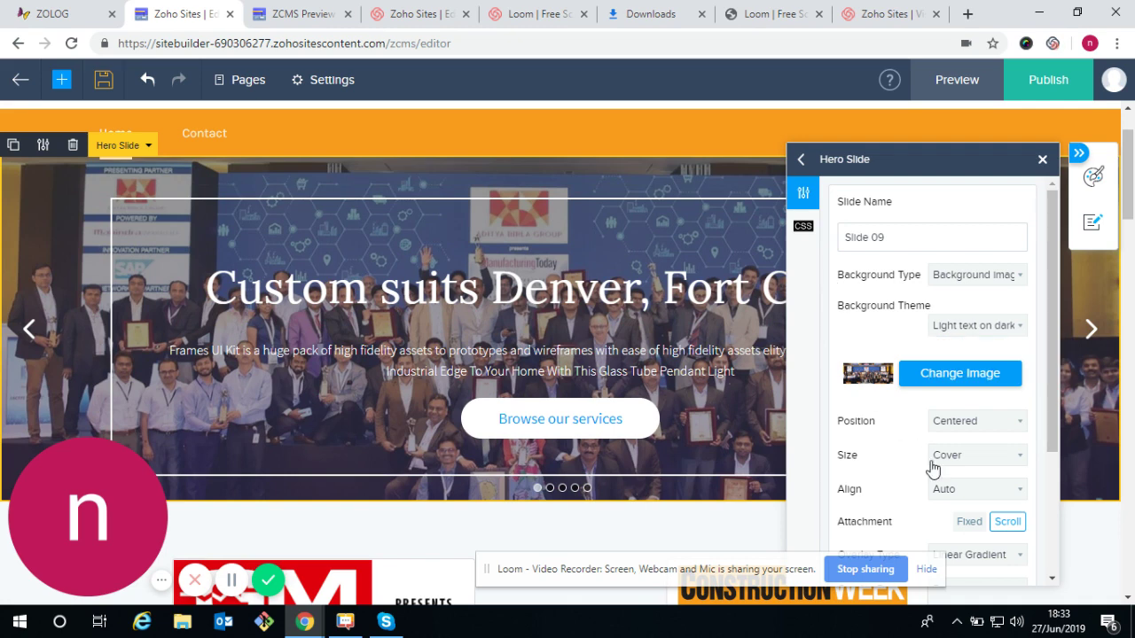
# - Remove the hero slide's overlay by setting its overlay type to None
pyautogui.scroll(-2, 972, 496)
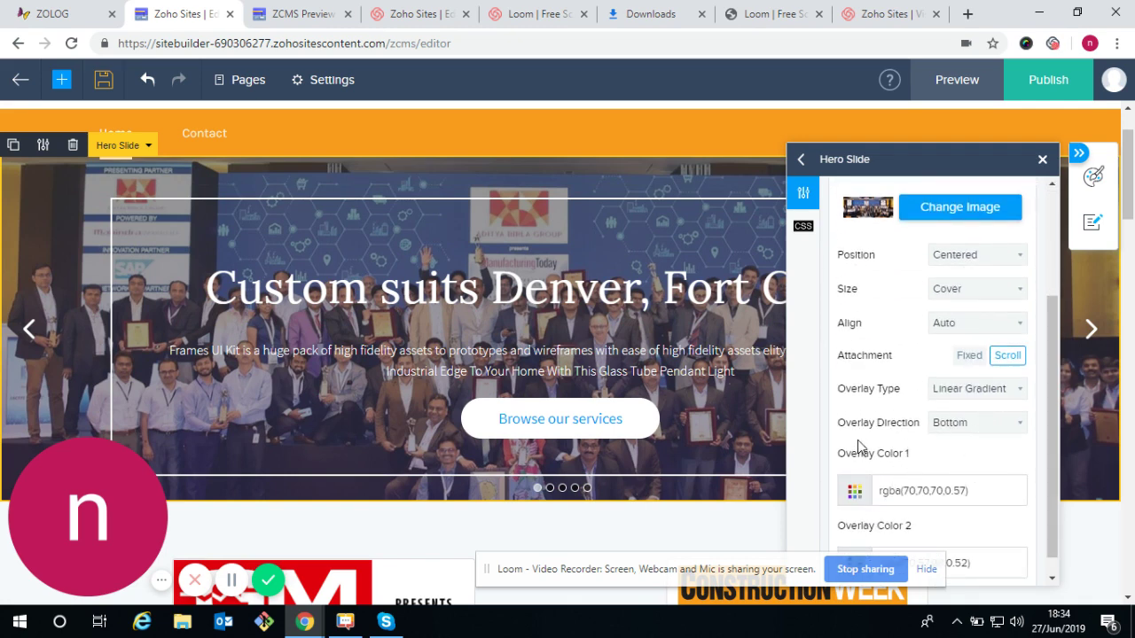
pyautogui.click(976, 424)
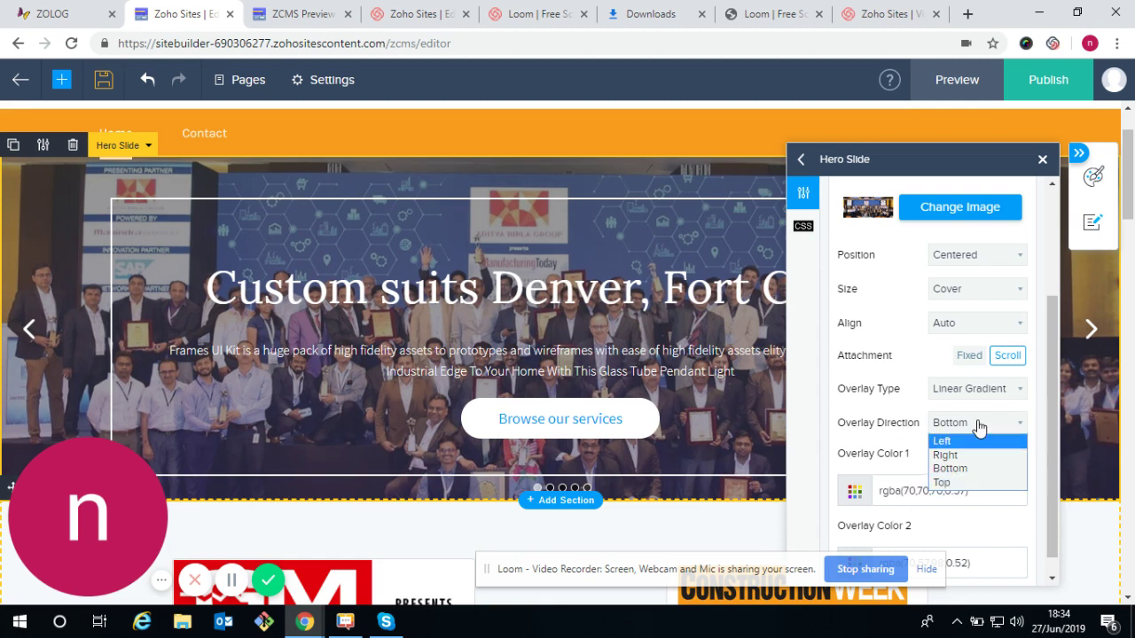
pyautogui.click(957, 396)
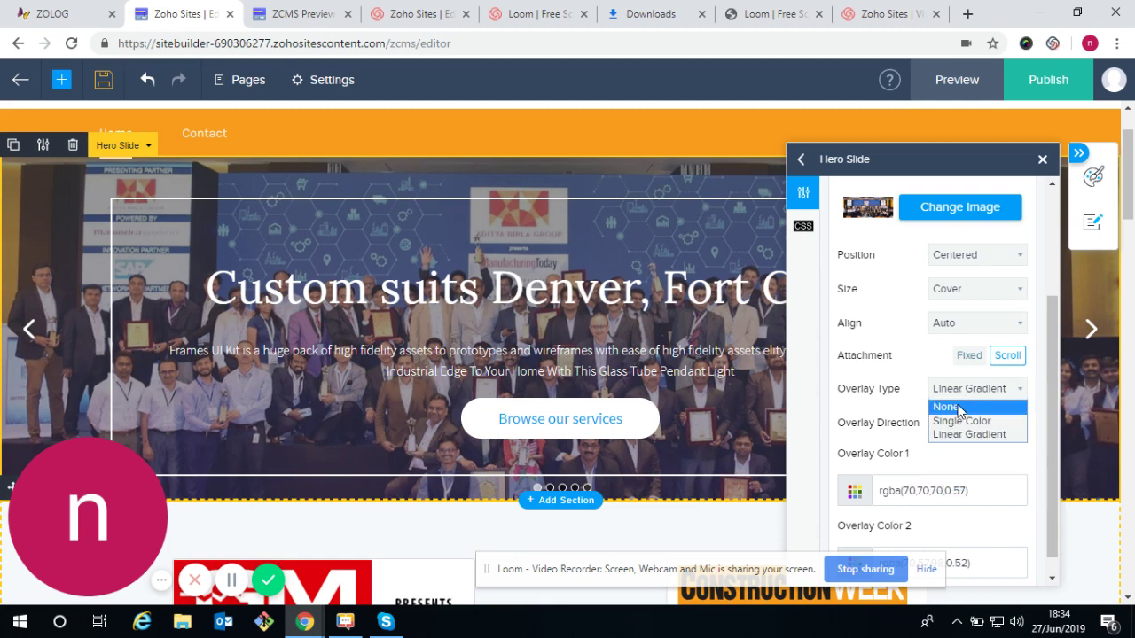
pyautogui.click(960, 406)
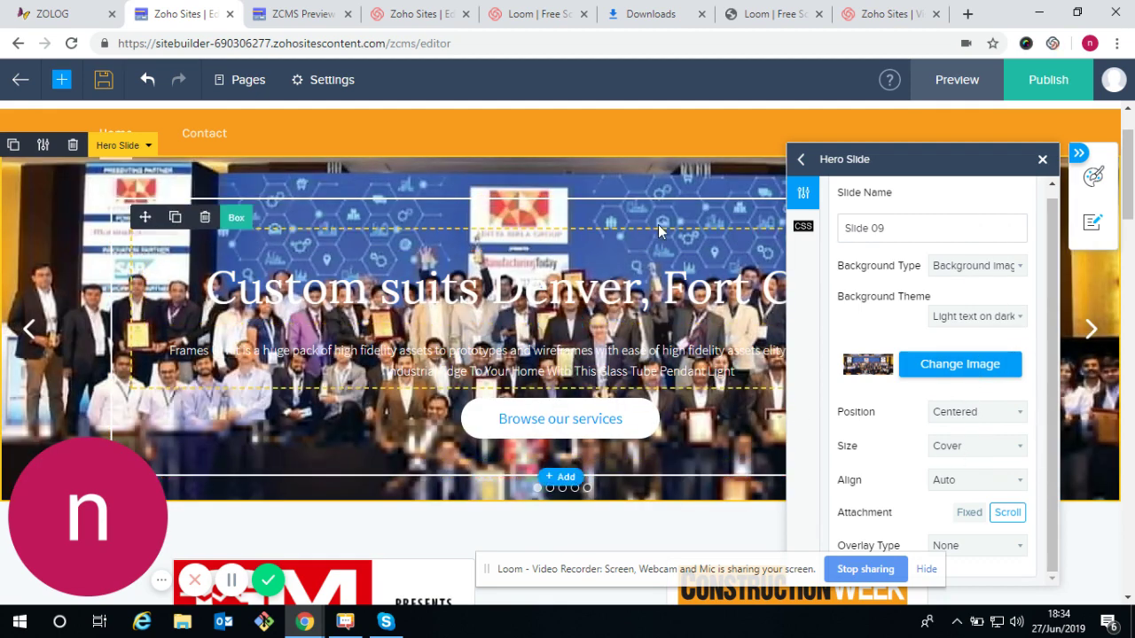
# - Set the hero slide's overlay type to Single Color
pyautogui.click(1009, 558)
pyautogui.click(980, 521)
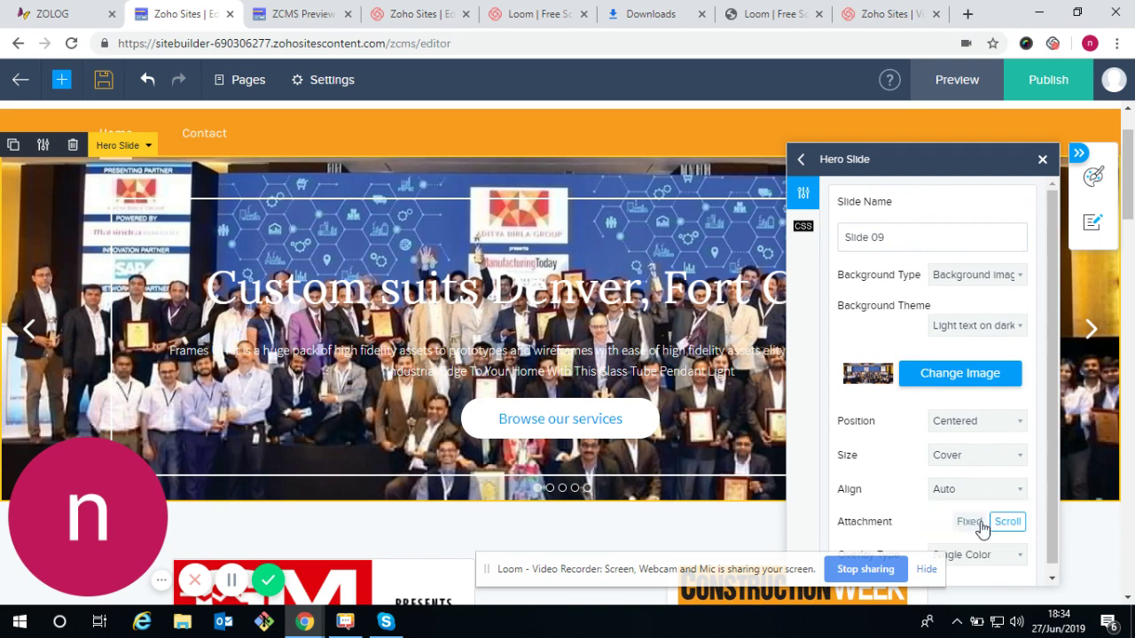
pyautogui.scroll(-2, 938, 544)
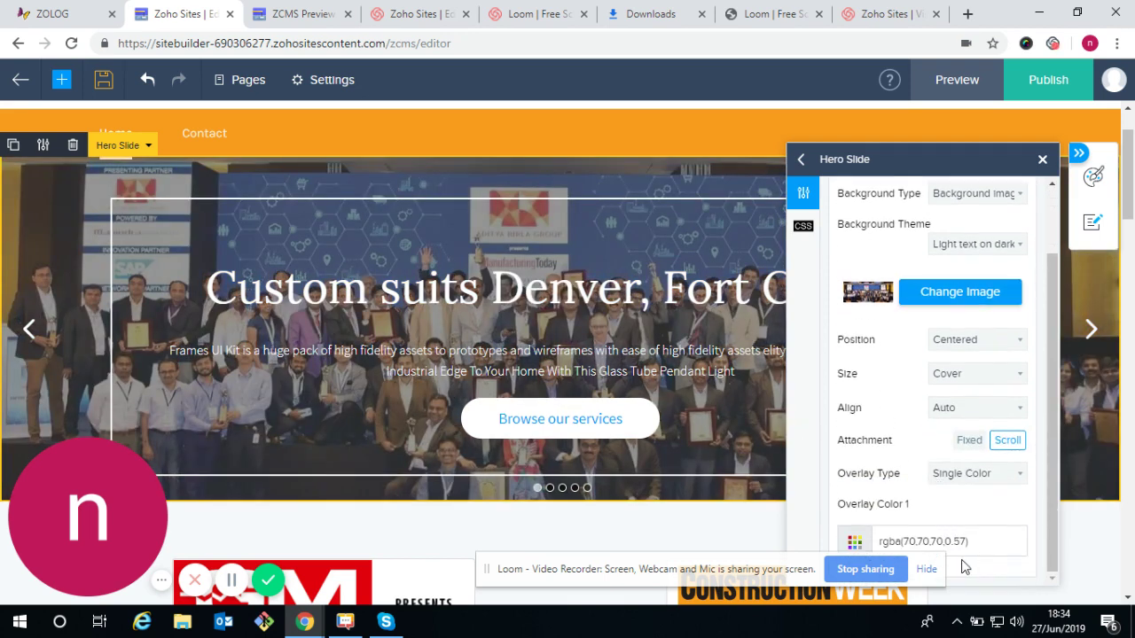
# - Raise the opacity of the slide's grey overlay color to 0.97
pyautogui.click(970, 553)
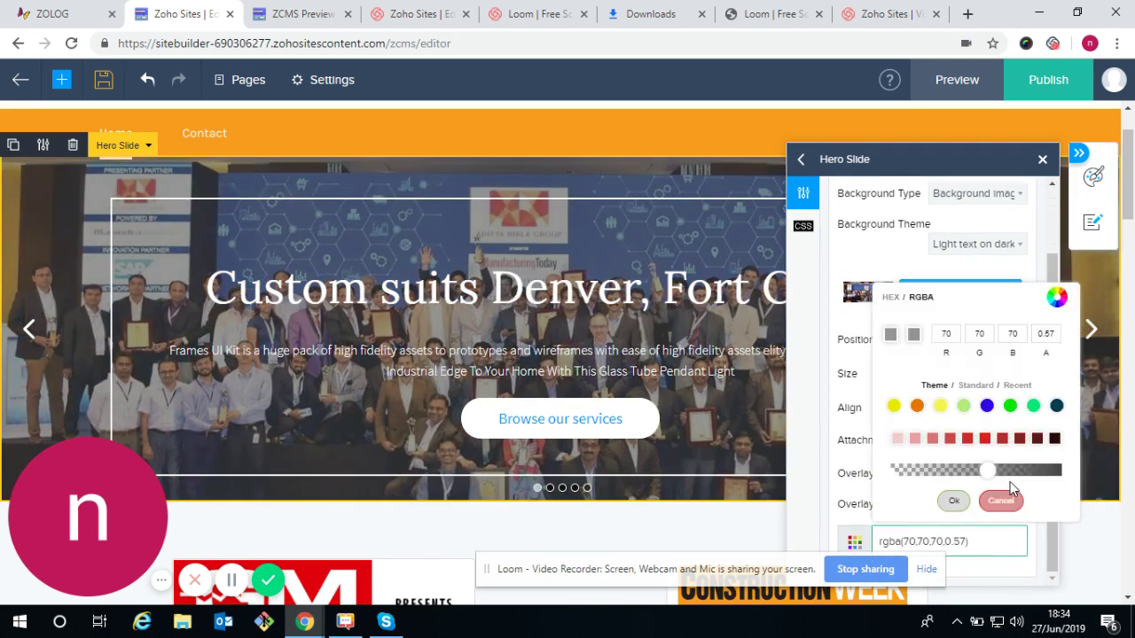
pyautogui.moveTo(987, 470); pyautogui.dragTo(1057, 471)
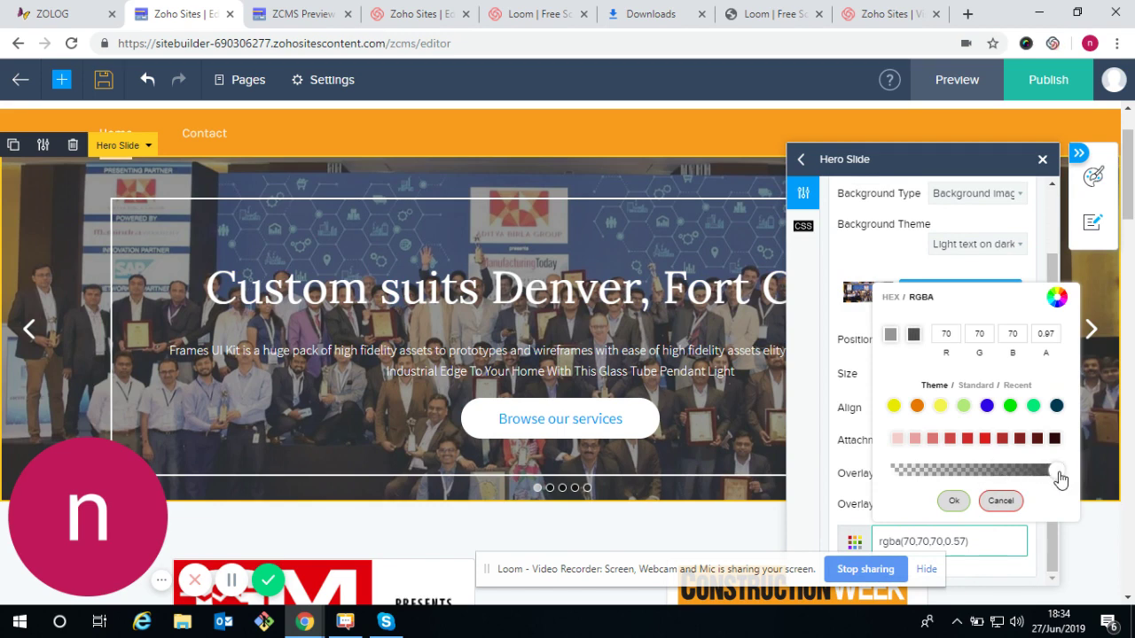
pyautogui.click(953, 502)
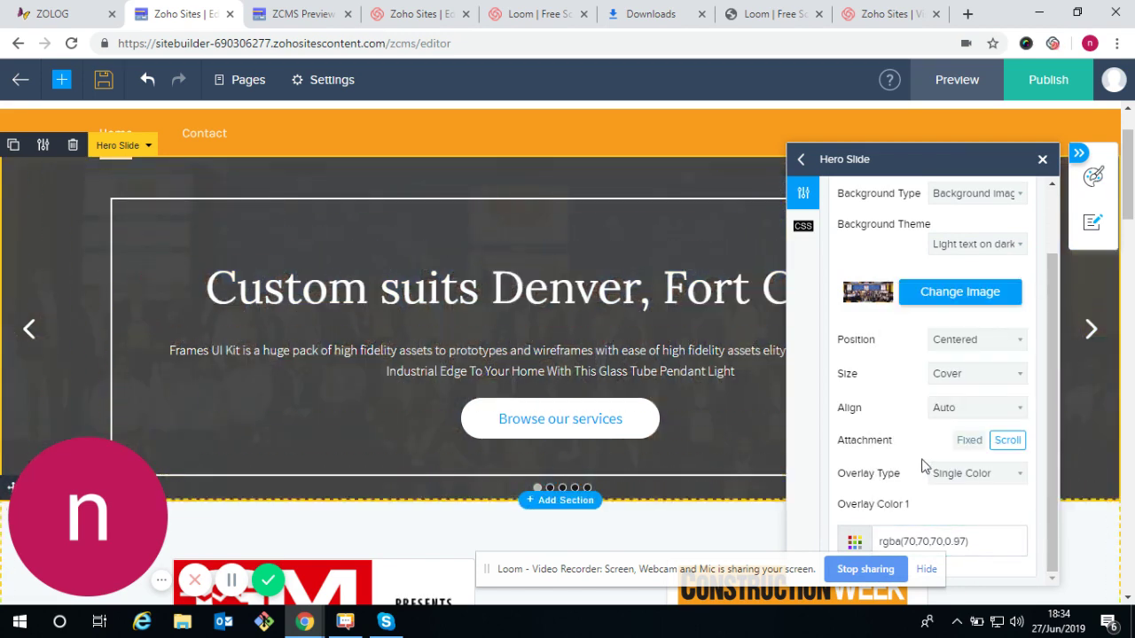
# - Change the slide's overlay color to the light green theme color, rgba(178,234,121,1)
pyautogui.click(954, 476)
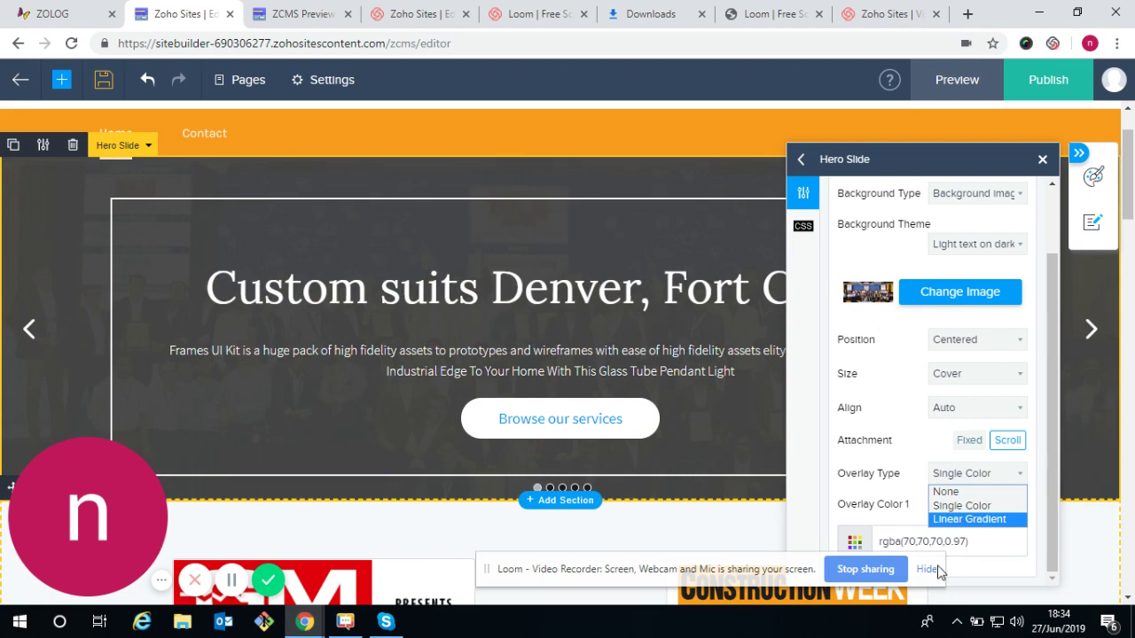
pyautogui.click(947, 541)
pyautogui.click(1003, 472)
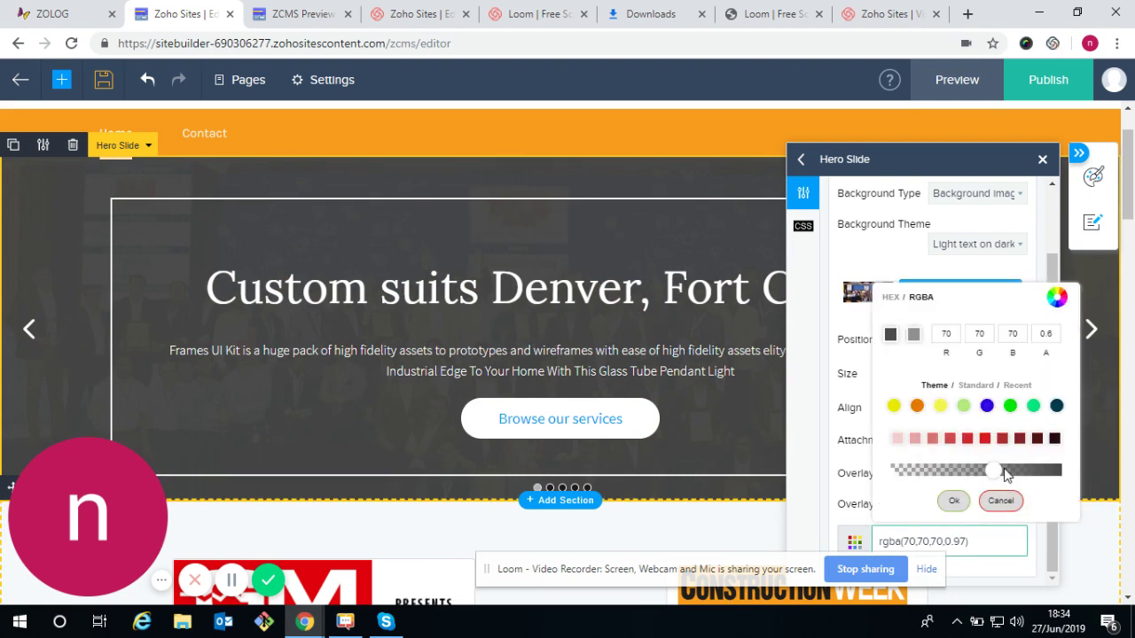
pyautogui.moveTo(1005, 474); pyautogui.dragTo(978, 474)
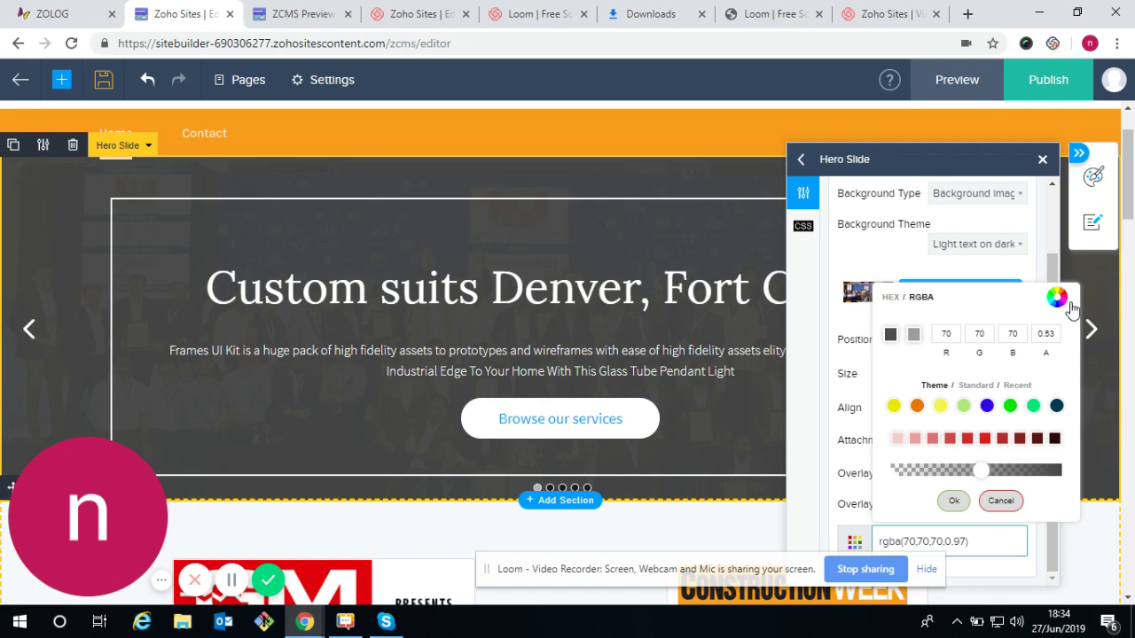
pyautogui.click(964, 406)
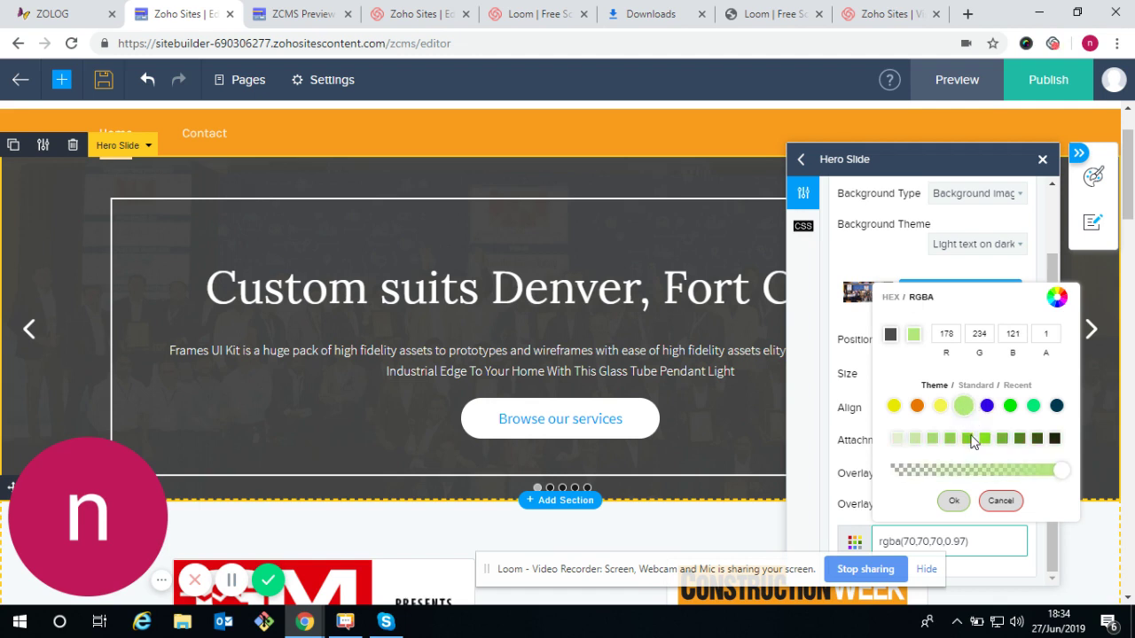
pyautogui.click(953, 501)
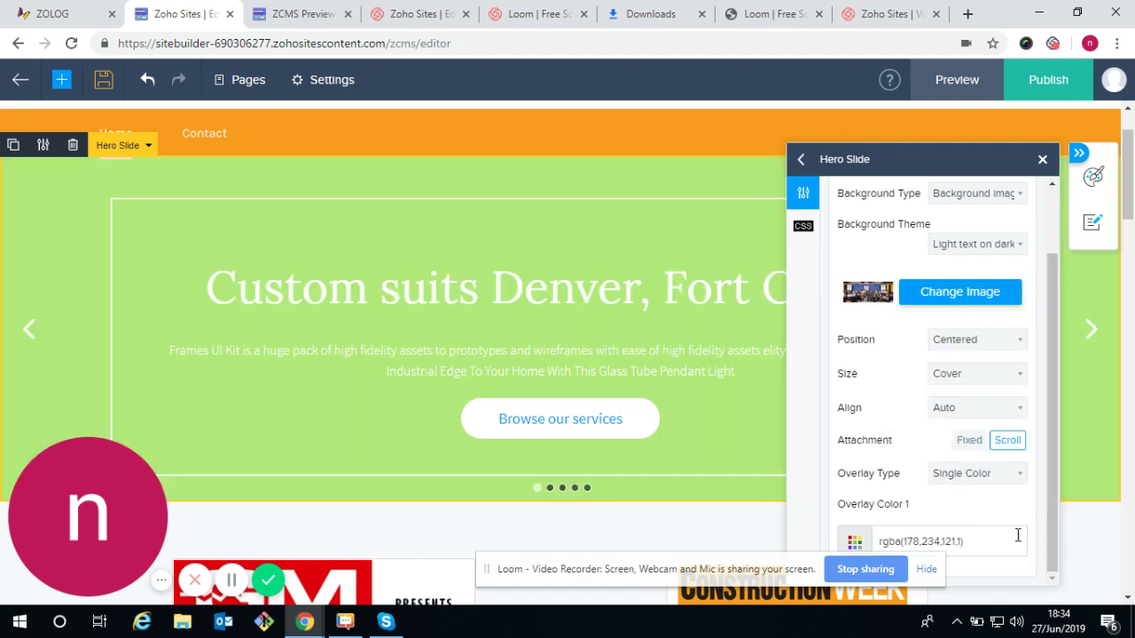
# - Lower the opacity of the hero slide's light green overlay color to 0.48
pyautogui.click(965, 538)
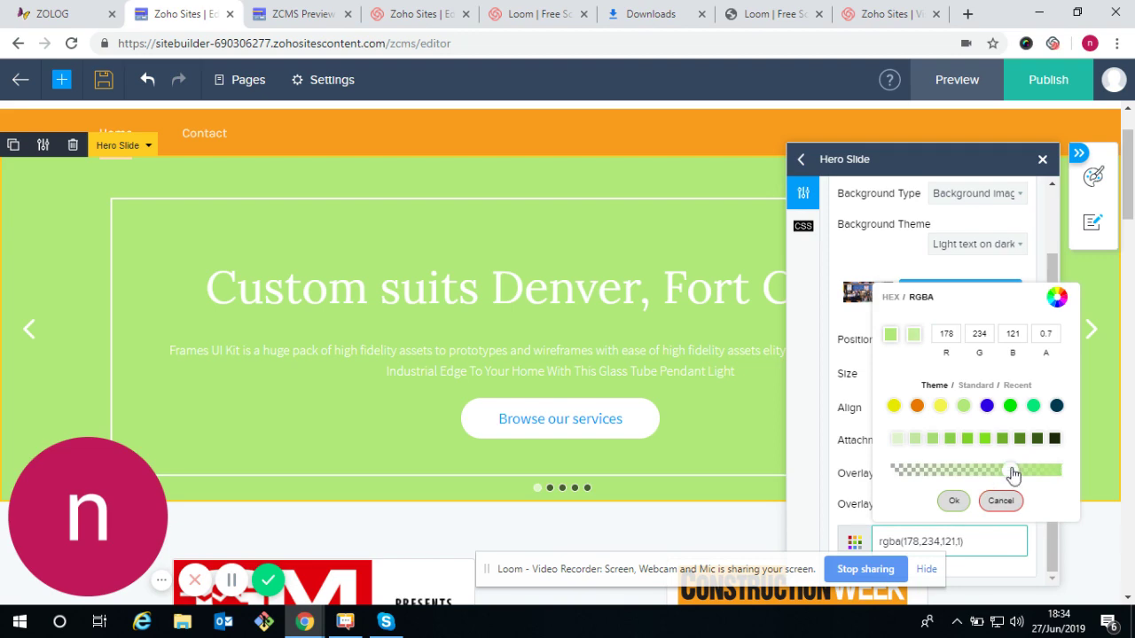
pyautogui.moveTo(1001, 473); pyautogui.dragTo(975, 477)
pyautogui.click(953, 501)
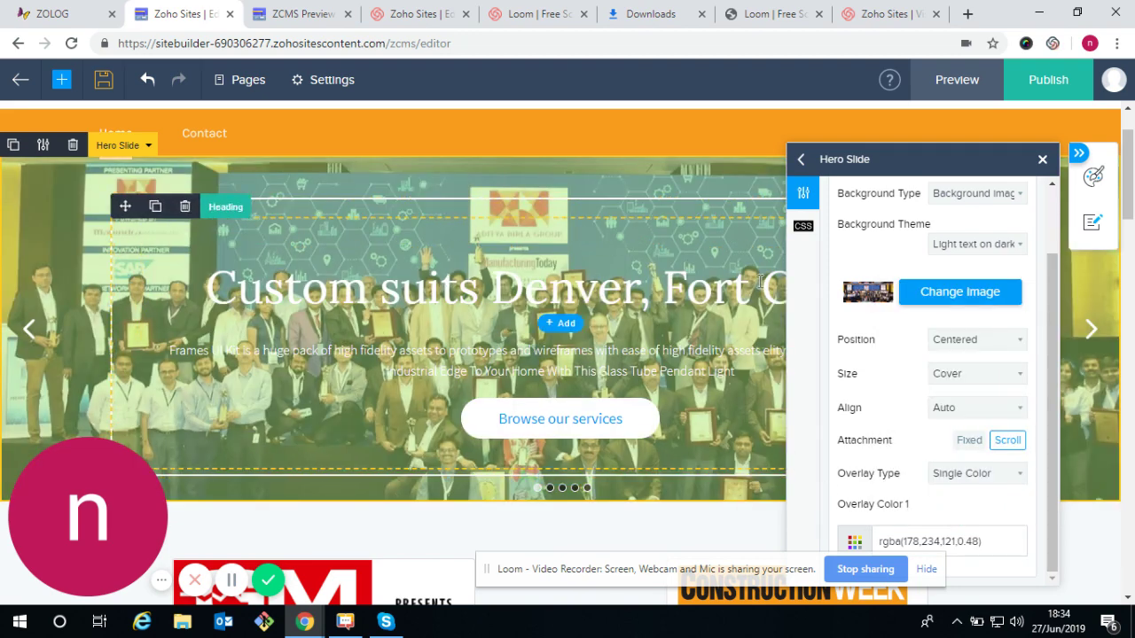
# - Set the hero slide's overlay type back to None
pyautogui.click(948, 481)
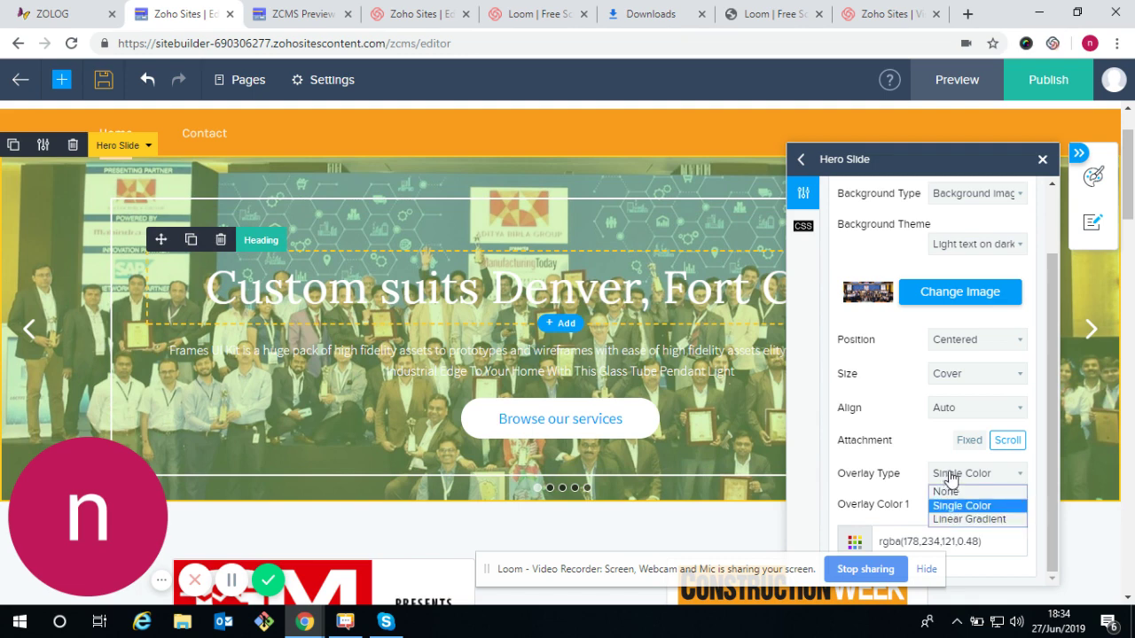
pyautogui.click(946, 492)
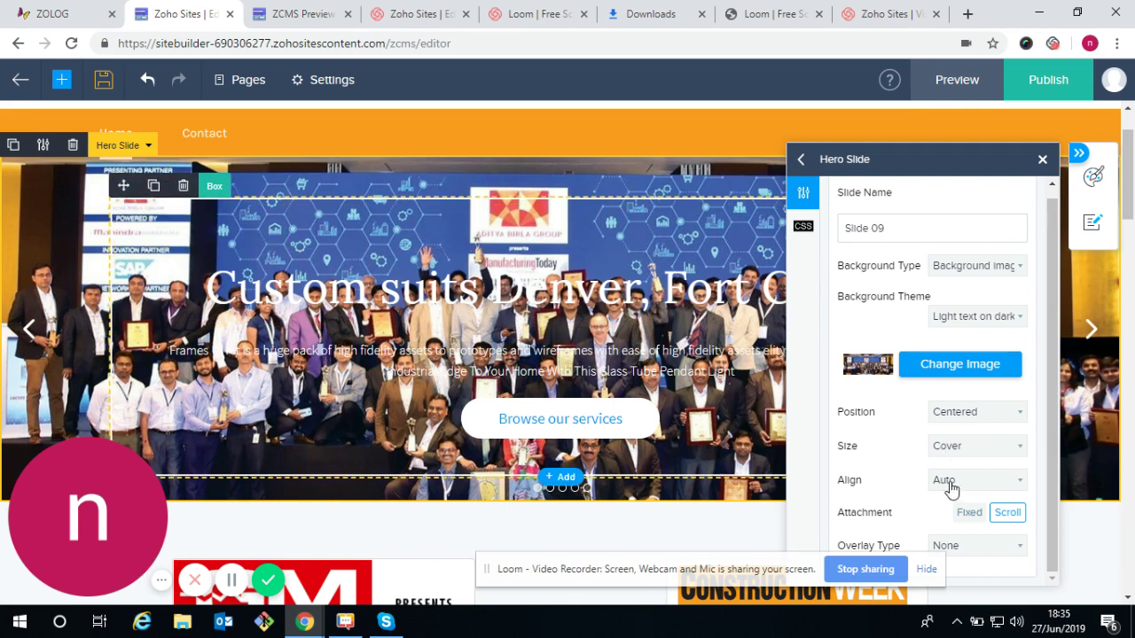
pyautogui.click(969, 546)
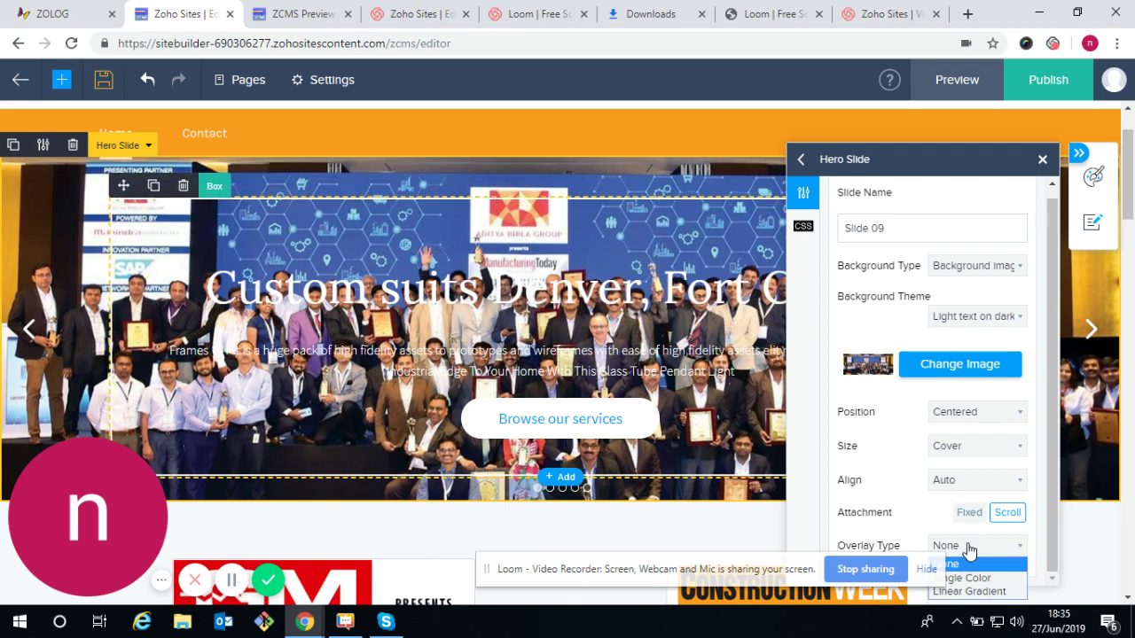
pyautogui.click(969, 548)
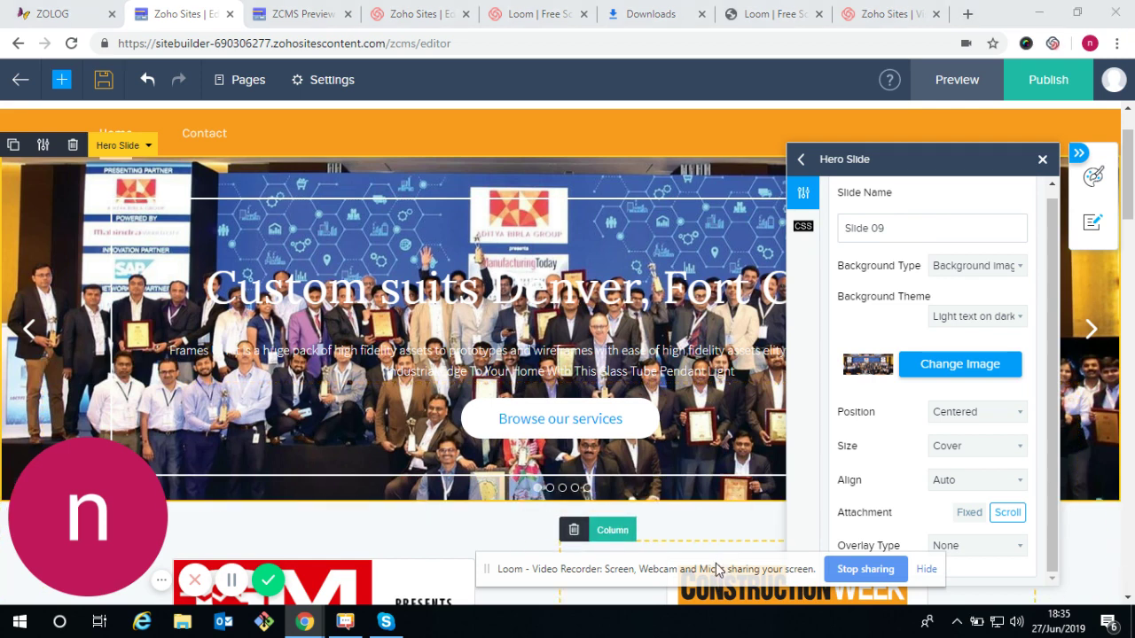
pyautogui.moveTo(717, 568); pyautogui.dragTo(635, 592)
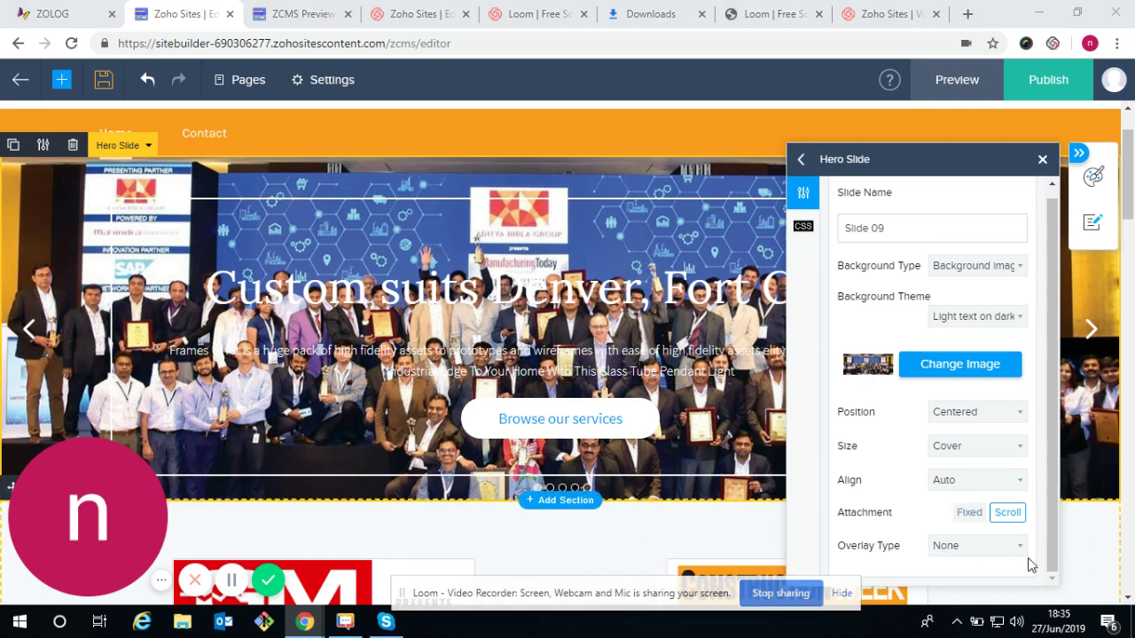
# - View the hero slide's custom class settings and the Custom CSS Editor, then return to the page builder without adding code
pyautogui.click(809, 232)
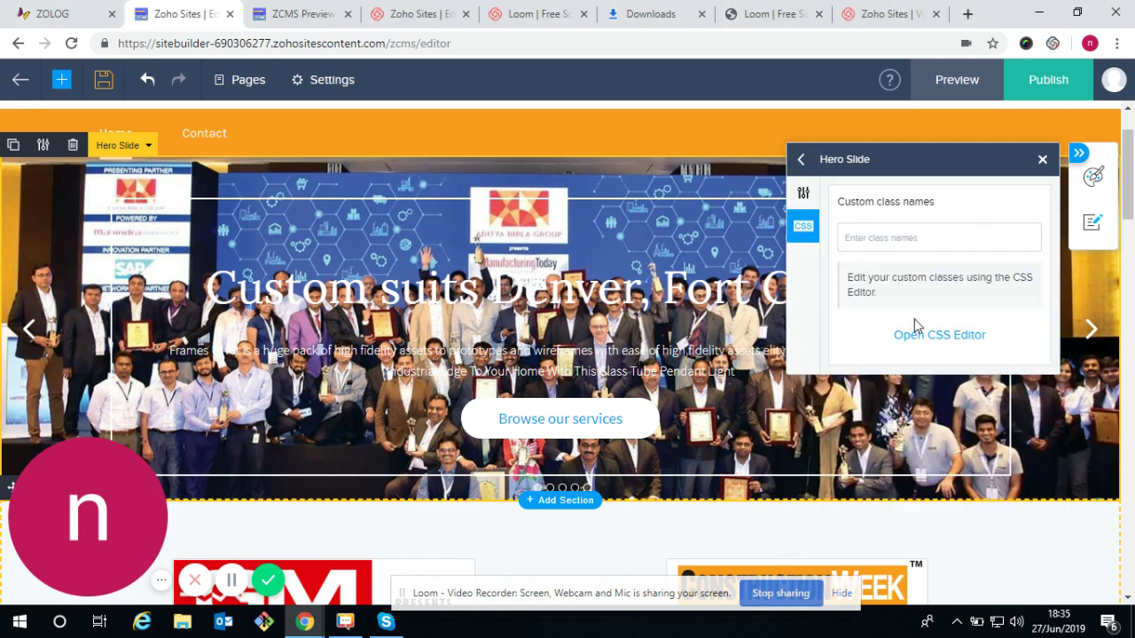
pyautogui.click(923, 341)
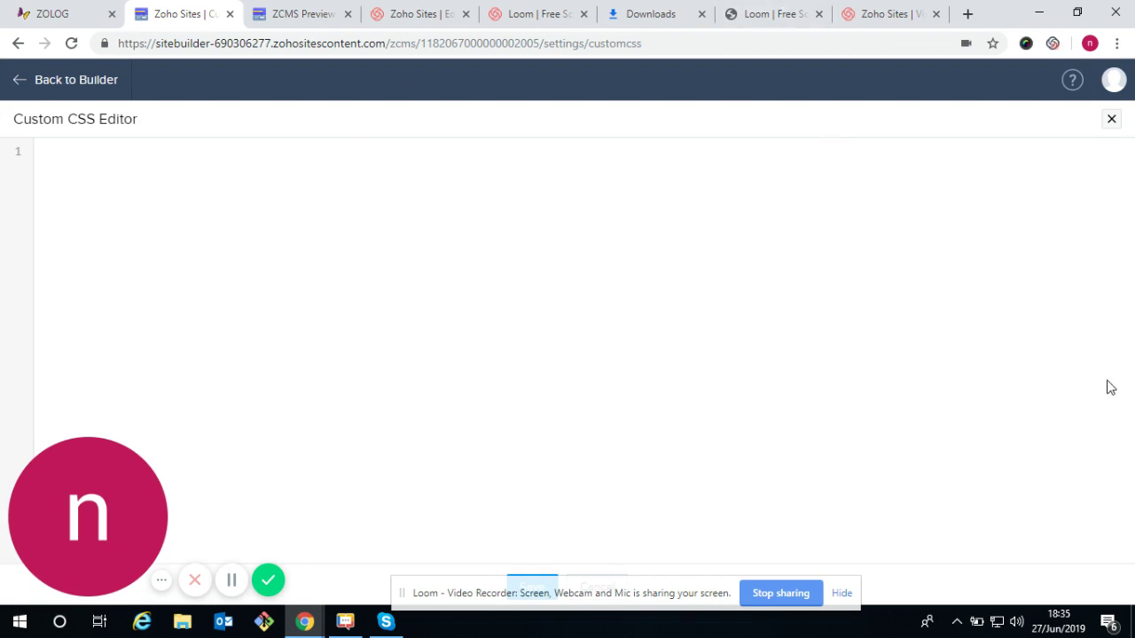
pyautogui.click(1111, 117)
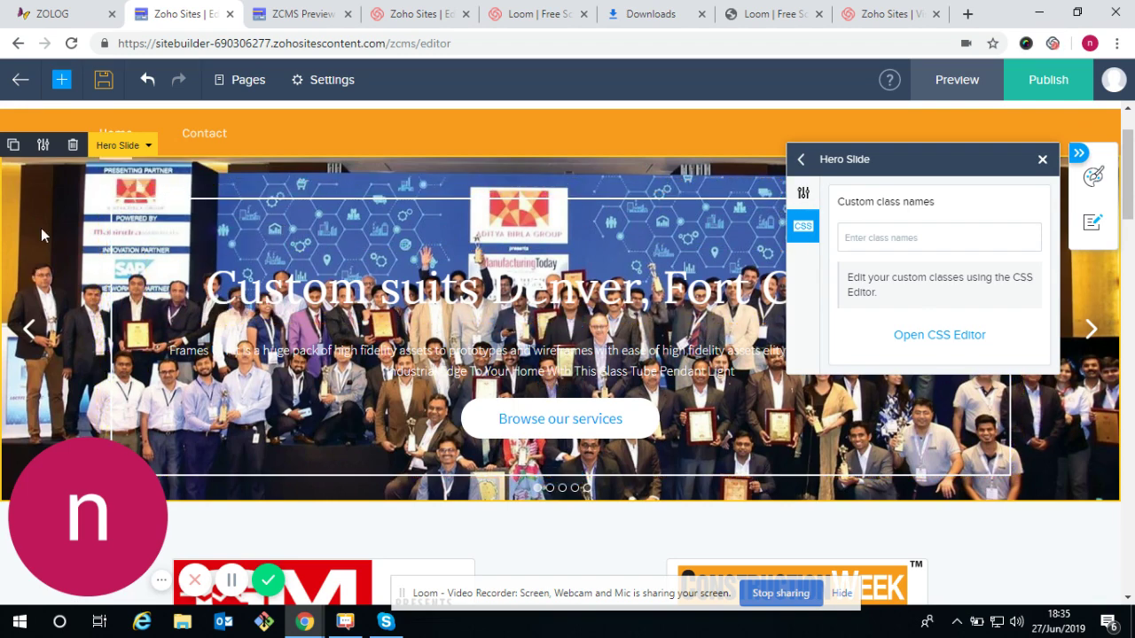
# - Reapply a Single Color overlay to the hero slide in its general settings
pyautogui.click(803, 193)
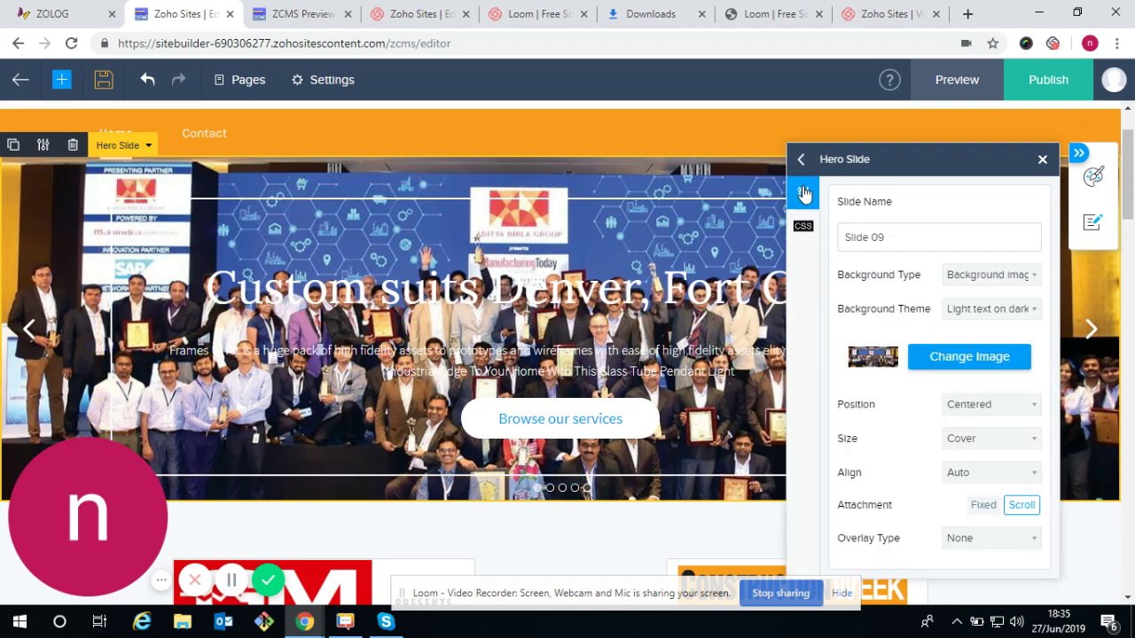
pyautogui.click(982, 541)
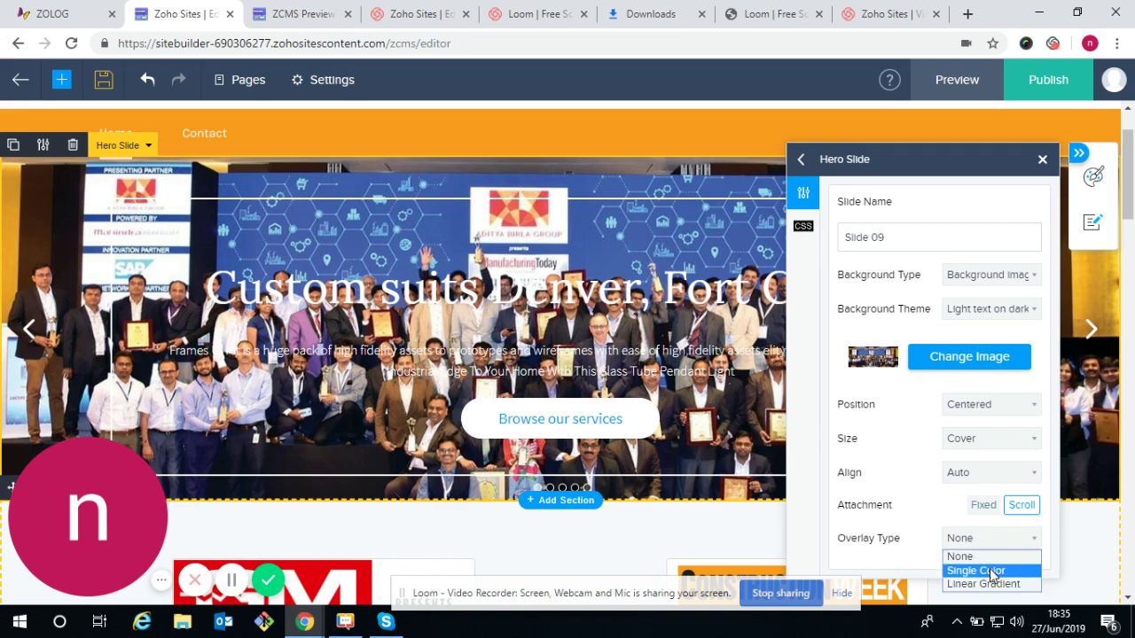
pyautogui.click(991, 572)
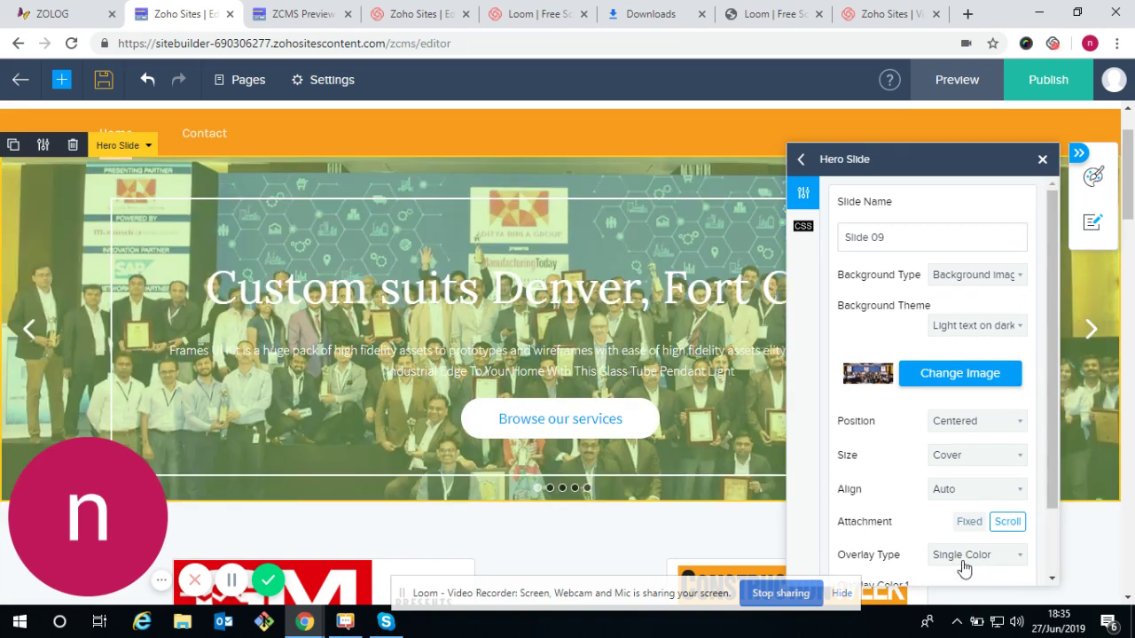
# - Change the slide's overlay color to the blue theme color with 0.3 opacity, rgba(48,4,234,0.3)
pyautogui.scroll(-2, 965, 568)
pyautogui.click(930, 537)
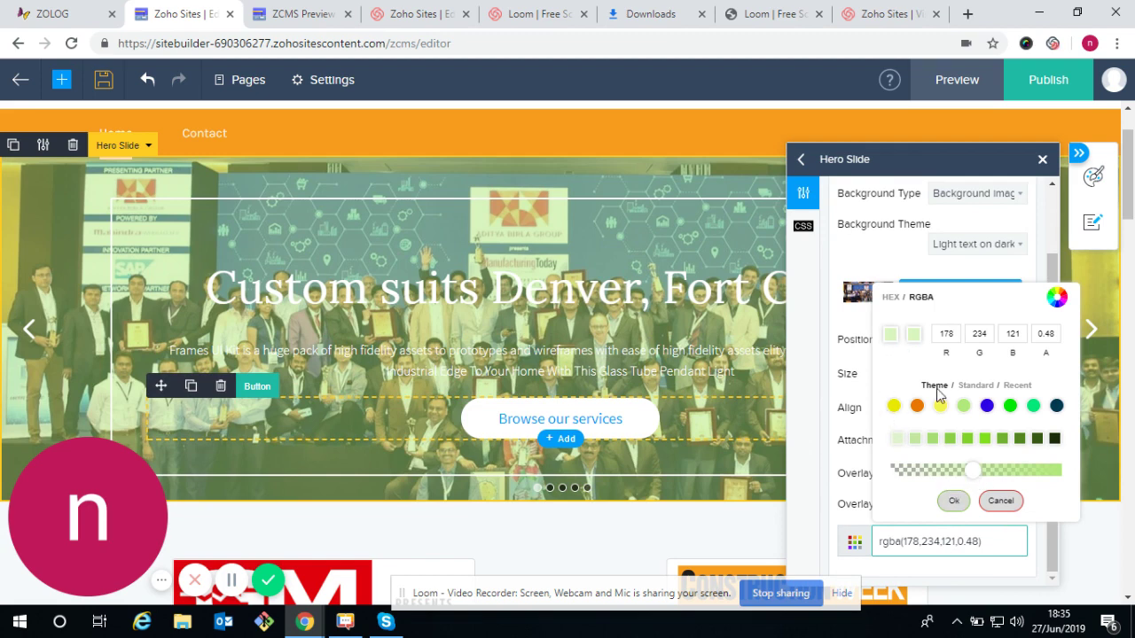
pyautogui.click(987, 405)
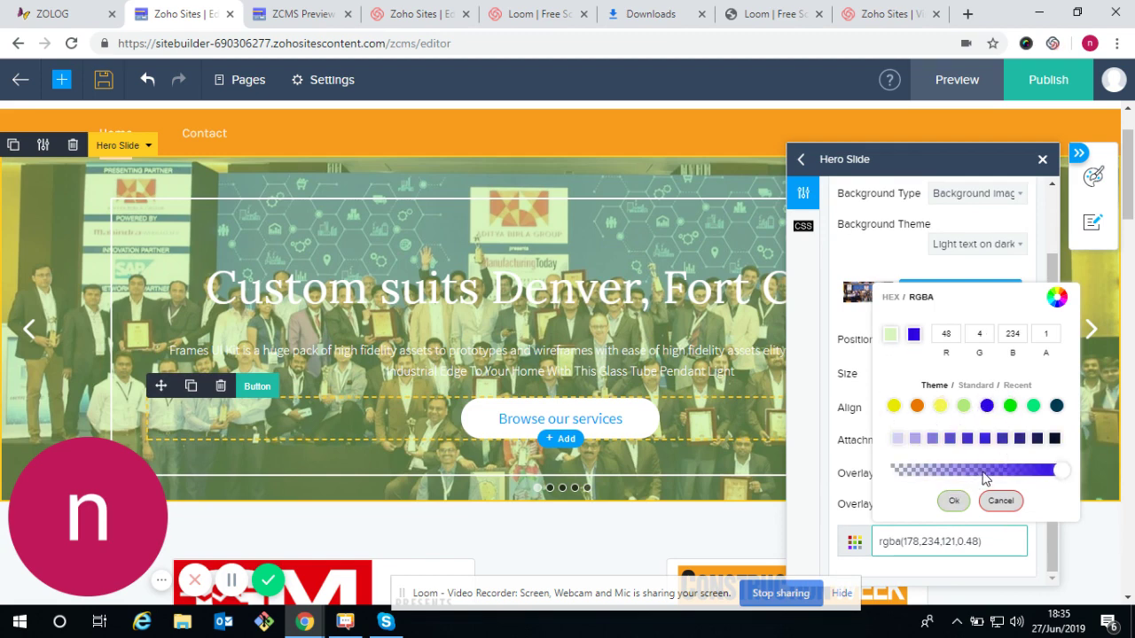
pyautogui.moveTo(960, 474); pyautogui.dragTo(943, 471)
pyautogui.click(953, 501)
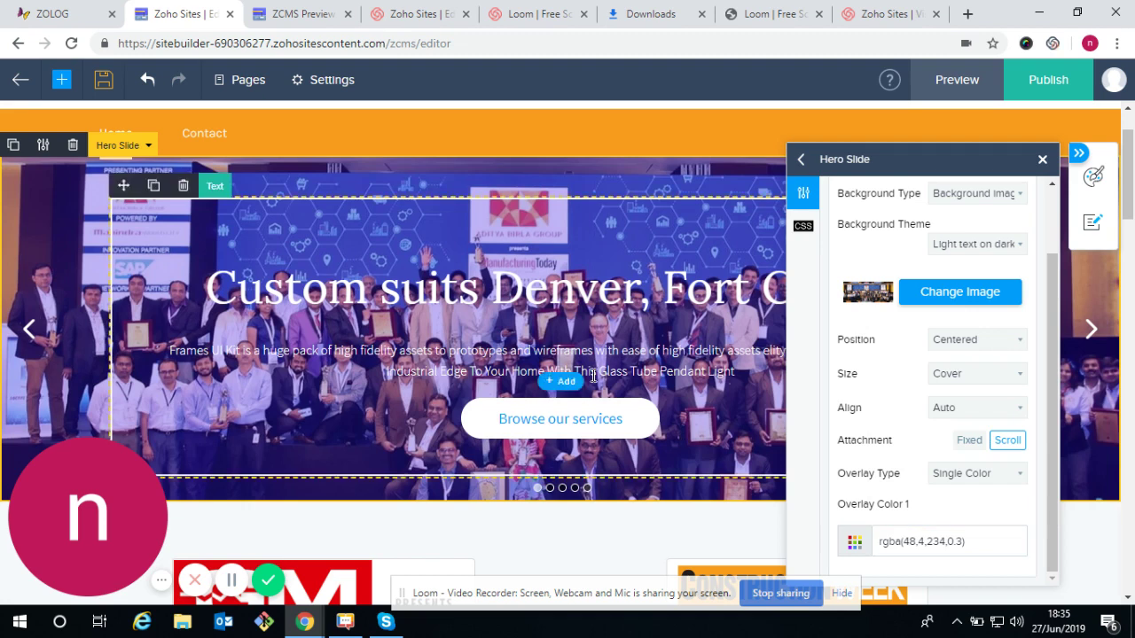
# - Change the slide's overlay color to the darkest blue shade with 0.5 opacity, rgba(17,11,45,0.5)
pyautogui.click(957, 548)
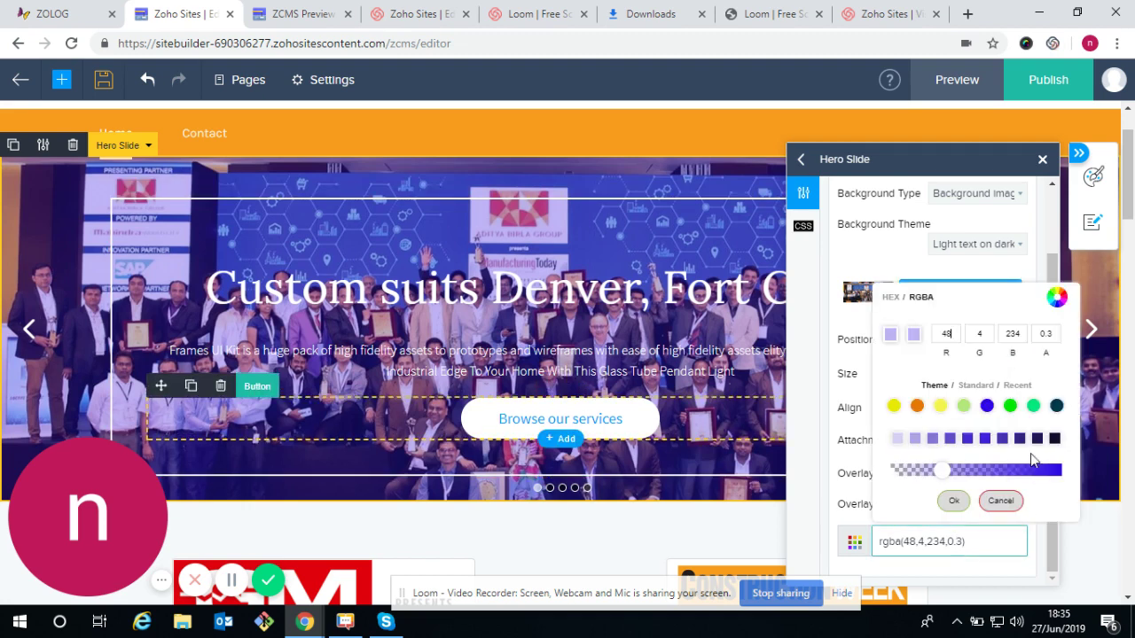
pyautogui.click(1053, 439)
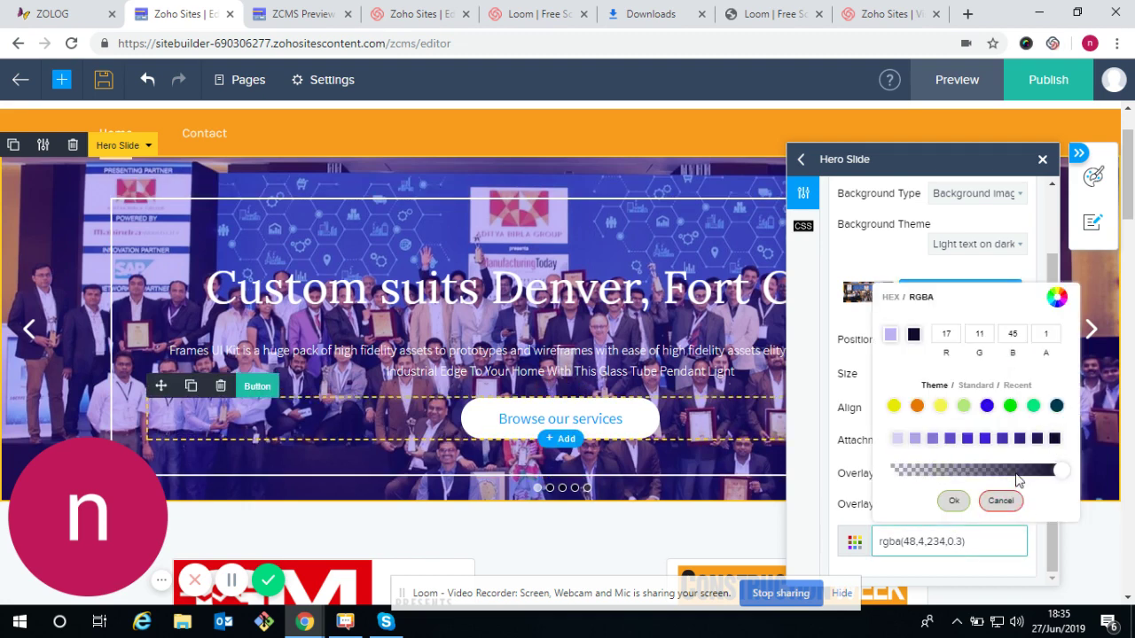
pyautogui.moveTo(1004, 479); pyautogui.dragTo(989, 475)
pyautogui.click(953, 501)
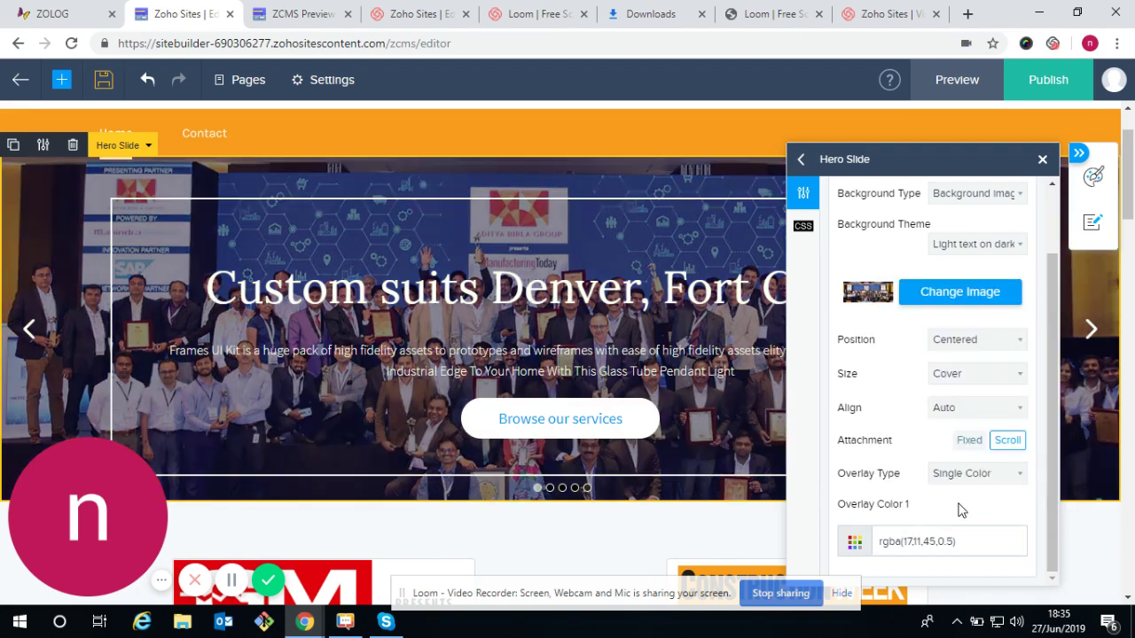
# - Delete the "Custom suits Denver" heading from the hero slide
pyautogui.click(425, 298)
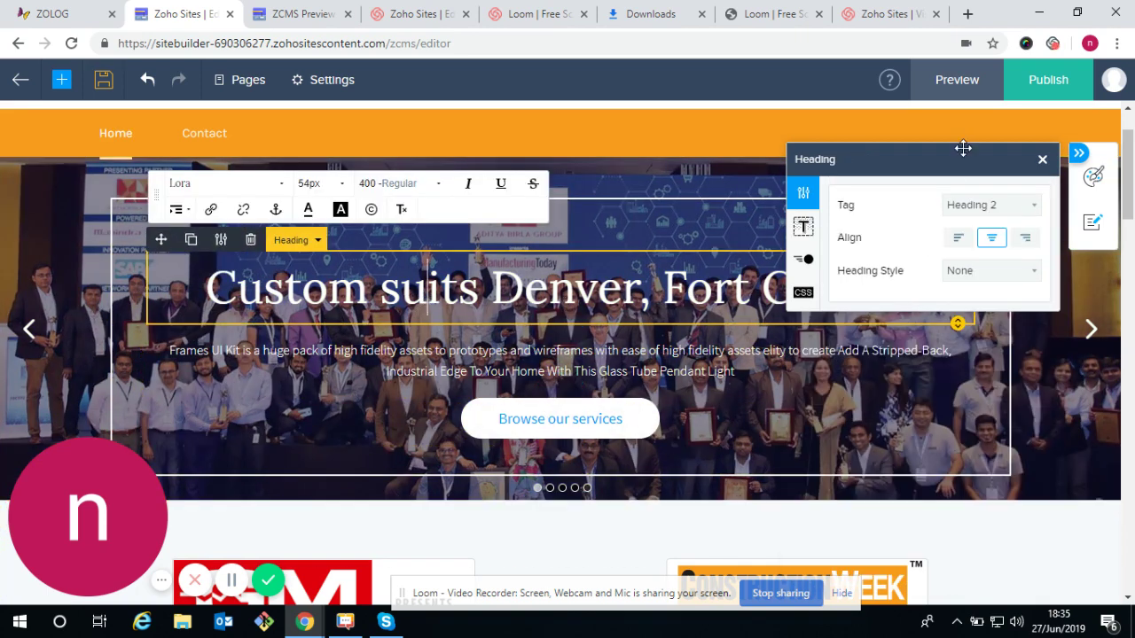
pyautogui.moveTo(962, 158); pyautogui.dragTo(1038, 208)
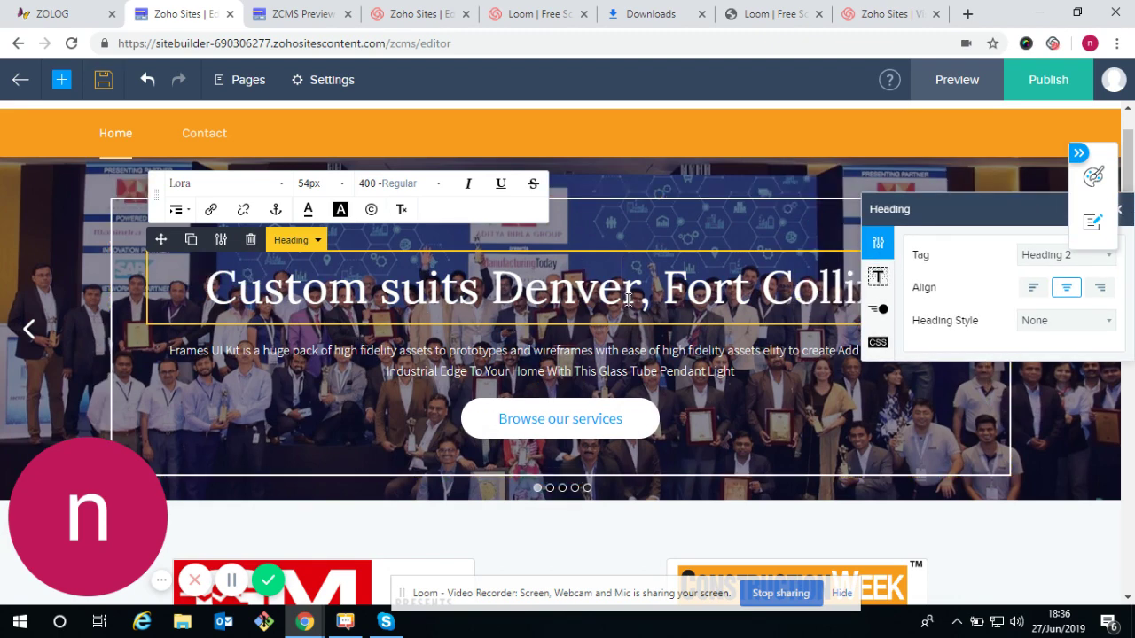
pyautogui.click(251, 241)
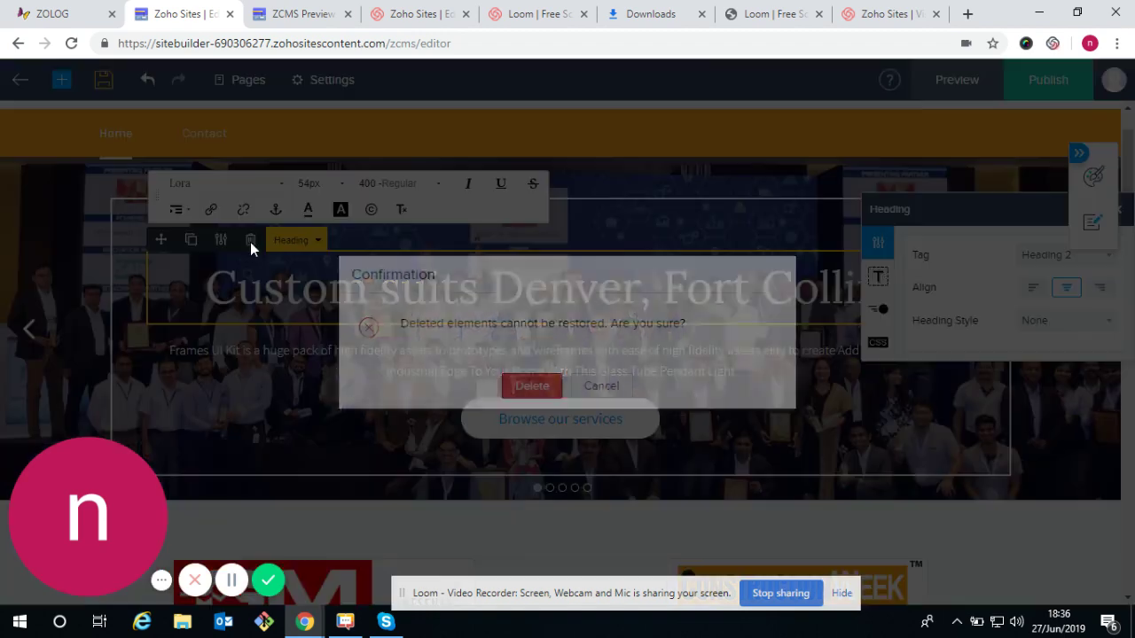
pyautogui.click(531, 386)
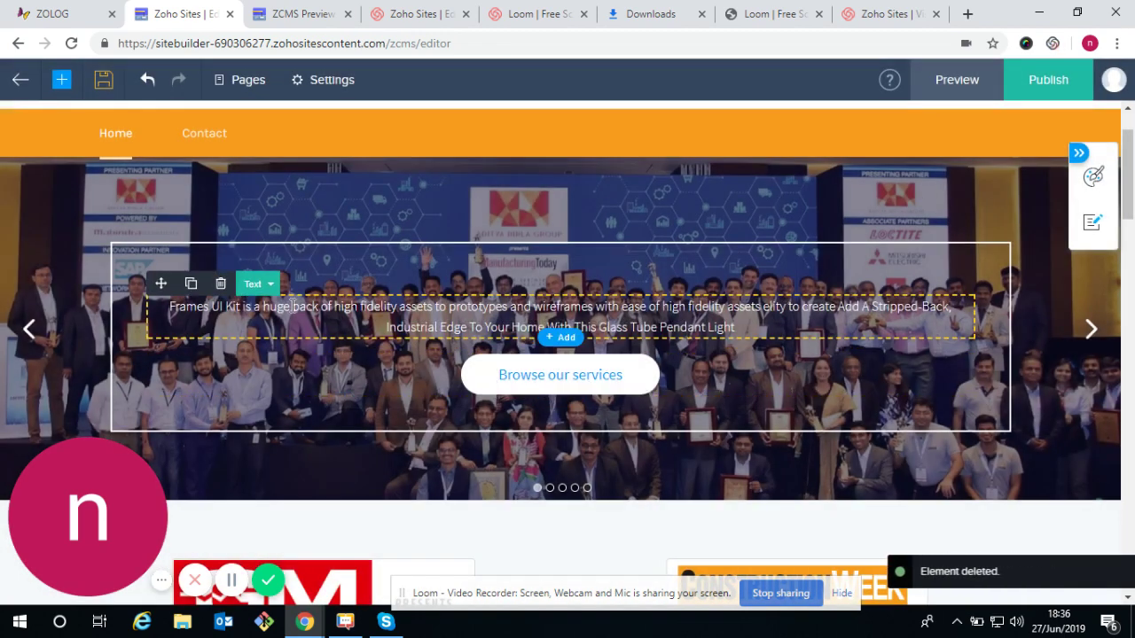
# - Replace the hero slide's placeholder paragraph with the text "Loreum ipsum"
pyautogui.click(748, 329)
pyautogui.press('BackSpace')
pyautogui.press('BackSpace')
pyautogui.press('BackSpace')
pyautogui.press('BackSpace')
pyautogui.press('BackSpace')
pyautogui.press('BackSpace')
pyautogui.press('BackSpace')
pyautogui.press('BackSpace')
pyautogui.press('BackSpace')
pyautogui.press('BackSpace')
pyautogui.press('BackSpace')
pyautogui.press('BackSpace')
pyautogui.press('BackSpace')
pyautogui.press('BackSpace')
pyautogui.press('BackSpace')
pyautogui.press('BackSpace')
pyautogui.press('BackSpace')
pyautogui.press('BackSpace')
pyautogui.press('BackSpace')
pyautogui.press('BackSpace')
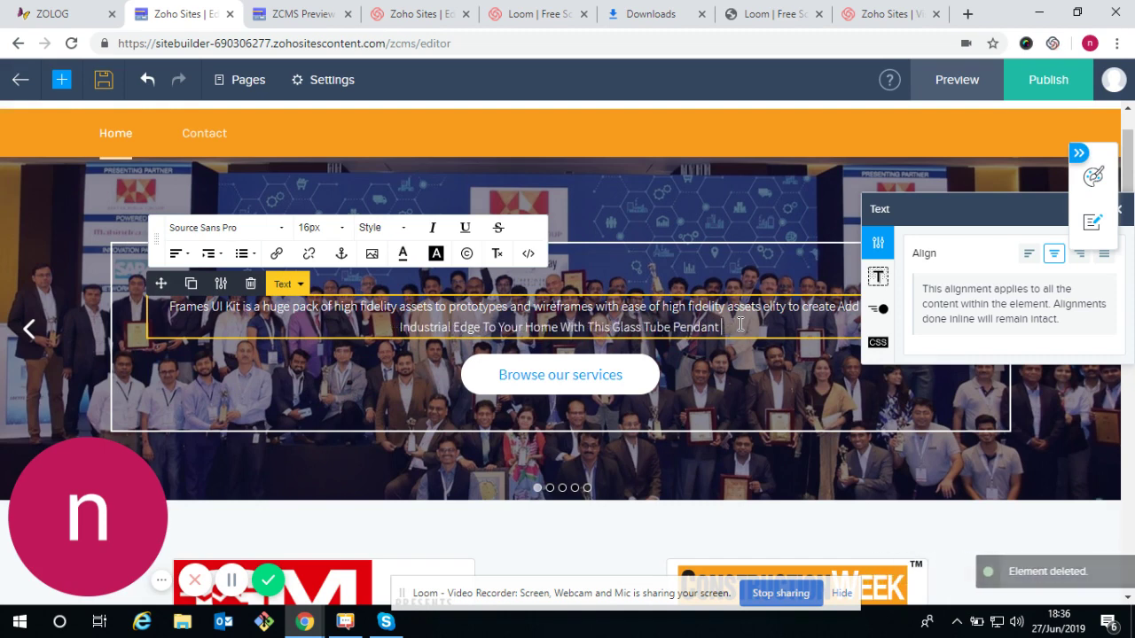
pyautogui.press('BackSpace')
pyautogui.press('BackSpace')
pyautogui.press('BackSpace')
pyautogui.press('BackSpace')
pyautogui.press('BackSpace')
pyautogui.press('BackSpace')
pyautogui.press('BackSpace')
pyautogui.press('BackSpace')
pyautogui.press('BackSpace')
pyautogui.press('BackSpace')
pyautogui.press('BackSpace')
pyautogui.press('BackSpace')
pyautogui.press('BackSpace')
pyautogui.press('BackSpace')
pyautogui.press('BackSpace')
pyautogui.press('BackSpace')
pyautogui.press('BackSpace')
pyautogui.press('BackSpace')
pyautogui.press('BackSpace')
pyautogui.press('BackSpace')
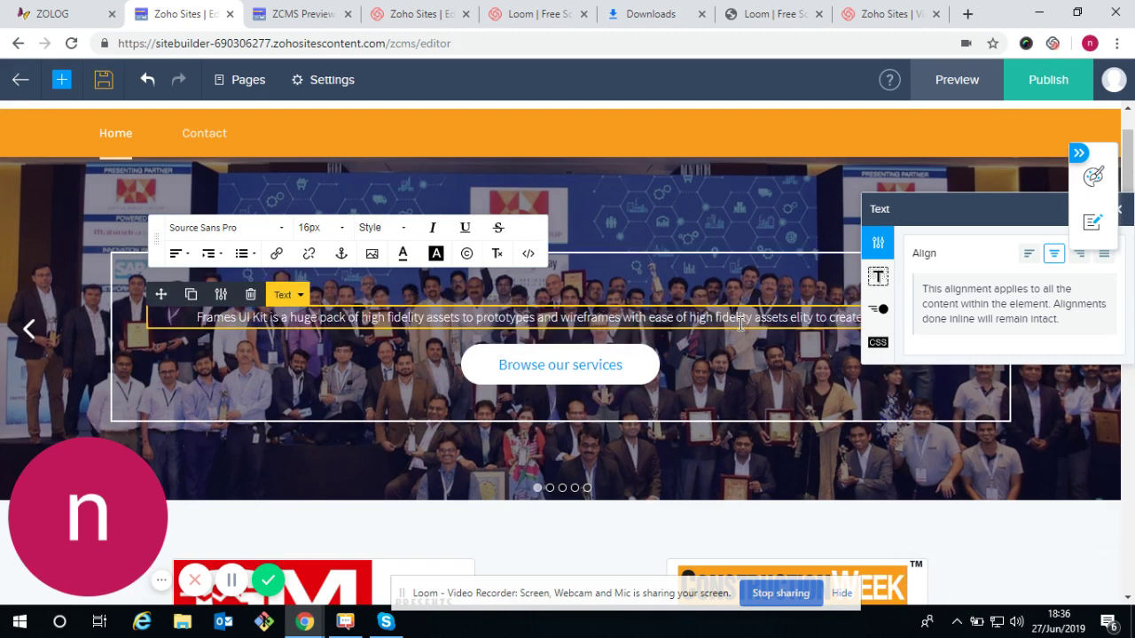
pyautogui.press('BackSpace')
pyautogui.press('BackSpace')
pyautogui.press('BackSpace')
pyautogui.press('BackSpace')
pyautogui.press('BackSpace')
pyautogui.press('BackSpace')
pyautogui.press('BackSpace')
pyautogui.press('BackSpace')
pyautogui.press('BackSpace')
pyautogui.press('BackSpace')
pyautogui.press('BackSpace')
pyautogui.press('BackSpace')
pyautogui.press('BackSpace')
pyautogui.press('BackSpace')
pyautogui.press('BackSpace')
pyautogui.press('BackSpace')
pyautogui.press('BackSpace')
pyautogui.press('BackSpace')
pyautogui.press('BackSpace')
pyautogui.press('BackSpace')
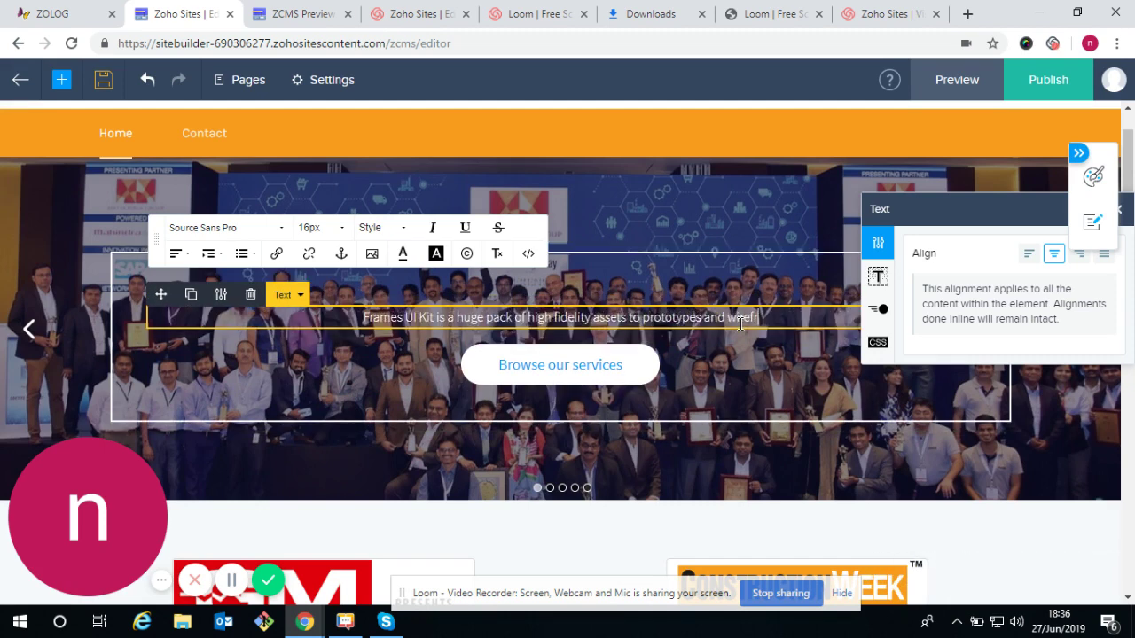
pyautogui.press('BackSpace')
pyautogui.press('BackSpace')
pyautogui.press('BackSpace')
pyautogui.press('BackSpace')
pyautogui.press('BackSpace')
pyautogui.press('BackSpace')
pyautogui.press('BackSpace')
pyautogui.press('BackSpace')
pyautogui.press('BackSpace')
pyautogui.press('BackSpace')
pyautogui.press('BackSpace')
pyautogui.press('BackSpace')
pyautogui.press('BackSpace')
pyautogui.press('BackSpace')
pyautogui.press('BackSpace')
pyautogui.press('BackSpace')
pyautogui.press('BackSpace')
pyautogui.press('BackSpace')
pyautogui.press('BackSpace')
pyautogui.press('BackSpace')
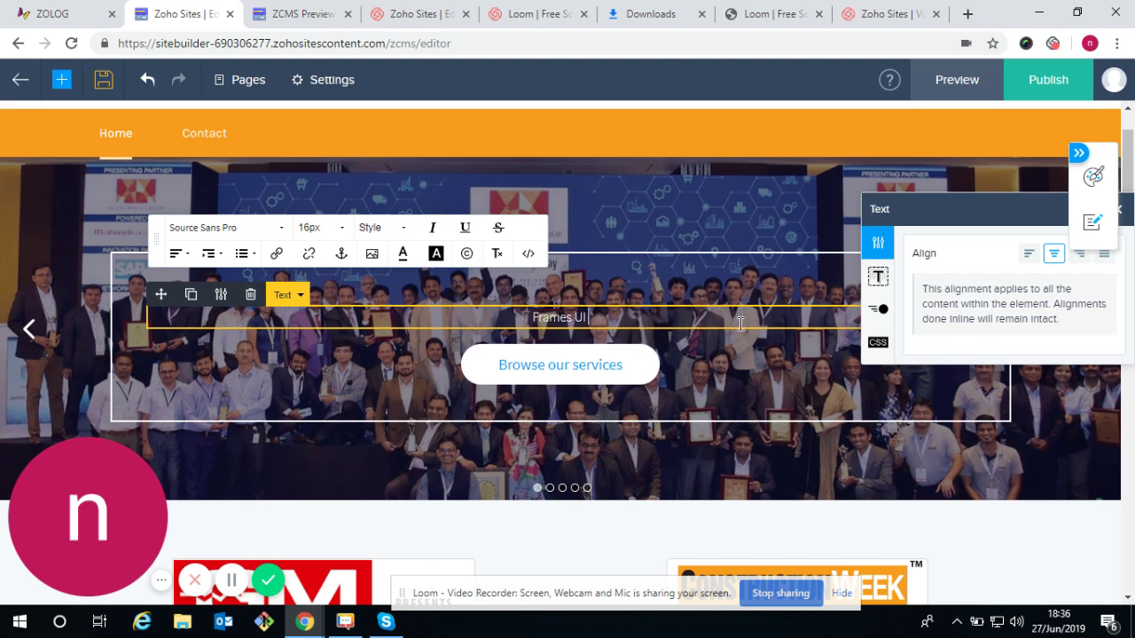
pyautogui.write('Loreum ipsum')
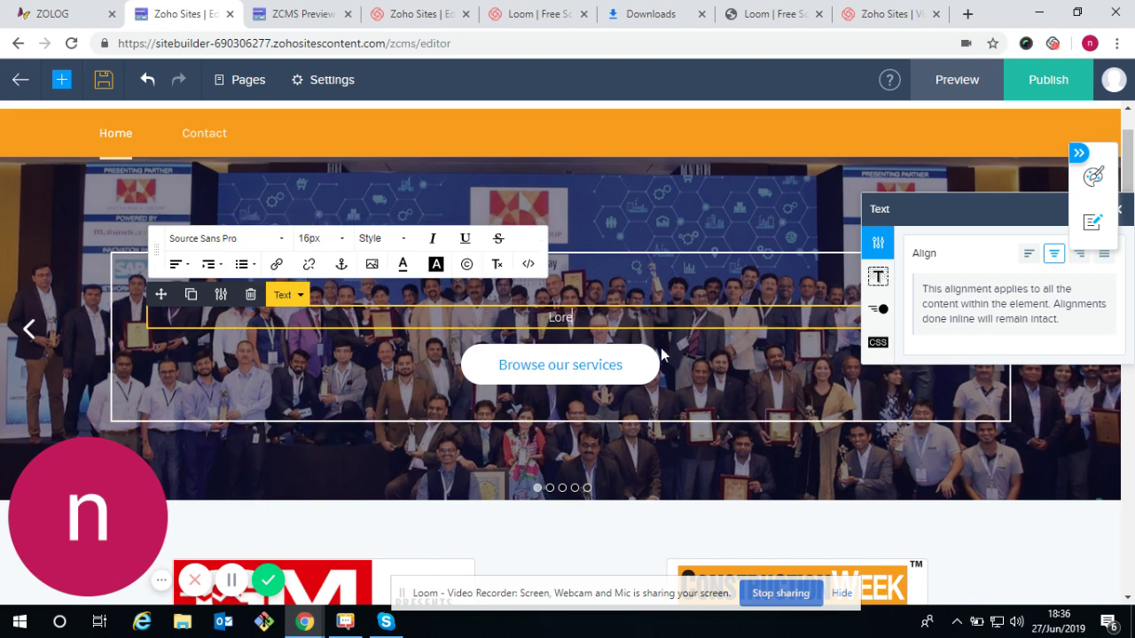
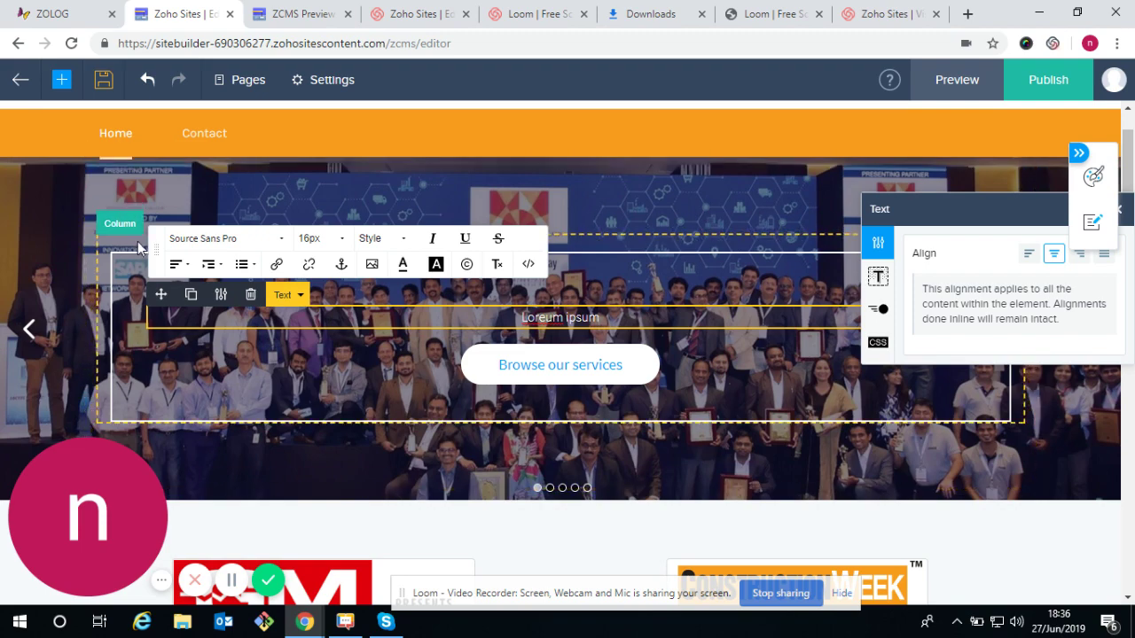
# - Delete the content box and its enclosing row from the hero slide, leaving only the background image
pyautogui.click(371, 212)
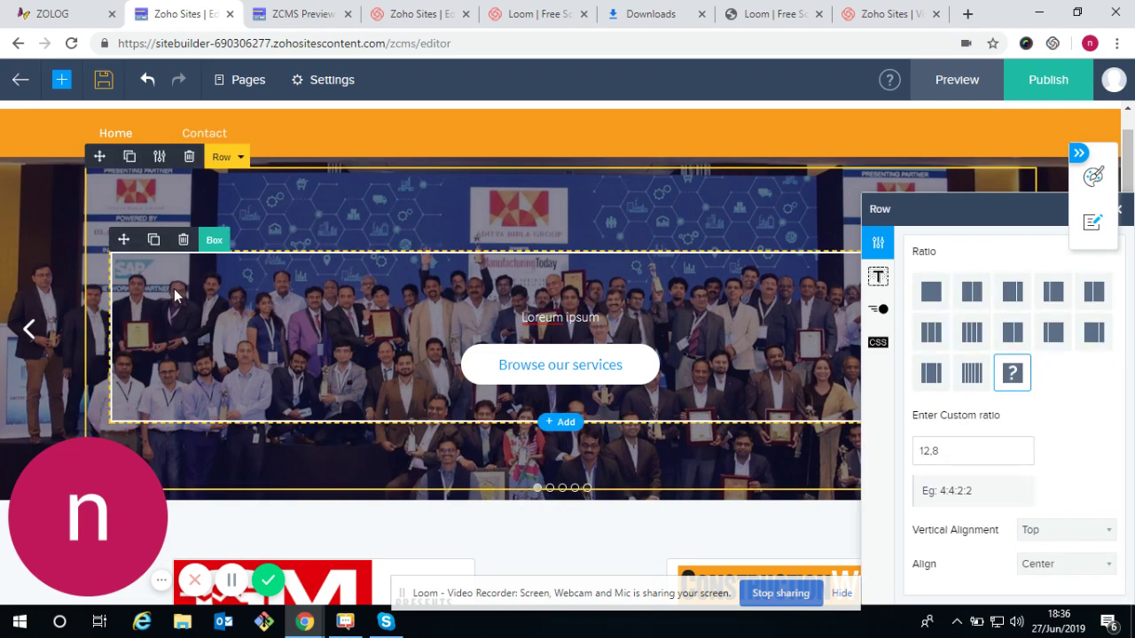
pyautogui.click(183, 250)
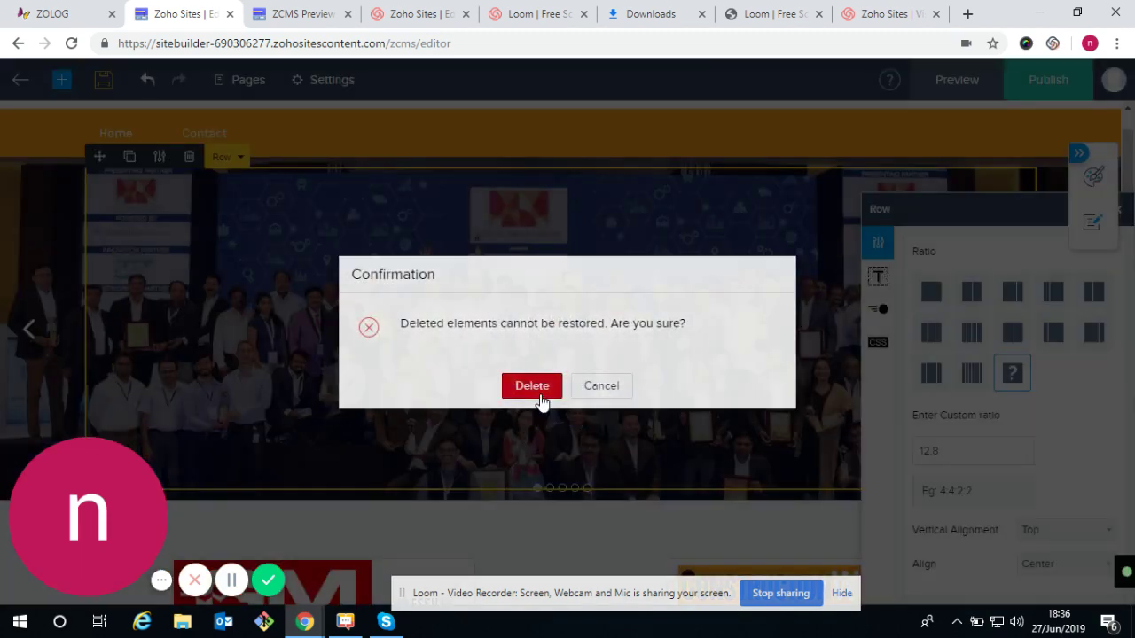
pyautogui.click(540, 390)
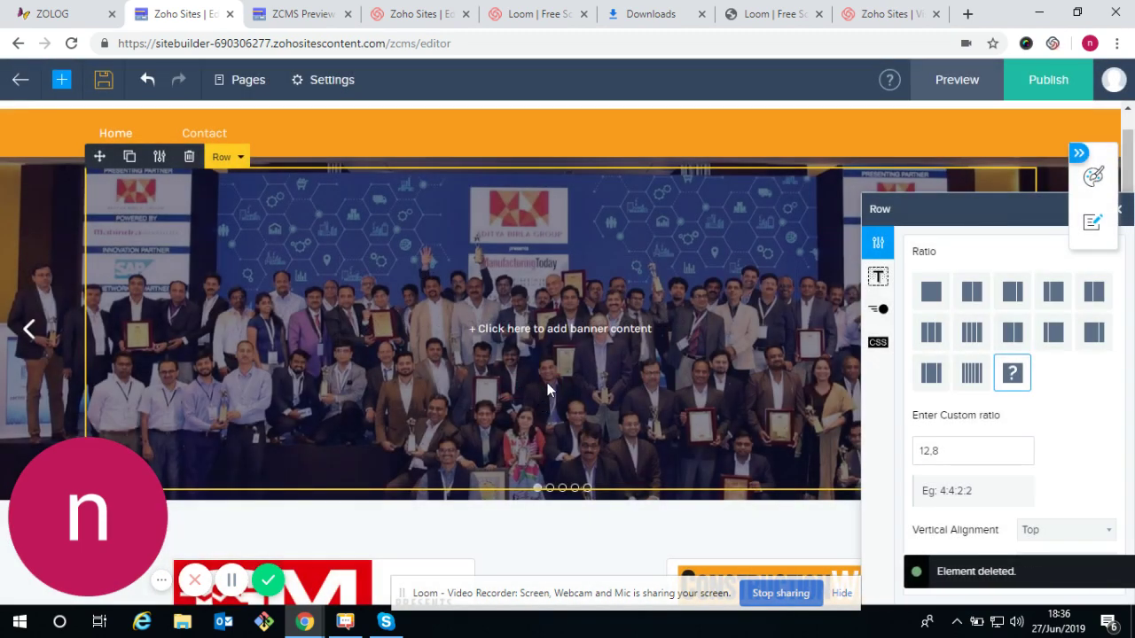
pyautogui.click(188, 158)
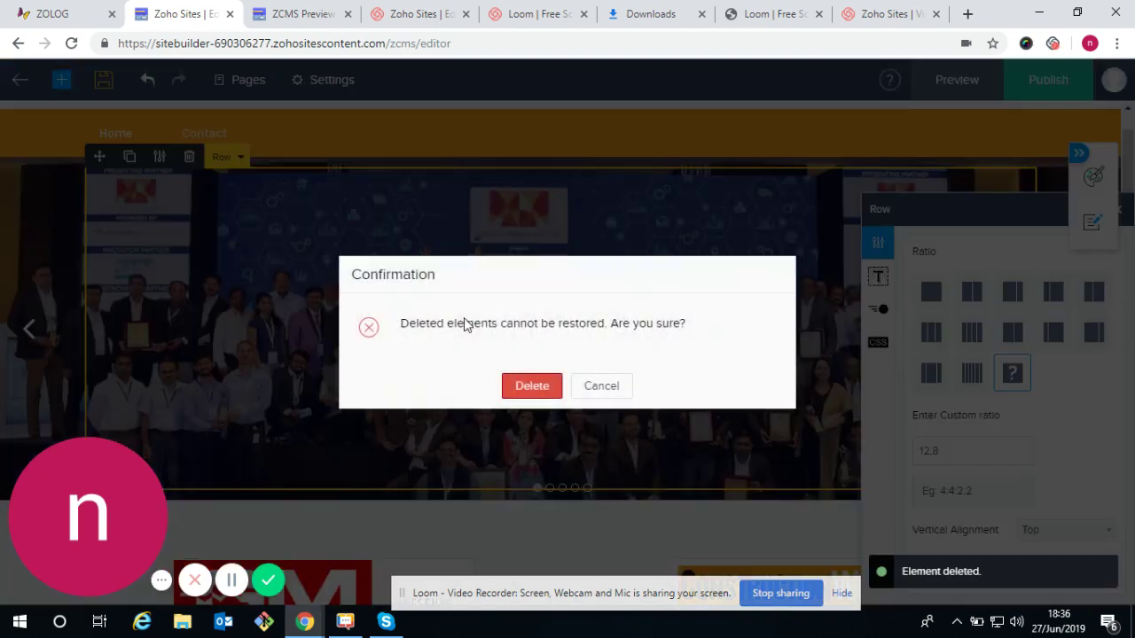
pyautogui.click(540, 390)
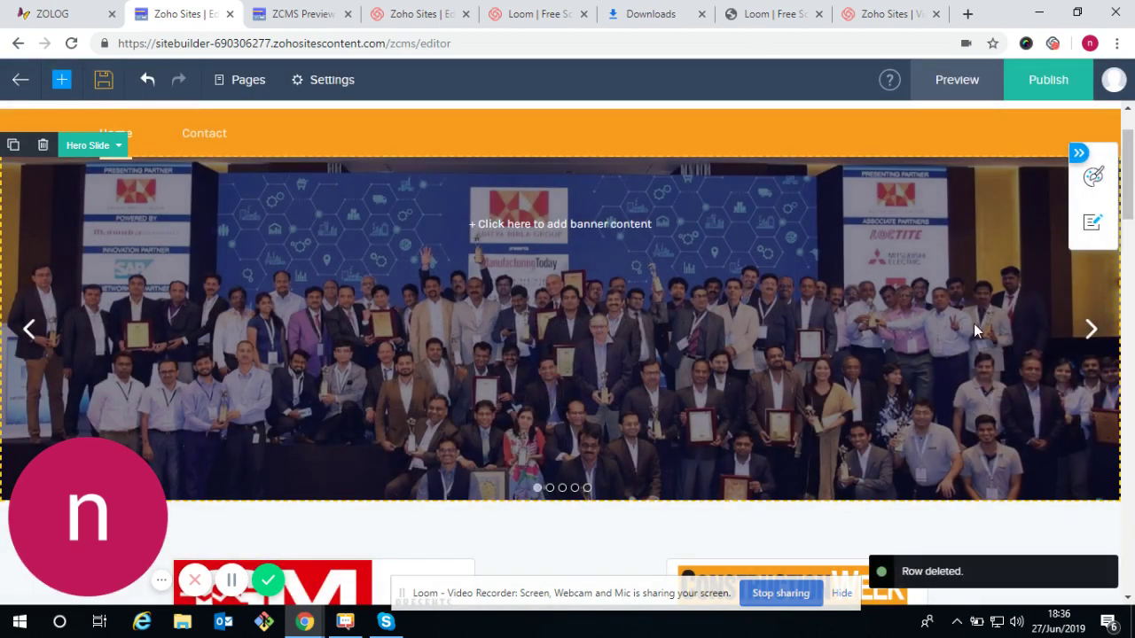
# - Upload bg-02.jpg and set it as the second hero slide's background image
pyautogui.click(1091, 329)
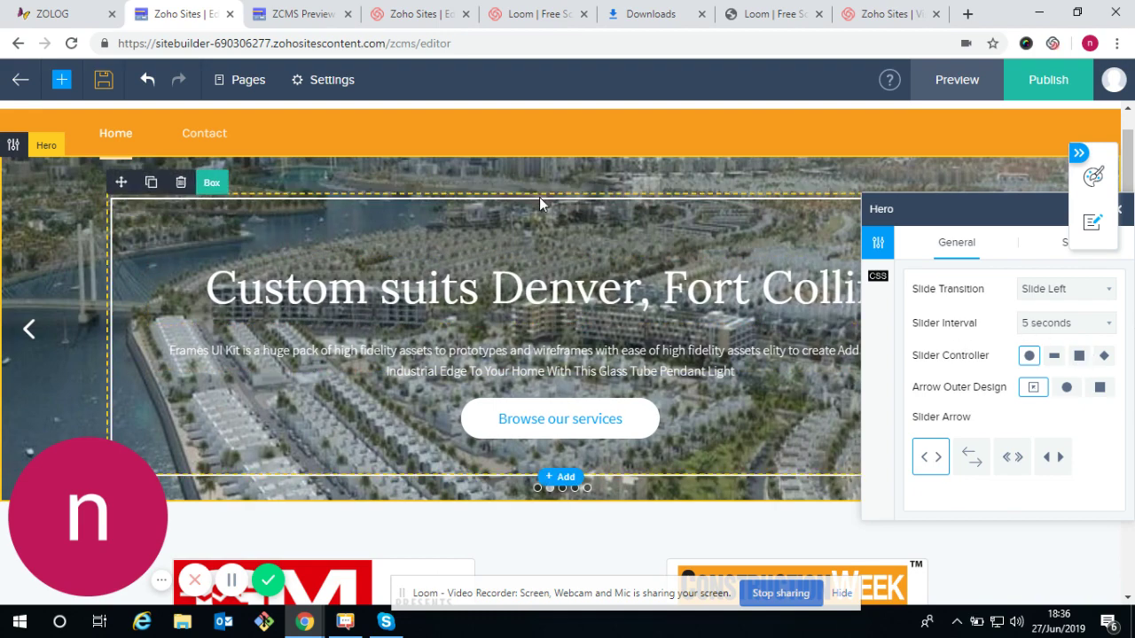
pyautogui.click(47, 191)
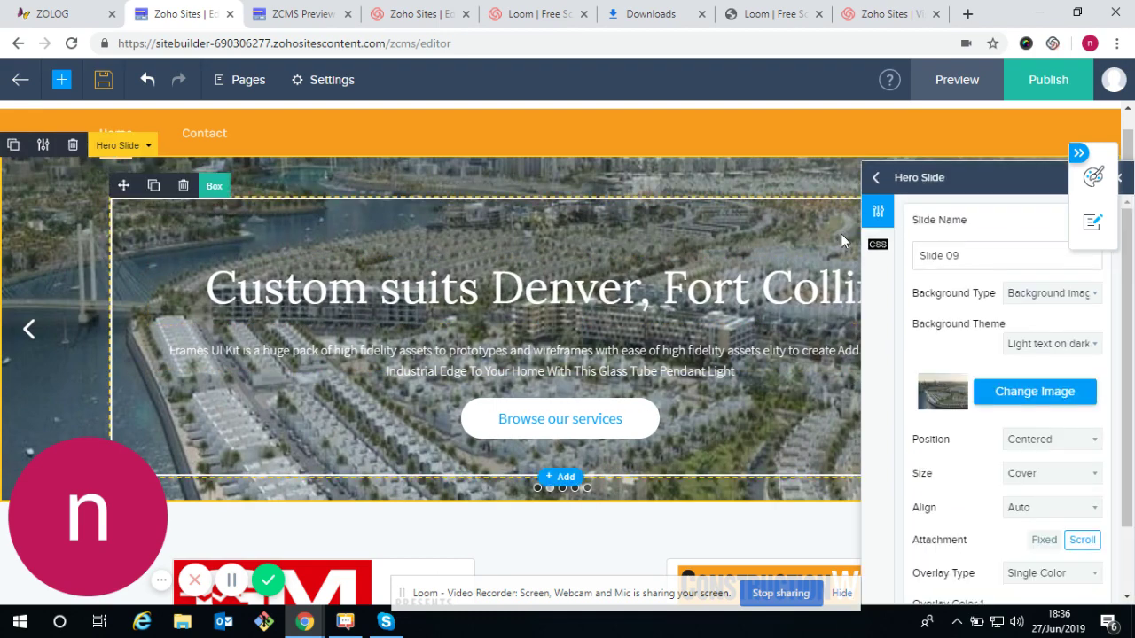
pyautogui.click(1021, 388)
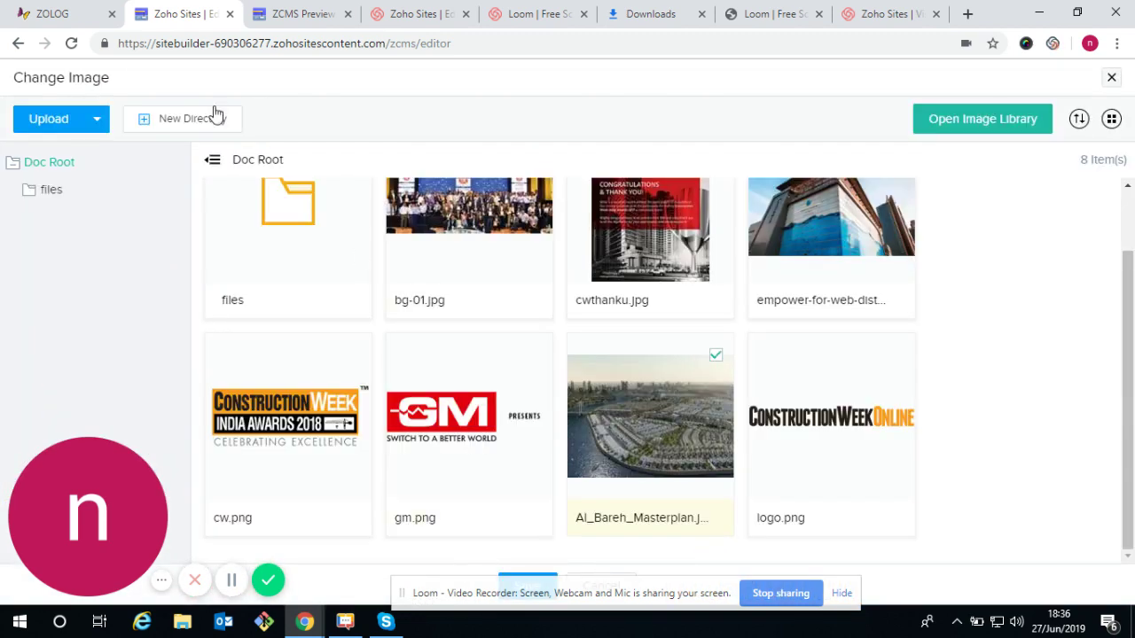
pyautogui.click(38, 118)
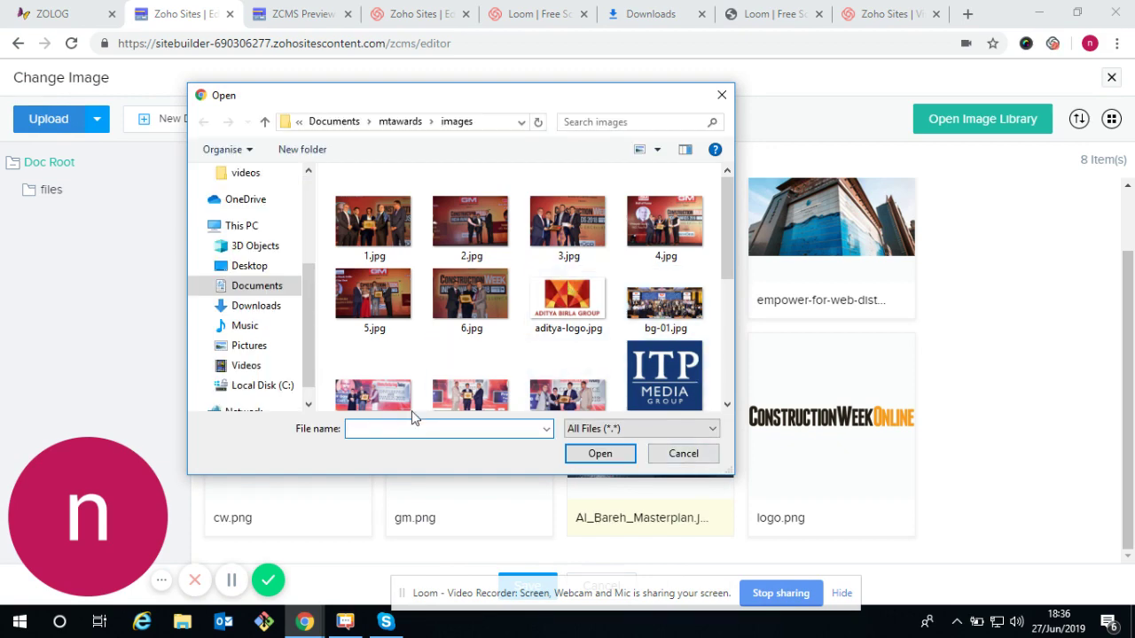
pyautogui.click(390, 397)
pyautogui.click(594, 453)
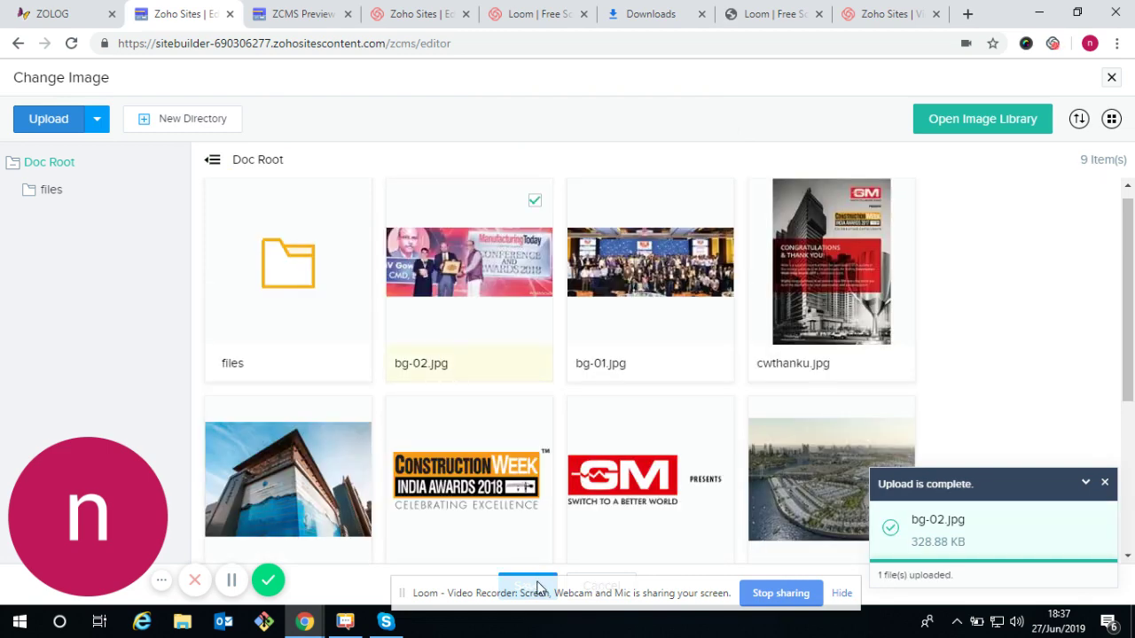
pyautogui.click(537, 582)
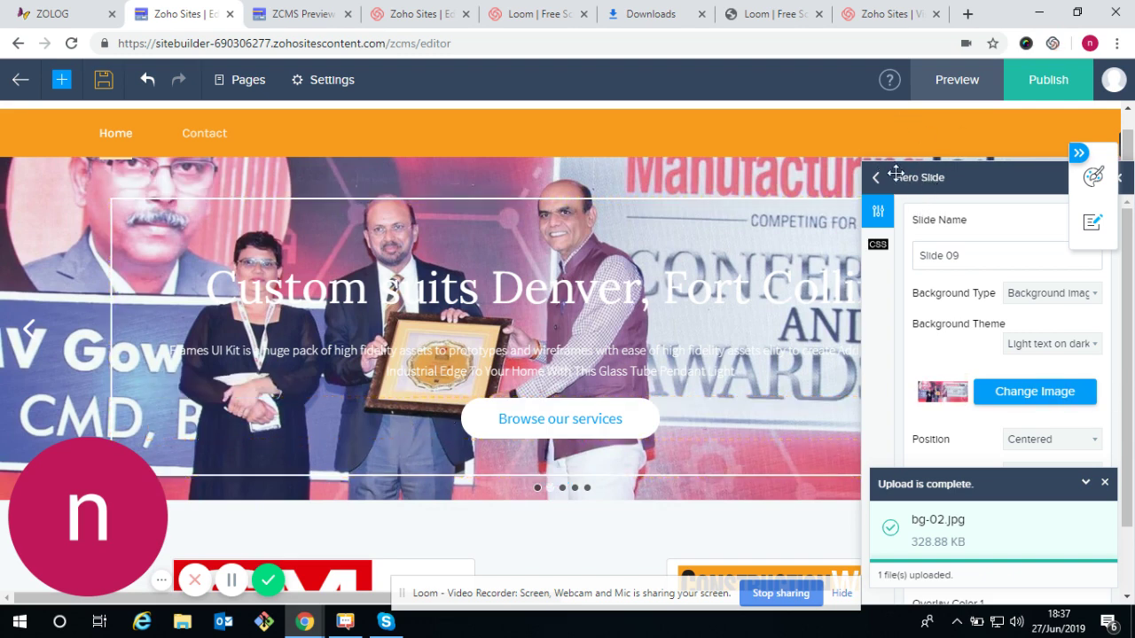
pyautogui.click(1121, 181)
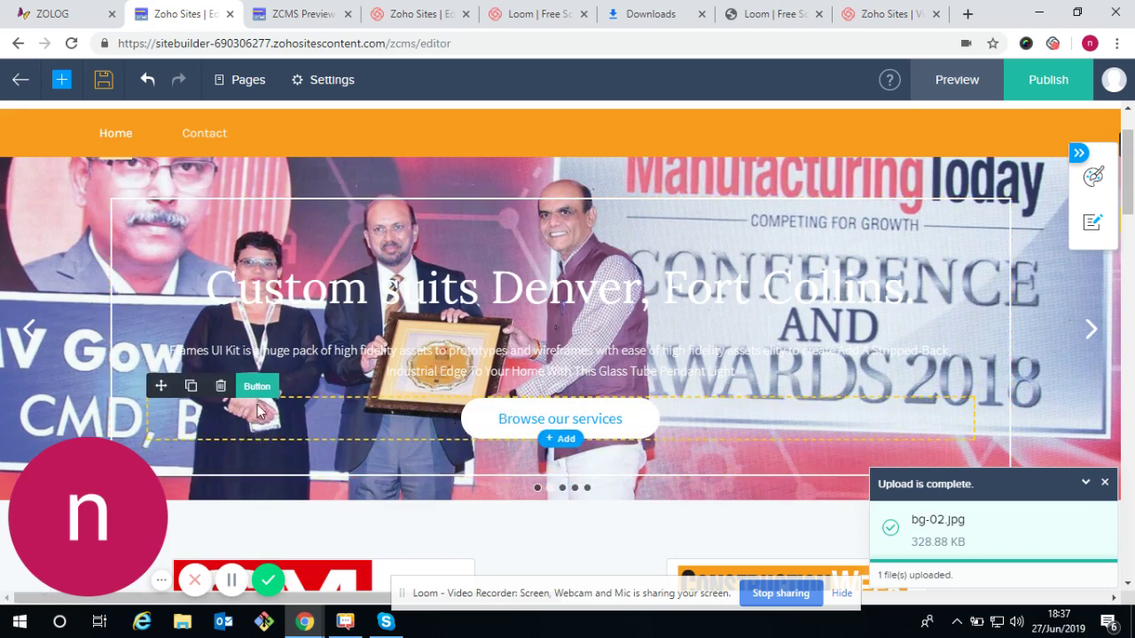
# - Delete the "Browse our services" button from the second hero slide and dismiss the upload notification
pyautogui.click(220, 385)
pyautogui.click(515, 390)
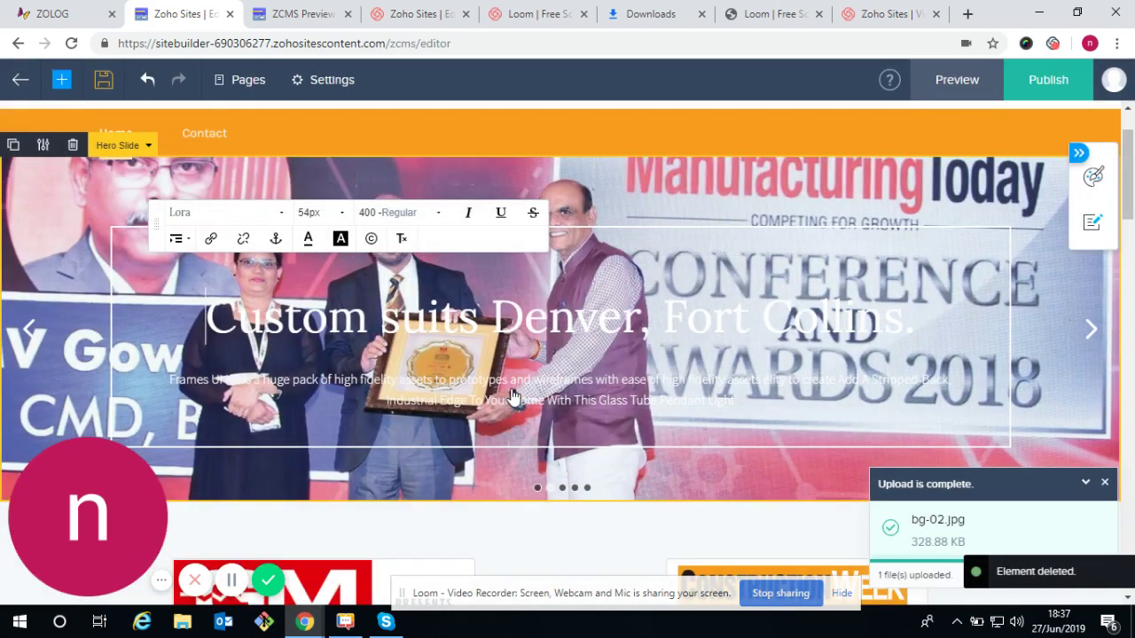
pyautogui.click(583, 177)
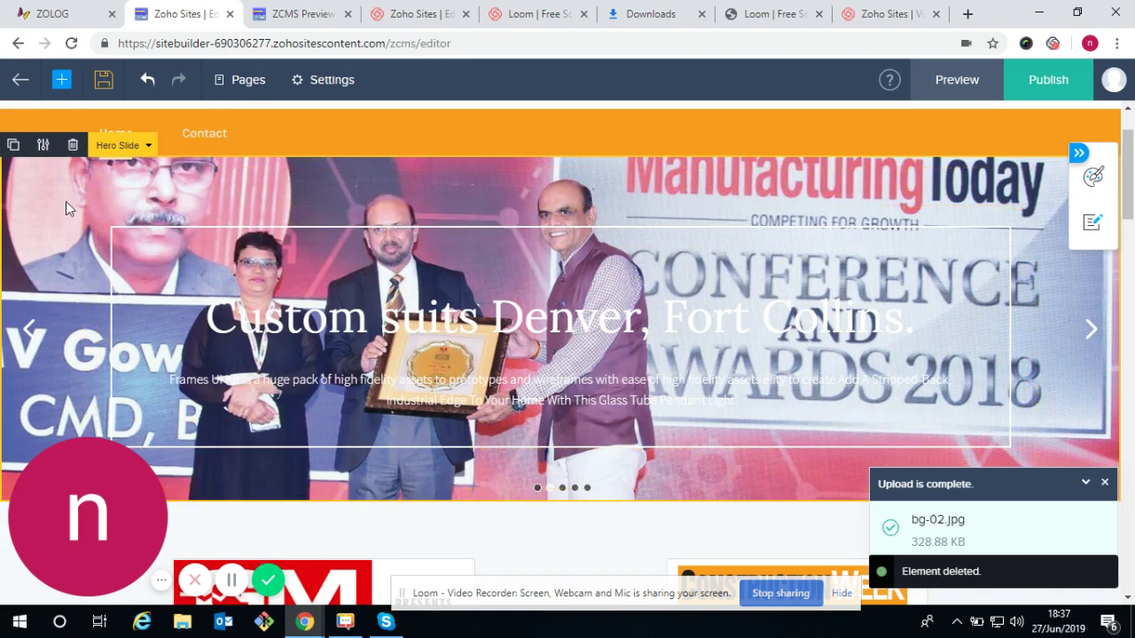
pyautogui.click(188, 156)
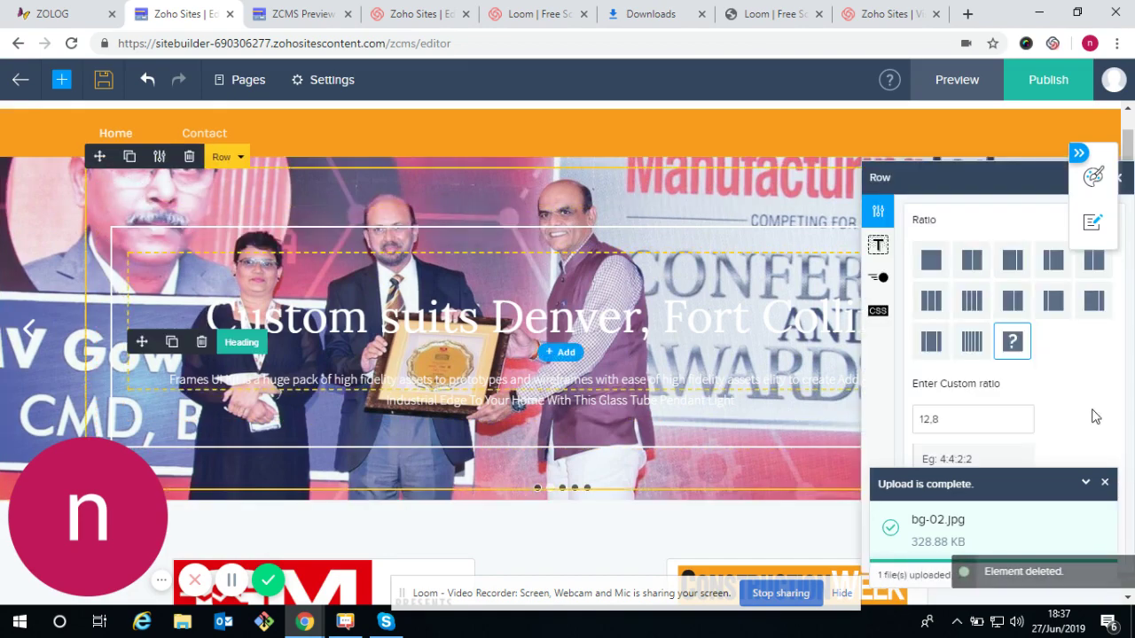
pyautogui.click(1104, 484)
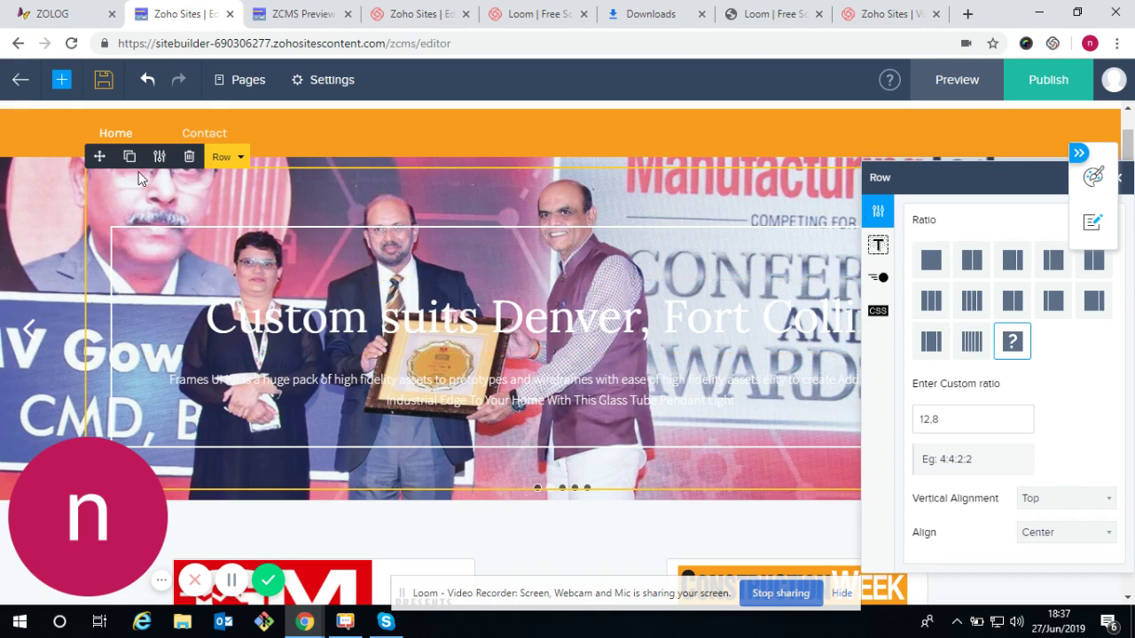
# - Set the second slide's overlay color to the darkest blue shade with 0.5 opacity, rgba(11,35,45,0.5), and close its settings
pyautogui.click(23, 197)
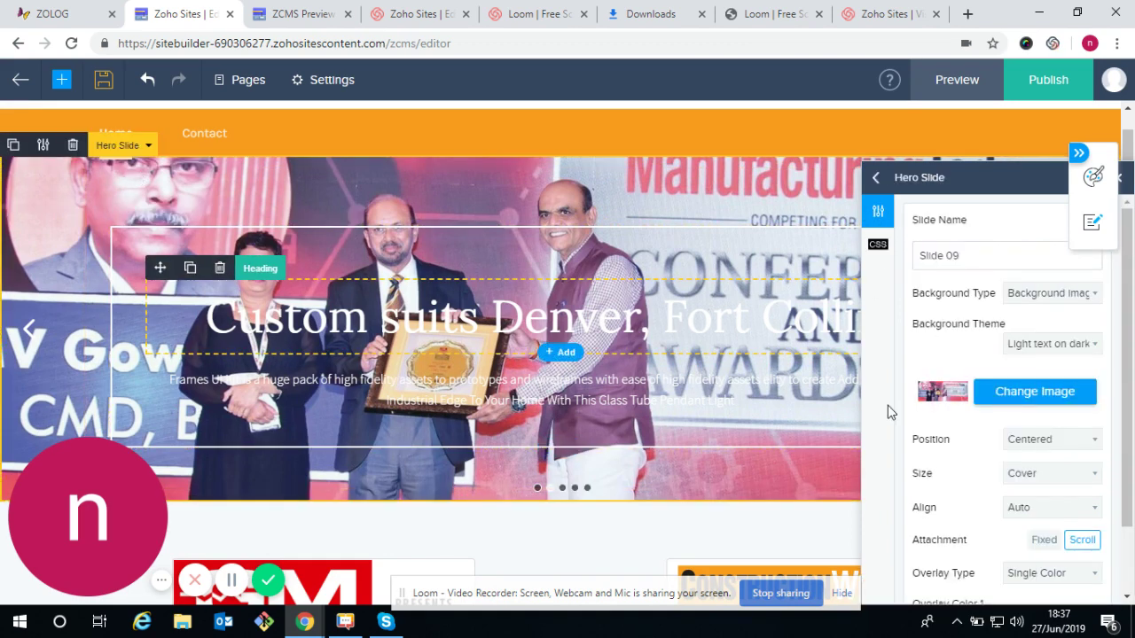
pyautogui.scroll(-1, 1046, 514)
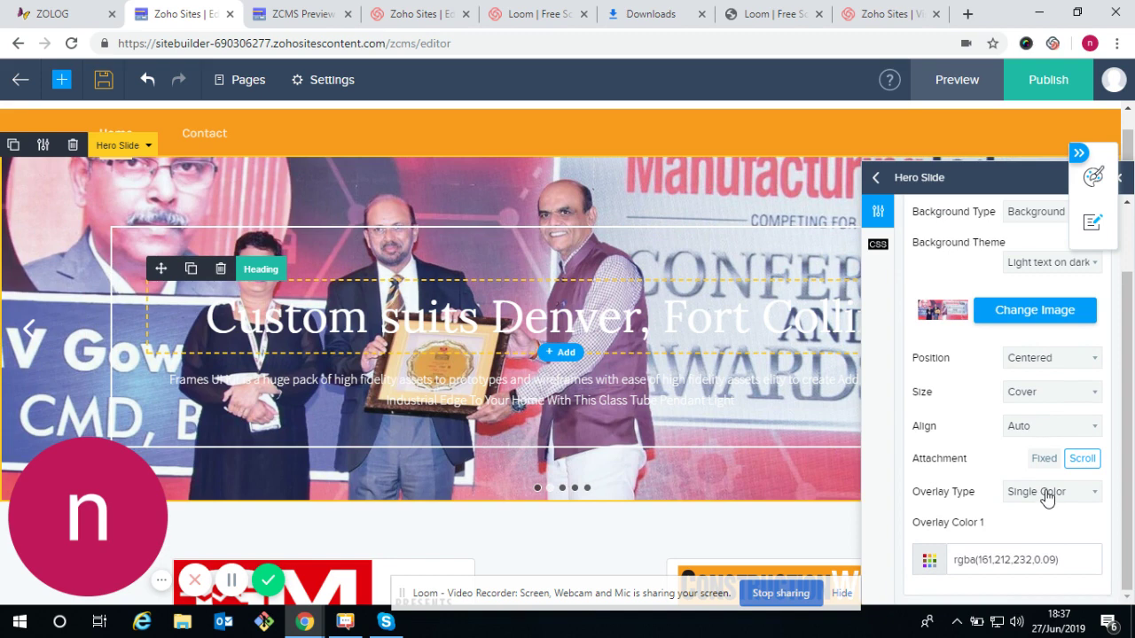
pyautogui.click(1045, 556)
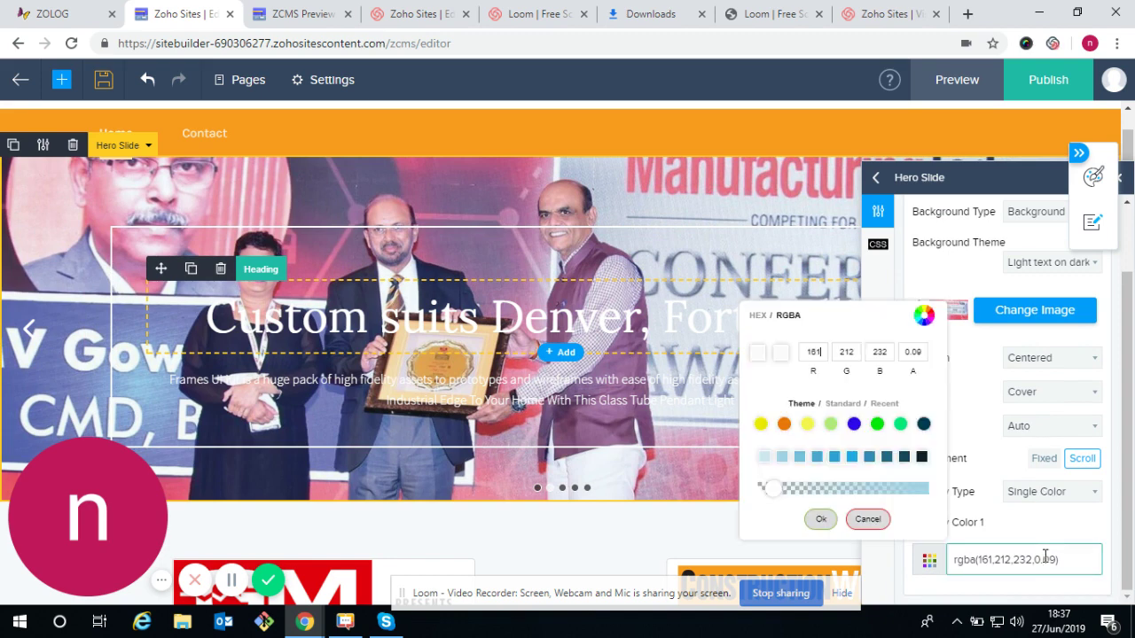
pyautogui.click(924, 457)
pyautogui.click(844, 488)
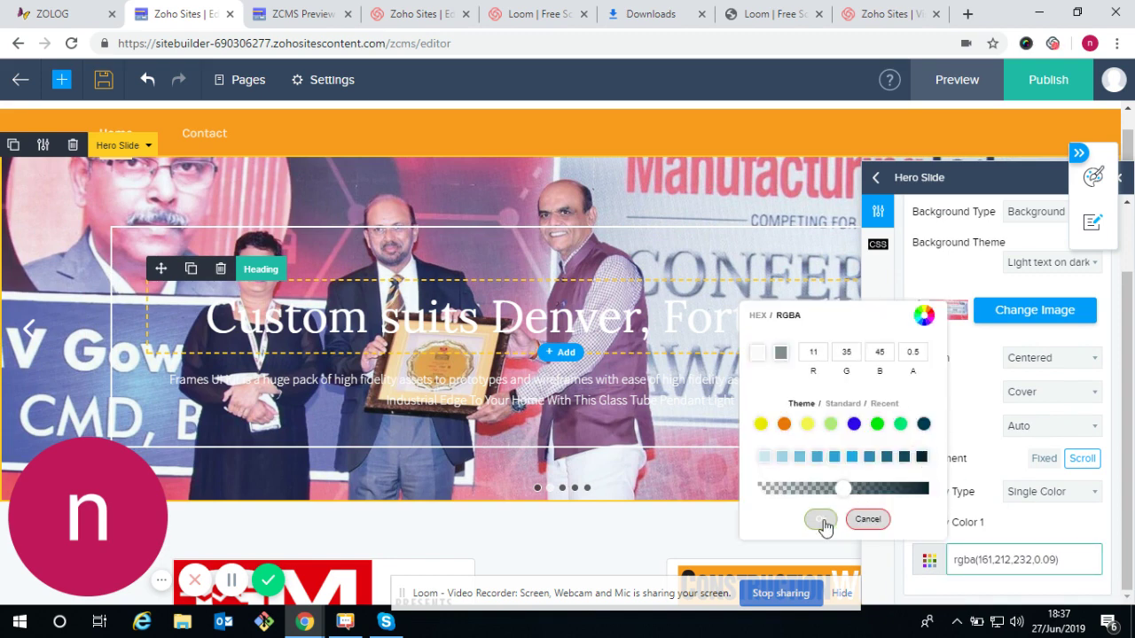
pyautogui.click(818, 521)
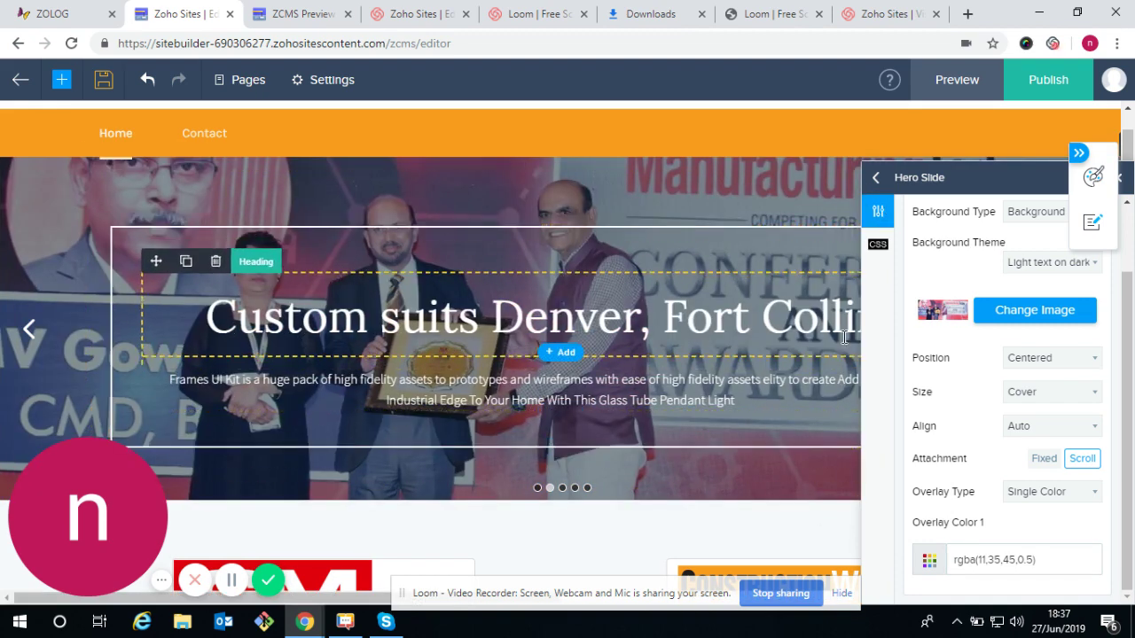
pyautogui.click(875, 179)
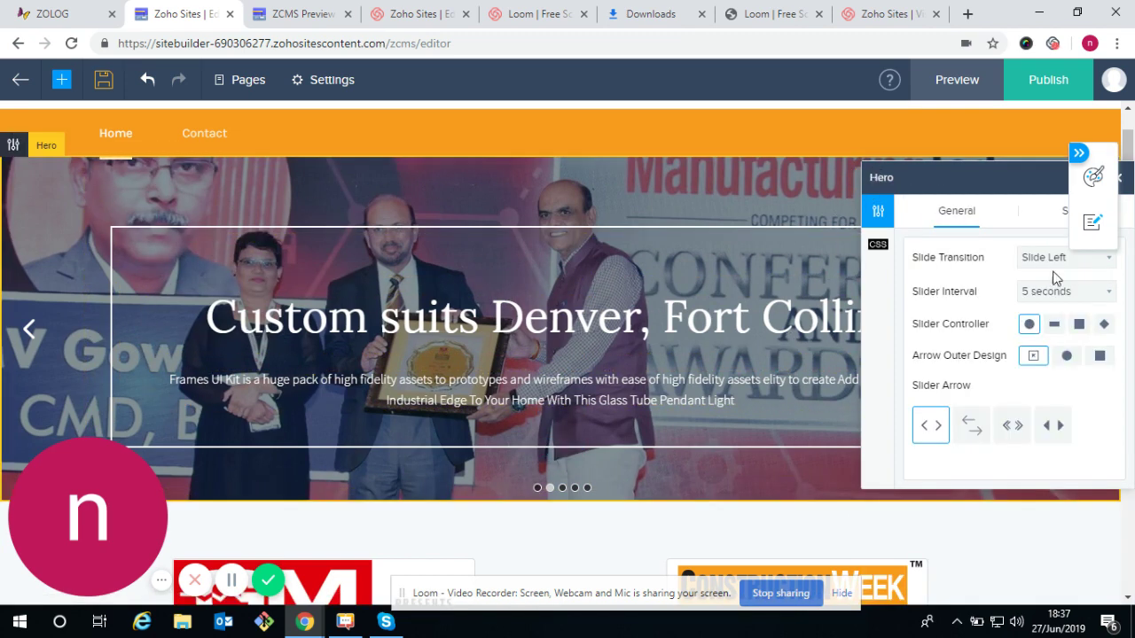
pyautogui.click(1122, 180)
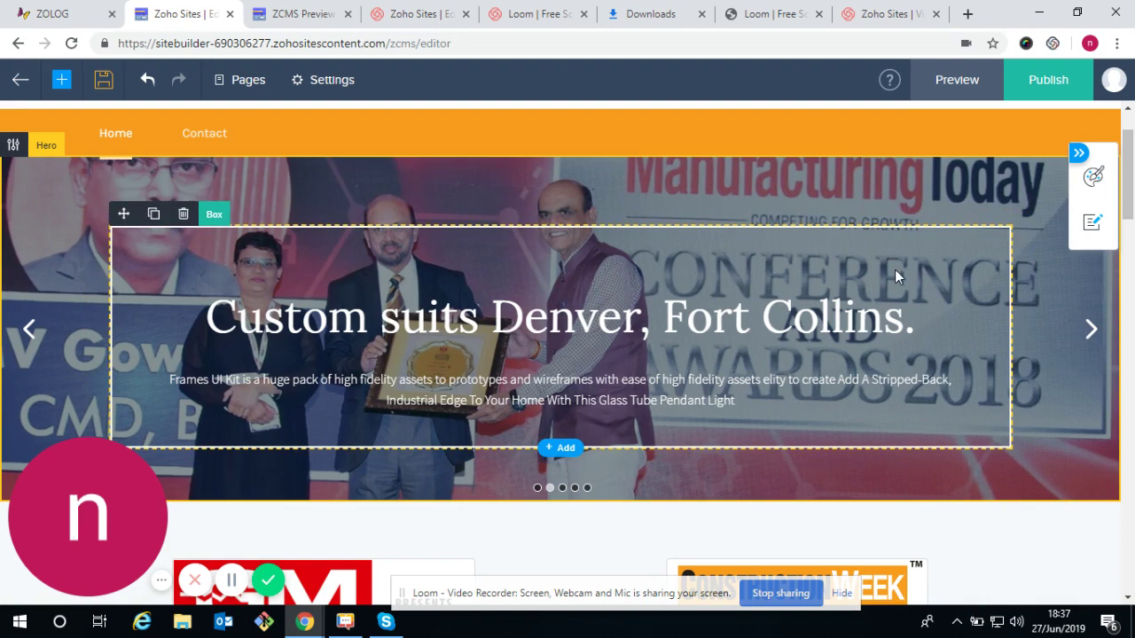
# - Examine the third hero slide's background image and gradient overlay settings
pyautogui.click(1089, 328)
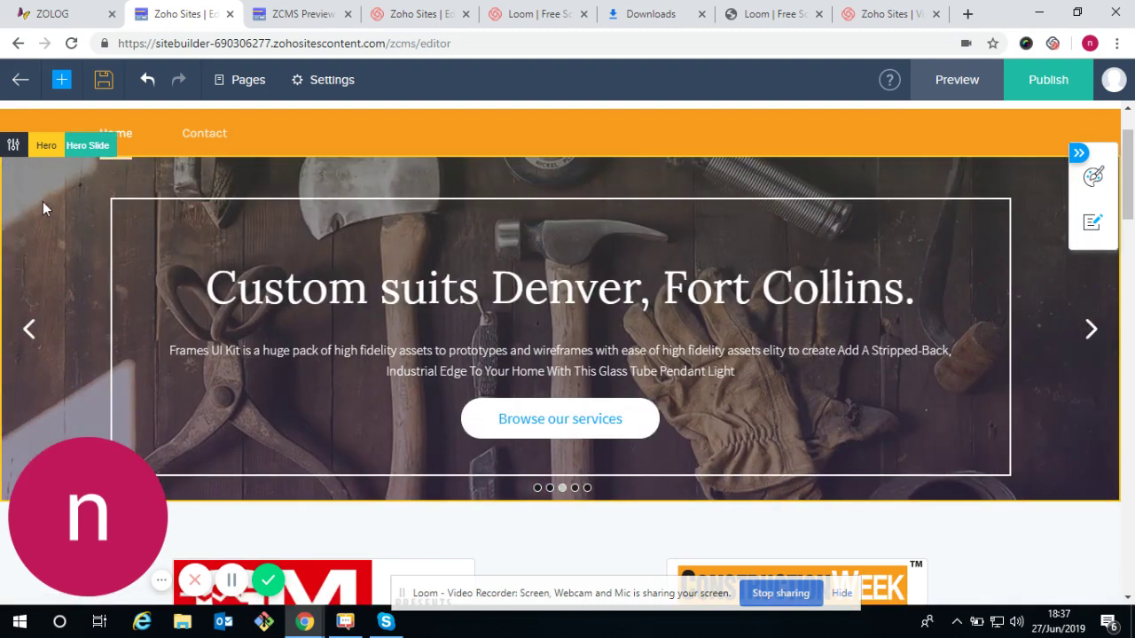
pyautogui.click(44, 202)
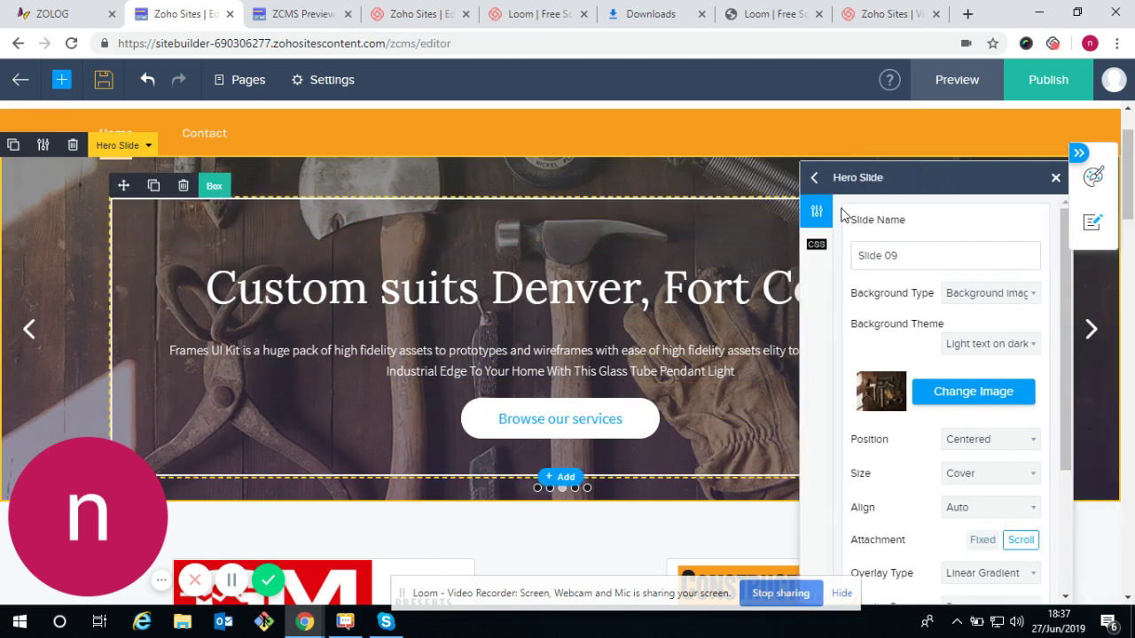
pyautogui.click(1056, 179)
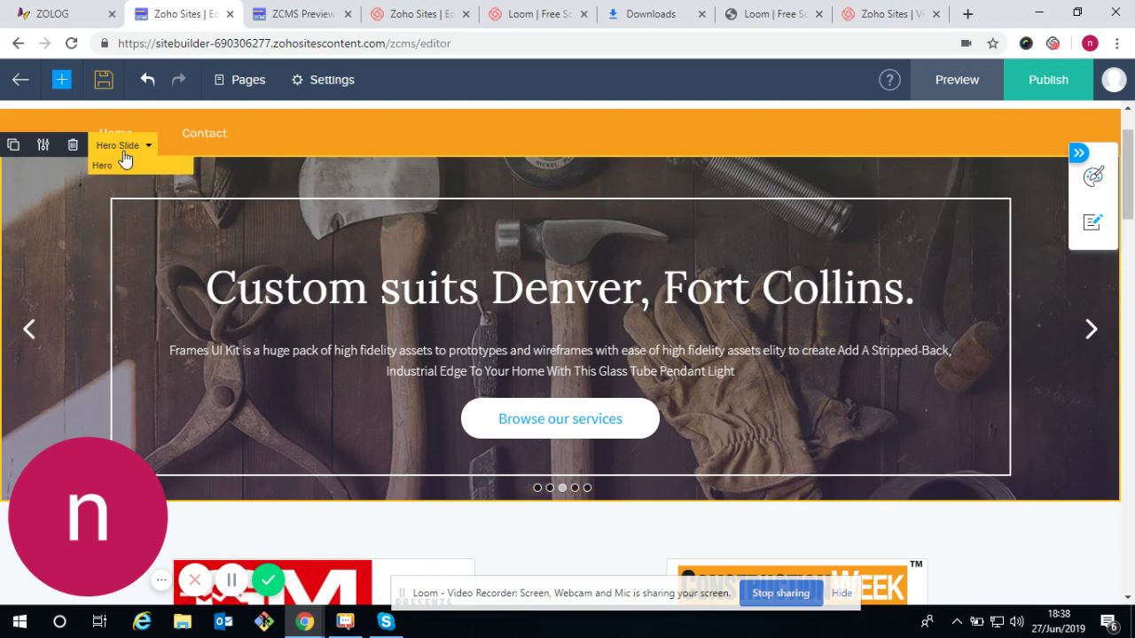
pyautogui.click(42, 145)
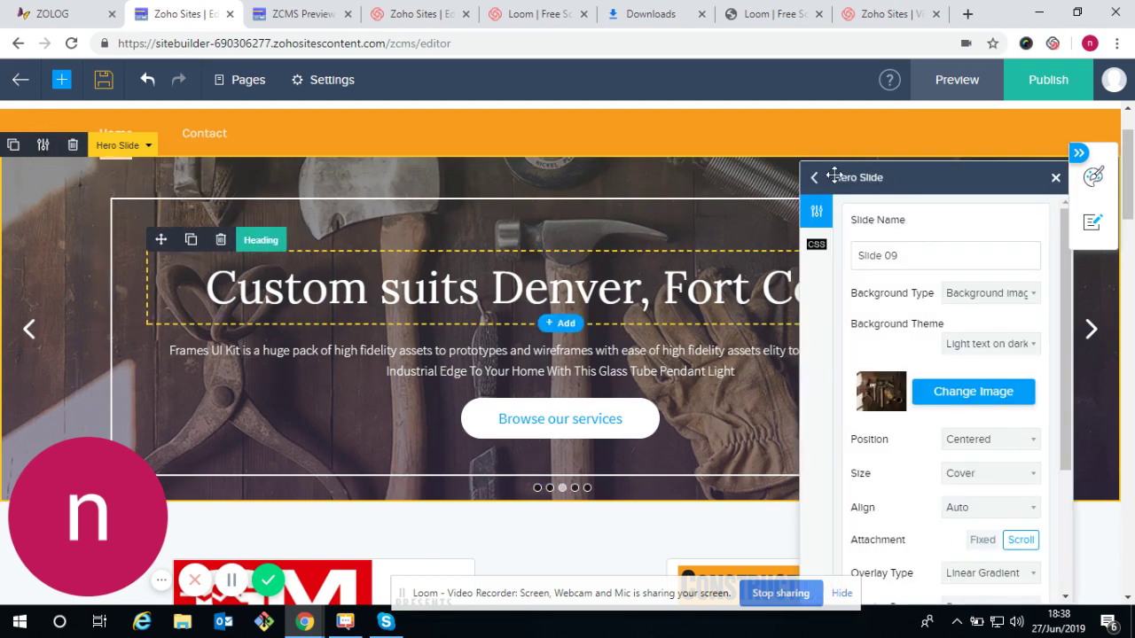
pyautogui.moveTo(845, 174); pyautogui.dragTo(878, 176)
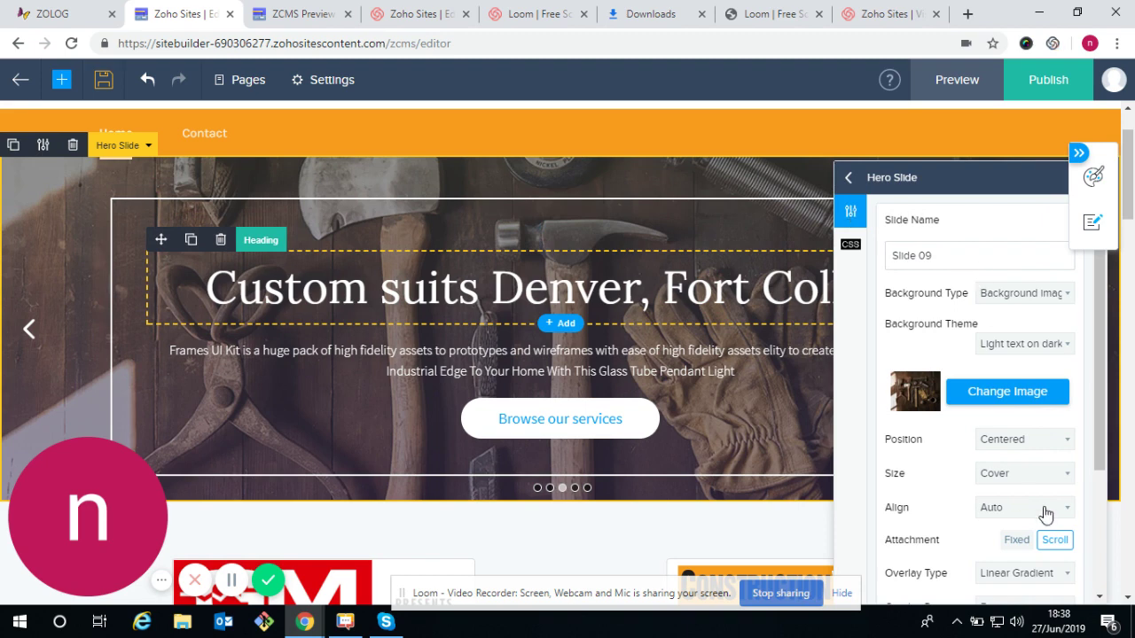
pyautogui.scroll(-3, 1037, 532)
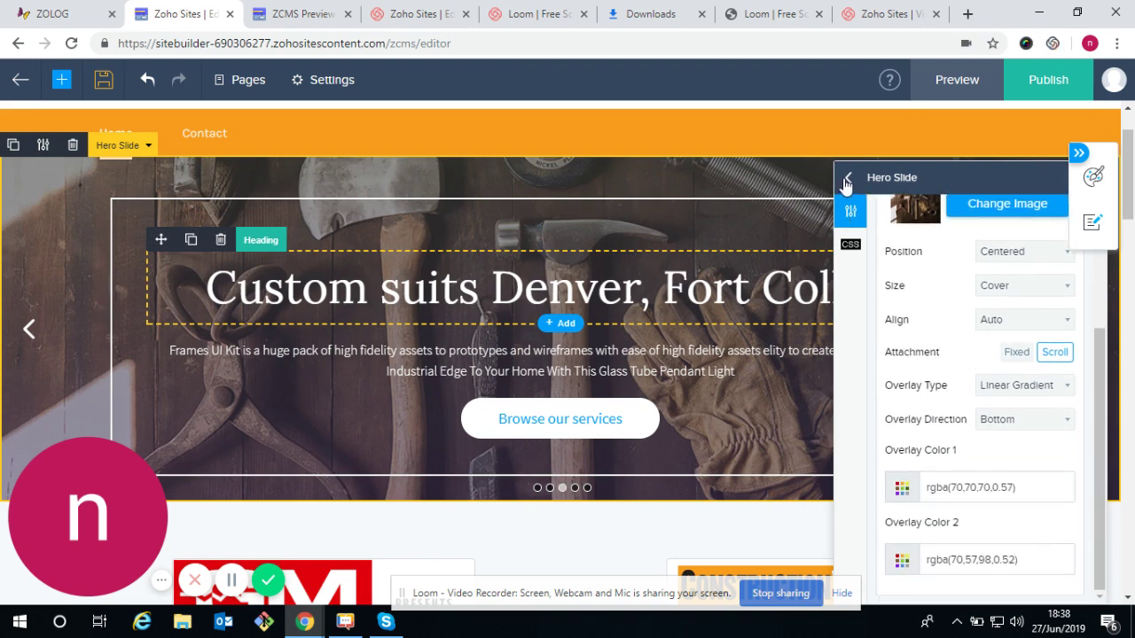
# - Collapse the side toolbar covering the Hero Slide settings and close those settings
pyautogui.moveTo(844, 183)
pyautogui.mouseDown()
pyautogui.moveTo(1025, 160)
pyautogui.moveTo(858, 172)
pyautogui.mouseUp()
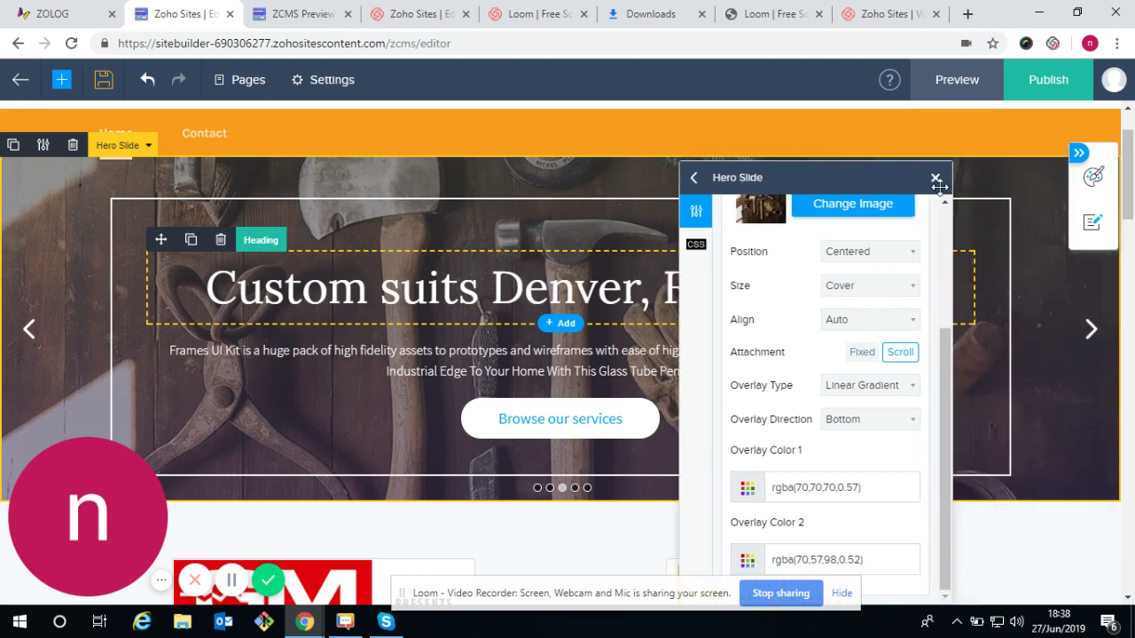
pyautogui.moveTo(938, 179); pyautogui.dragTo(1108, 173)
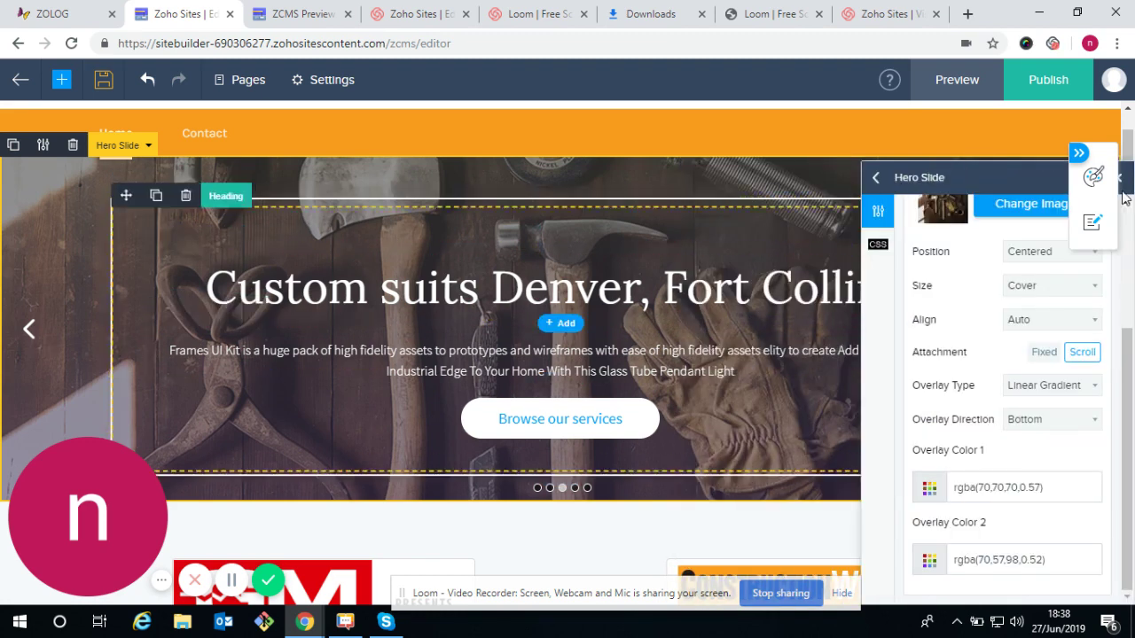
pyautogui.click(1080, 153)
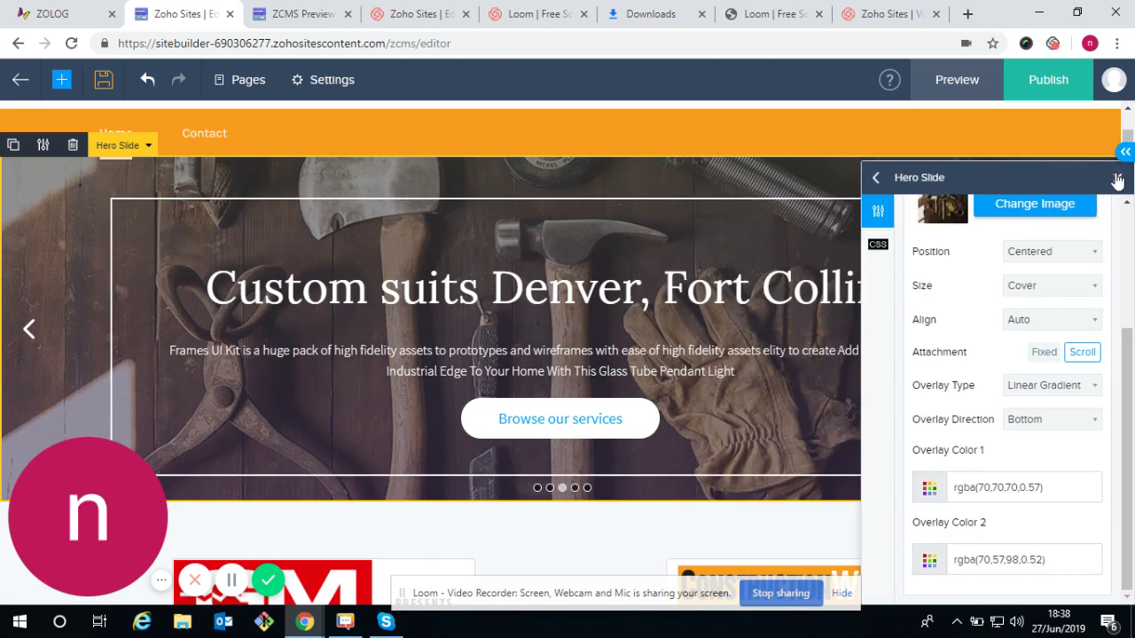
pyautogui.click(1116, 180)
# - Go back to the last hero slide and open the template gallery for adding a slide from the hero's slide list
pyautogui.click(29, 335)
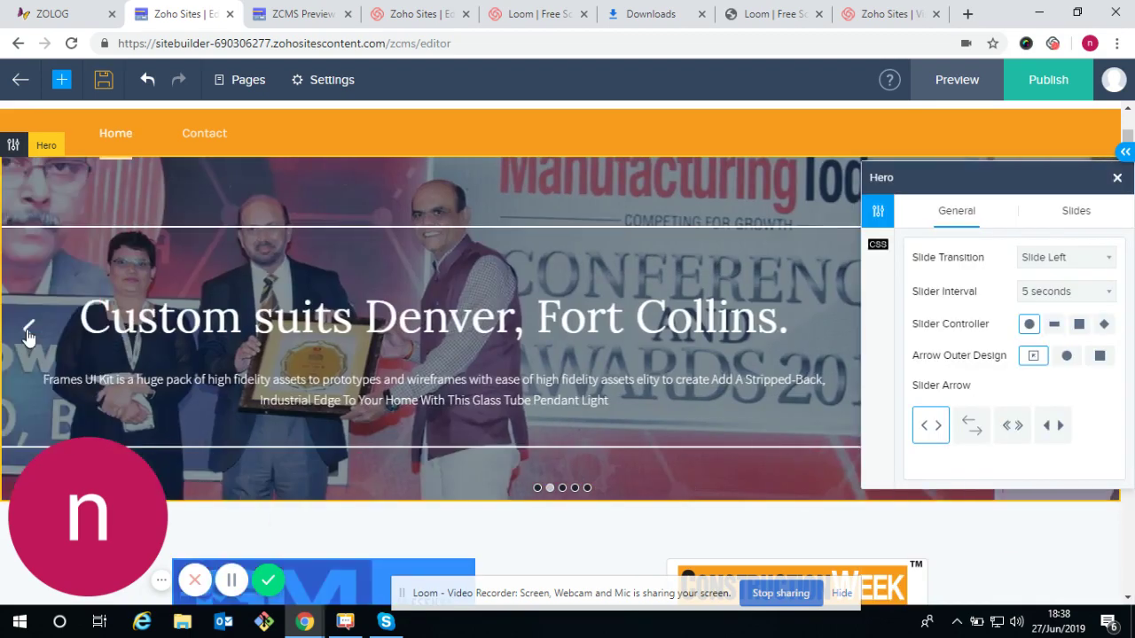
pyautogui.click(29, 331)
pyautogui.click(28, 330)
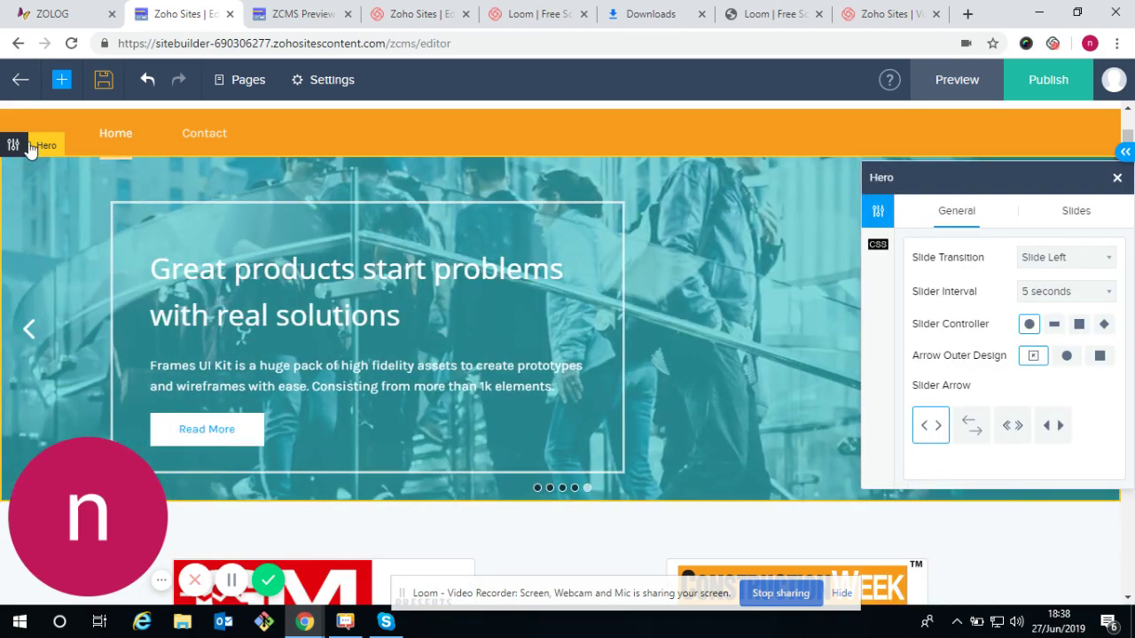
pyautogui.click(1082, 222)
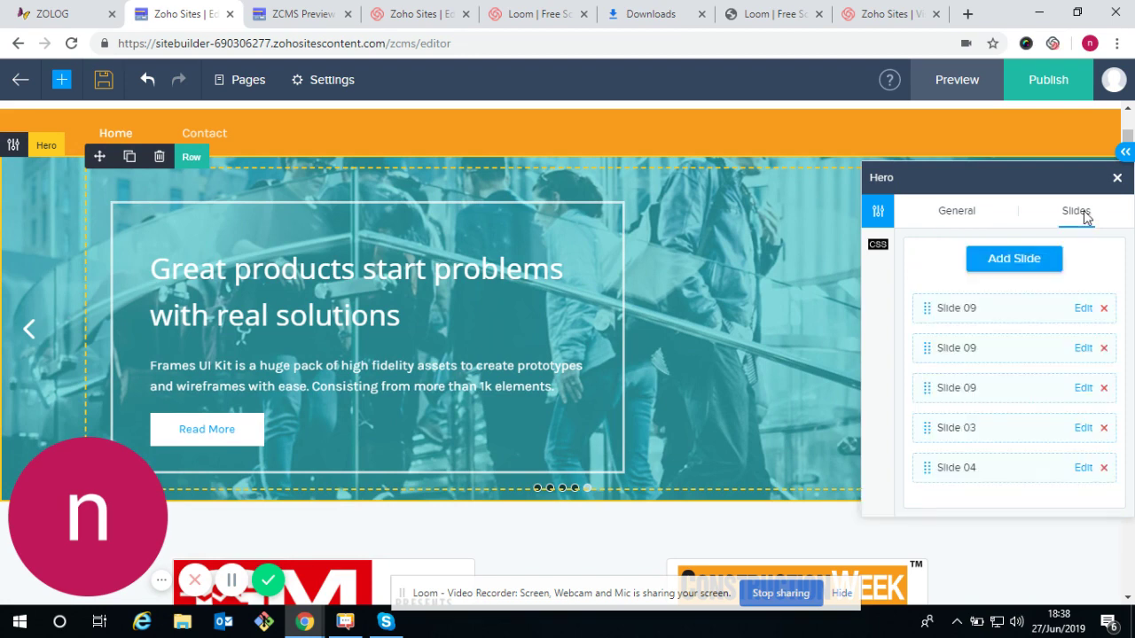
pyautogui.click(1032, 262)
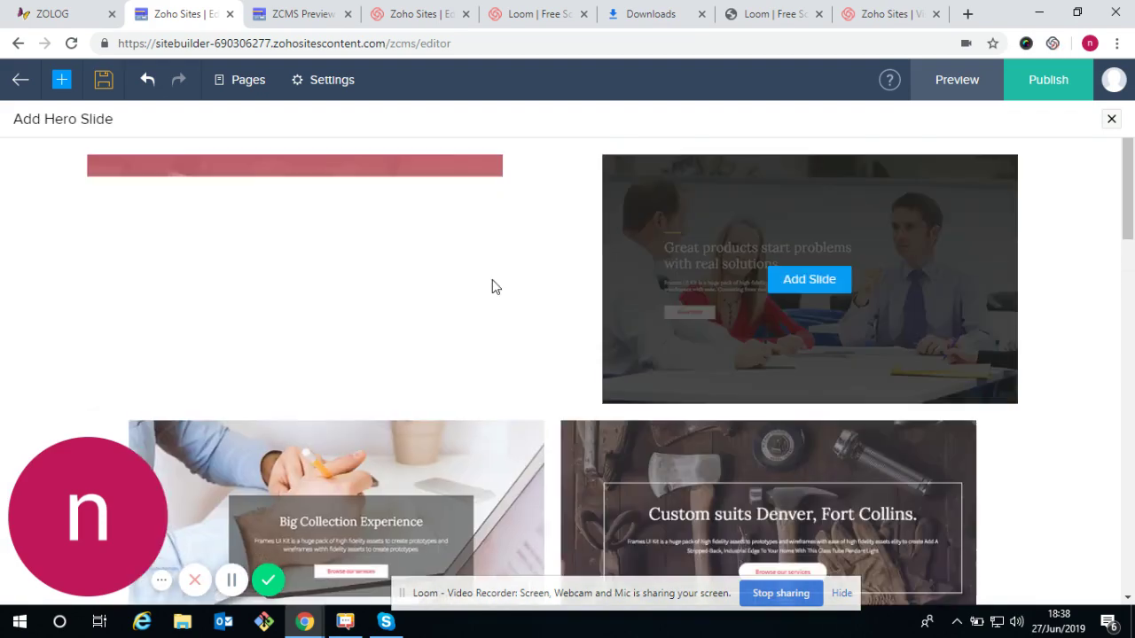
# - Add the "How to keep your towels beautiful" template as a new hero slide and close the Hero settings
pyautogui.scroll(-5, 886, 453)
pyautogui.scroll(-2, 858, 456)
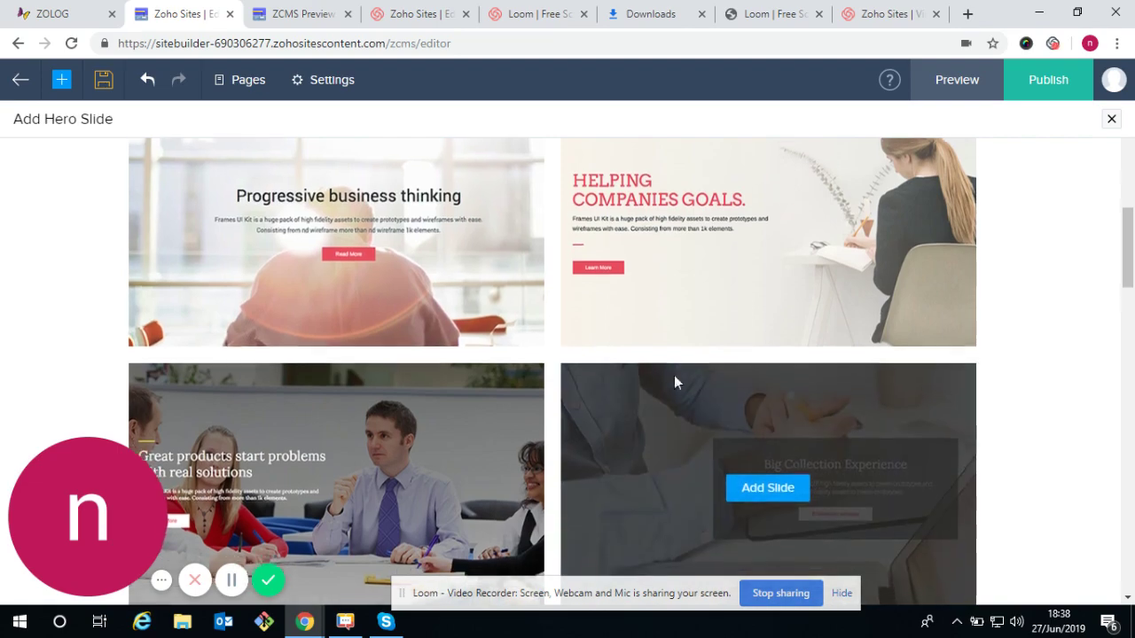
pyautogui.scroll(-1, 680, 415)
pyautogui.scroll(-4, 639, 443)
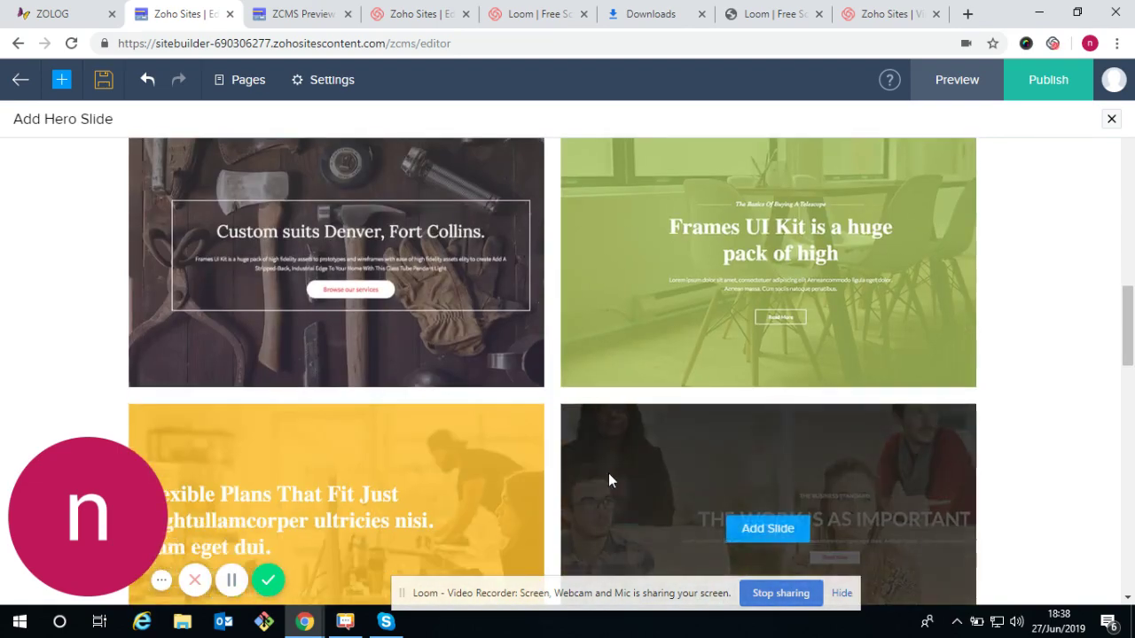
pyautogui.scroll(4, 608, 476)
pyautogui.scroll(-5, 625, 426)
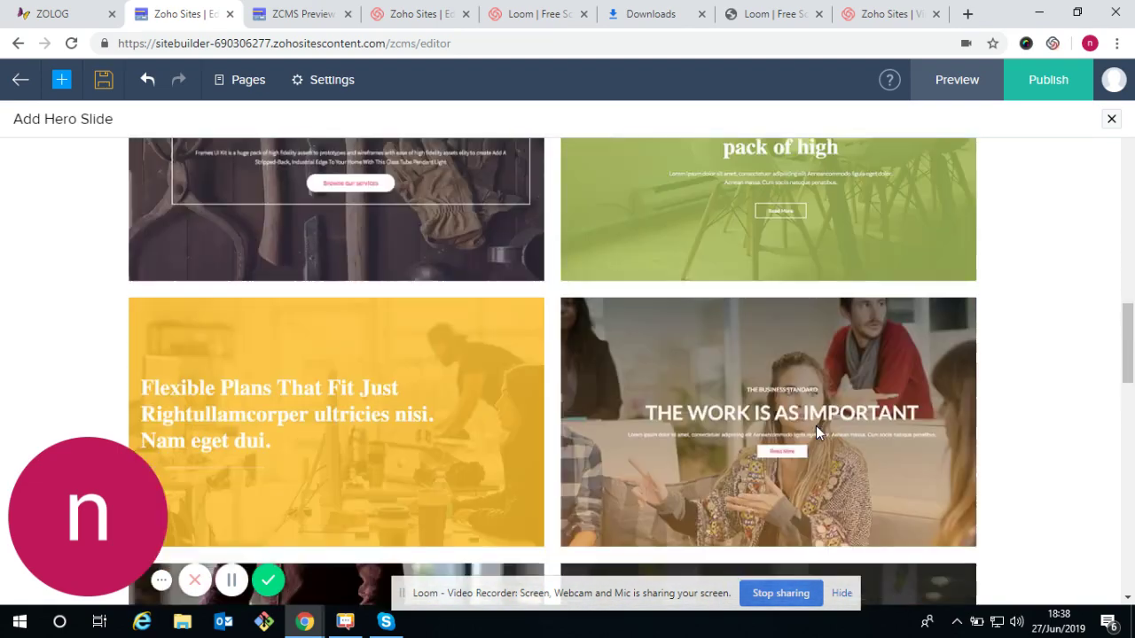
pyautogui.scroll(5, 753, 408)
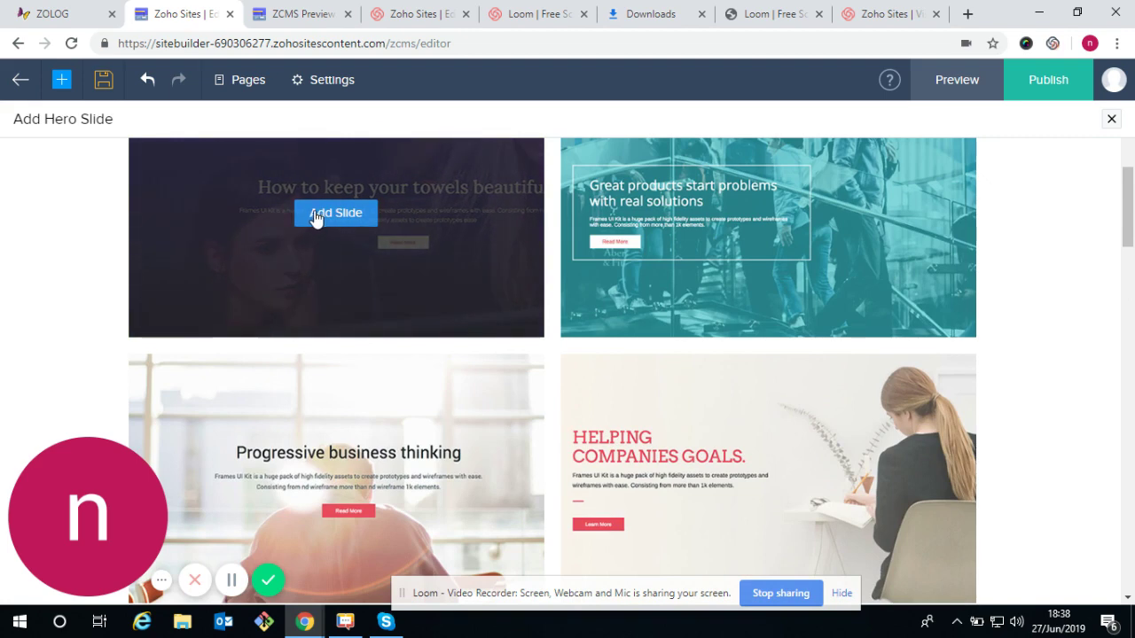
pyautogui.click(315, 218)
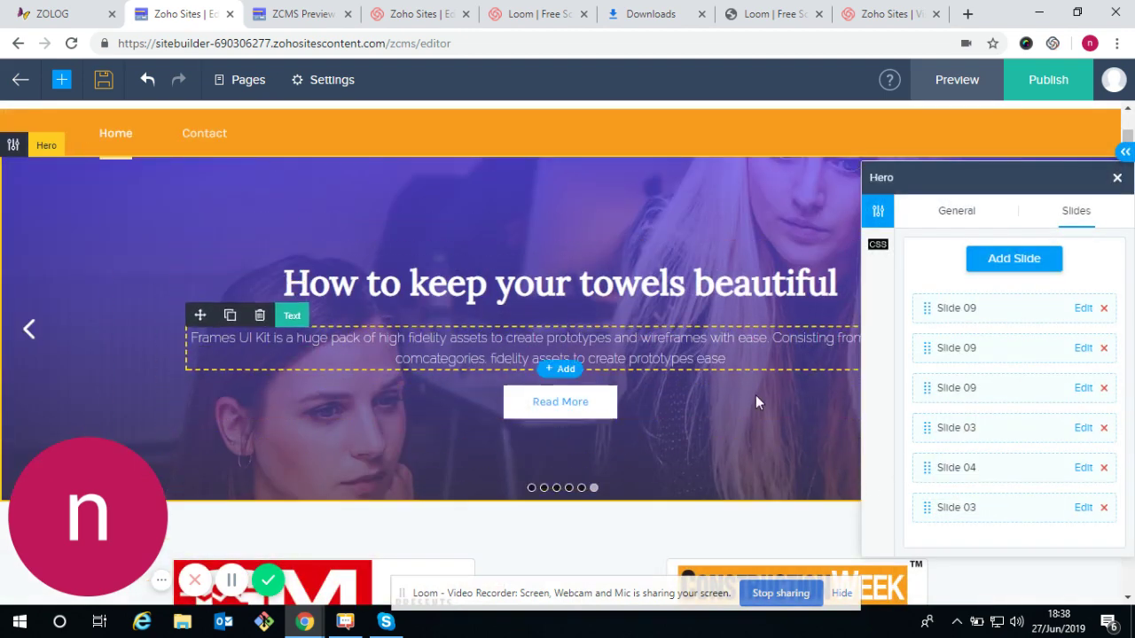
pyautogui.click(755, 403)
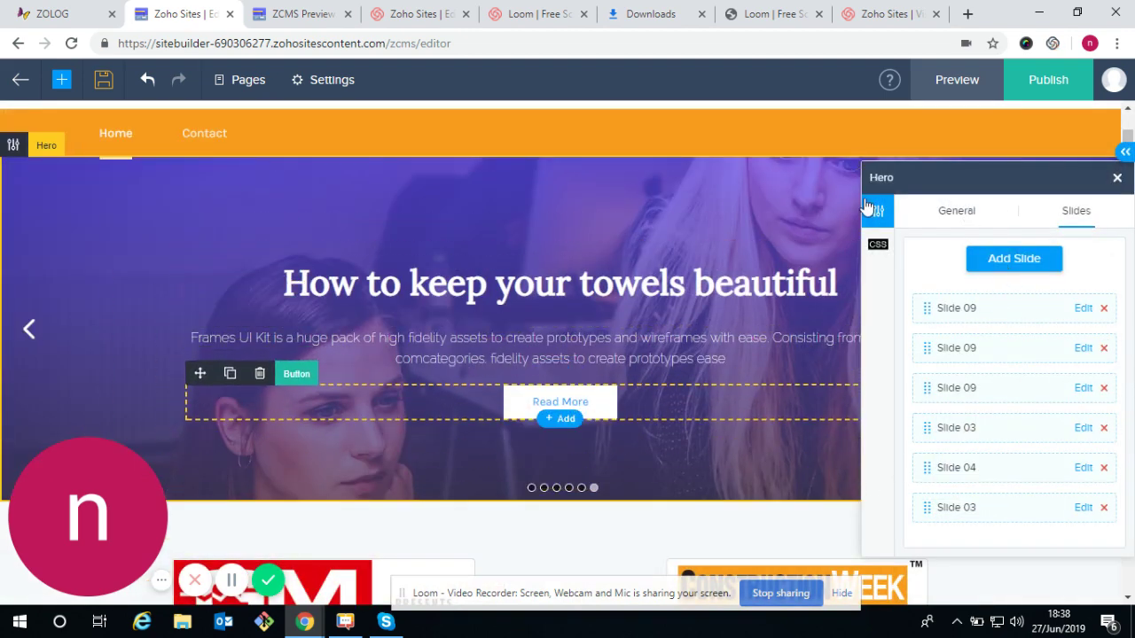
pyautogui.click(766, 197)
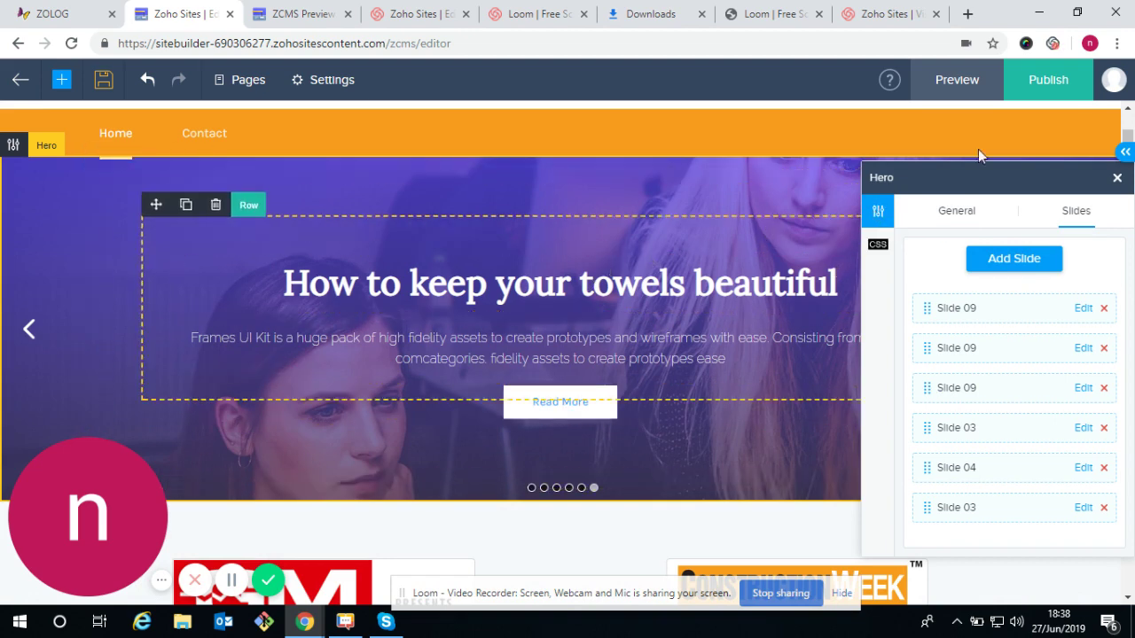
pyautogui.click(755, 271)
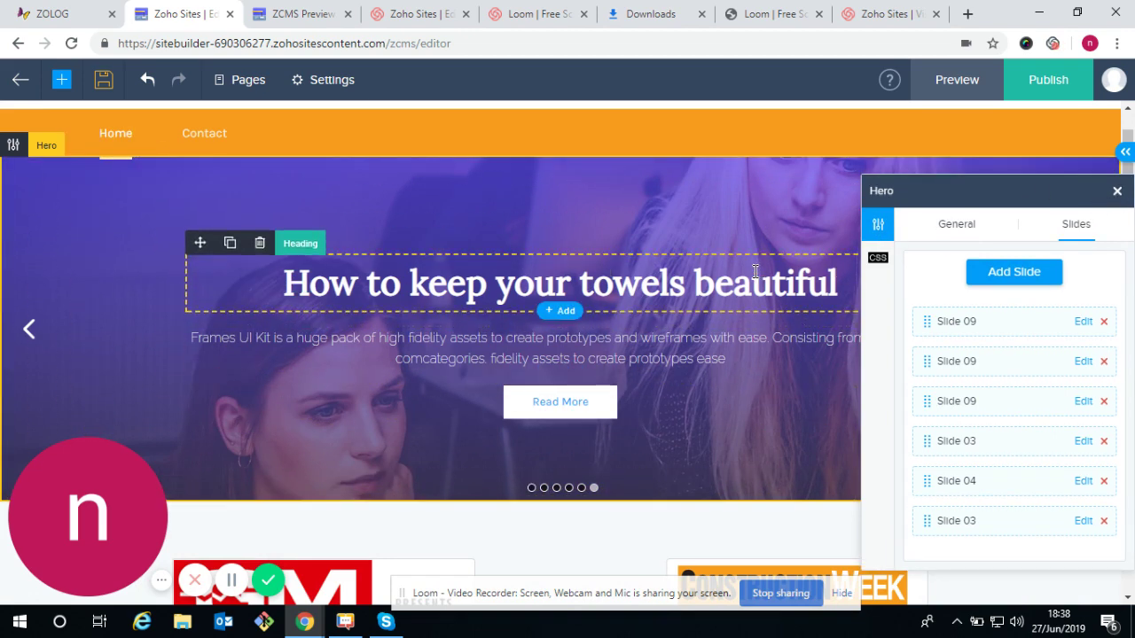
pyautogui.click(1055, 217)
pyautogui.click(1117, 193)
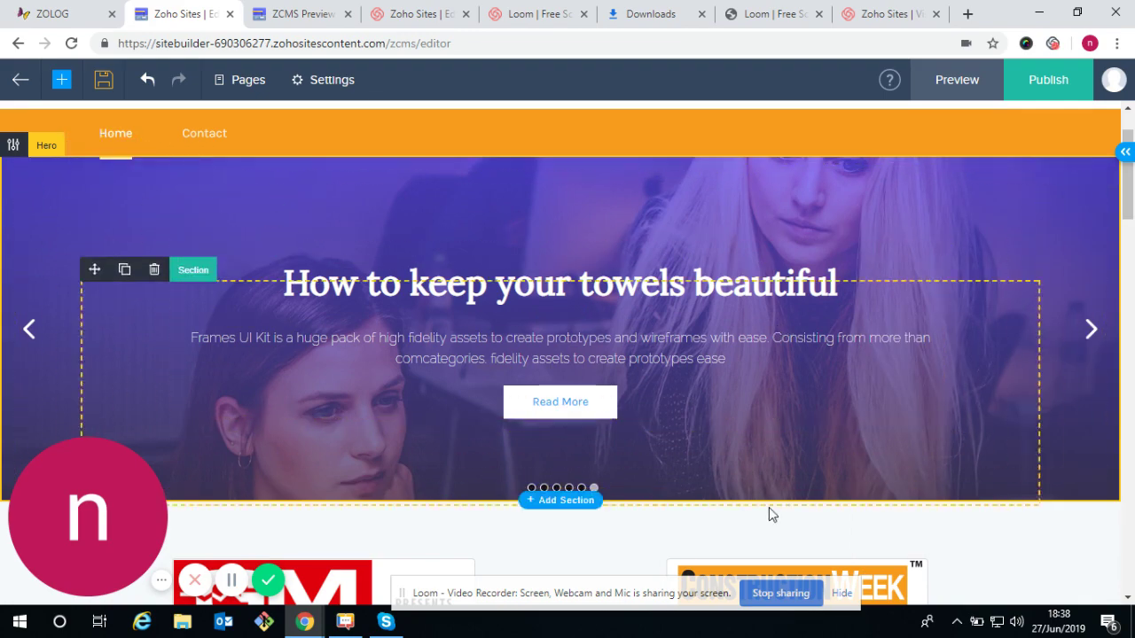
# - Examine the home page sections below the hero, down to the 2018 Partners logos and the footer
pyautogui.scroll(-2, 763, 511)
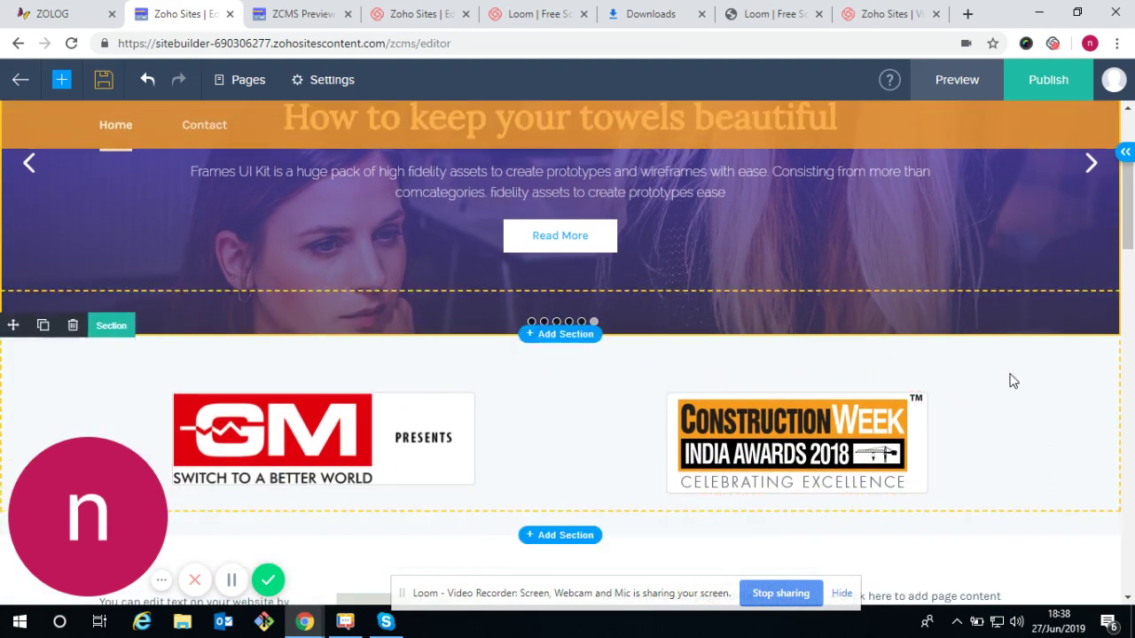
pyautogui.scroll(-12, 1009, 379)
pyautogui.scroll(-5, 1011, 383)
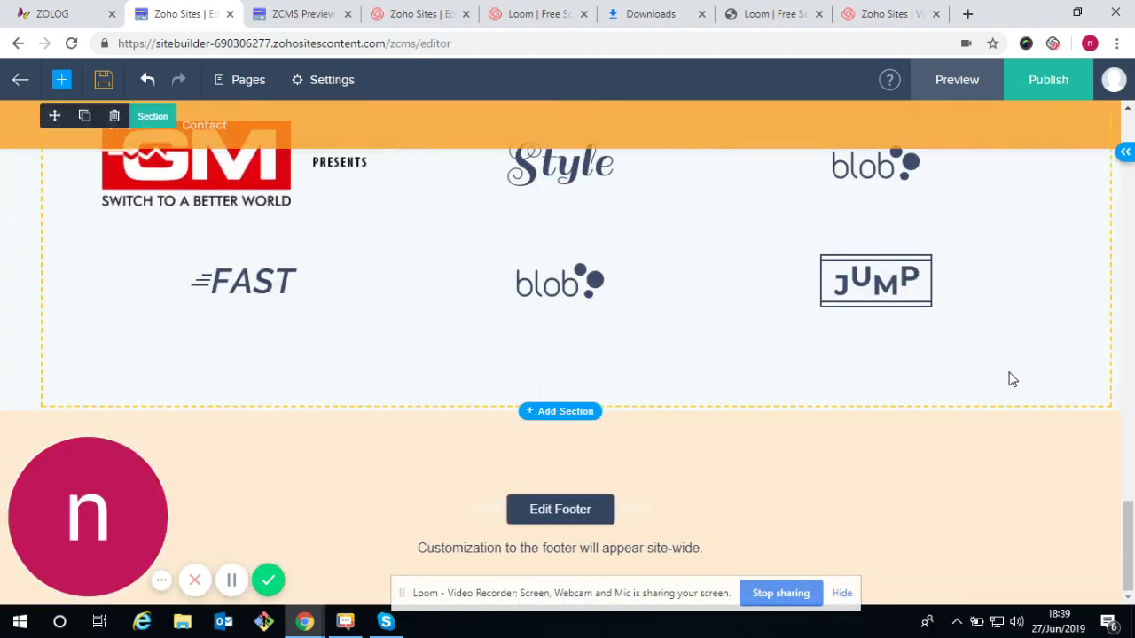
pyautogui.scroll(4, 494, 416)
pyautogui.scroll(-4, 506, 408)
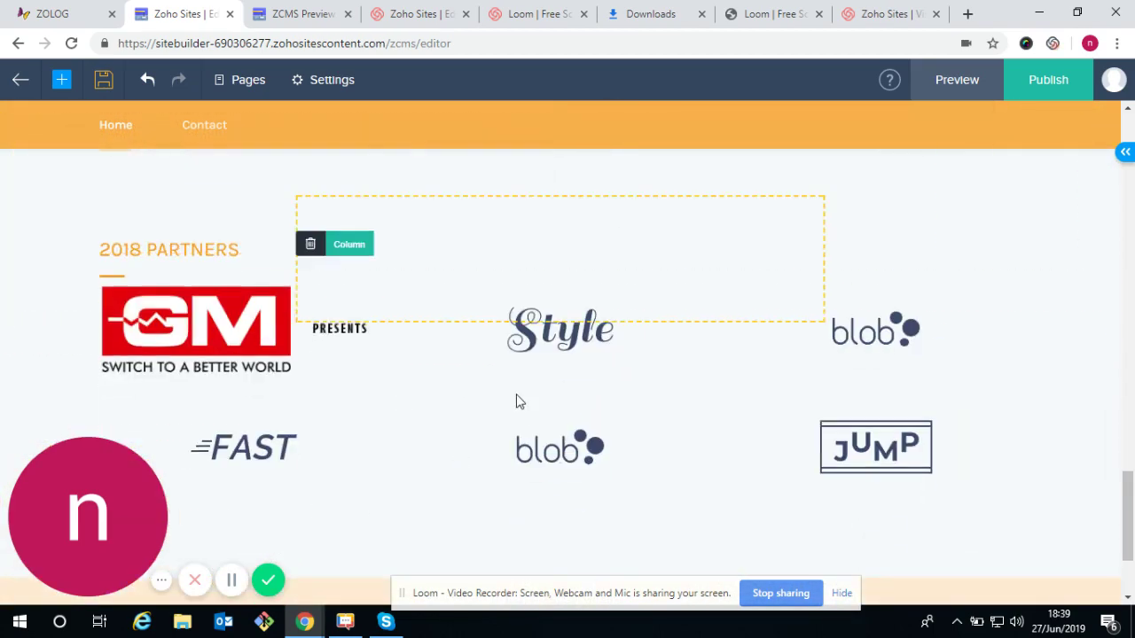
pyautogui.scroll(2, 688, 328)
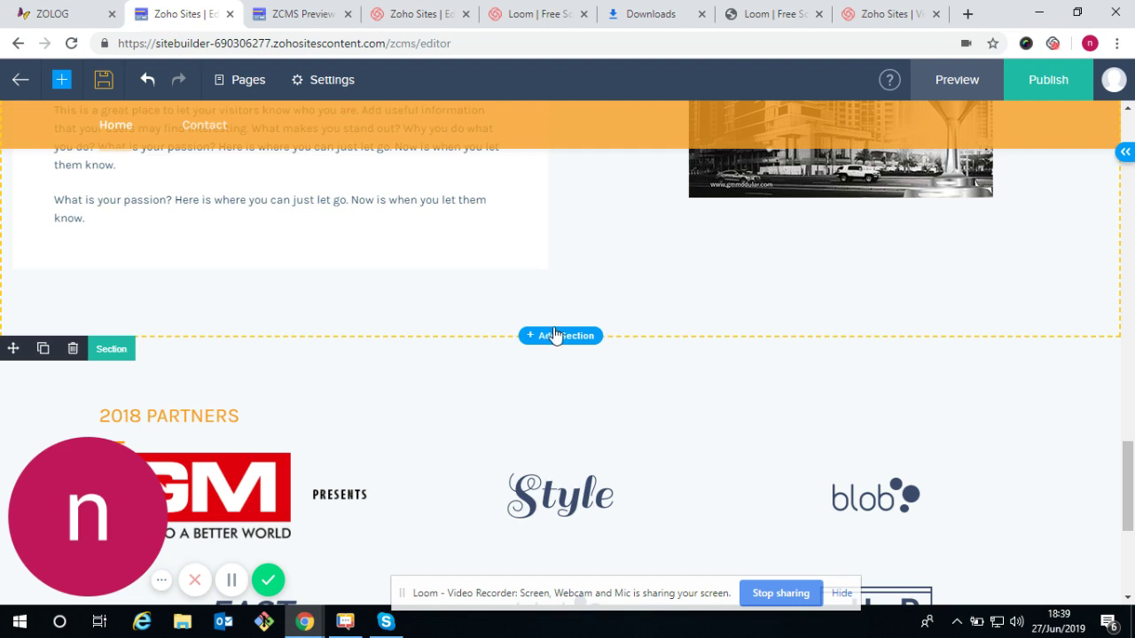
pyautogui.scroll(2, 556, 334)
pyautogui.scroll(-2, 564, 327)
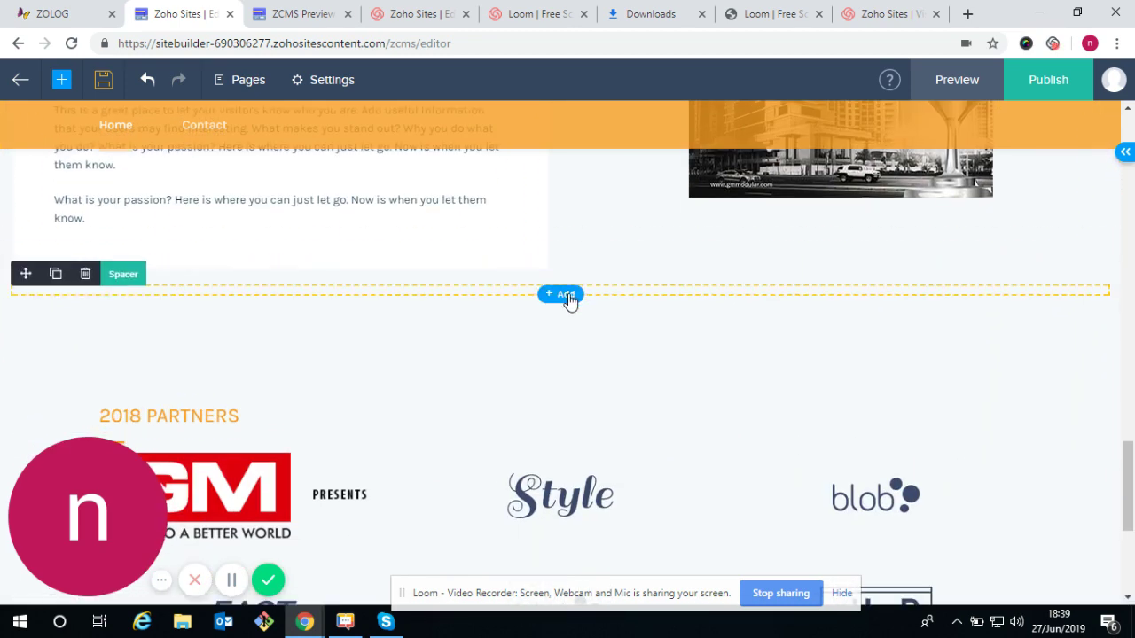
pyautogui.click(565, 294)
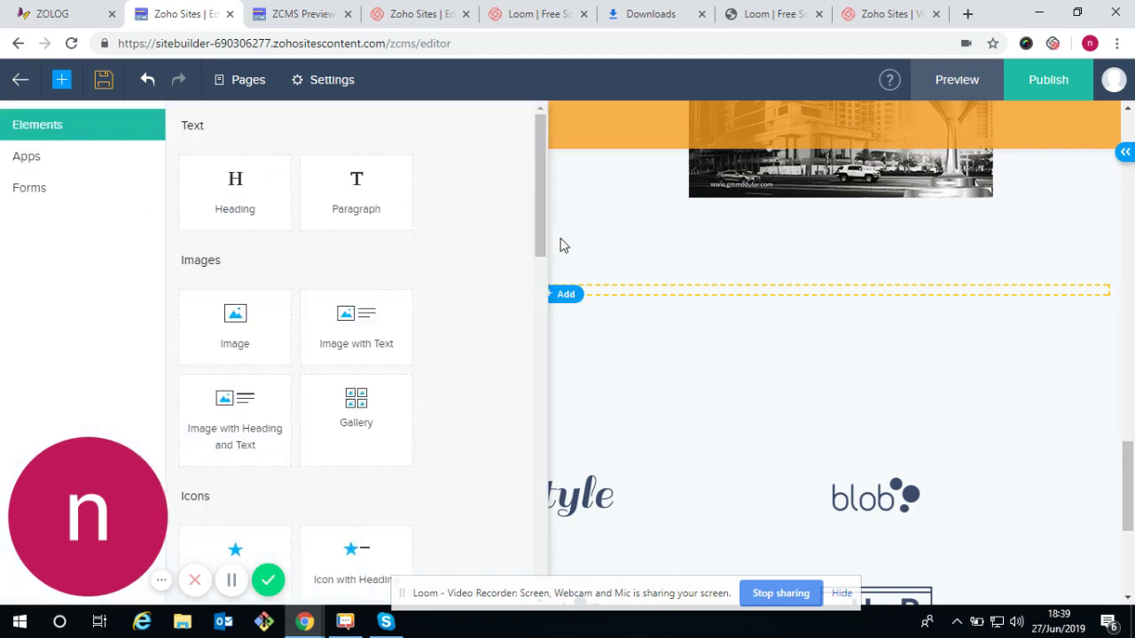
pyautogui.click(696, 254)
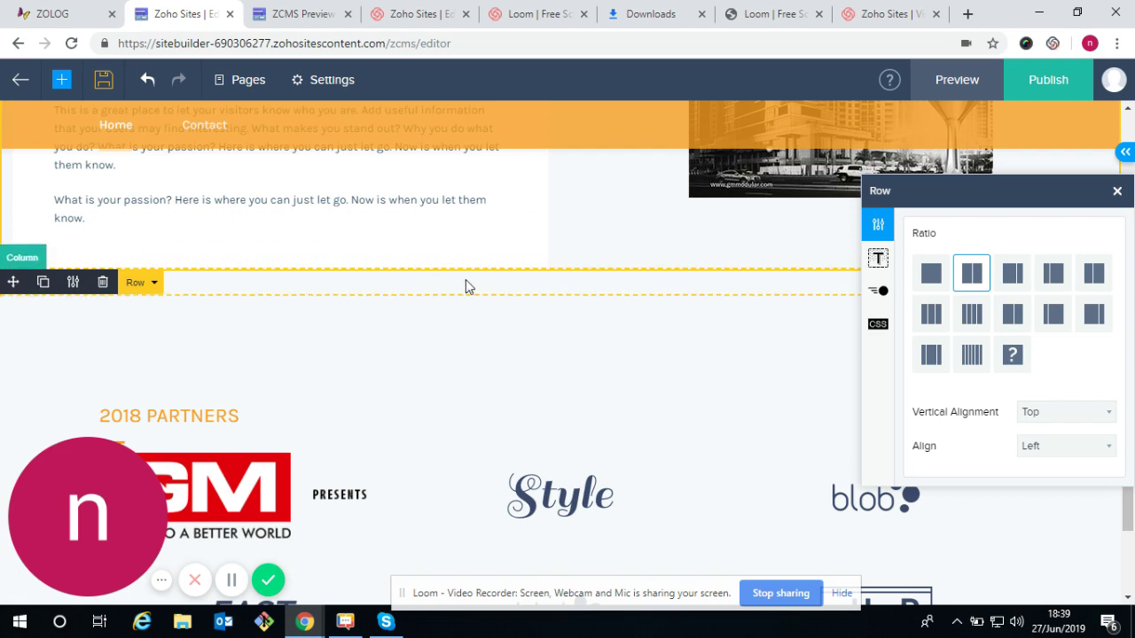
pyautogui.scroll(3, 658, 228)
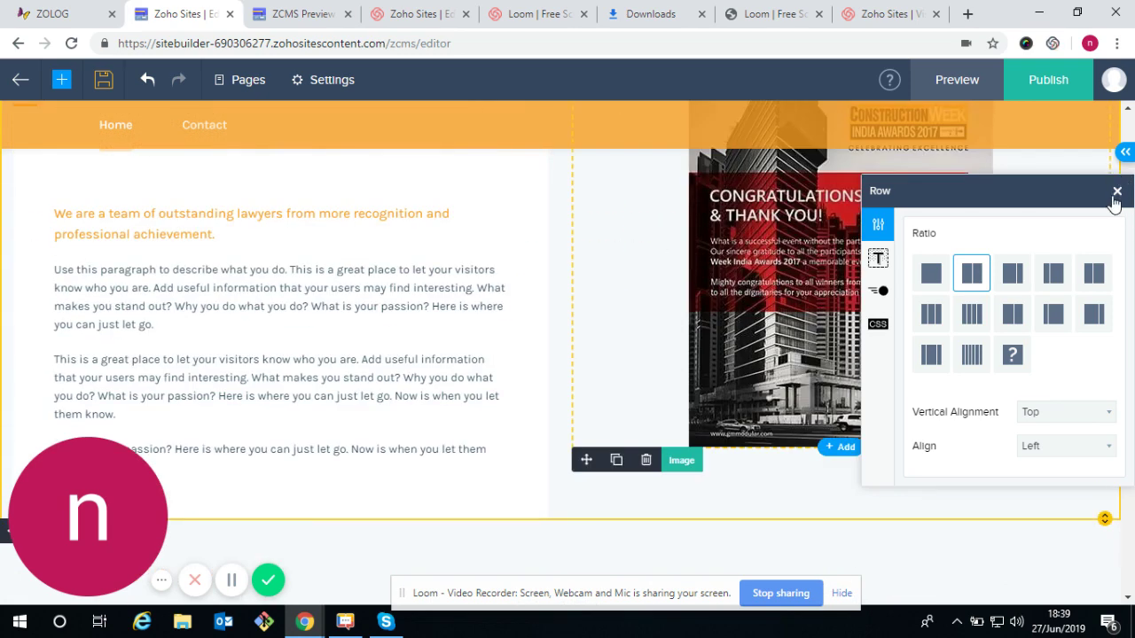
pyautogui.click(1116, 192)
# - Add the four-logo client Carousel section directly above the 2018 Partners section
pyautogui.scroll(-2, 594, 472)
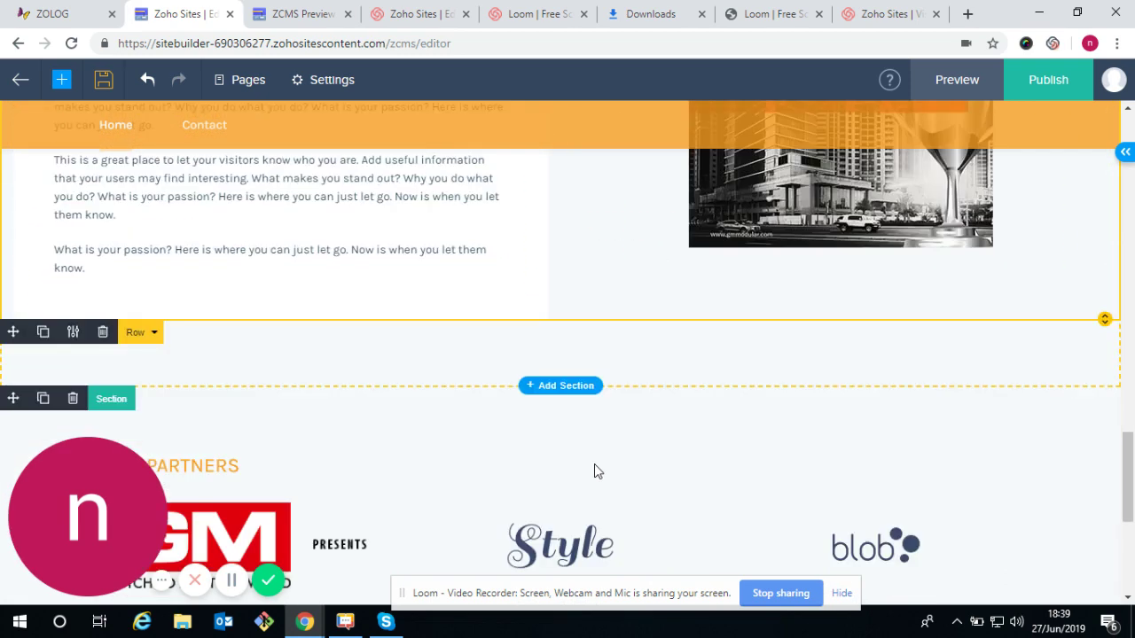
pyautogui.scroll(-1, 594, 471)
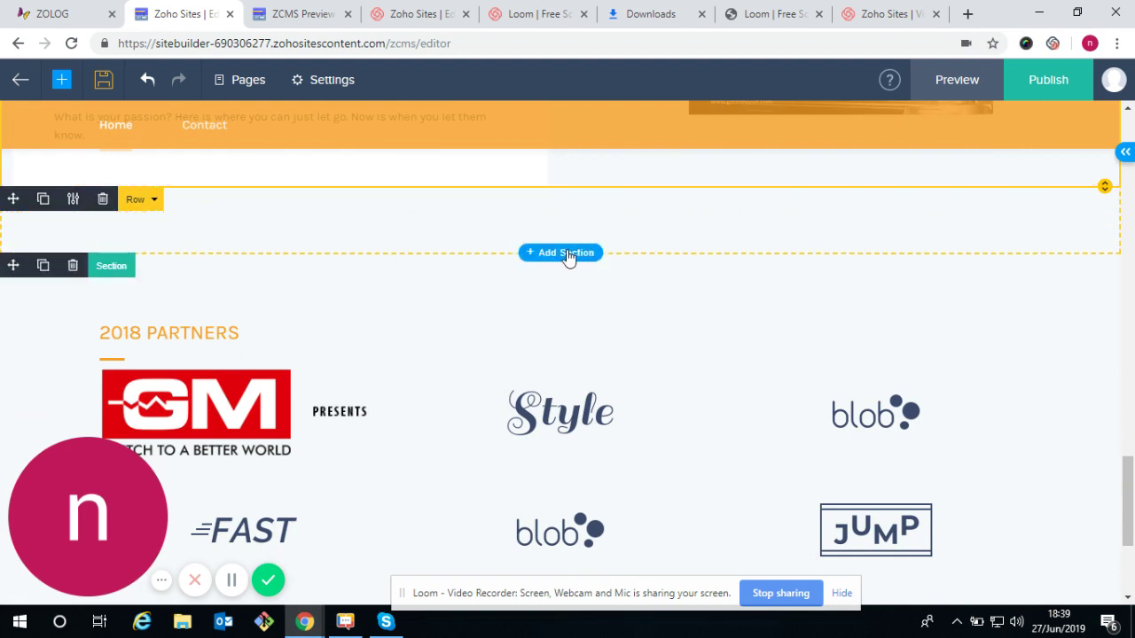
pyautogui.click(568, 255)
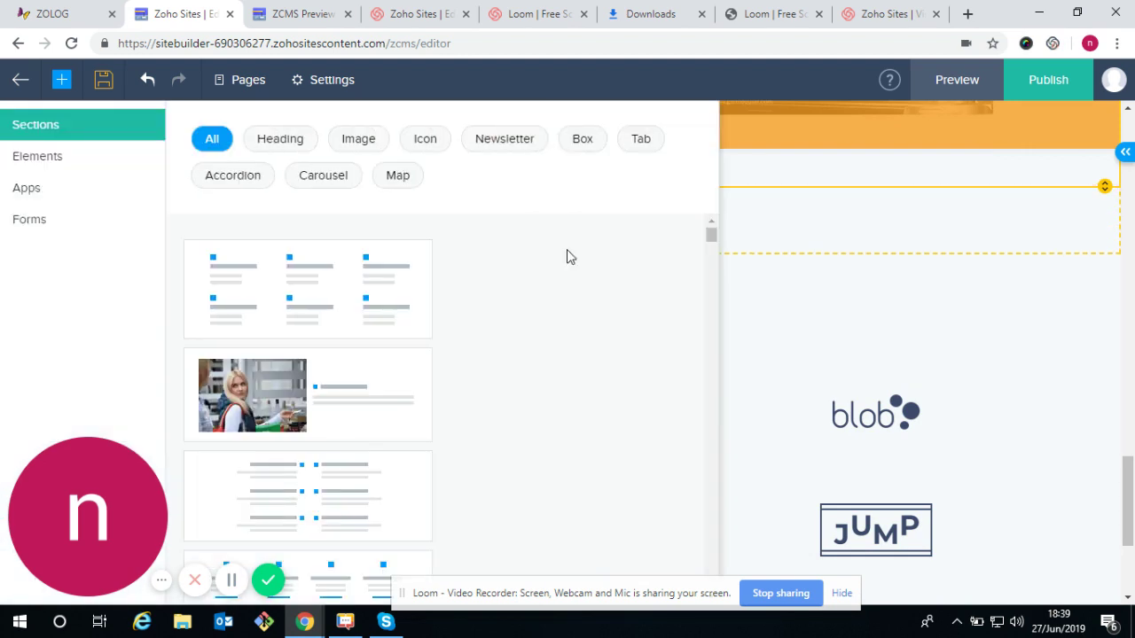
pyautogui.click(340, 182)
pyautogui.scroll(-3, 367, 392)
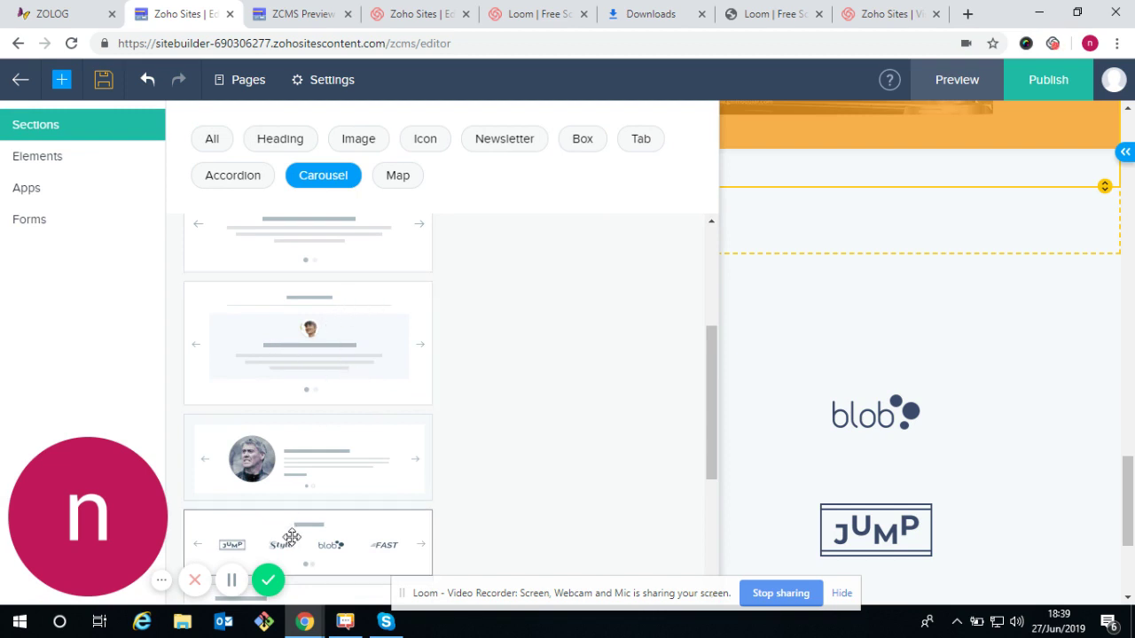
pyautogui.scroll(-1, 367, 457)
pyautogui.scroll(-3, 367, 458)
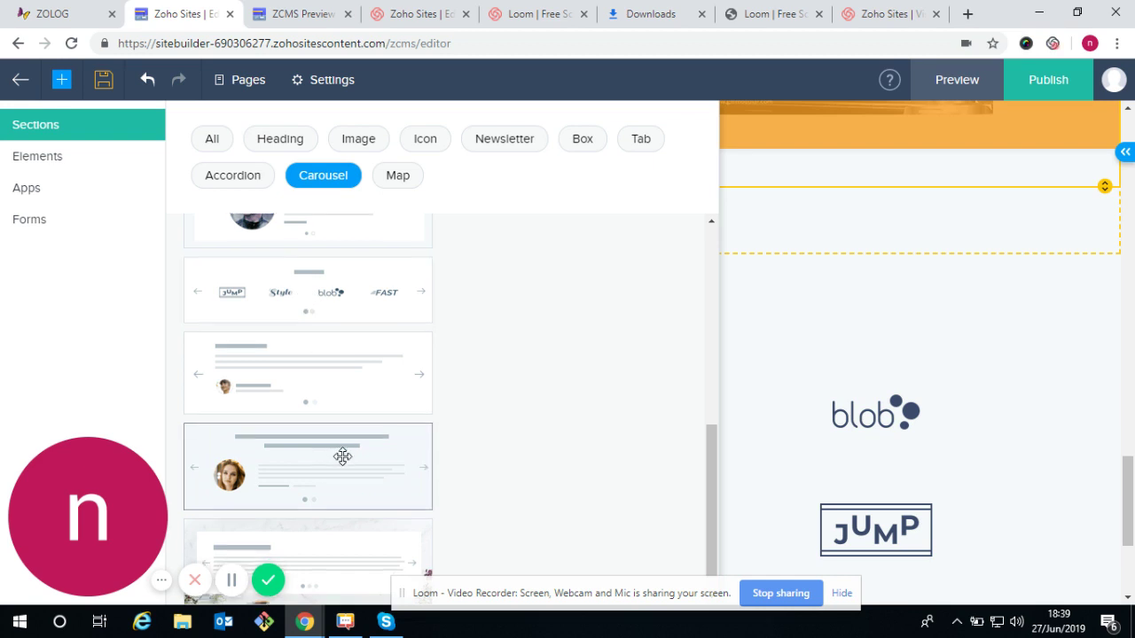
pyautogui.scroll(-1, 343, 456)
pyautogui.scroll(1, 342, 435)
pyautogui.click(341, 349)
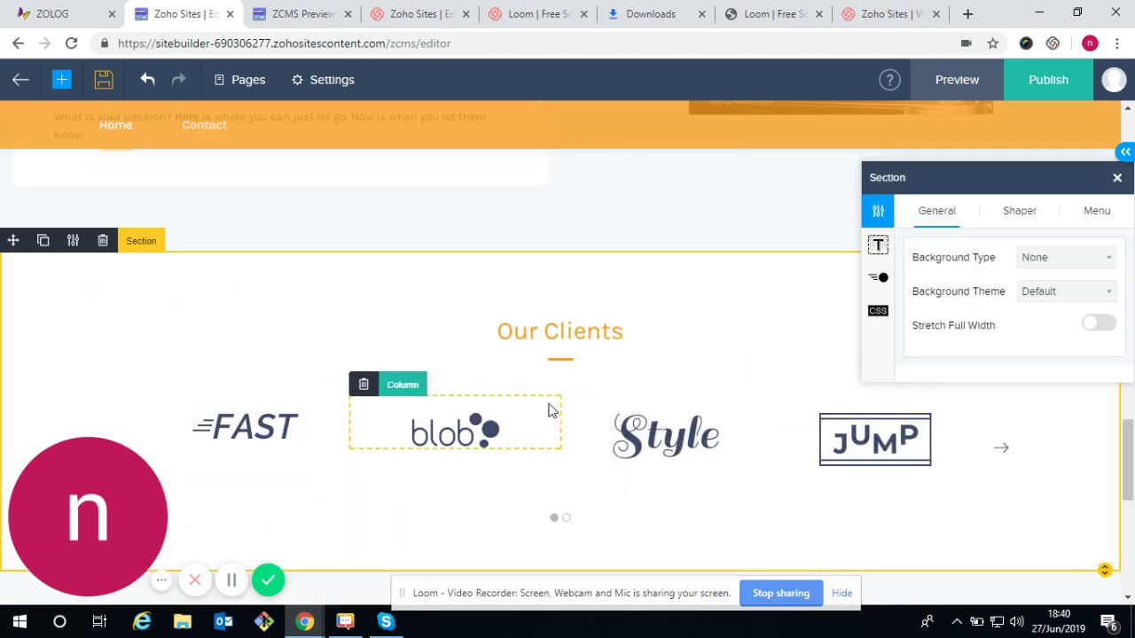
# - Replace the FAST logo in the Our Clients carousel with the image gm.png
pyautogui.click(258, 429)
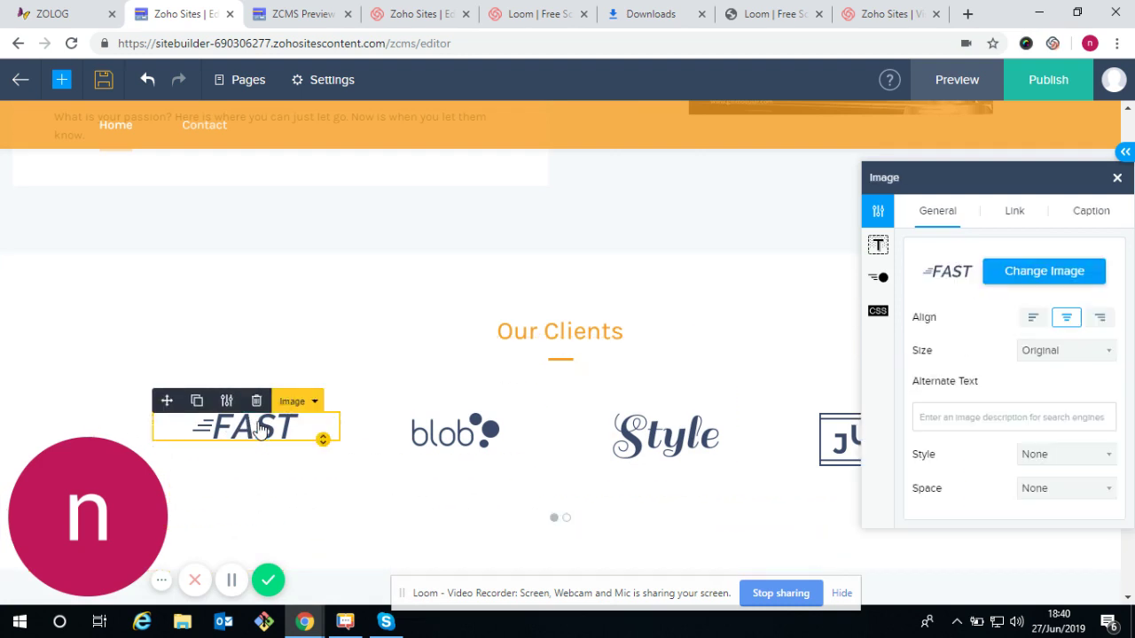
pyautogui.click(1035, 273)
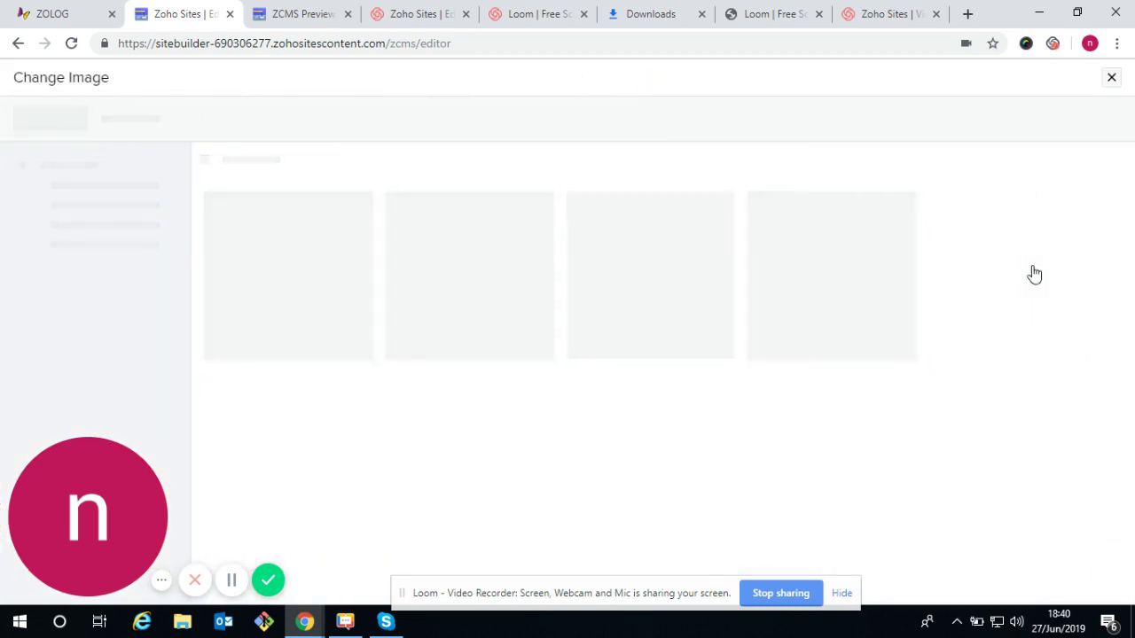
pyautogui.scroll(-3, 536, 444)
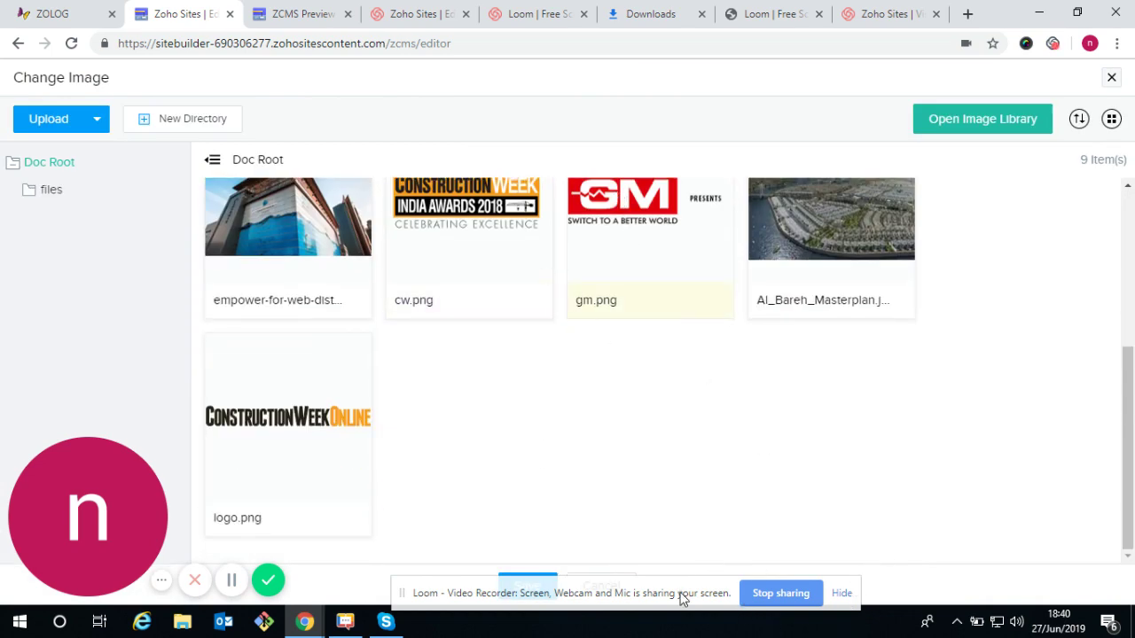
pyautogui.moveTo(687, 589); pyautogui.dragTo(898, 437)
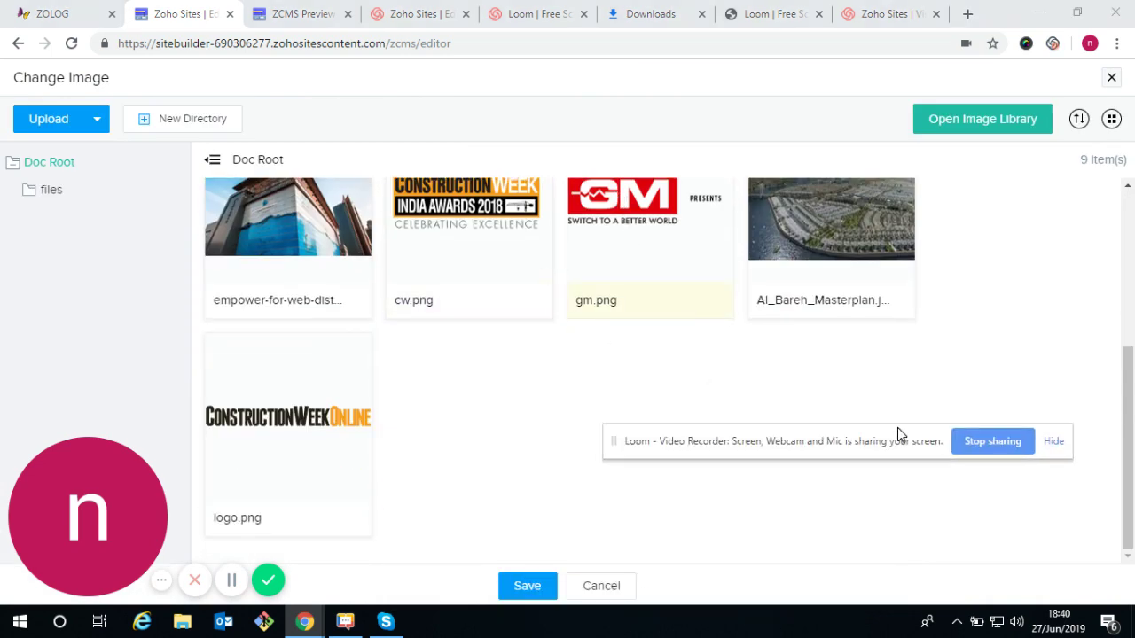
pyautogui.click(527, 586)
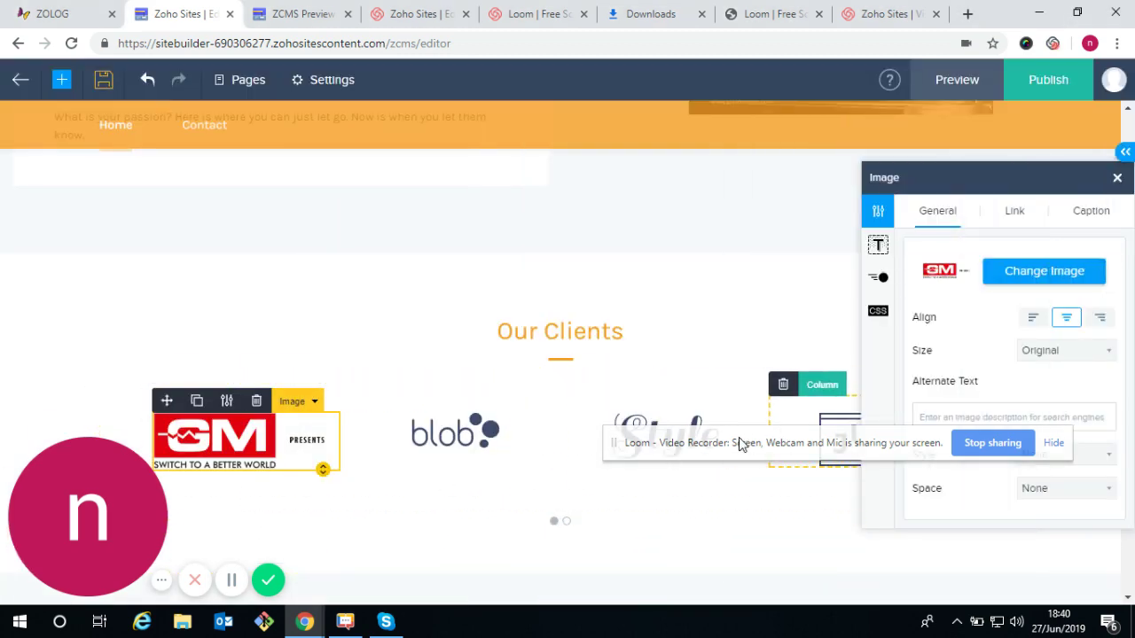
# - Try stretching the Our Clients section to full width, and switch the option back off
pyautogui.scroll(-2, 663, 369)
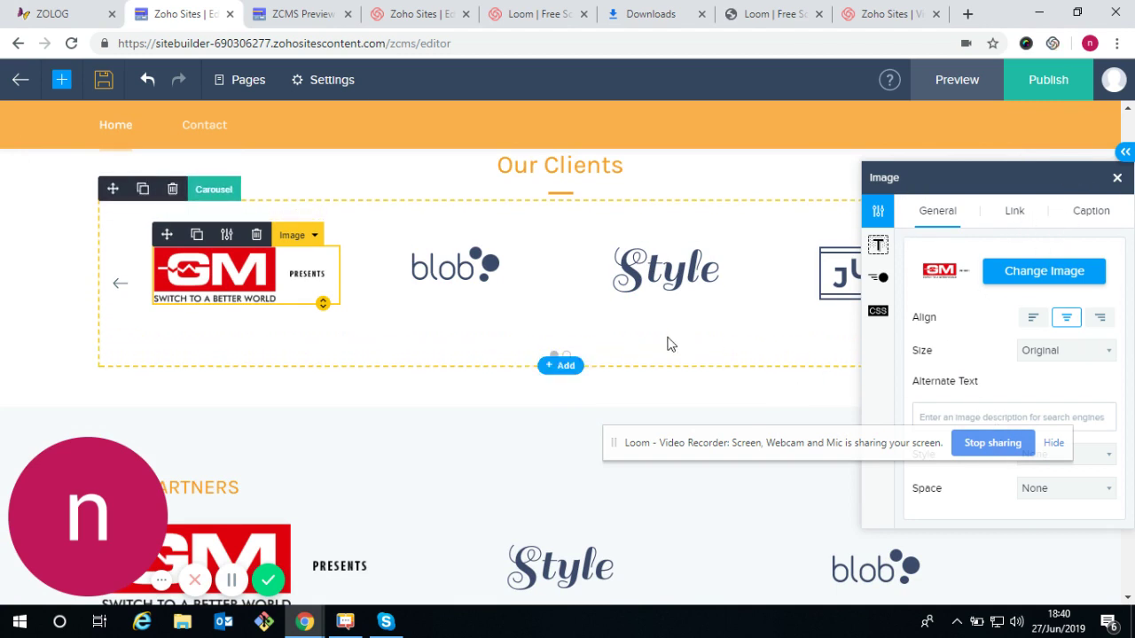
pyautogui.click(532, 298)
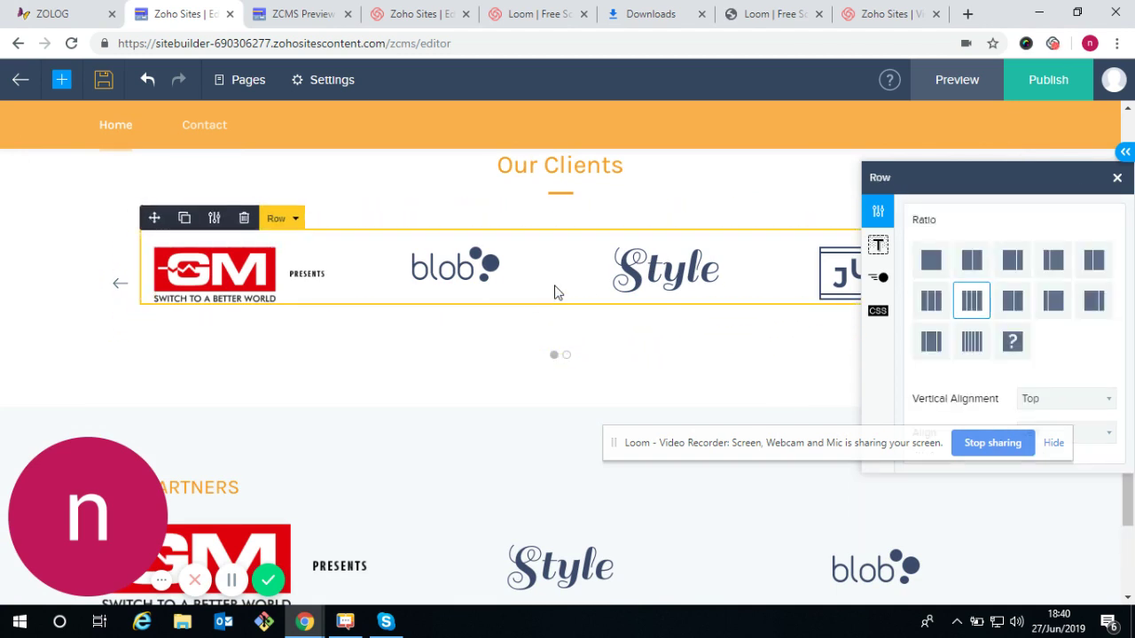
pyautogui.click(61, 227)
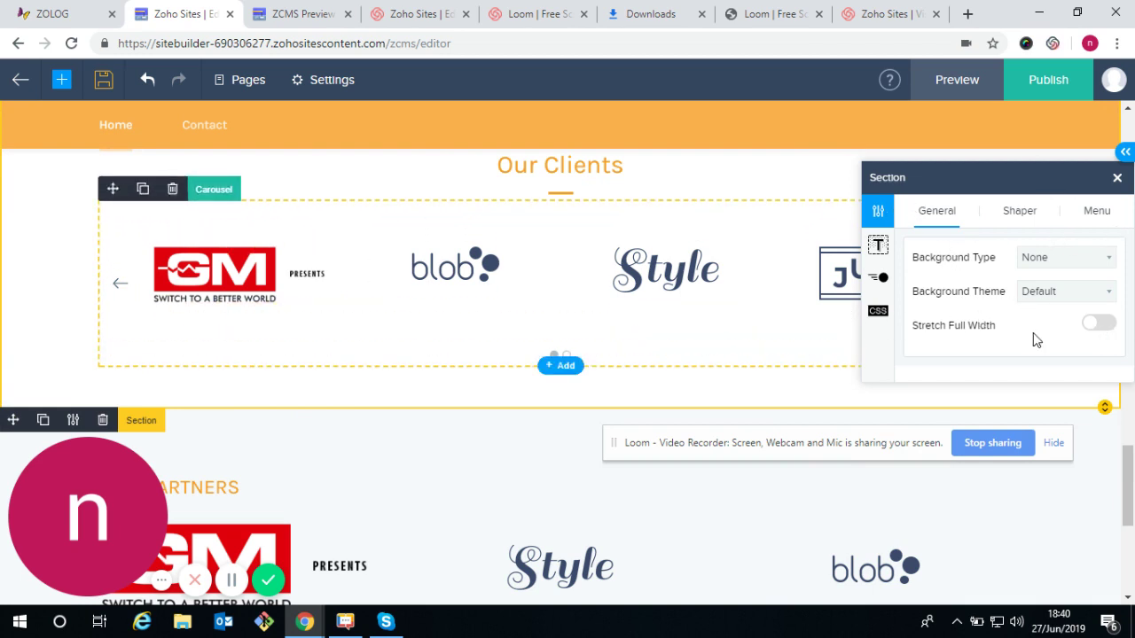
pyautogui.click(1106, 327)
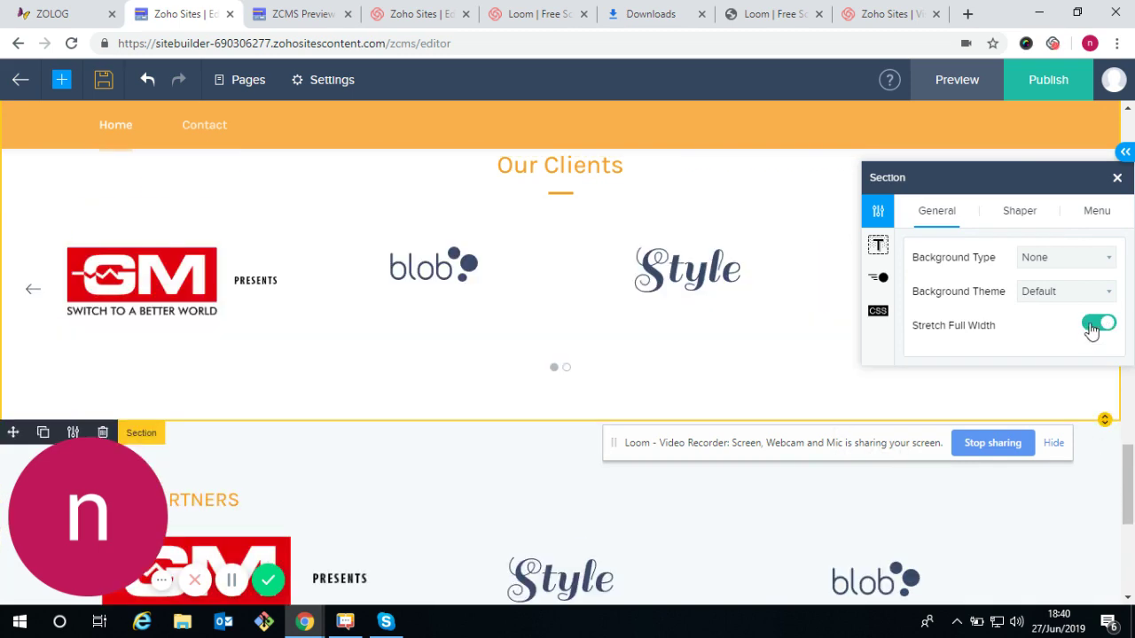
pyautogui.click(1091, 327)
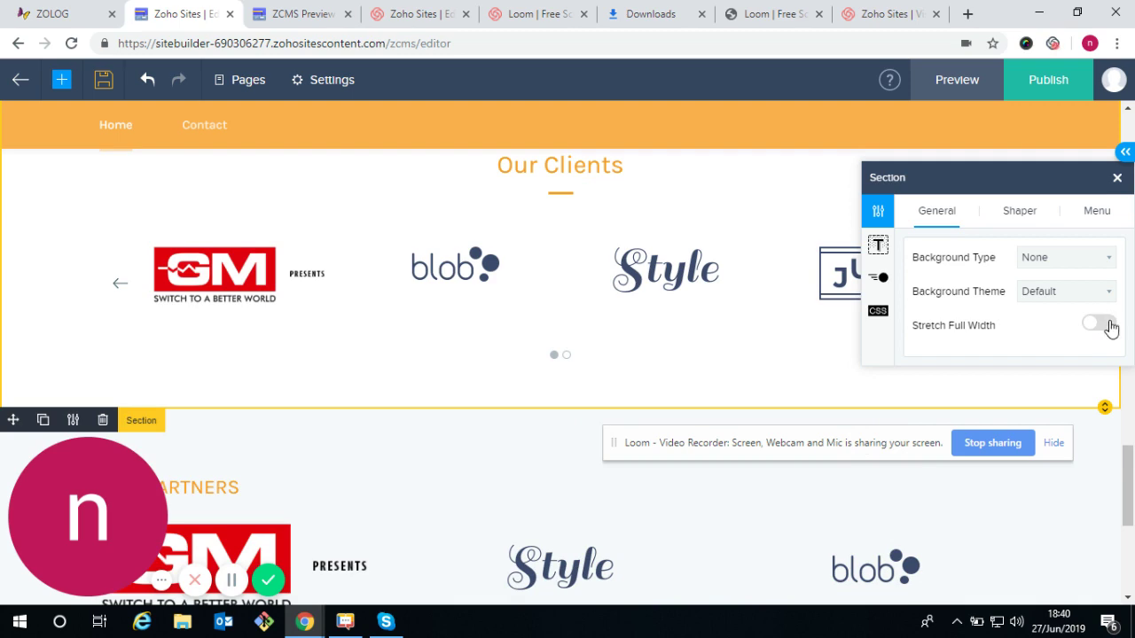
pyautogui.click(1103, 326)
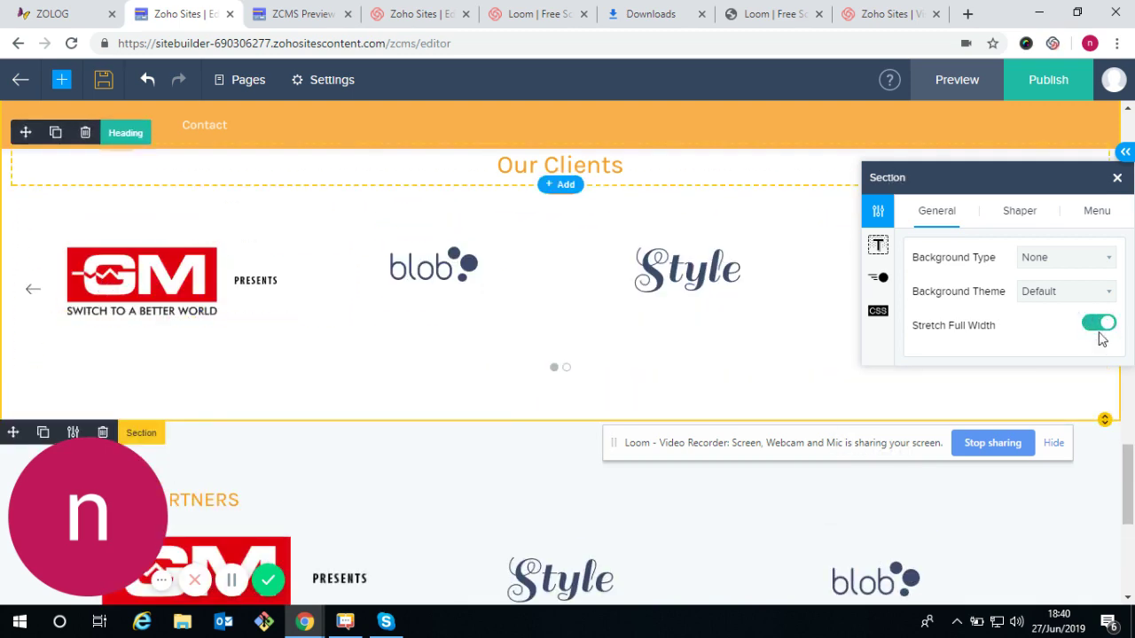
pyautogui.click(1097, 327)
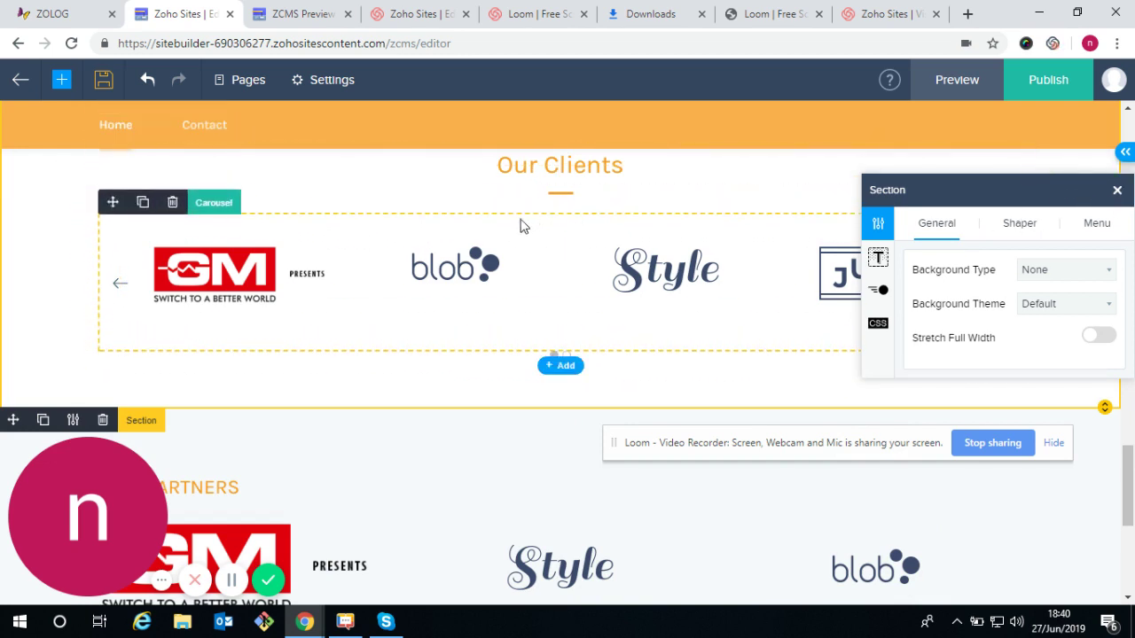
# - Examine the home page from the Technology, Statistic and Powerful Tools columns down to the Our Clients carousel and 2018 Partners section
pyautogui.click(1115, 192)
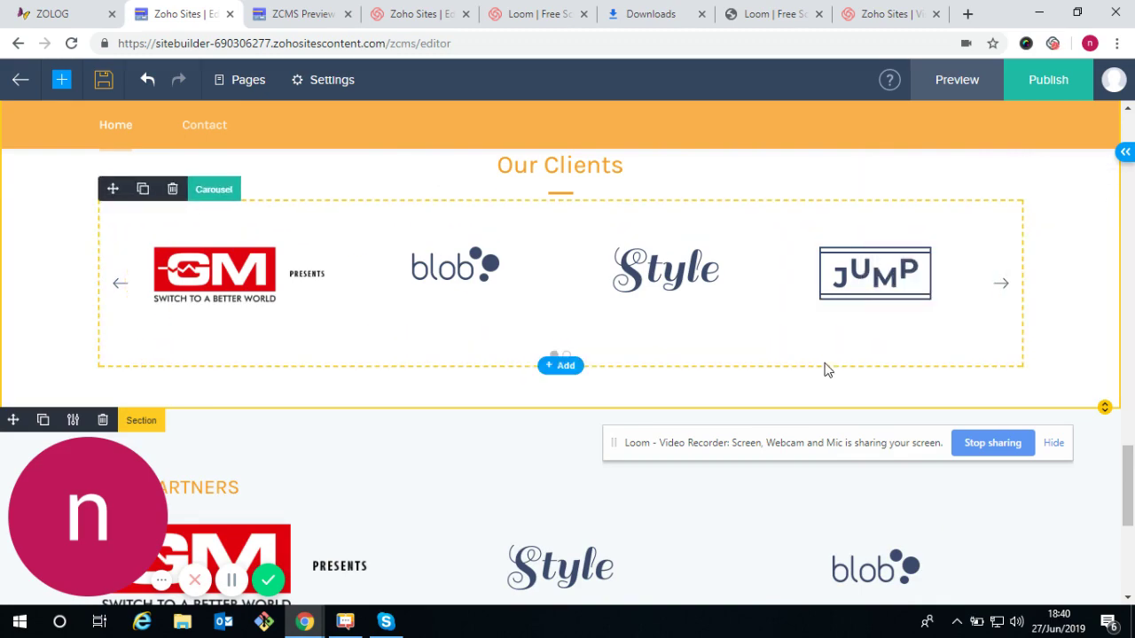
pyautogui.scroll(10, 721, 364)
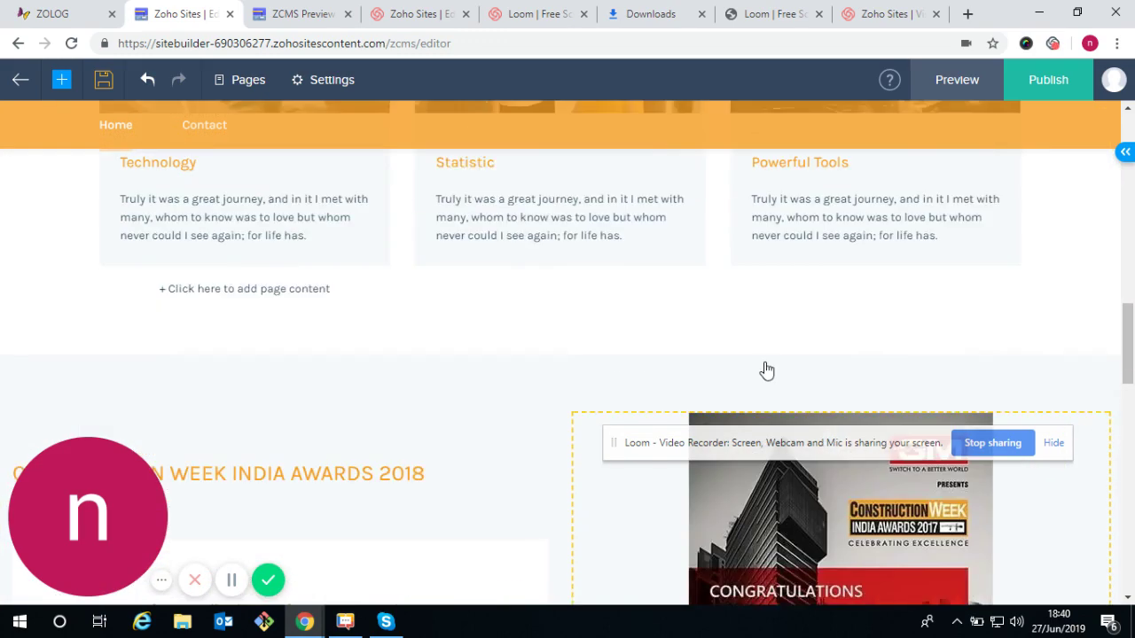
pyautogui.scroll(5, 767, 369)
pyautogui.scroll(-10, 780, 381)
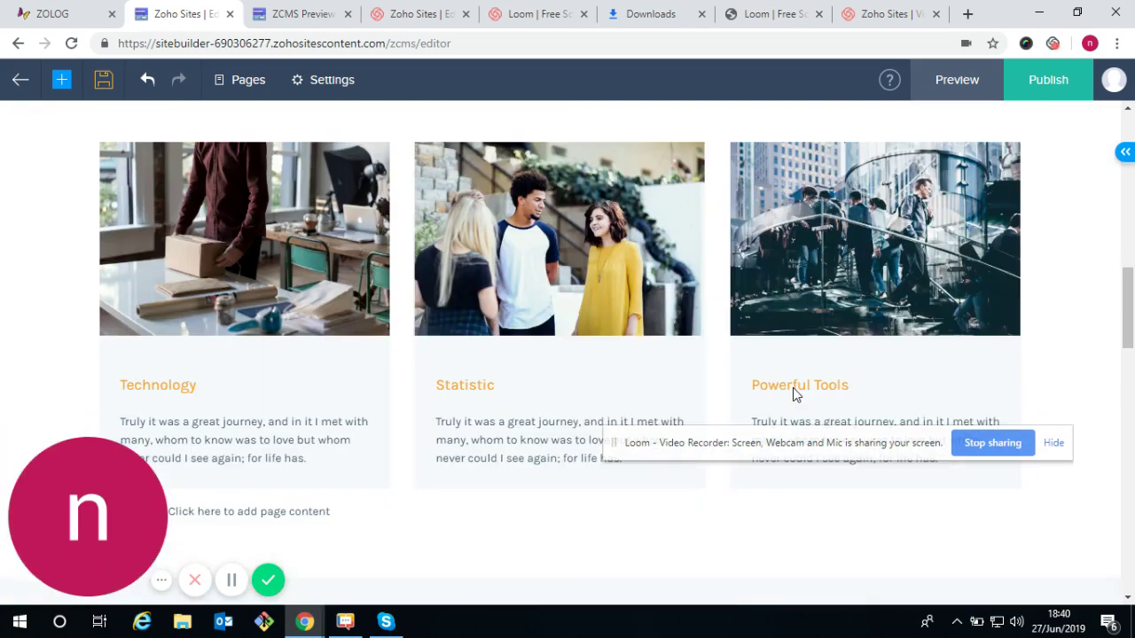
pyautogui.scroll(-10, 794, 381)
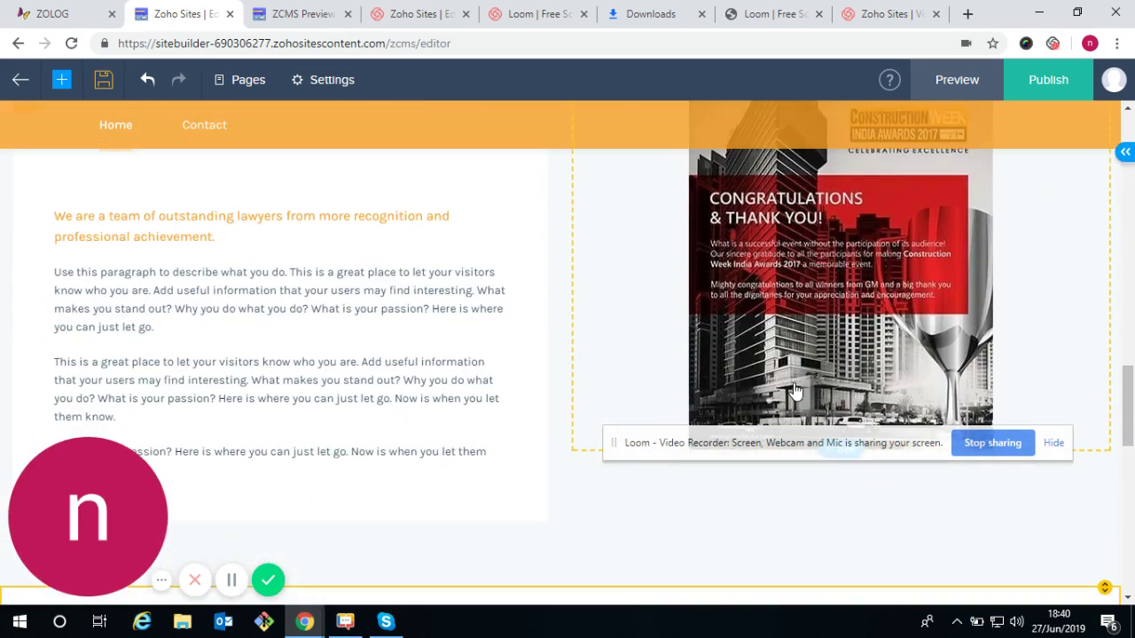
pyautogui.scroll(-2, 793, 377)
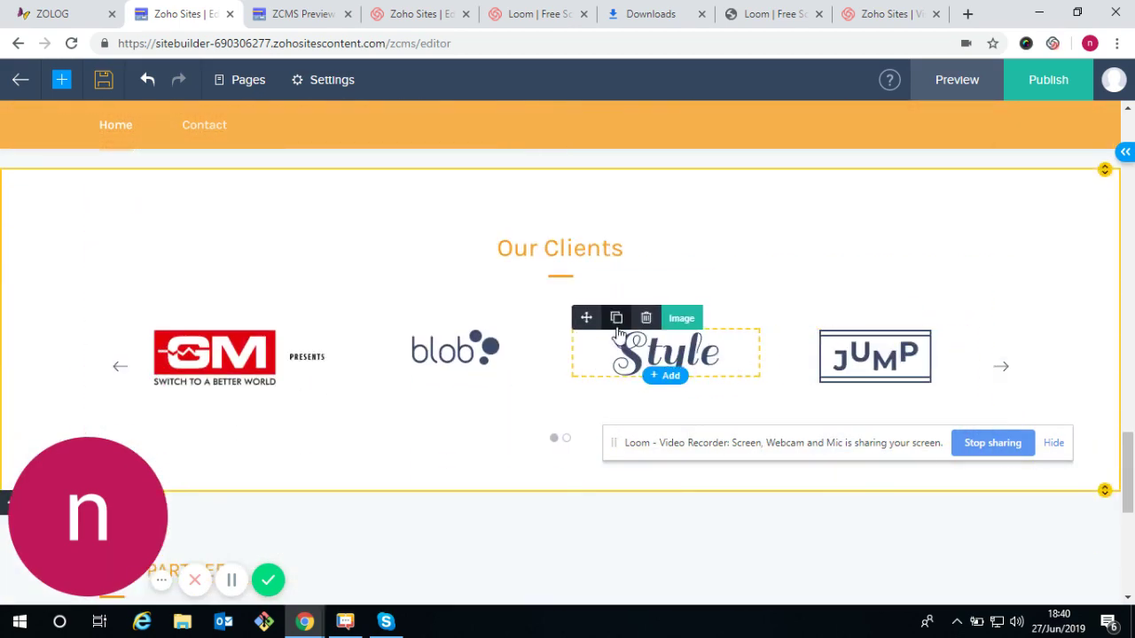
pyautogui.scroll(-2, 568, 486)
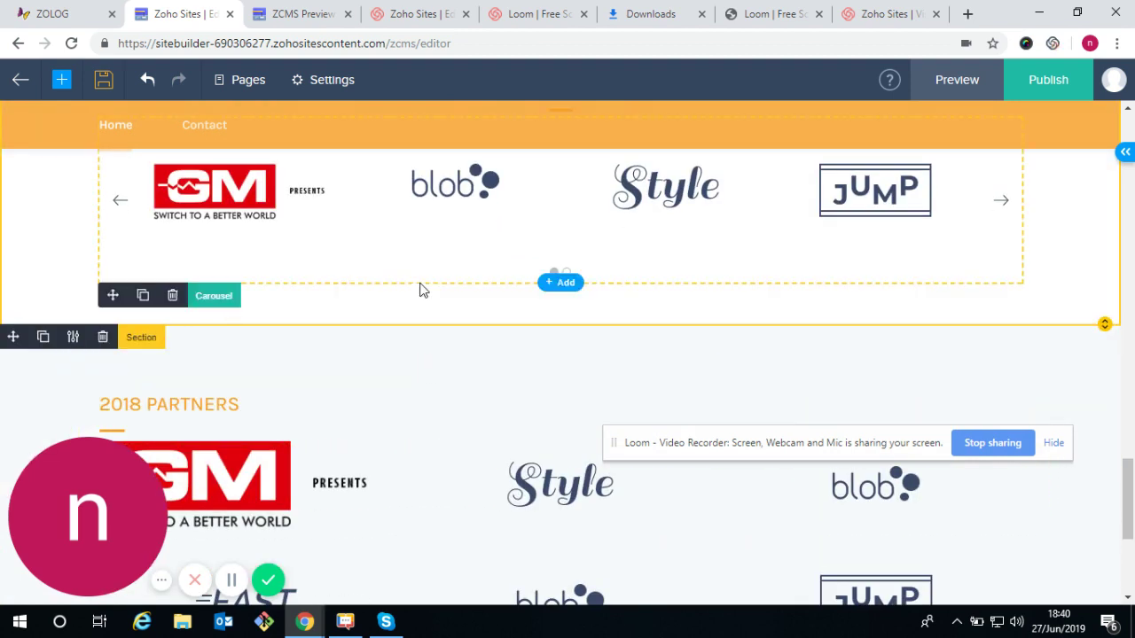
pyautogui.scroll(3, 426, 314)
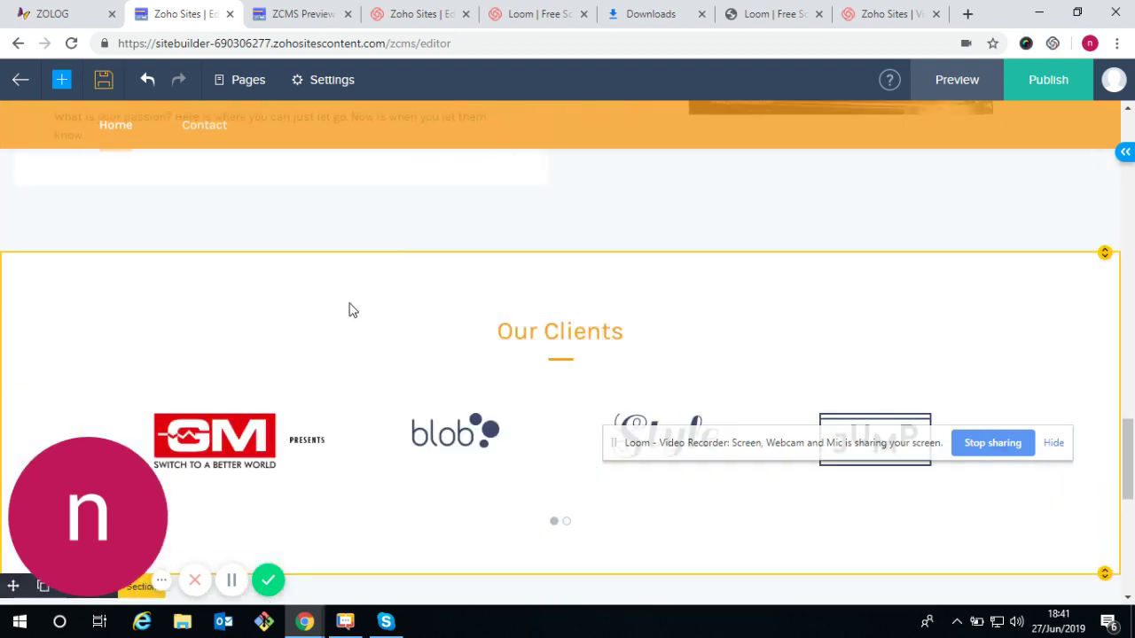
pyautogui.scroll(-6, 653, 481)
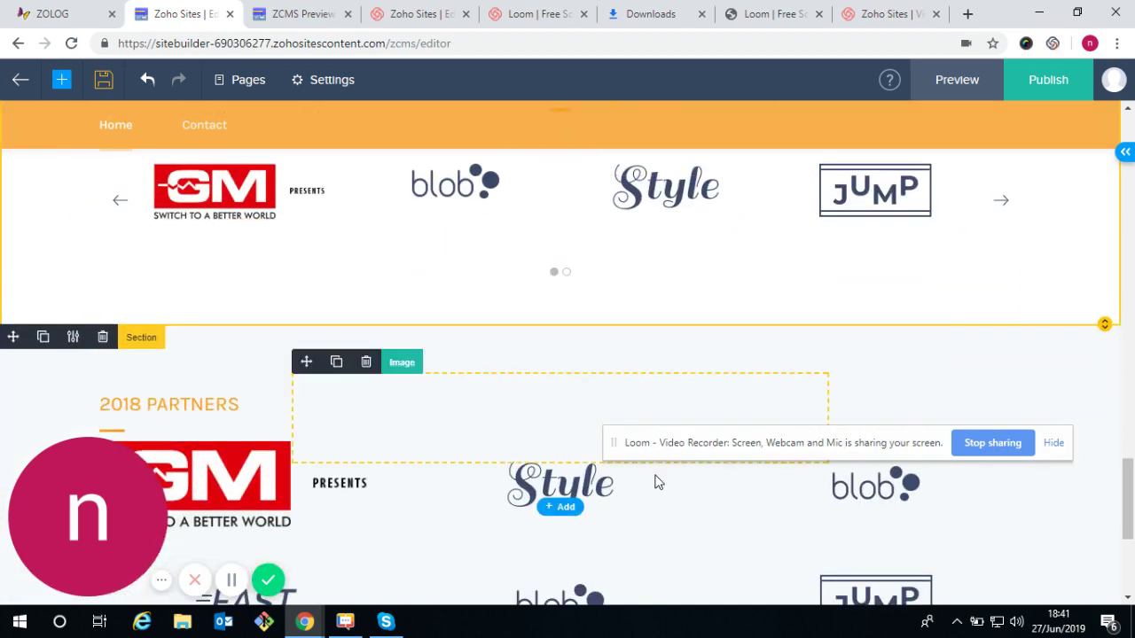
# - Recheck the Our Clients and 2018 Partners sections and open the site footer for editing
pyautogui.click(578, 514)
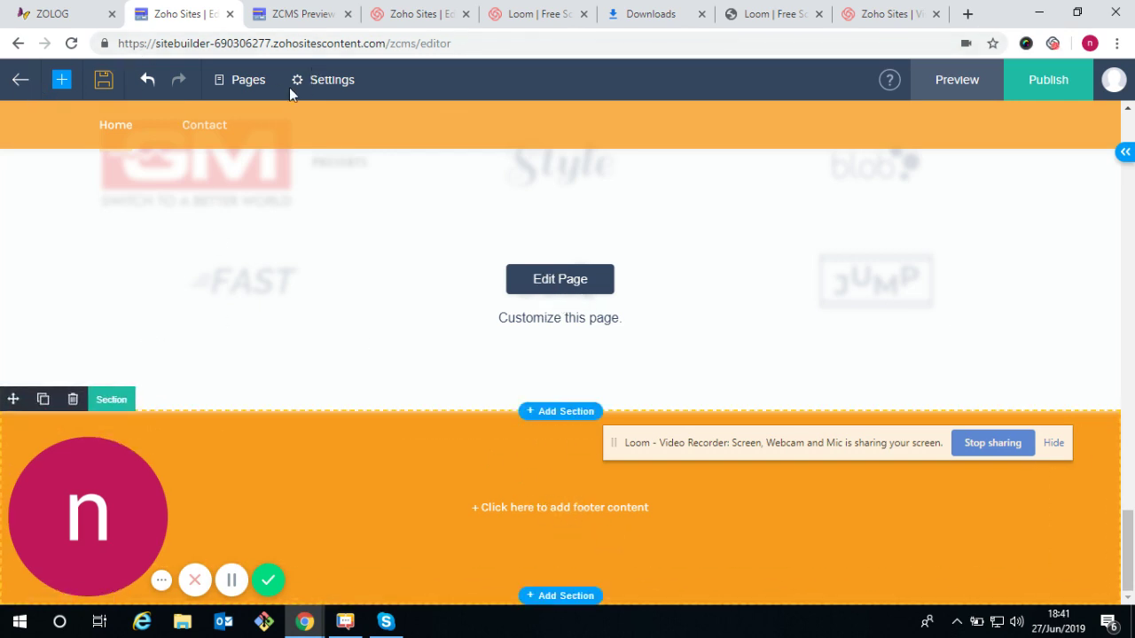
pyautogui.scroll(5, 674, 324)
pyautogui.click(536, 377)
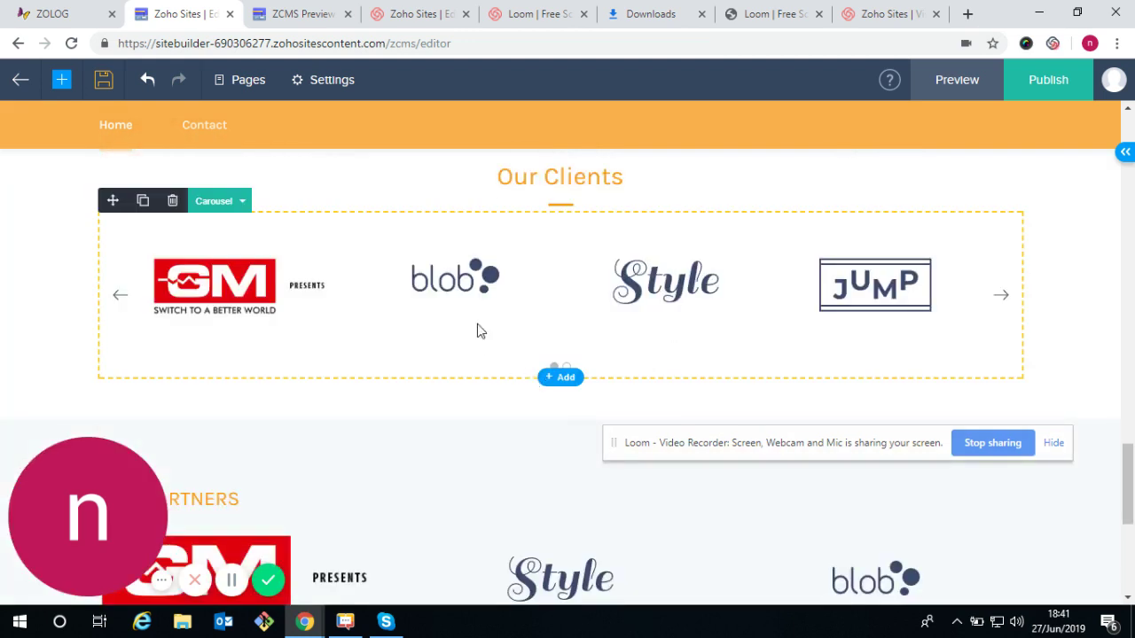
pyautogui.scroll(-2, 726, 459)
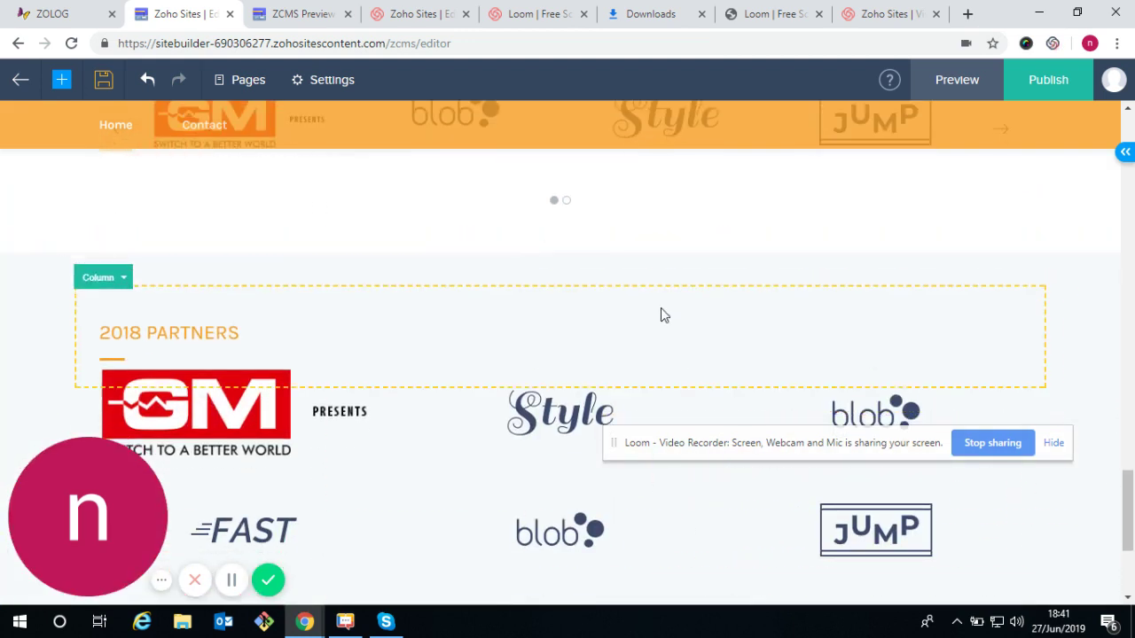
pyautogui.scroll(2, 562, 266)
pyautogui.scroll(-5, 562, 272)
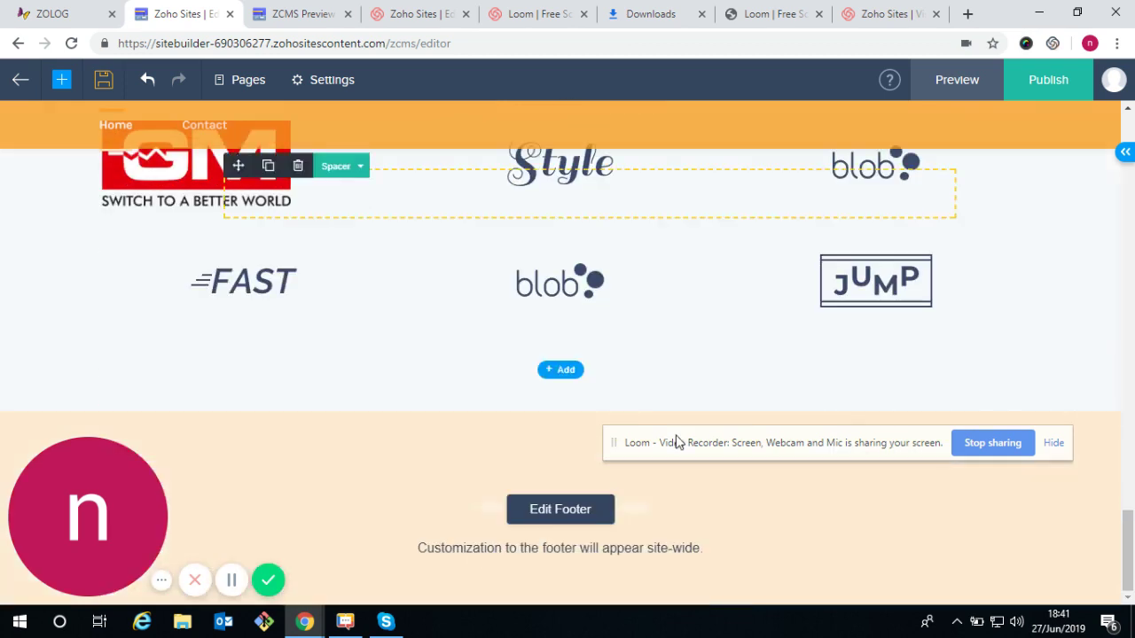
pyautogui.click(578, 514)
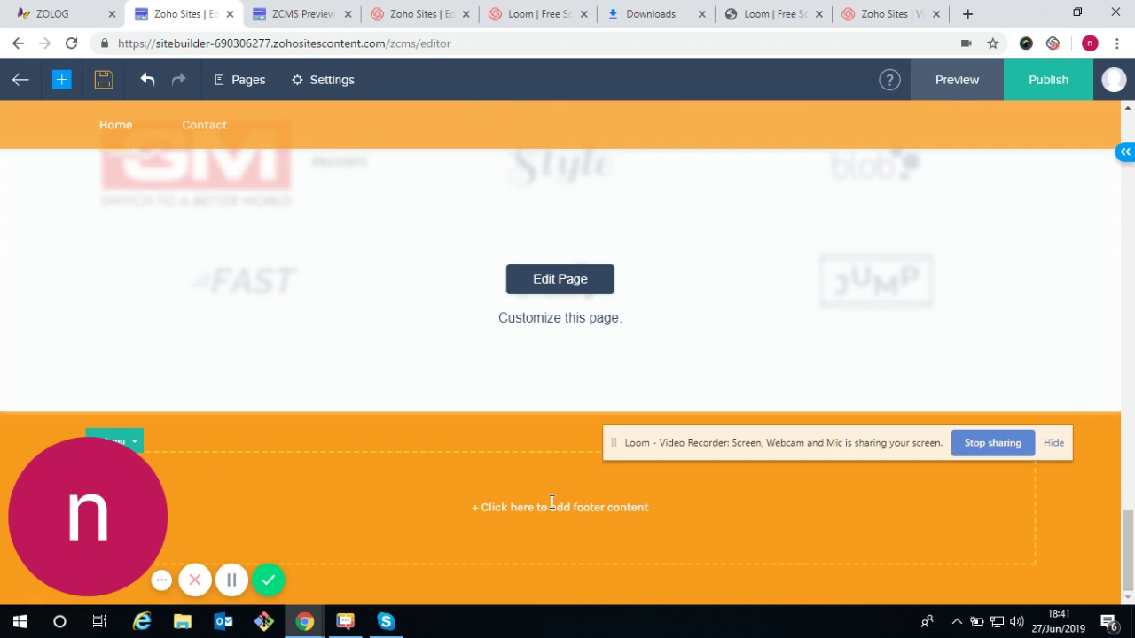
# - Try a left-aligned Image element in the footer, and delete it again
pyautogui.click(560, 514)
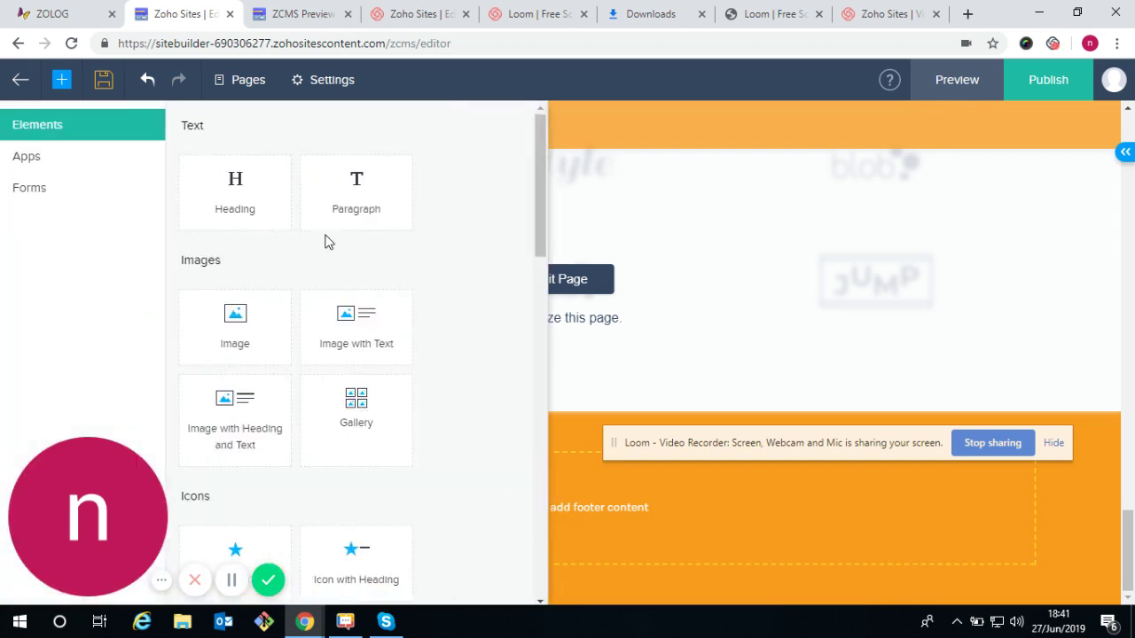
pyautogui.moveTo(237, 320); pyautogui.dragTo(679, 568)
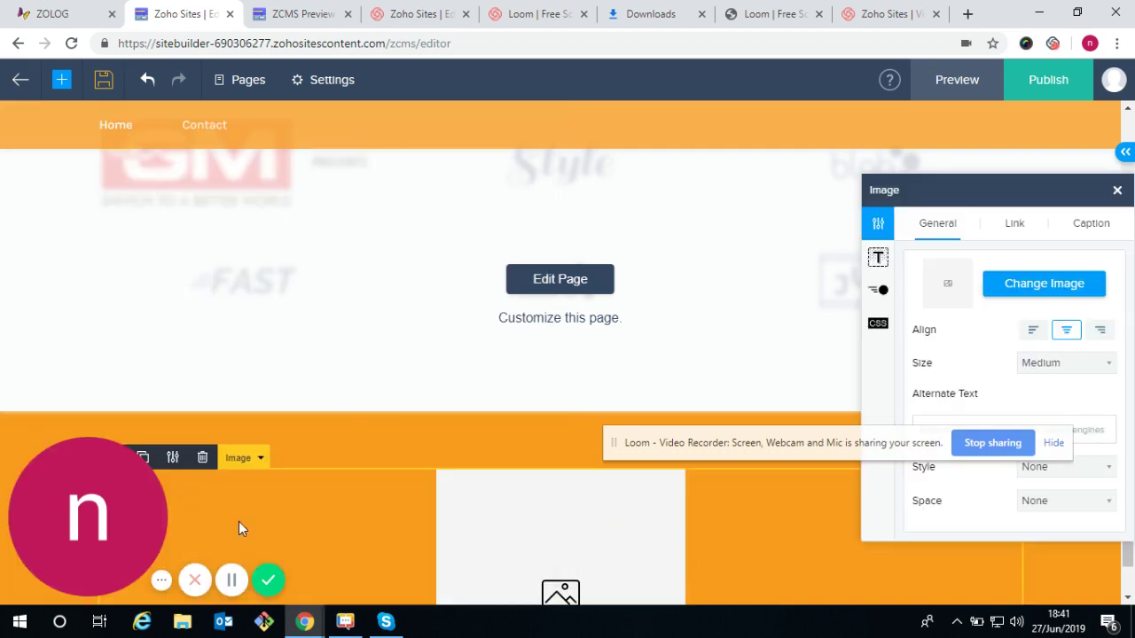
pyautogui.click(1031, 331)
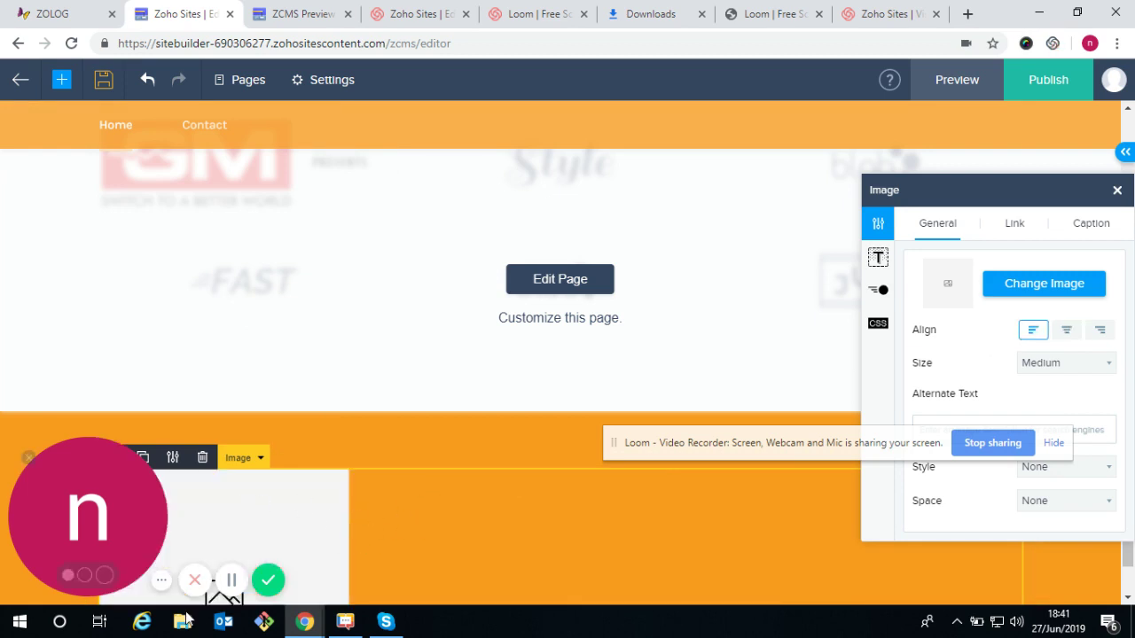
pyautogui.click(202, 456)
pyautogui.click(532, 388)
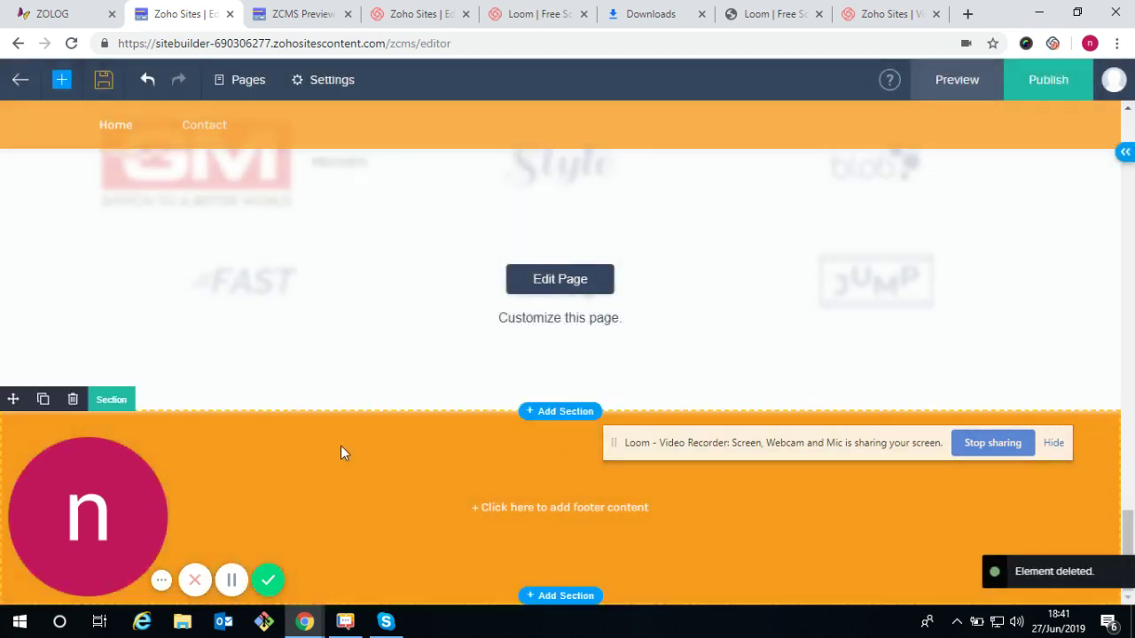
# - Try an Image with Text element in the footer, and delete it again
pyautogui.click(575, 523)
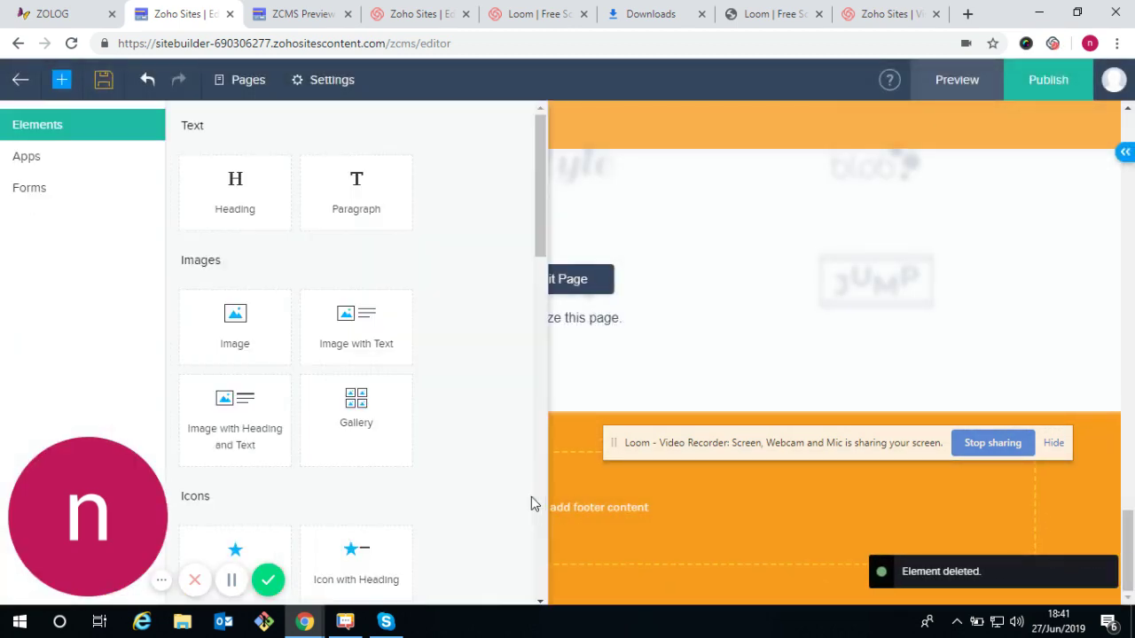
pyautogui.click(372, 336)
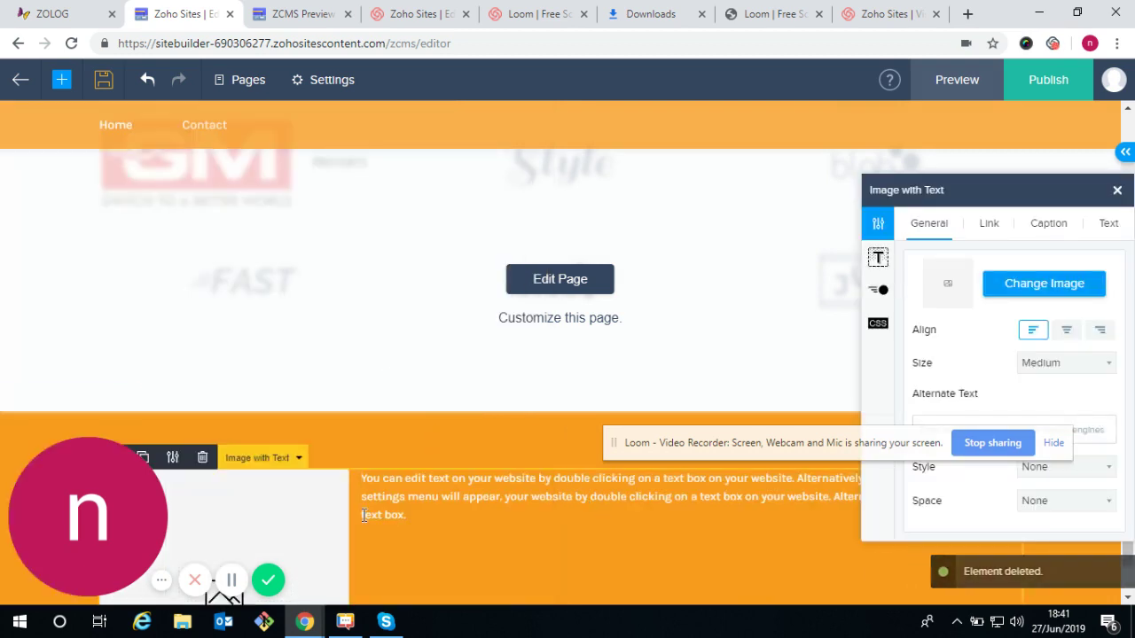
pyautogui.scroll(-2, 676, 544)
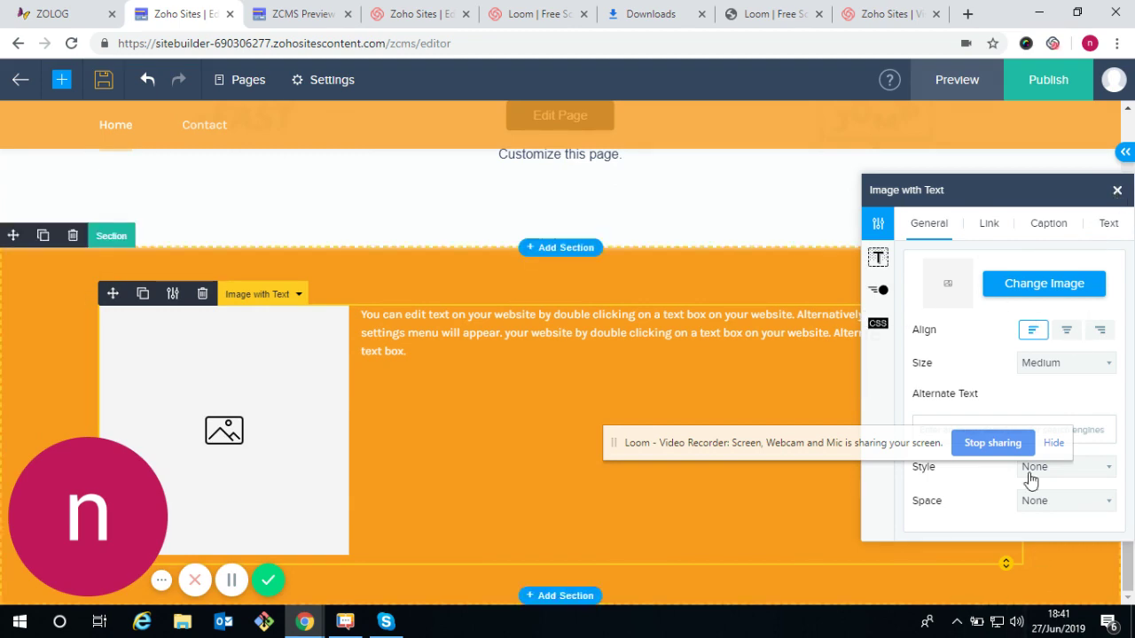
pyautogui.click(201, 296)
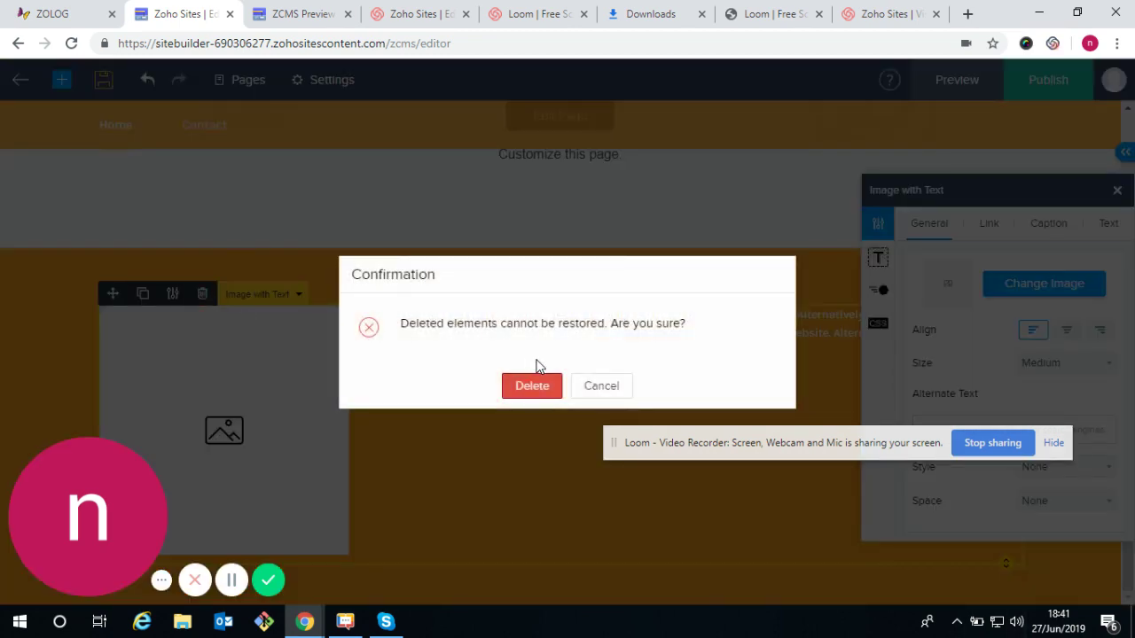
pyautogui.click(534, 386)
# - Add a Row container to the footer and split it into three equal columns
pyautogui.click(583, 505)
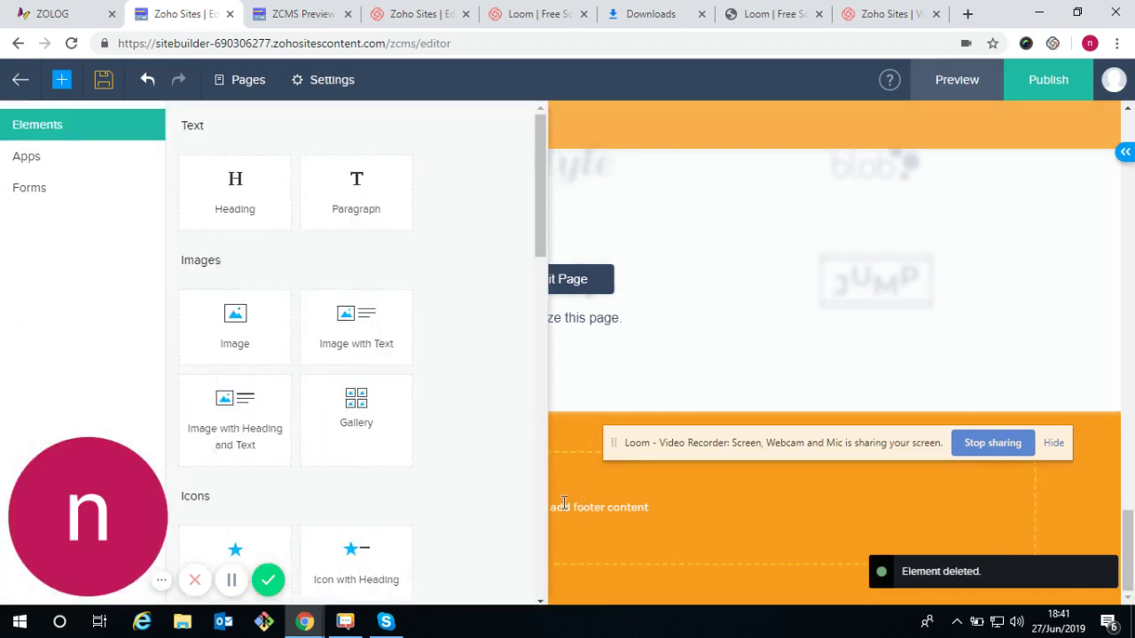
pyautogui.scroll(-5, 431, 438)
pyautogui.scroll(-2, 432, 439)
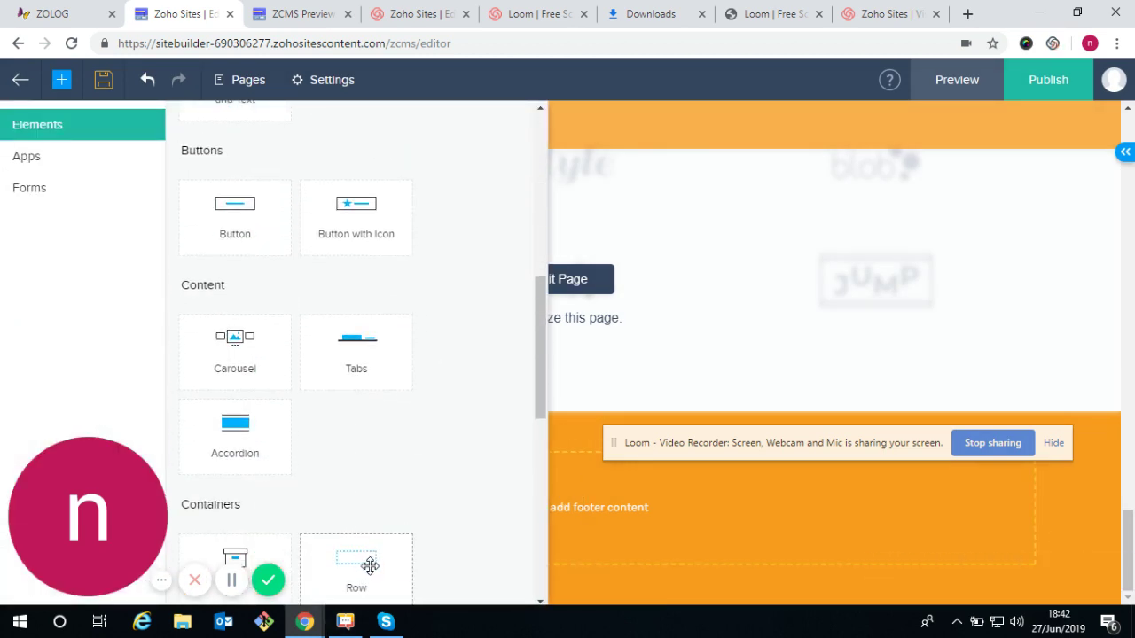
pyautogui.moveTo(370, 564); pyautogui.dragTo(519, 470)
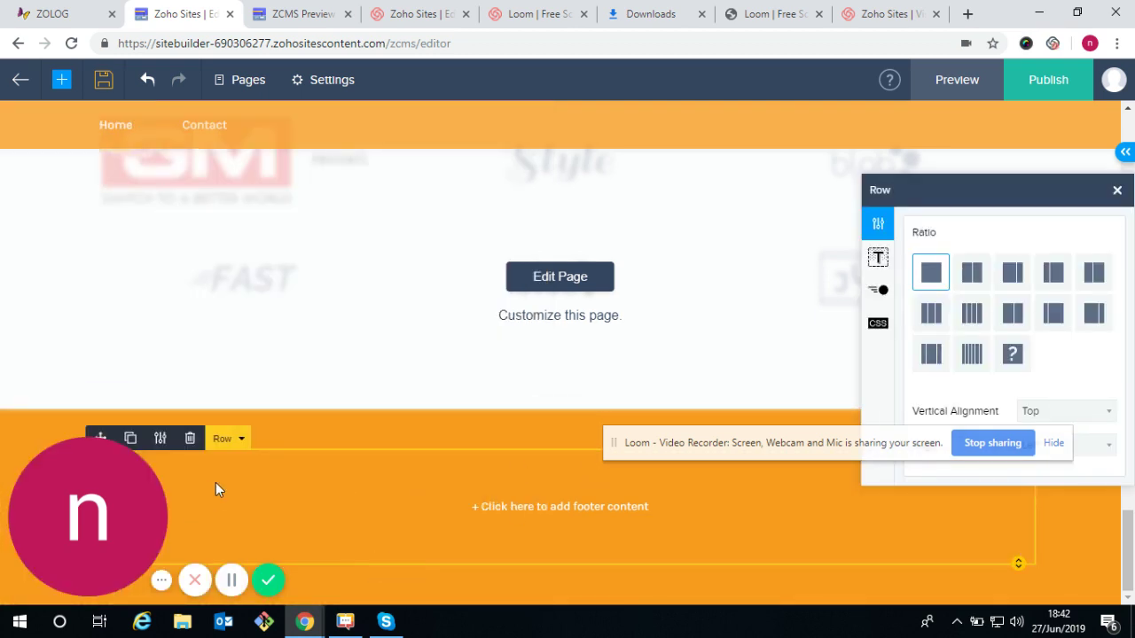
pyautogui.click(933, 314)
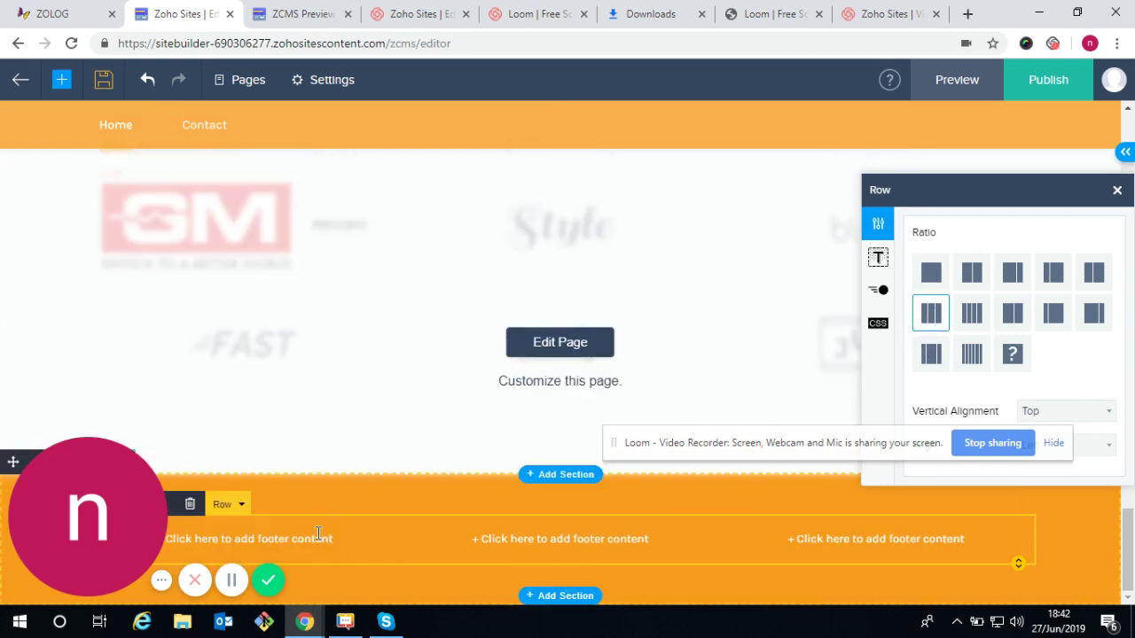
# - Place a Paragraph element in each of the first and second columns of the footer row
pyautogui.click(13, 462)
pyautogui.scroll(8, 426, 390)
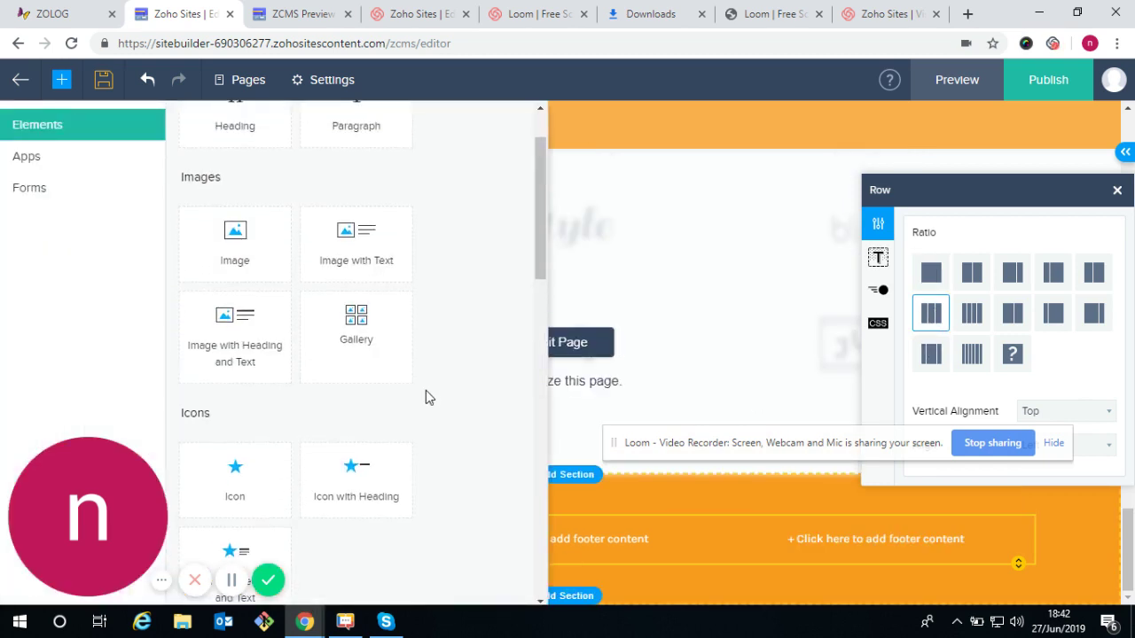
pyautogui.moveTo(355, 197); pyautogui.dragTo(266, 514)
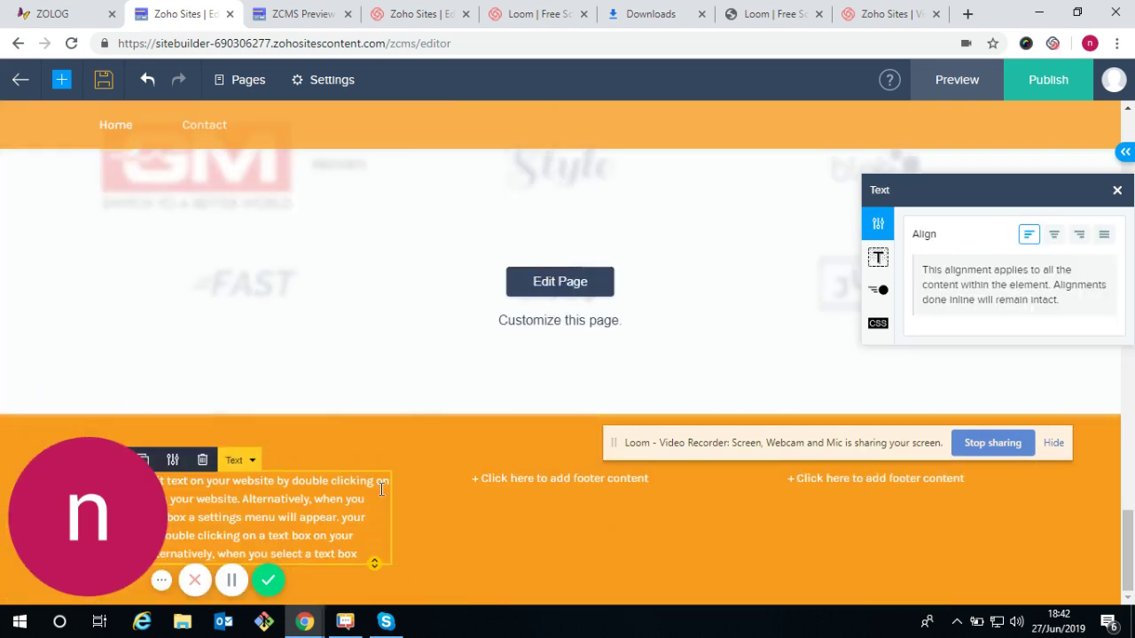
pyautogui.click(14, 462)
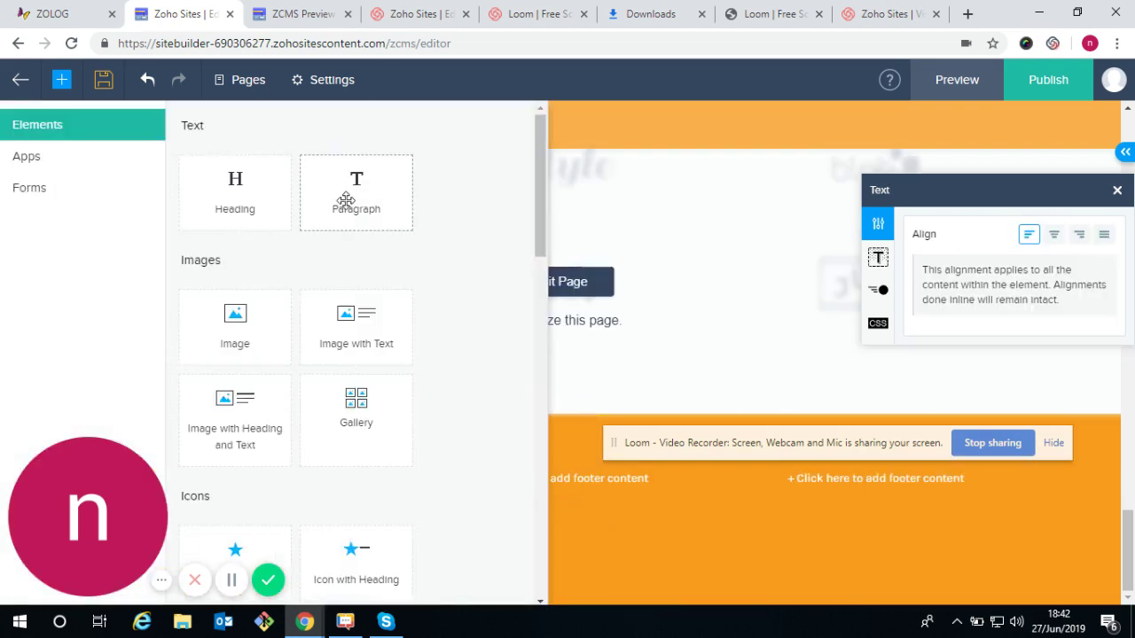
pyautogui.moveTo(348, 193); pyautogui.dragTo(638, 496)
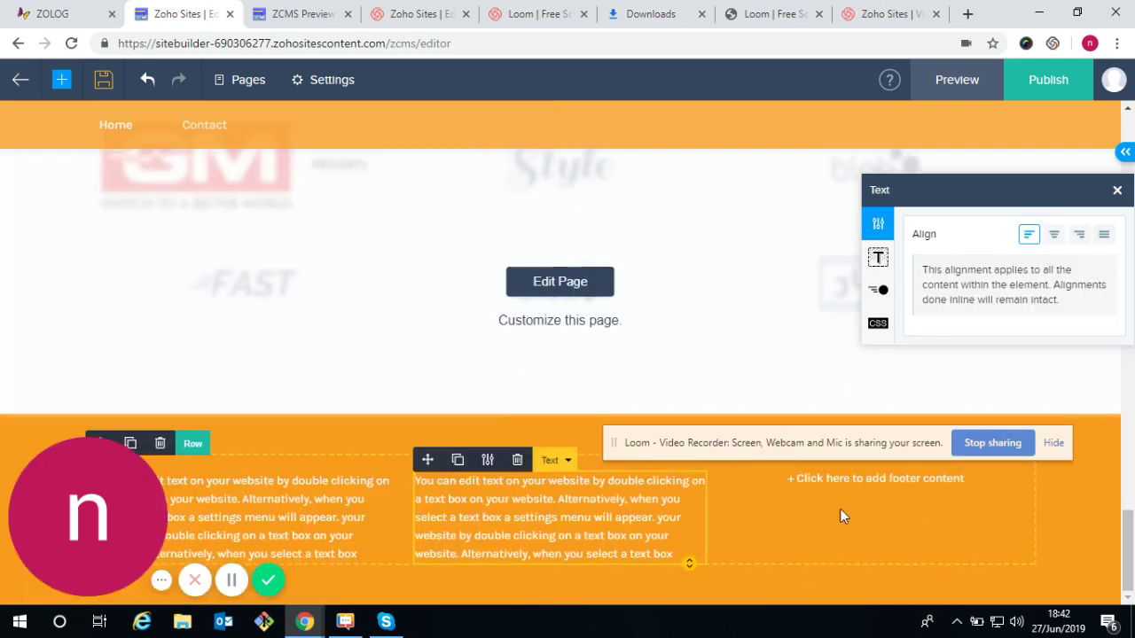
# - Add an Image element to the third footer column and set it to the Construction Week India Awards 2018 logo
pyautogui.click(61, 79)
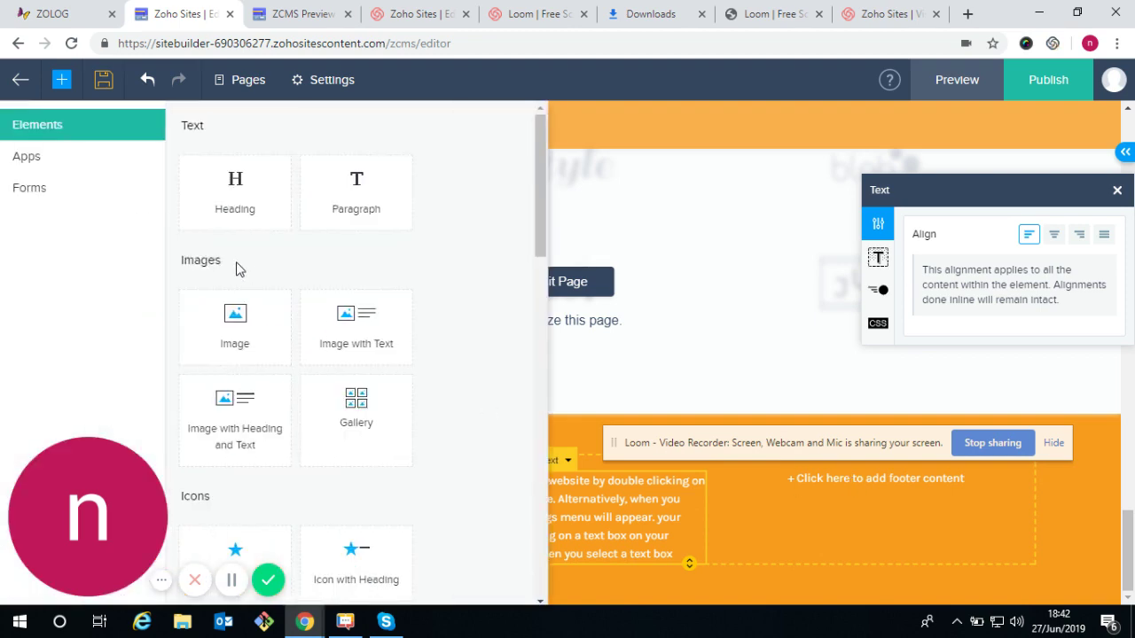
pyautogui.moveTo(240, 322); pyautogui.dragTo(798, 415)
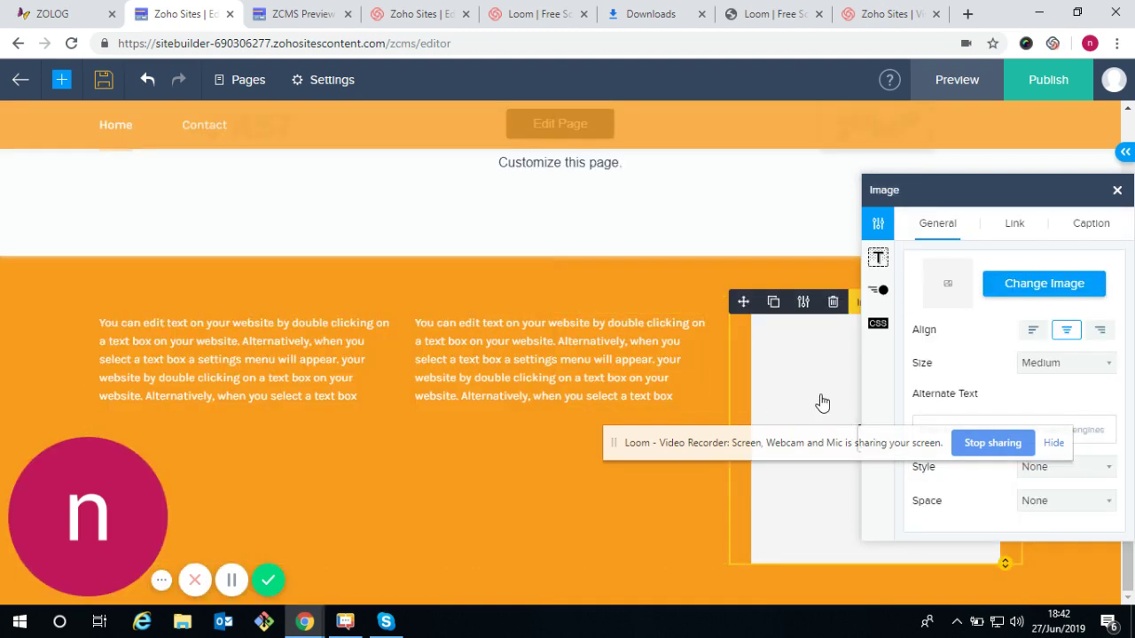
pyautogui.click(1043, 284)
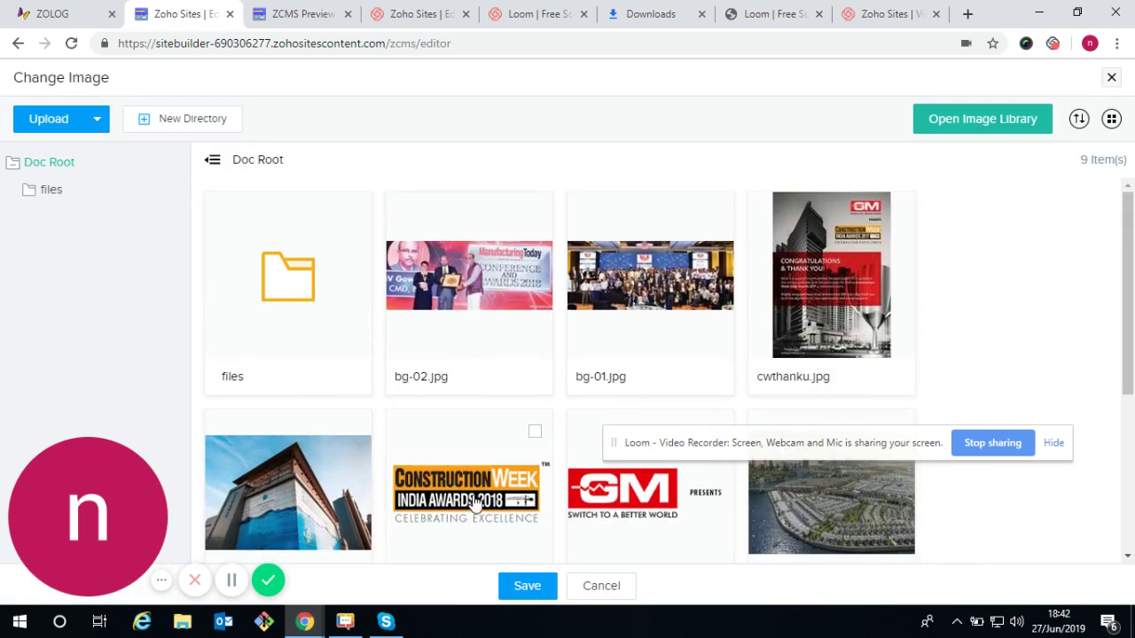
pyautogui.click(481, 500)
pyautogui.click(527, 586)
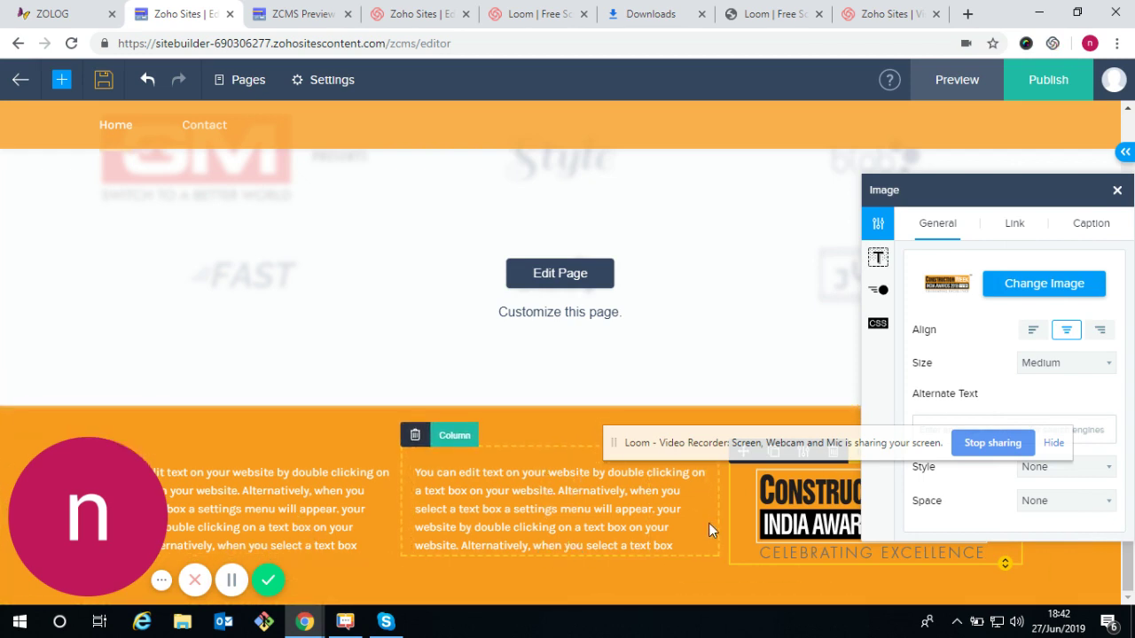
pyautogui.click(1117, 190)
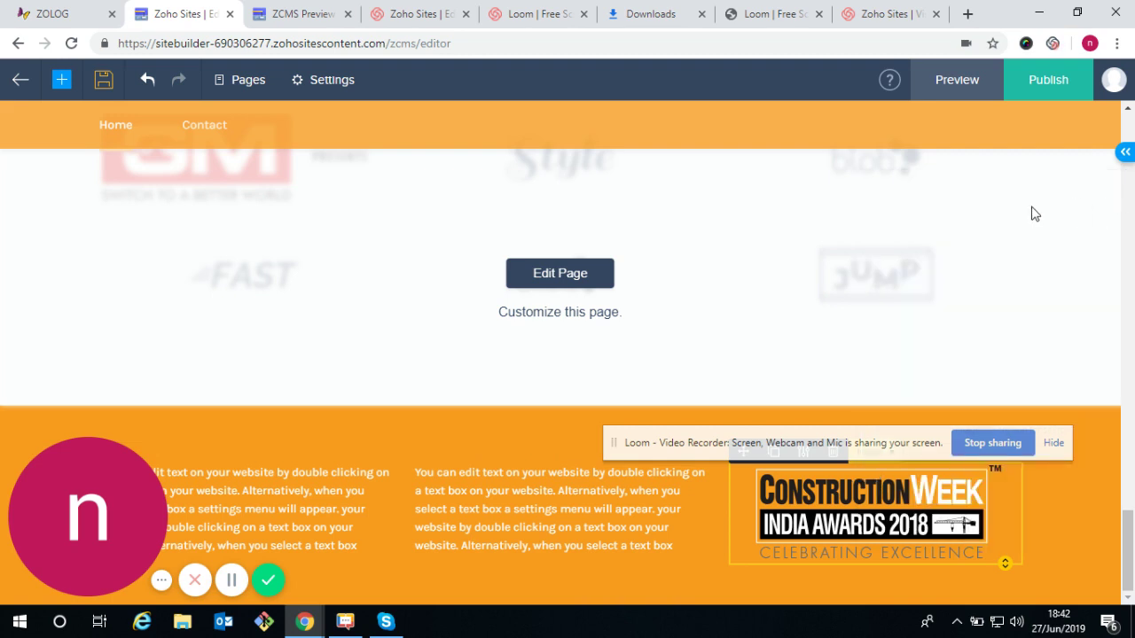
pyautogui.scroll(4, 963, 337)
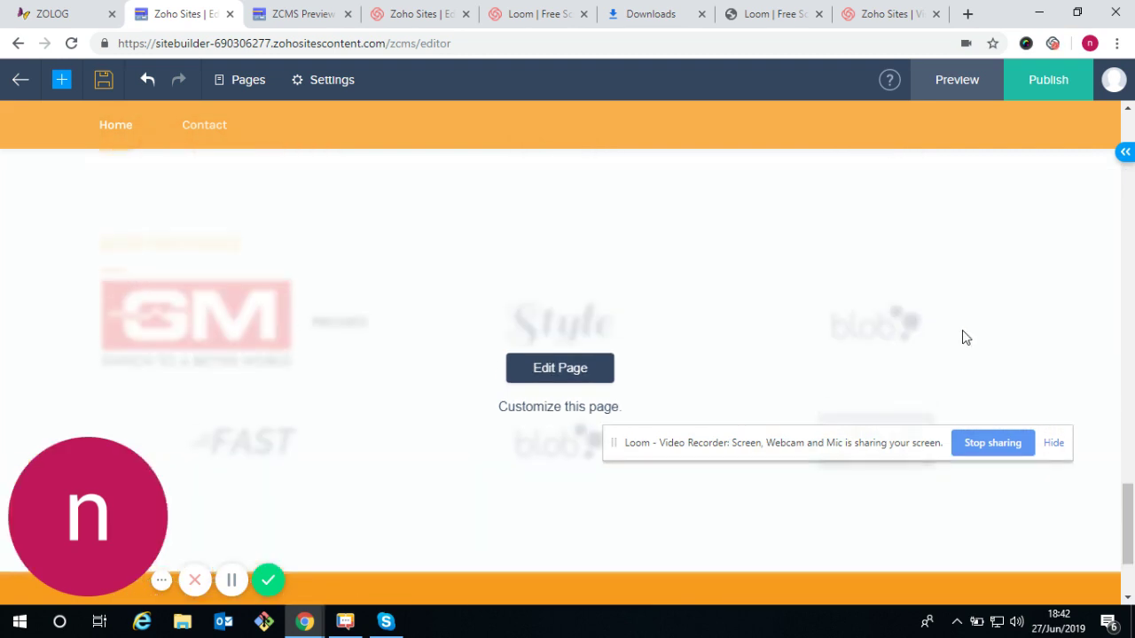
# - Try stretching the orange footer section to full width
pyautogui.scroll(-5, 770, 349)
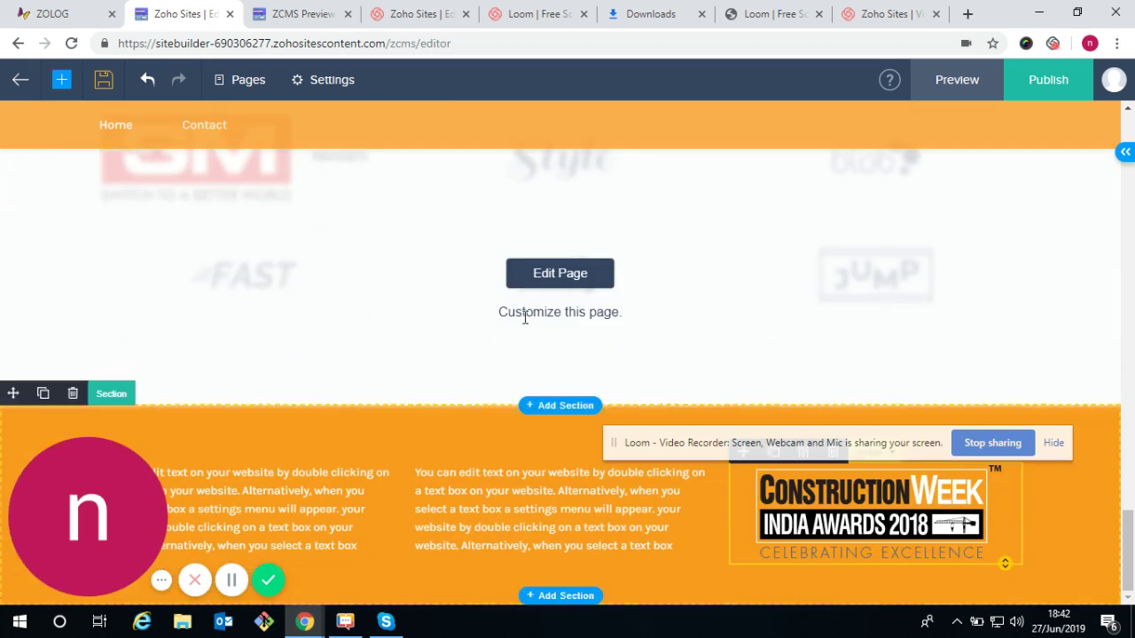
pyautogui.click(305, 426)
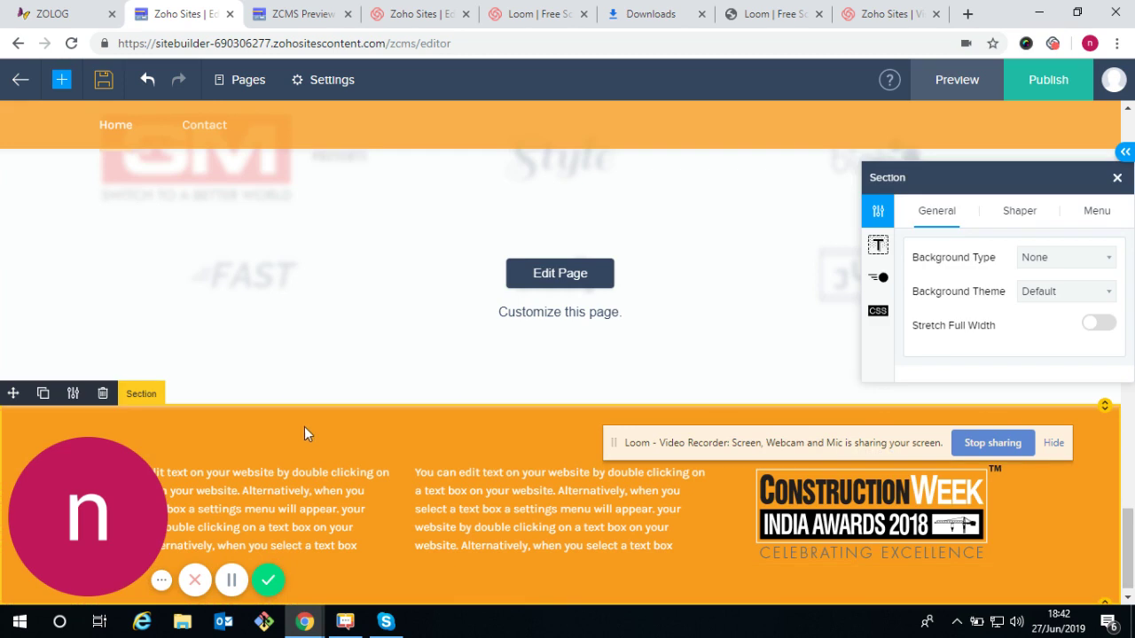
pyautogui.click(1099, 325)
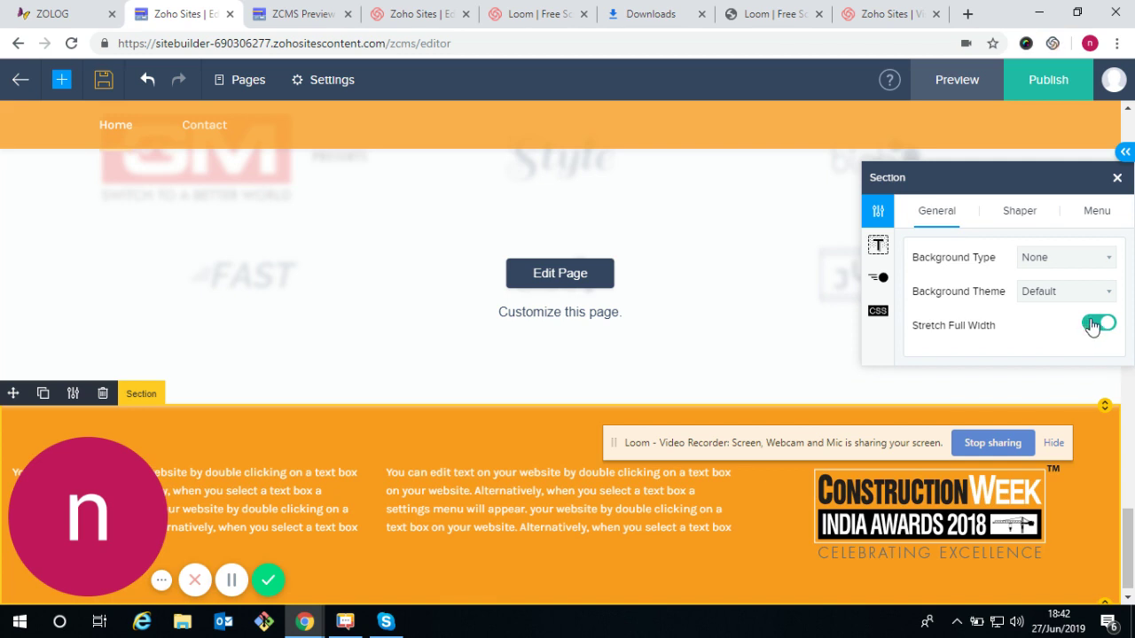
# - Look through the footer section's top and bottom shaper designs and its menu settings
pyautogui.click(1024, 217)
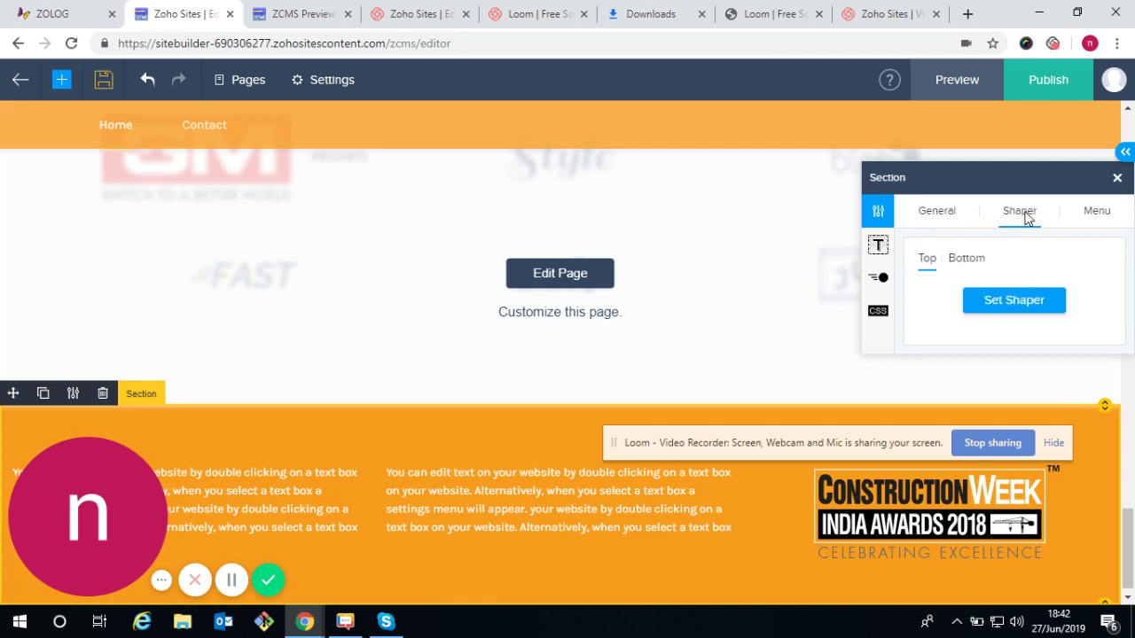
pyautogui.click(962, 264)
pyautogui.click(925, 257)
pyautogui.click(1007, 302)
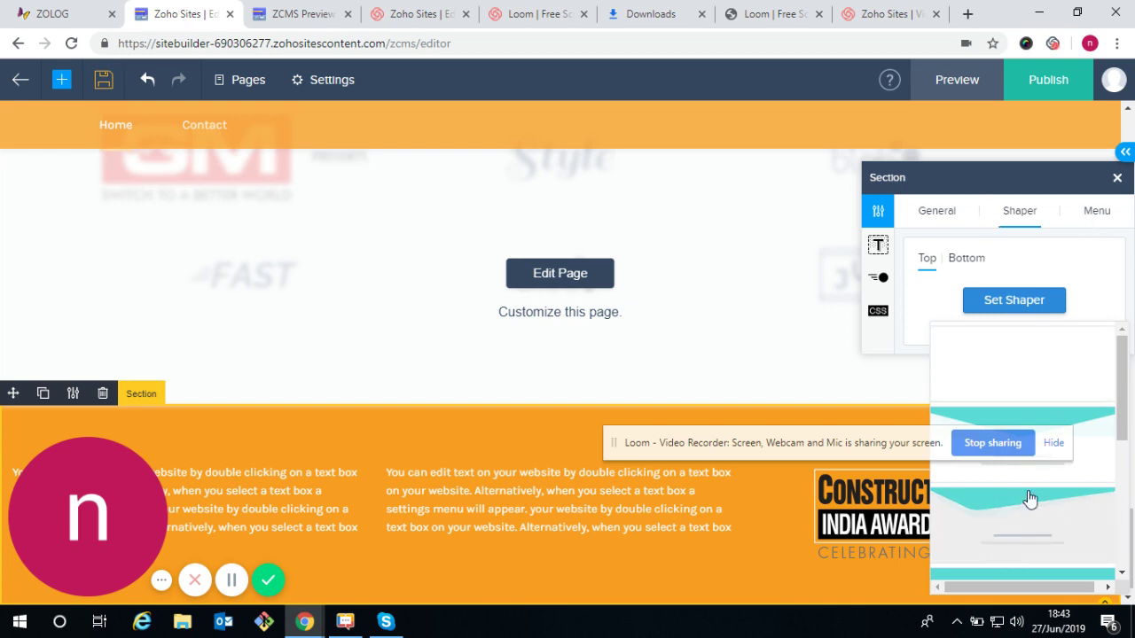
pyautogui.click(1107, 211)
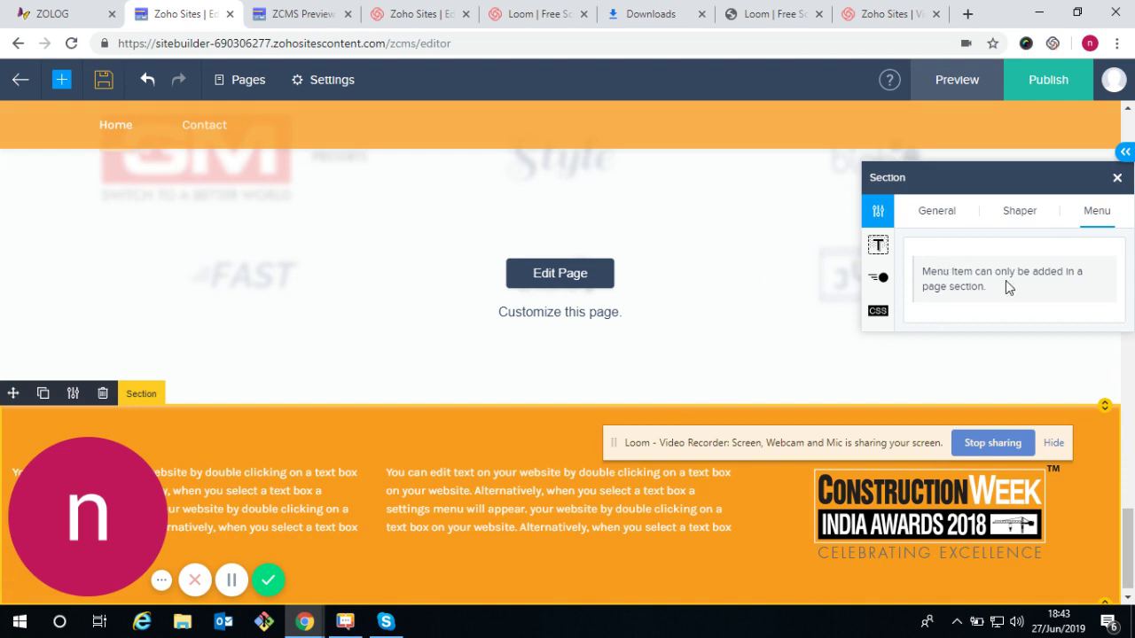
# - Turn off full-width stretching for the footer section
pyautogui.click(944, 211)
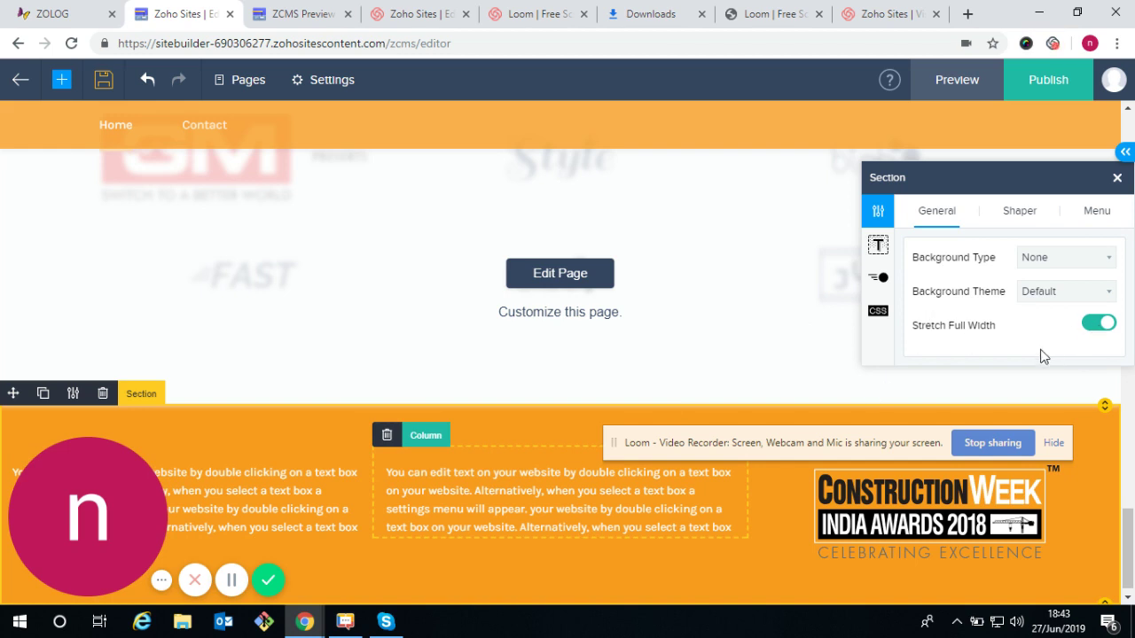
pyautogui.click(1096, 325)
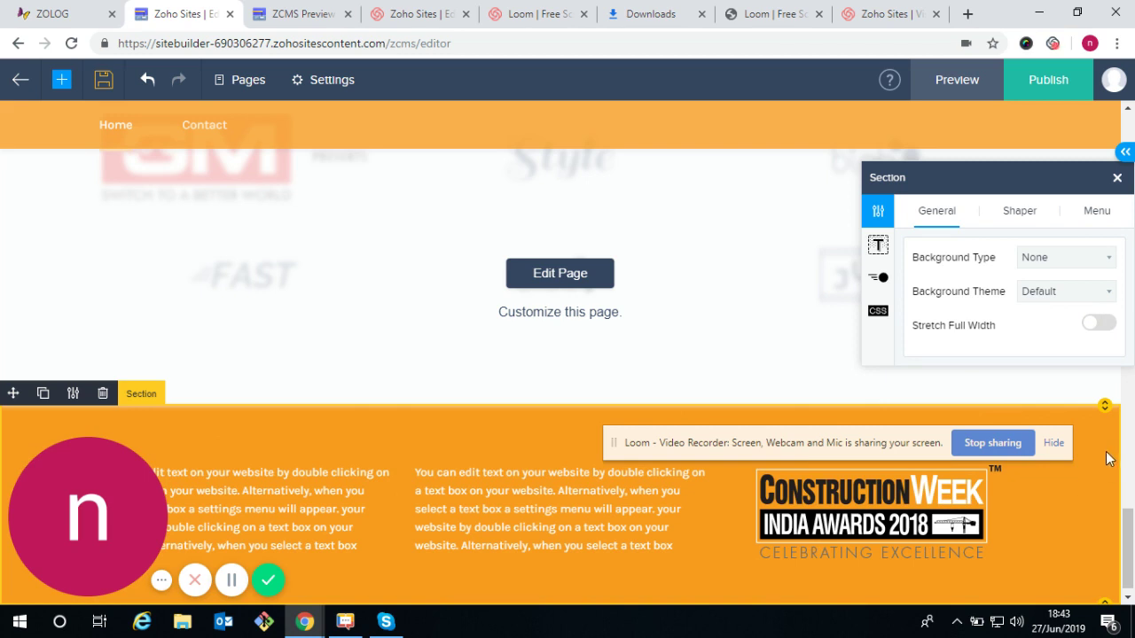
# - Reduce the spacing above the footer section's content and increase the spacing below it
pyautogui.moveTo(1104, 407); pyautogui.dragTo(1105, 409)
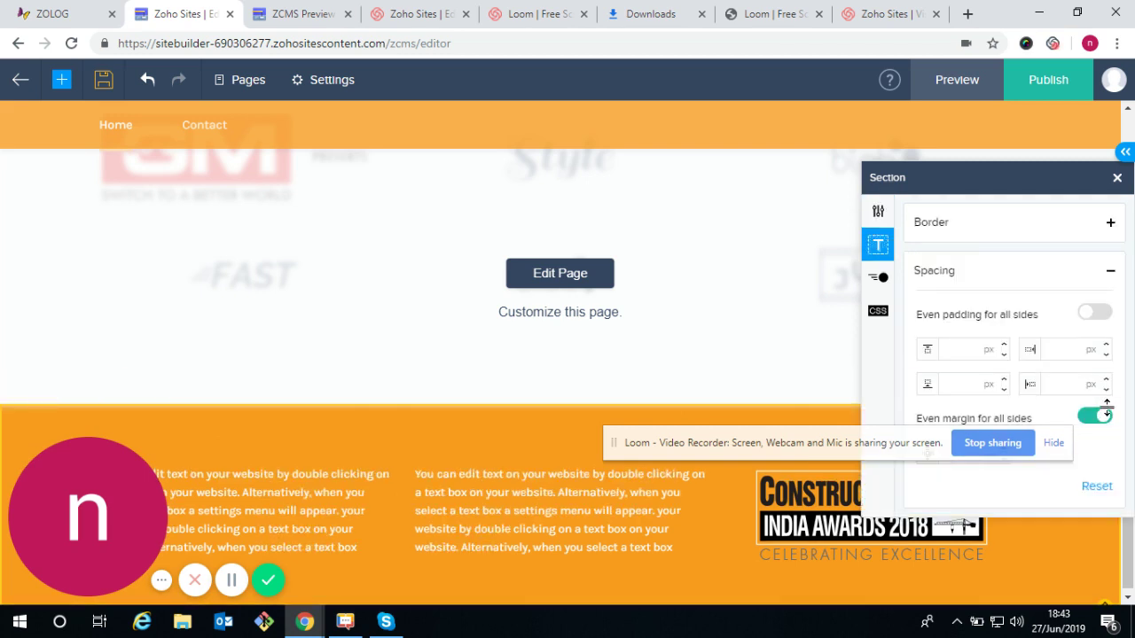
pyautogui.click(1115, 180)
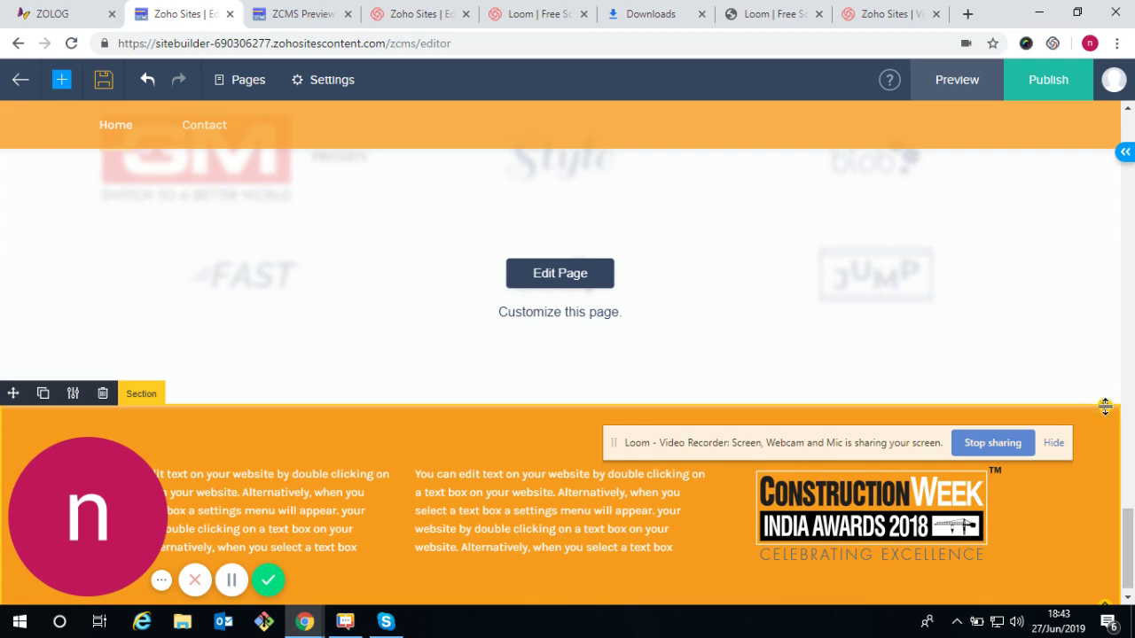
pyautogui.moveTo(1104, 407); pyautogui.dragTo(1116, 398)
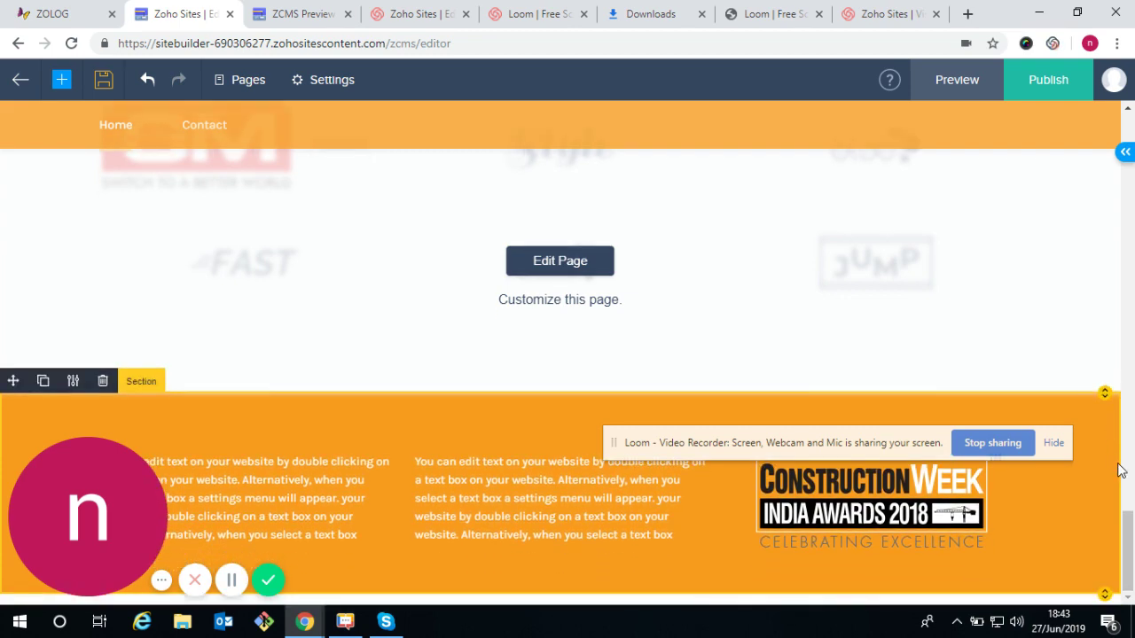
pyautogui.moveTo(1107, 593); pyautogui.dragTo(1105, 605)
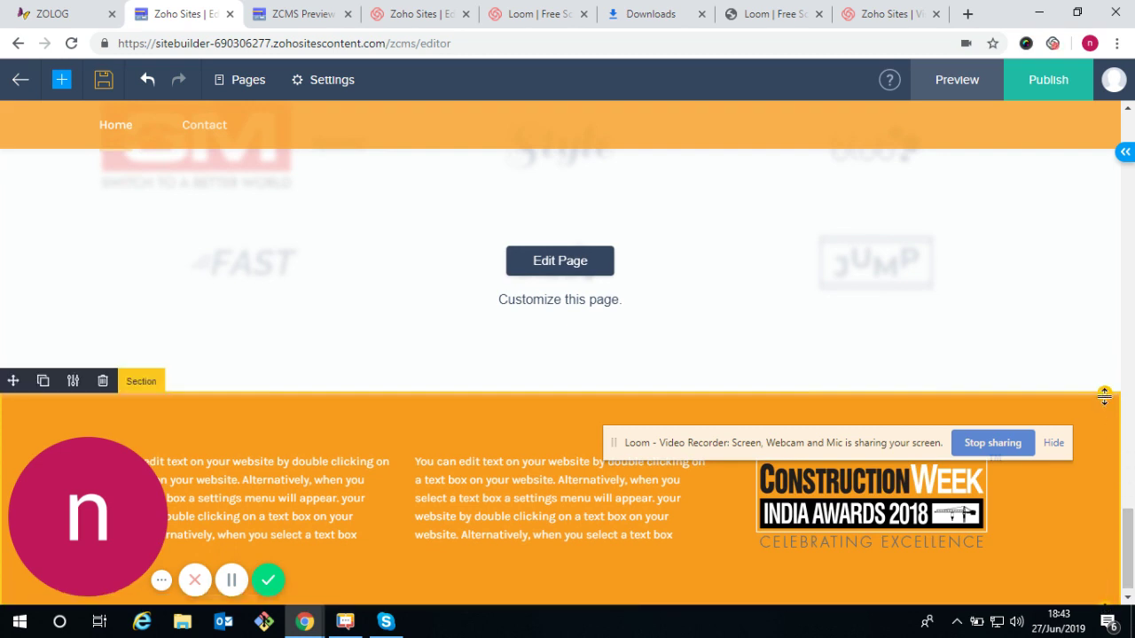
pyautogui.moveTo(1104, 398); pyautogui.dragTo(1104, 404)
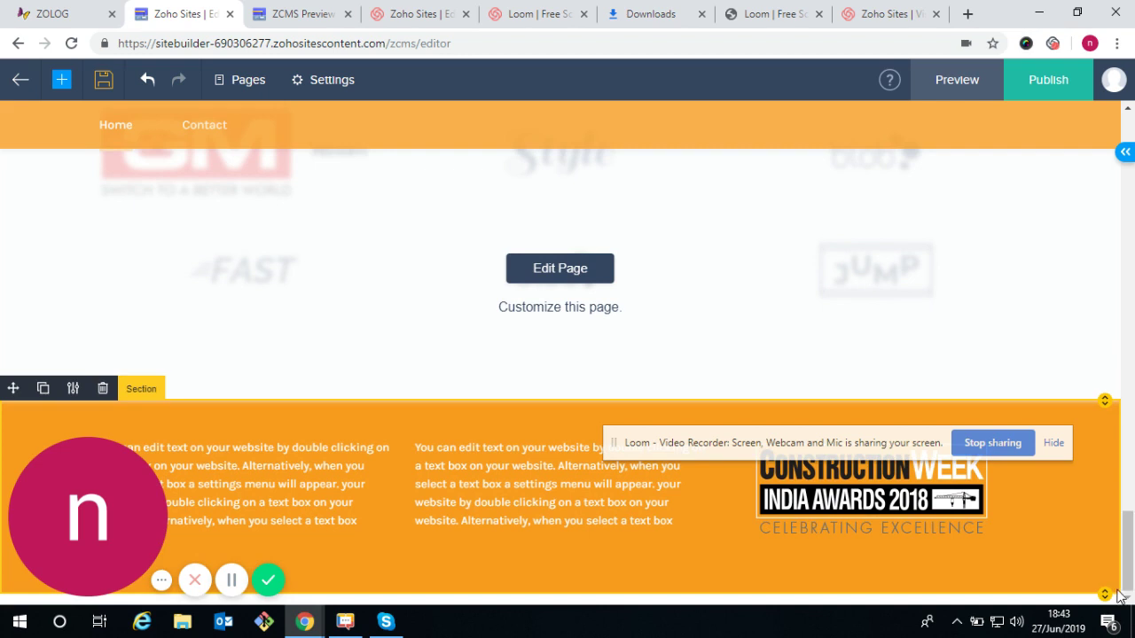
pyautogui.moveTo(1108, 594); pyautogui.dragTo(1105, 611)
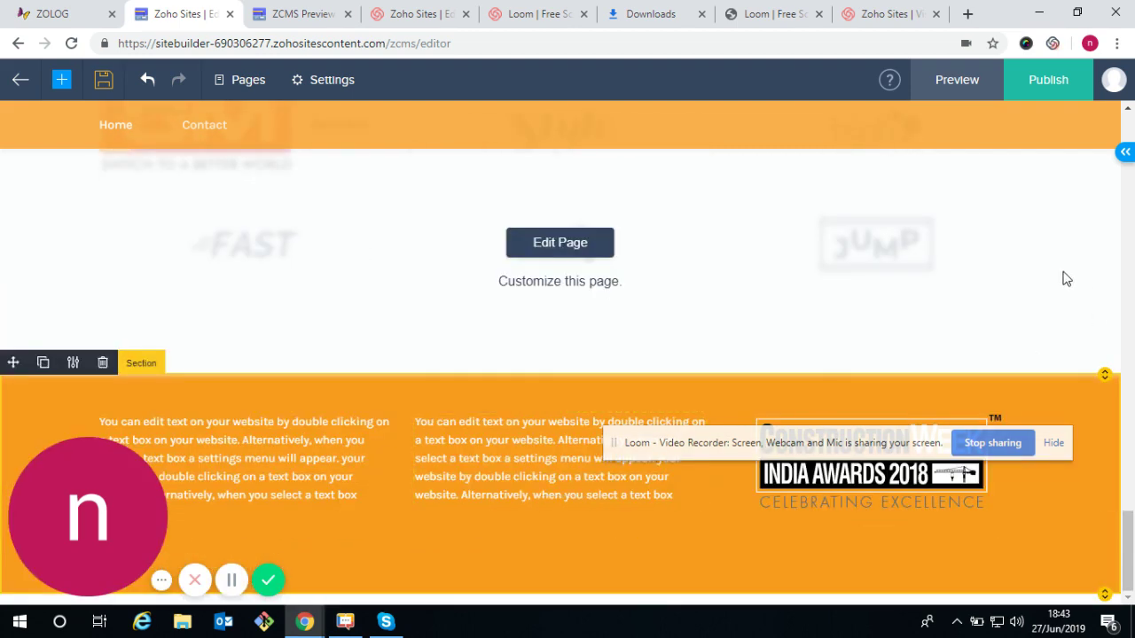
# - Preview the site and examine the footer, the Our Clients carousel and the image and logo sections up to the hero slider
pyautogui.click(956, 80)
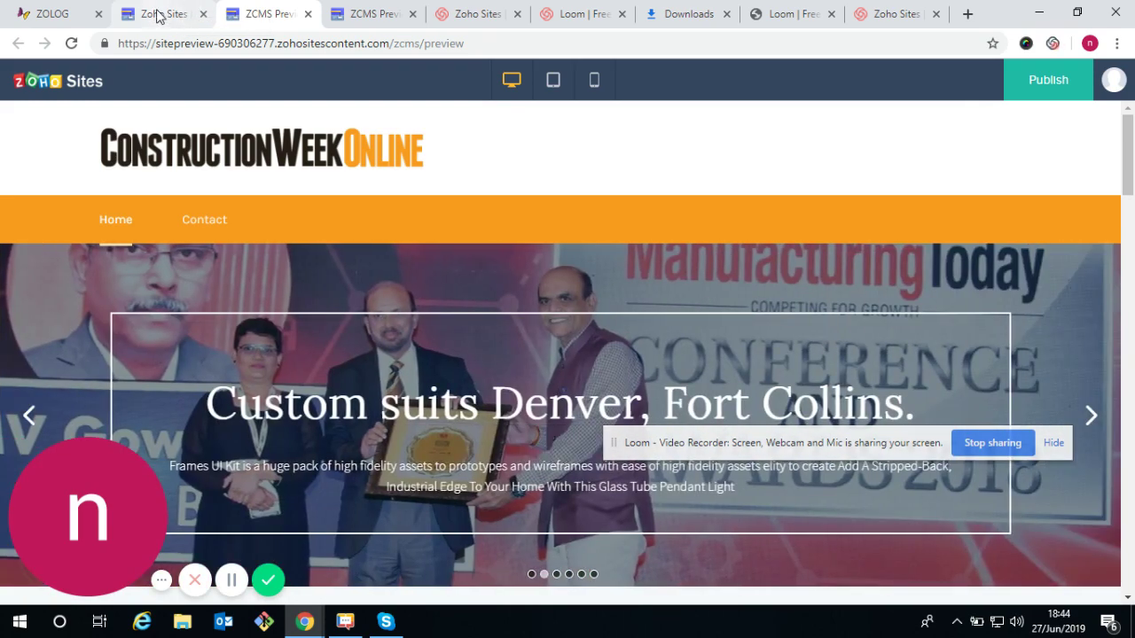
pyautogui.click(160, 14)
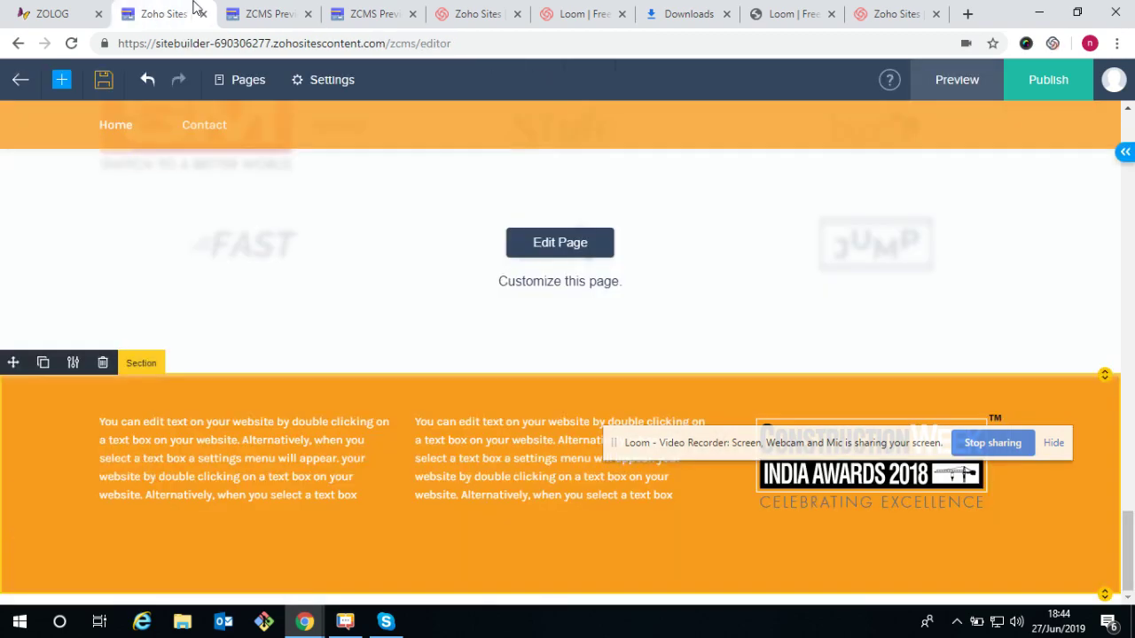
pyautogui.click(266, 14)
pyautogui.scroll(-20, 1091, 297)
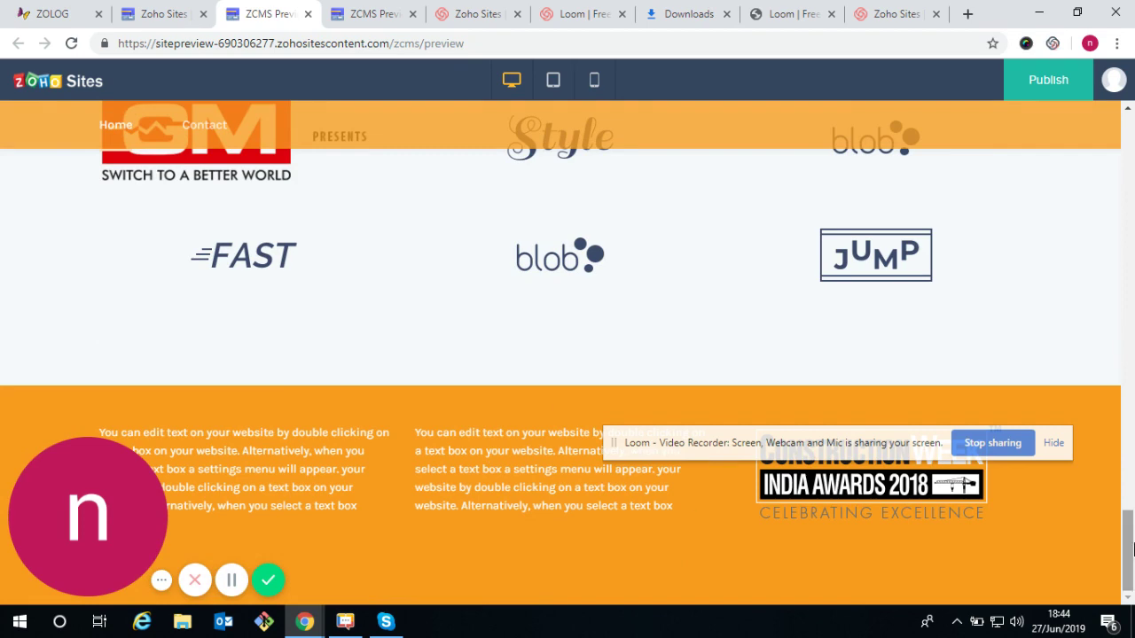
pyautogui.scroll(8, 670, 531)
pyautogui.scroll(-5, 673, 514)
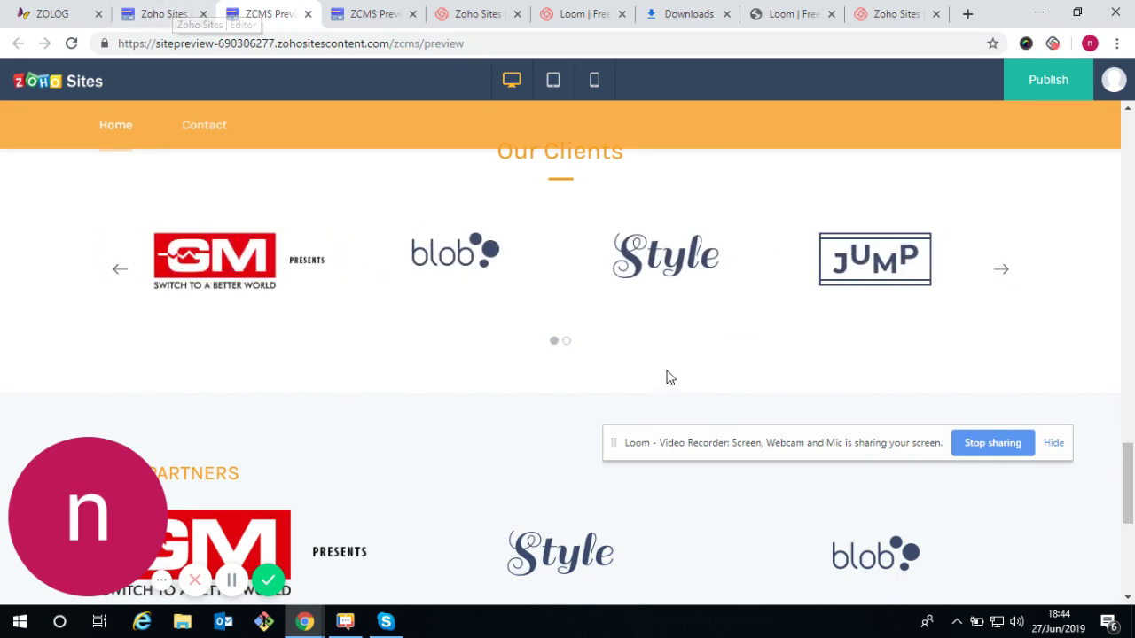
pyautogui.scroll(10, 666, 390)
pyautogui.scroll(5, 670, 406)
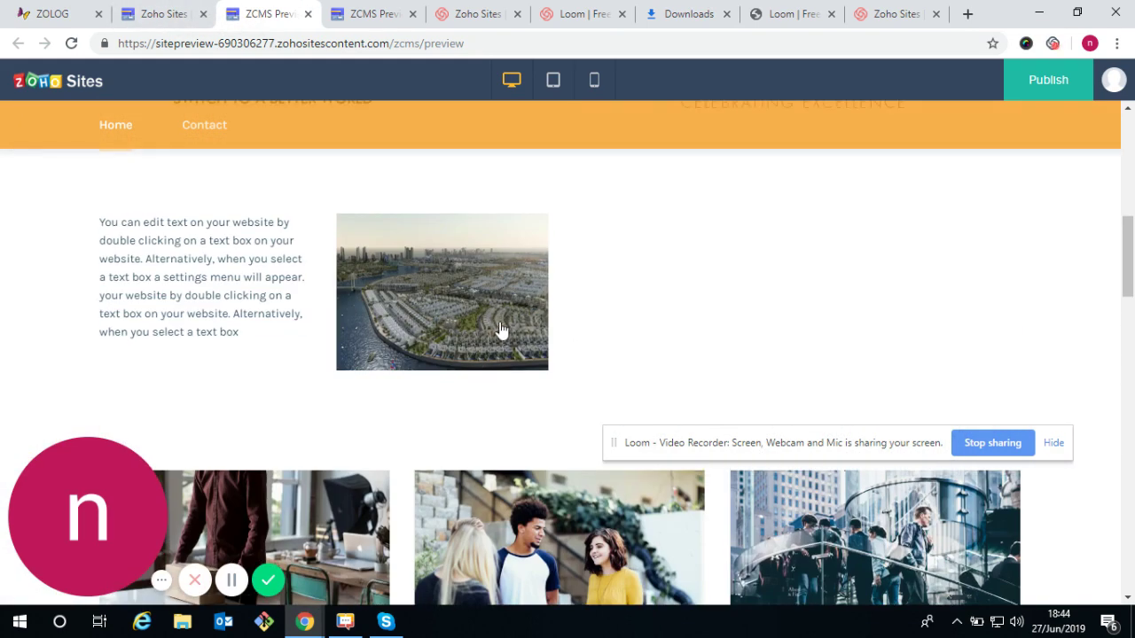
pyautogui.scroll(5, 531, 337)
pyautogui.scroll(-5, 452, 423)
pyautogui.scroll(3, 647, 420)
pyautogui.scroll(-3, 643, 425)
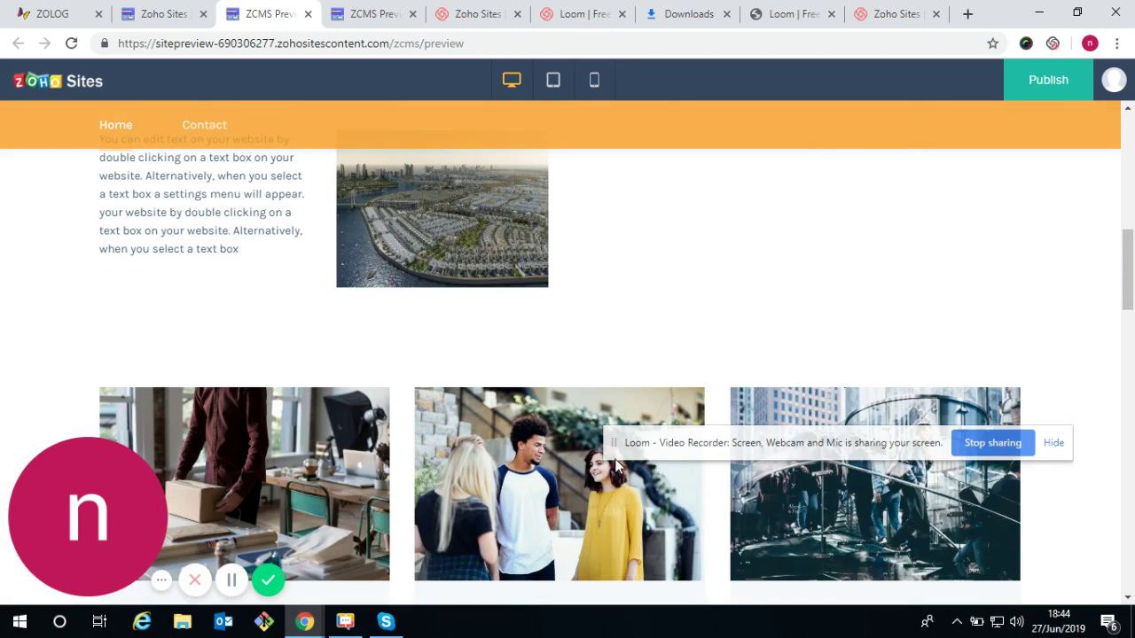
pyautogui.scroll(4, 886, 381)
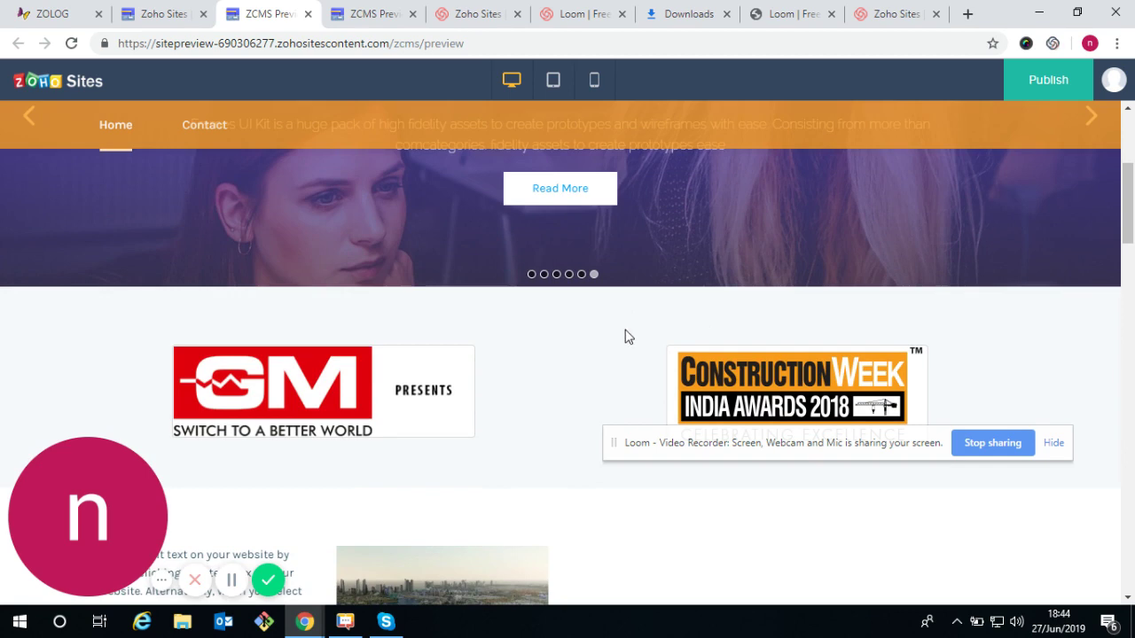
# - Switch to page editing in the site editor and add a third slide to the Our Clients carousel
pyautogui.click(149, 7)
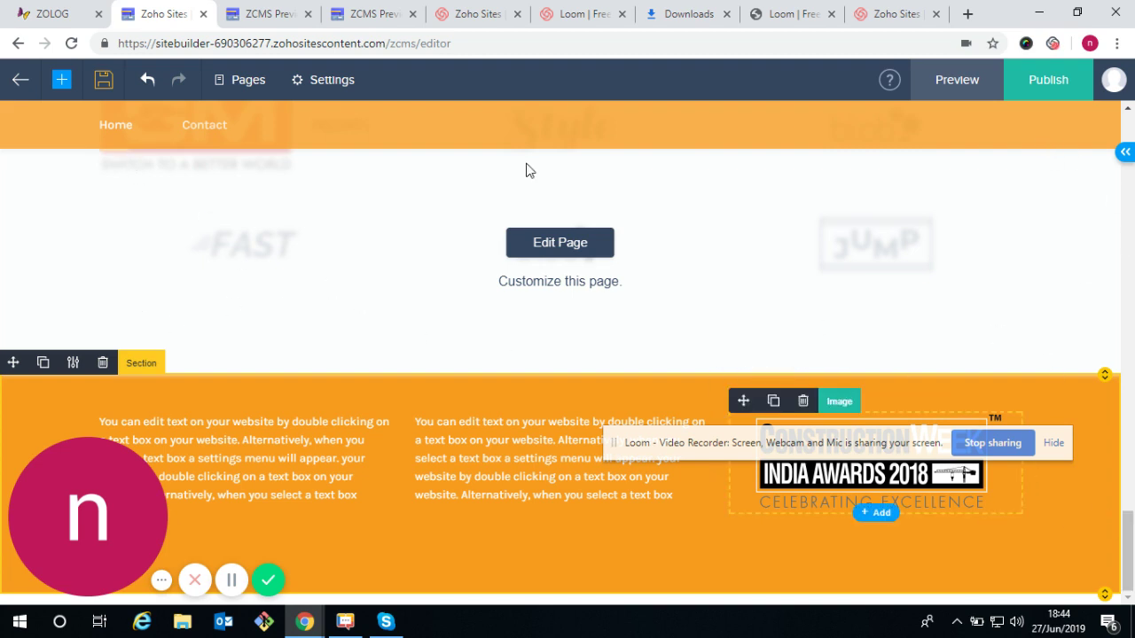
pyautogui.click(575, 248)
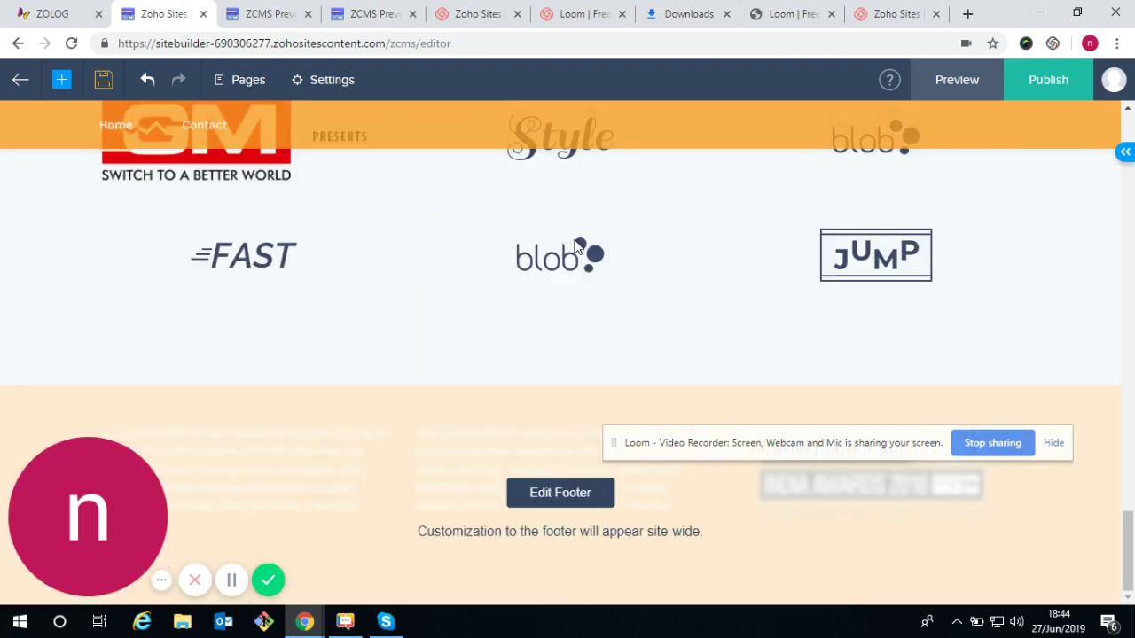
pyautogui.scroll(5, 1020, 354)
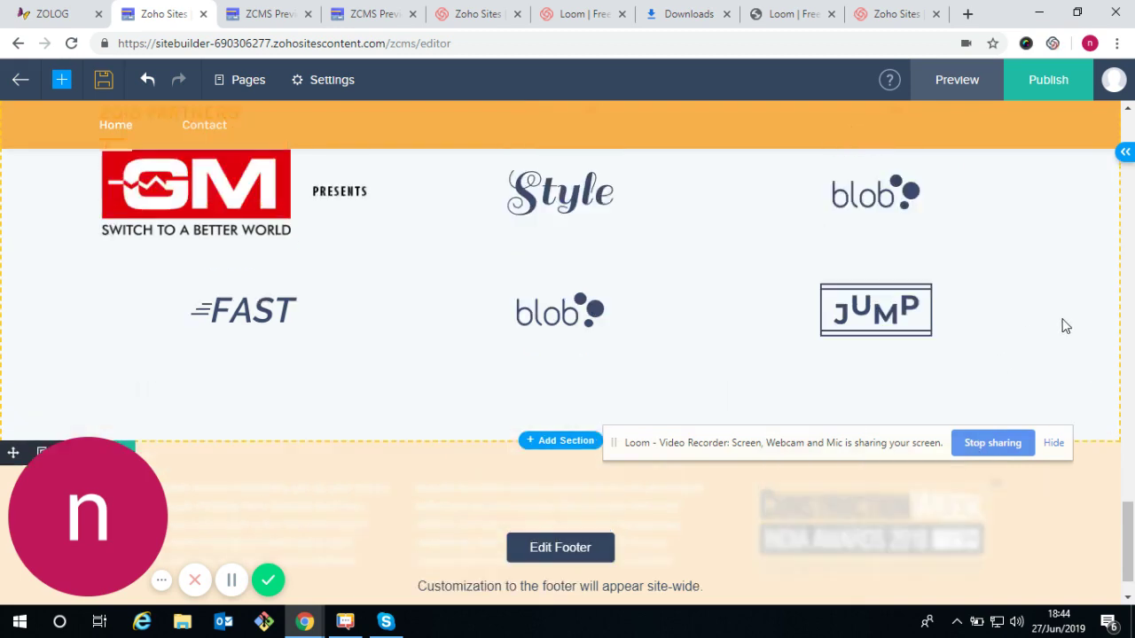
pyautogui.scroll(-3, 553, 570)
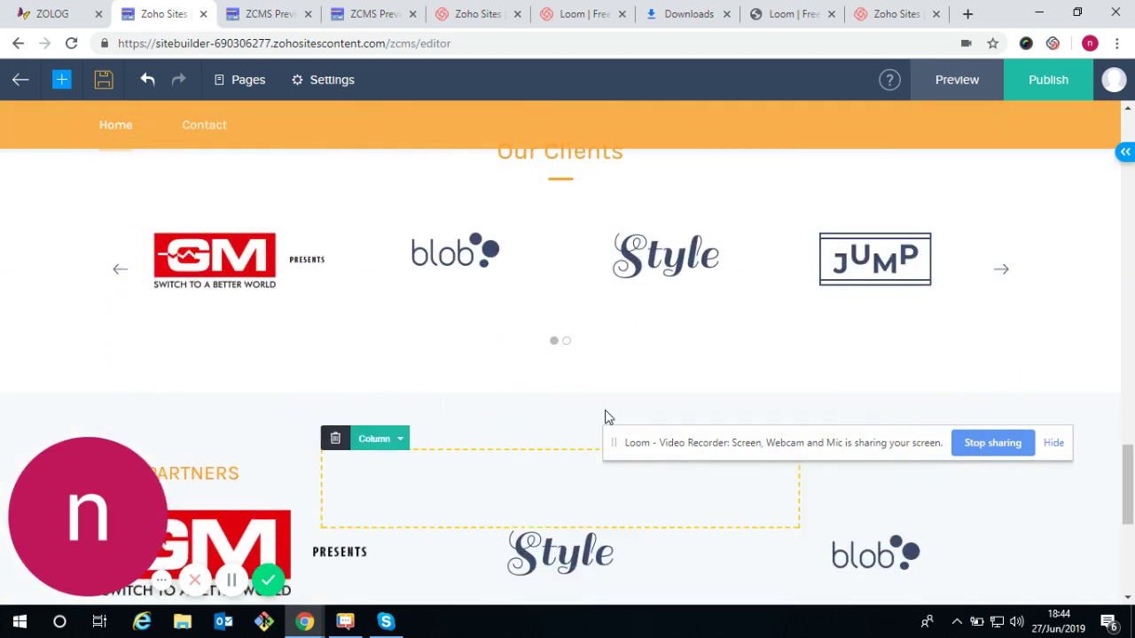
pyautogui.click(576, 321)
pyautogui.click(259, 195)
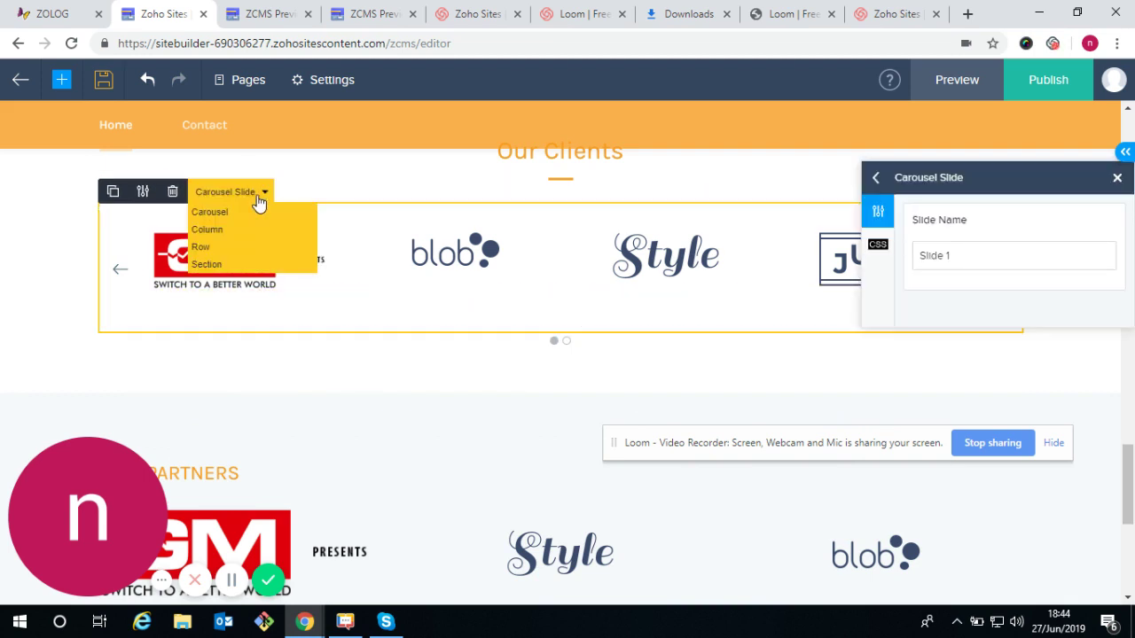
pyautogui.click(876, 179)
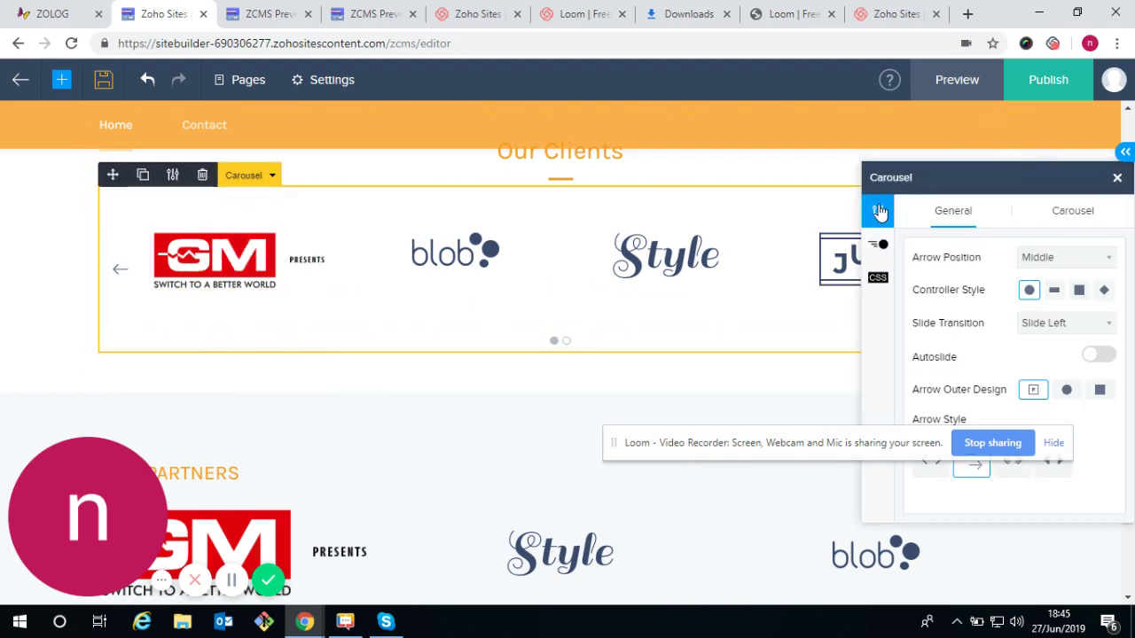
pyautogui.click(1067, 215)
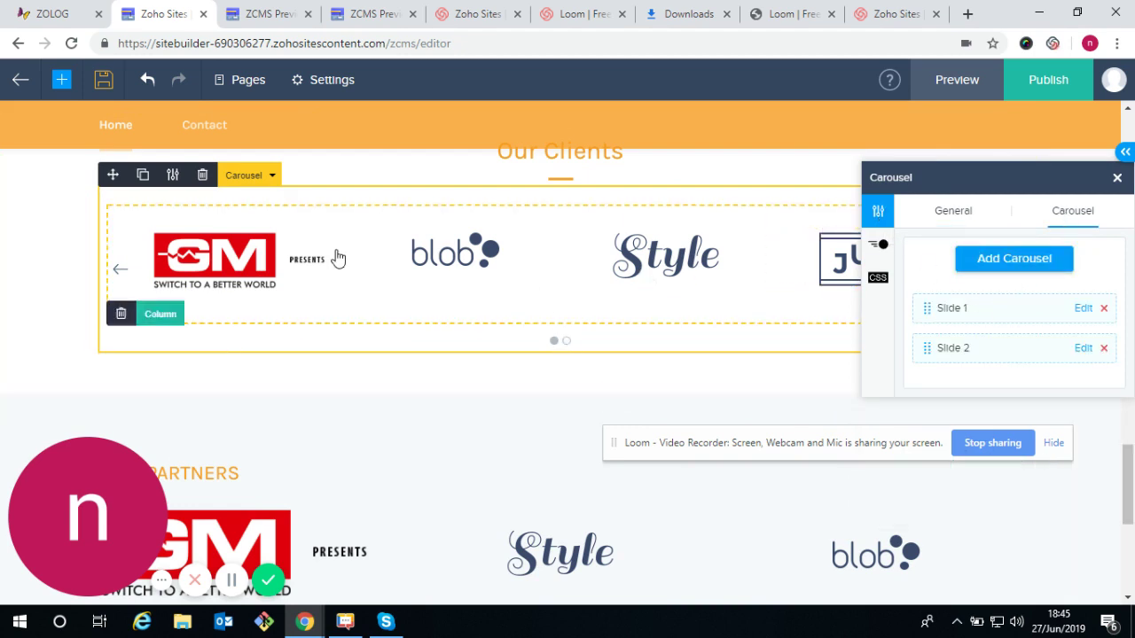
pyautogui.click(1004, 259)
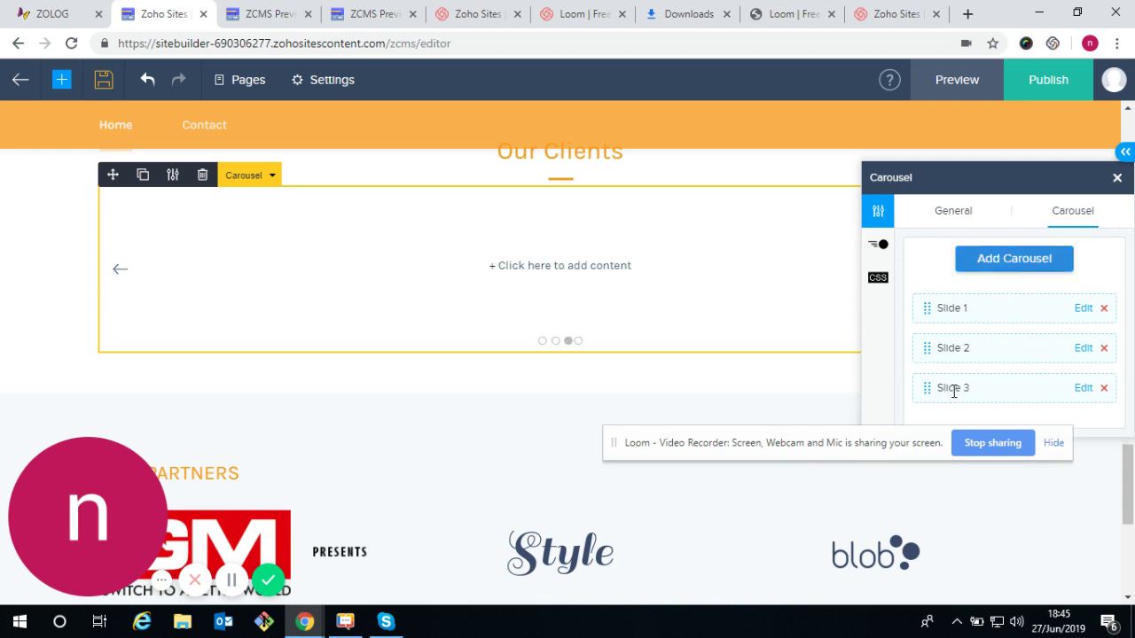
# - Try an Image element in the third slide of the Our Clients carousel, and delete it again
pyautogui.click(1083, 388)
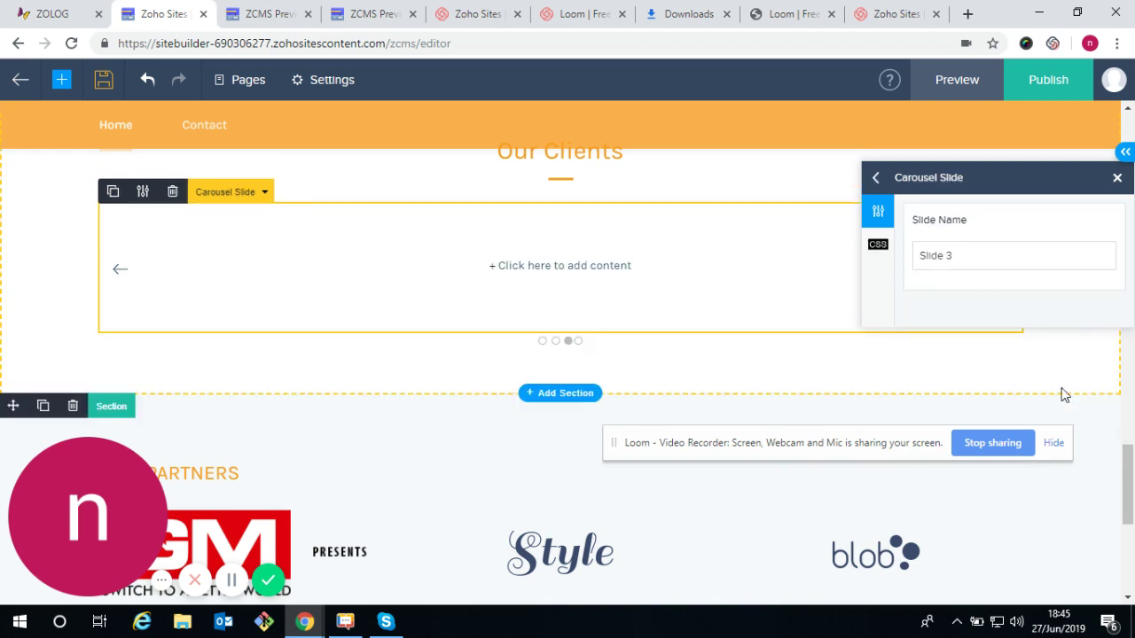
pyautogui.click(501, 268)
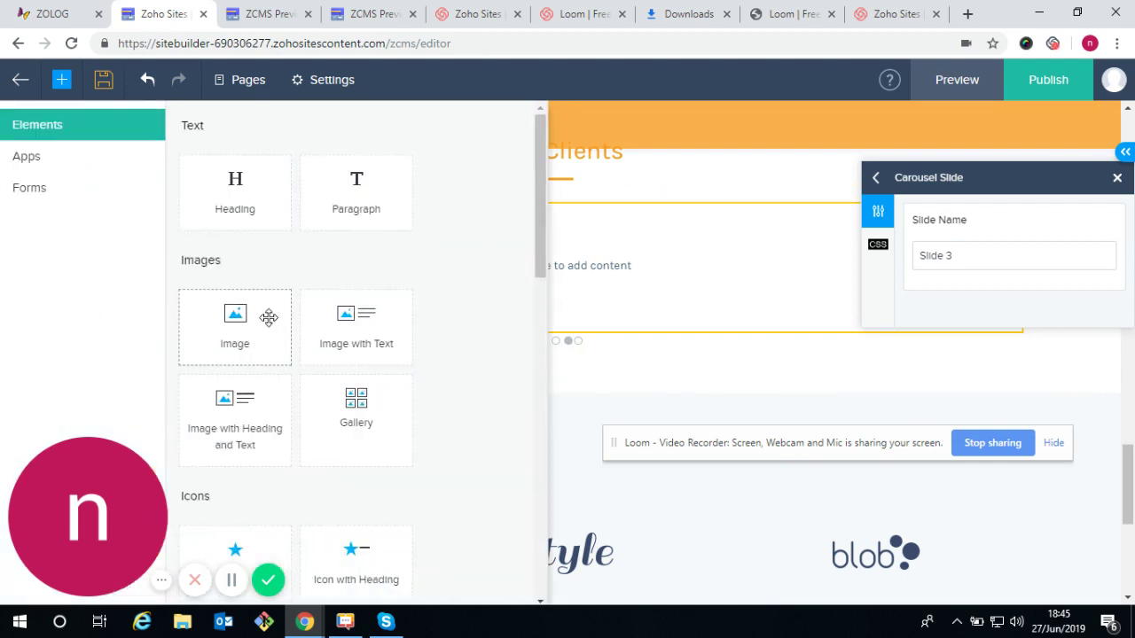
pyautogui.moveTo(269, 318); pyautogui.dragTo(587, 260)
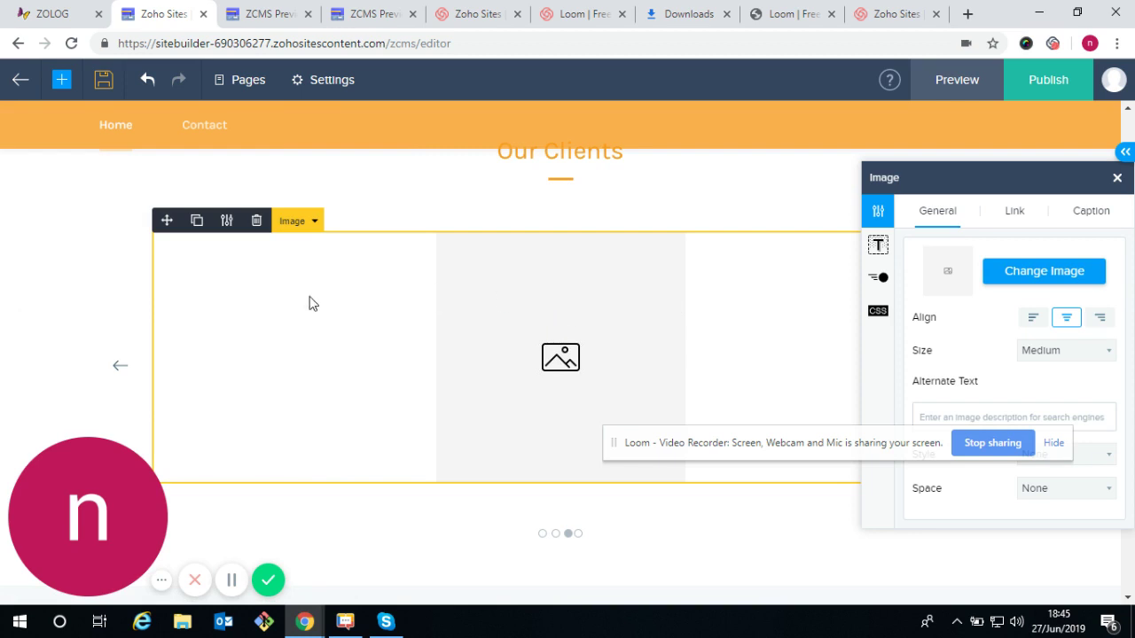
pyautogui.click(256, 221)
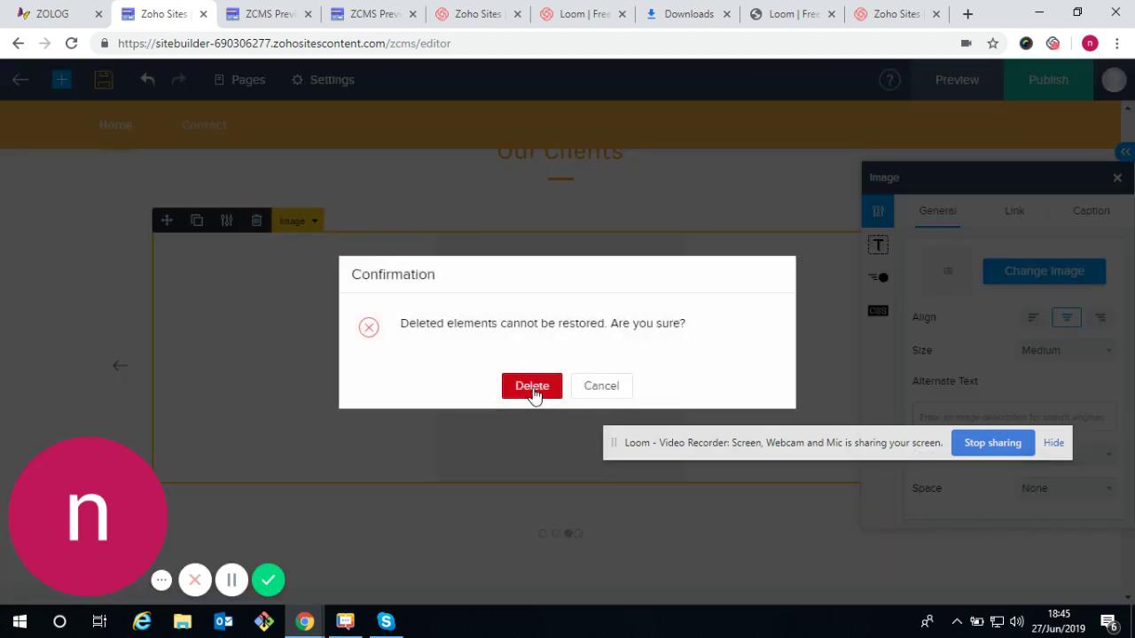
pyautogui.click(532, 388)
# - Insert a row in the empty third slide of the Our Clients carousel and split it into four equal columns (3:3:3:3)
pyautogui.click(493, 270)
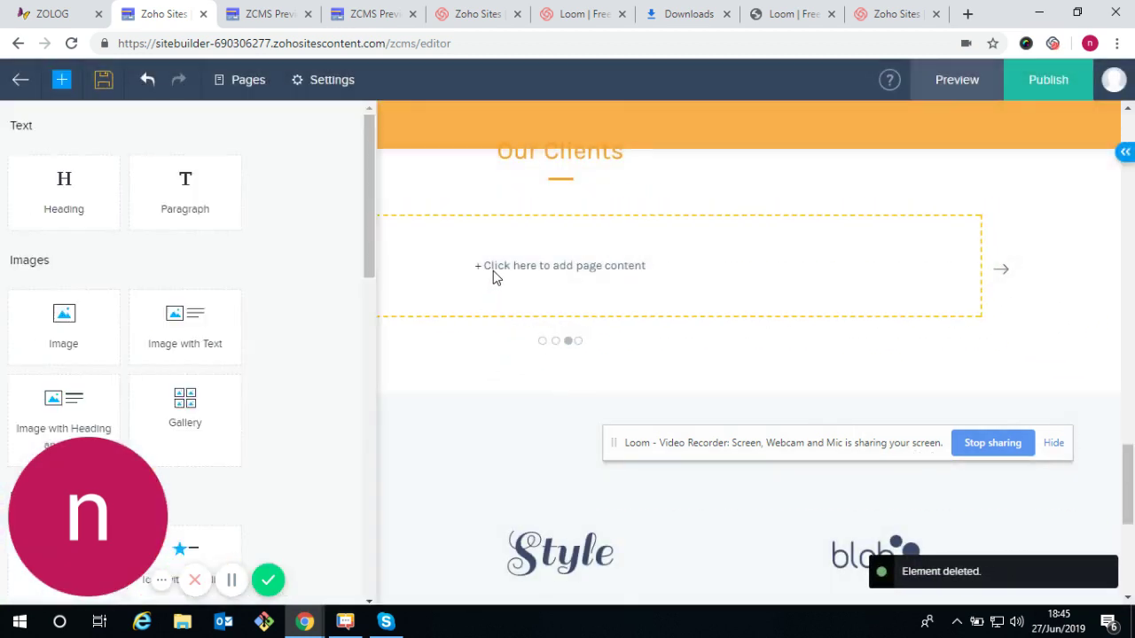
pyautogui.scroll(-2, 408, 496)
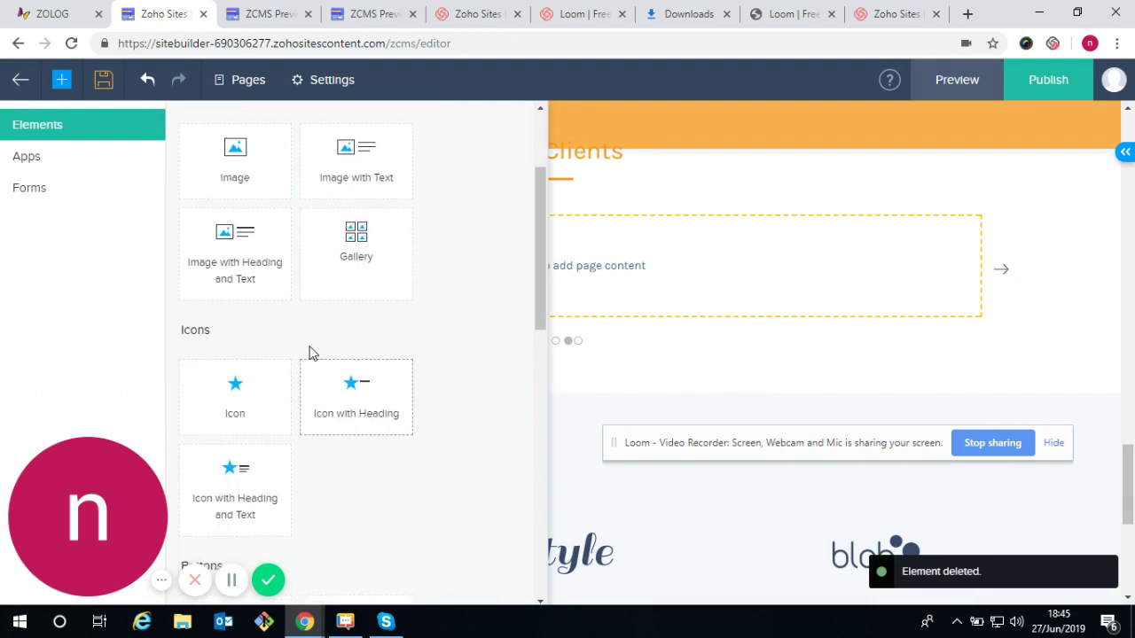
pyautogui.scroll(-3, 310, 353)
pyautogui.click(459, 312)
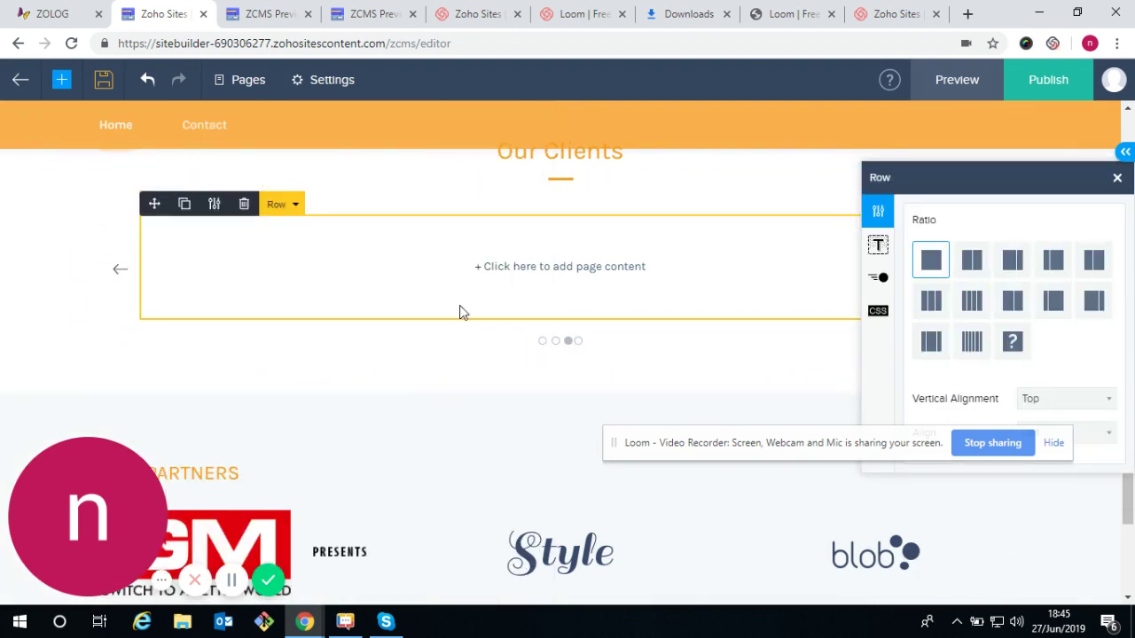
pyautogui.click(969, 304)
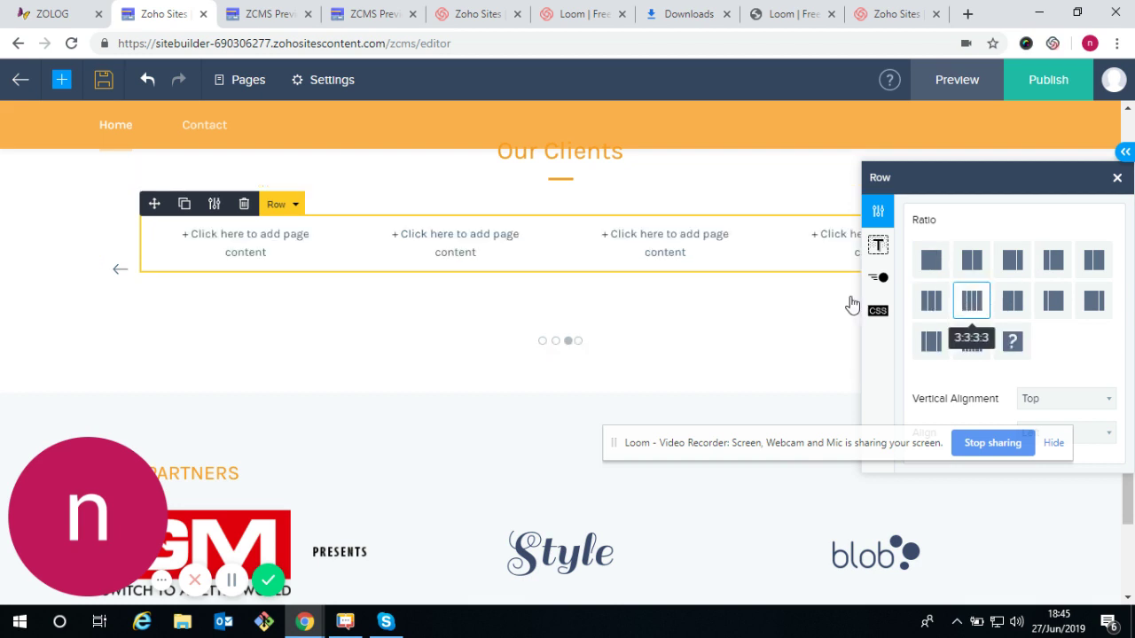
# - Add an Image element to each of the four columns in the third carousel slide
pyautogui.click(255, 254)
pyautogui.scroll(-3, 314, 461)
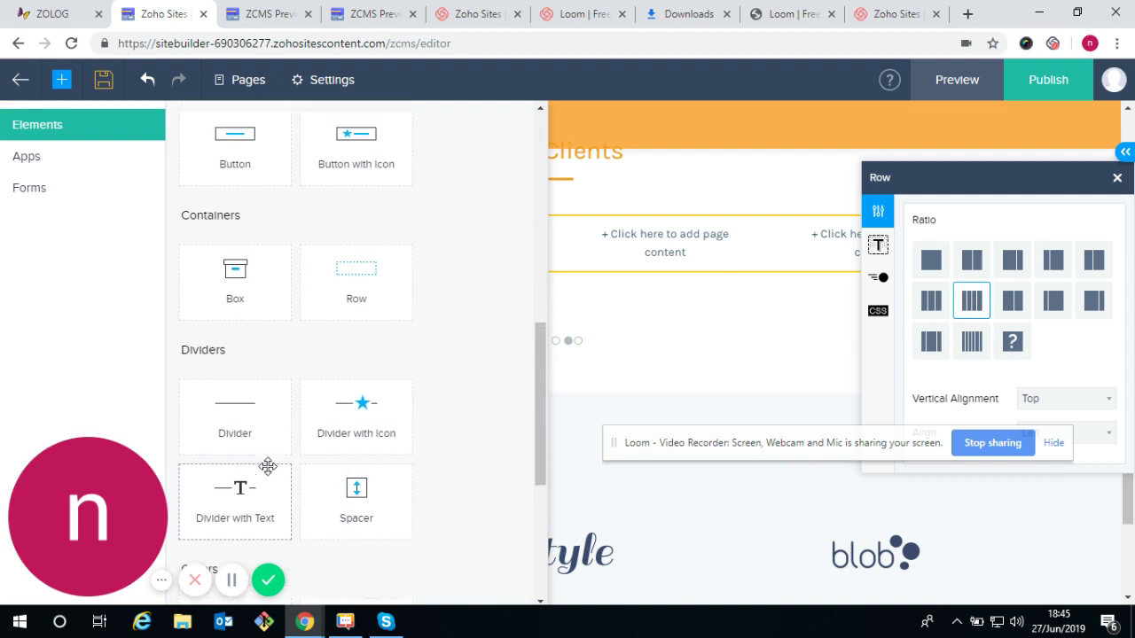
pyautogui.scroll(5, 257, 417)
pyautogui.click(235, 256)
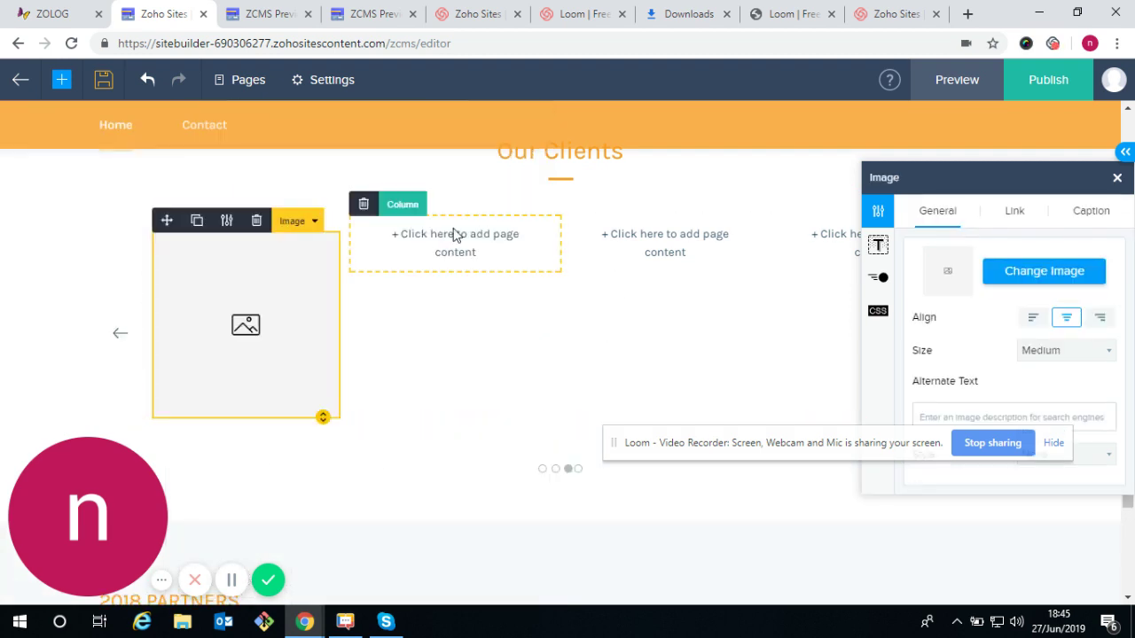
pyautogui.click(464, 254)
pyautogui.click(235, 257)
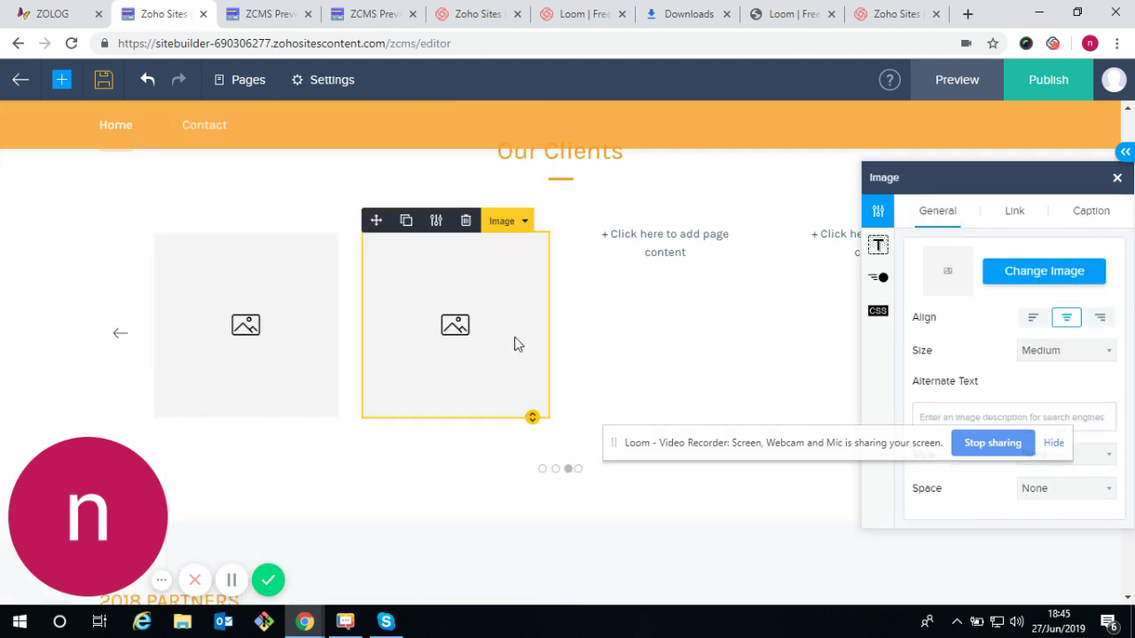
pyautogui.click(647, 295)
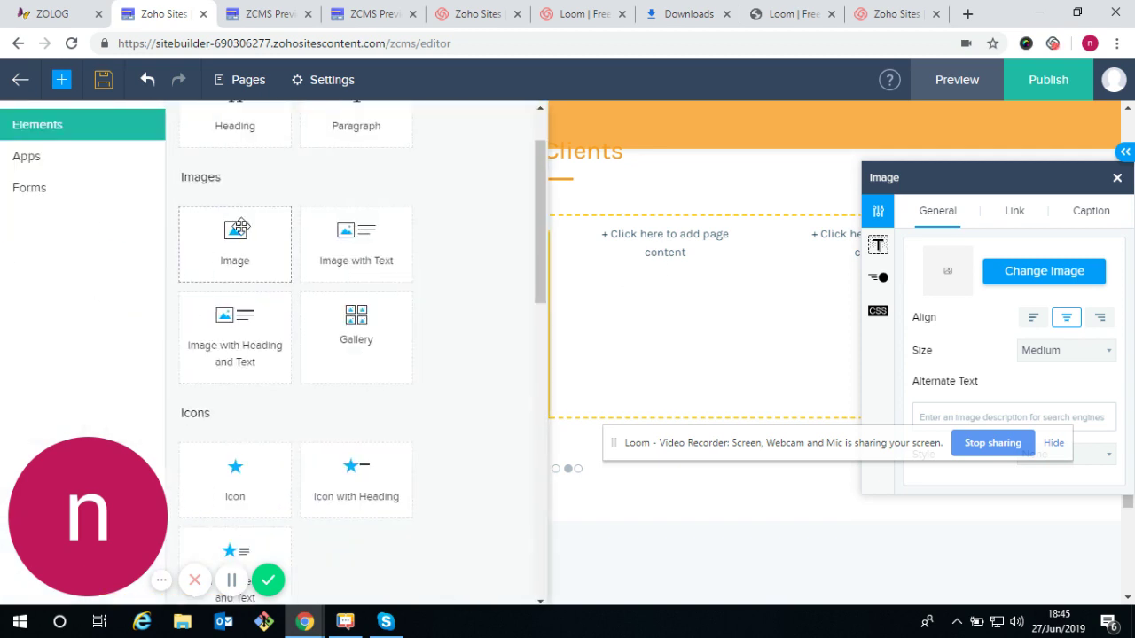
pyautogui.click(235, 255)
pyautogui.click(838, 258)
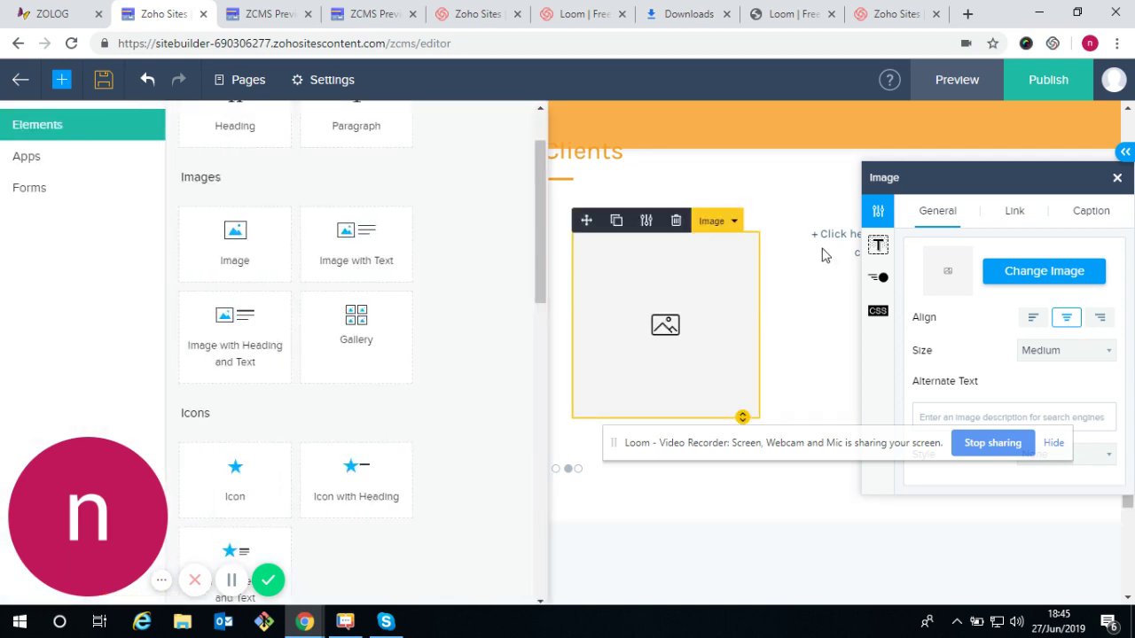
pyautogui.click(246, 252)
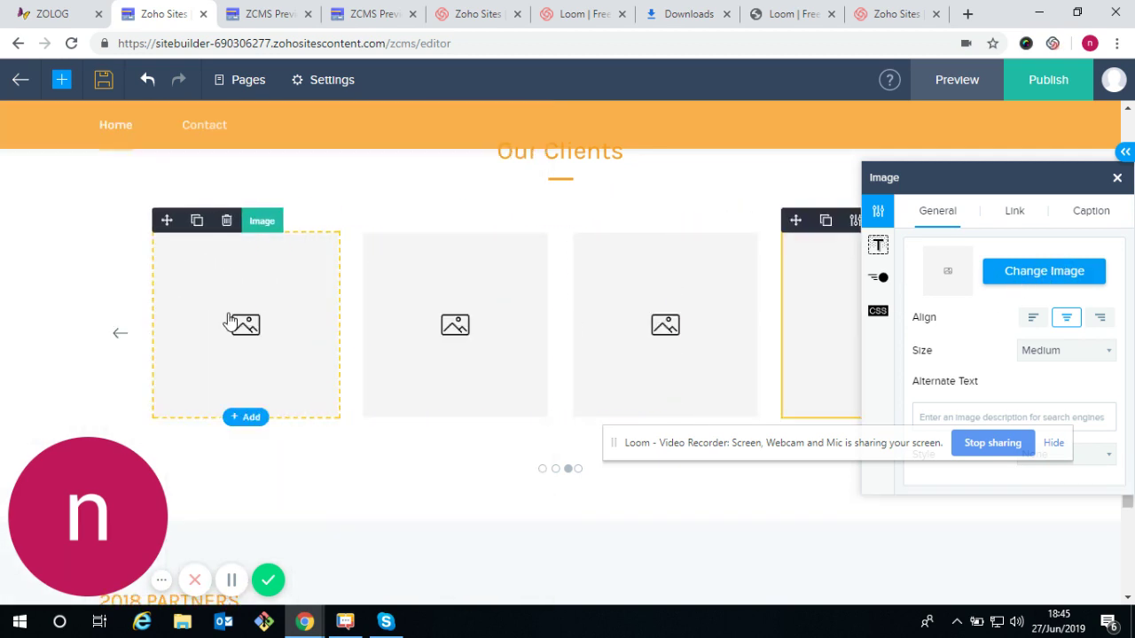
# - Set the third slide's first column image to gm.png and its second column image to cw.png
pyautogui.click(1068, 275)
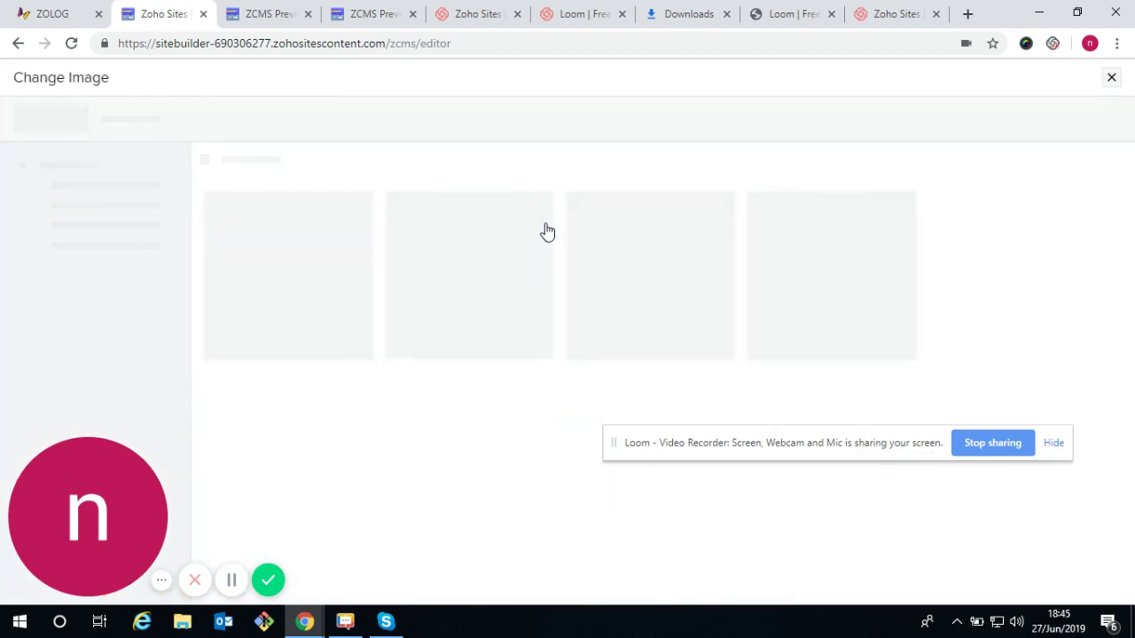
pyautogui.scroll(-3, 431, 393)
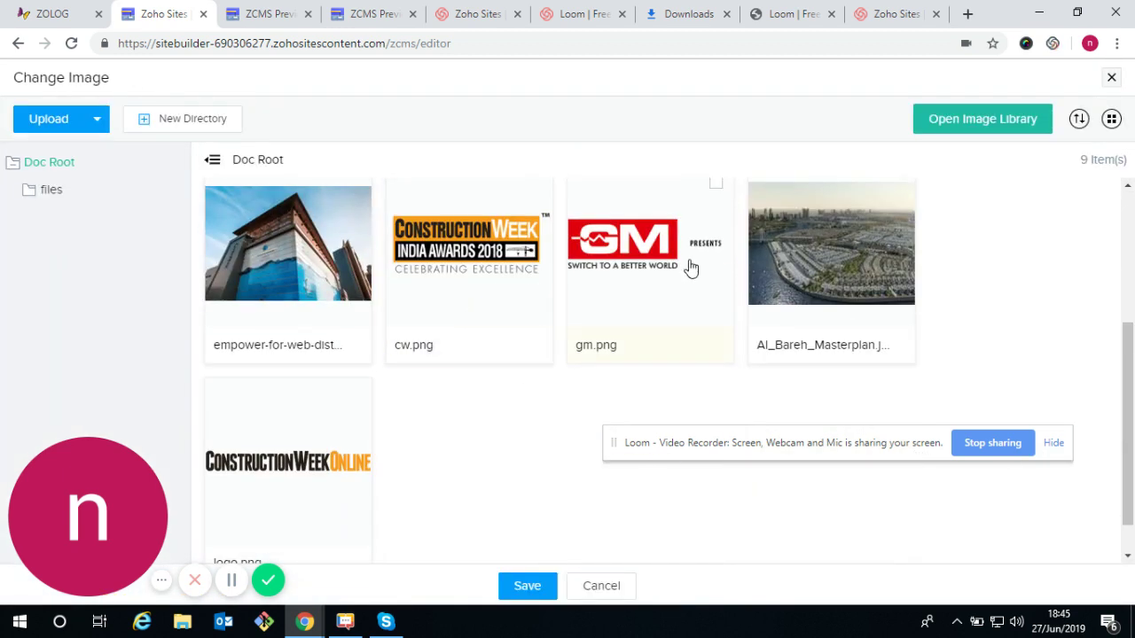
pyautogui.click(654, 260)
pyautogui.click(529, 586)
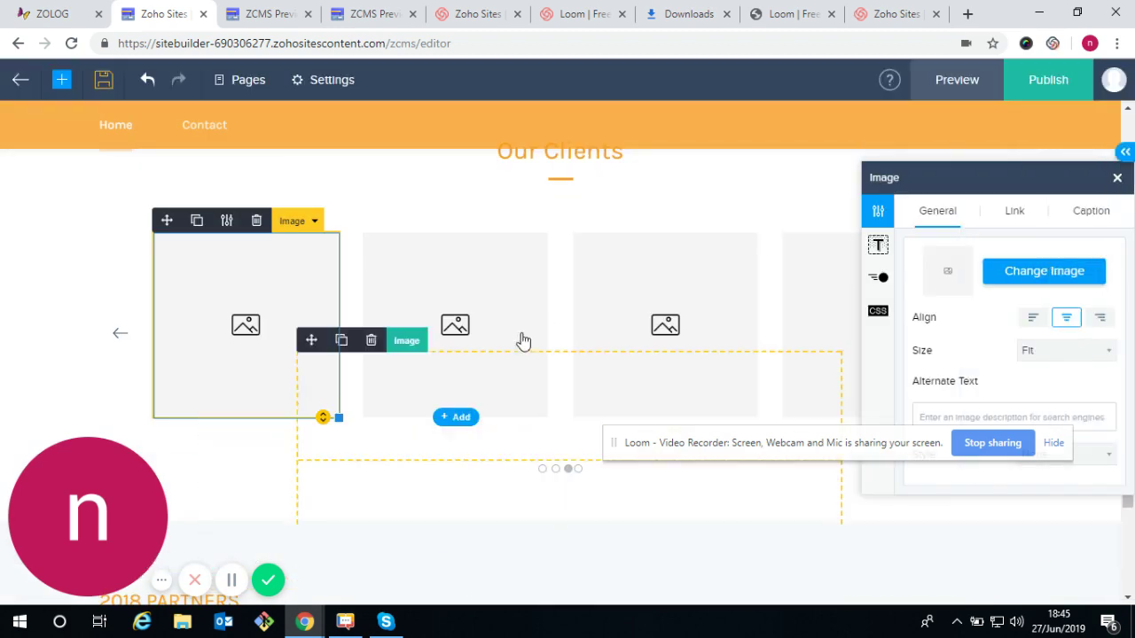
pyautogui.click(455, 313)
pyautogui.click(1045, 274)
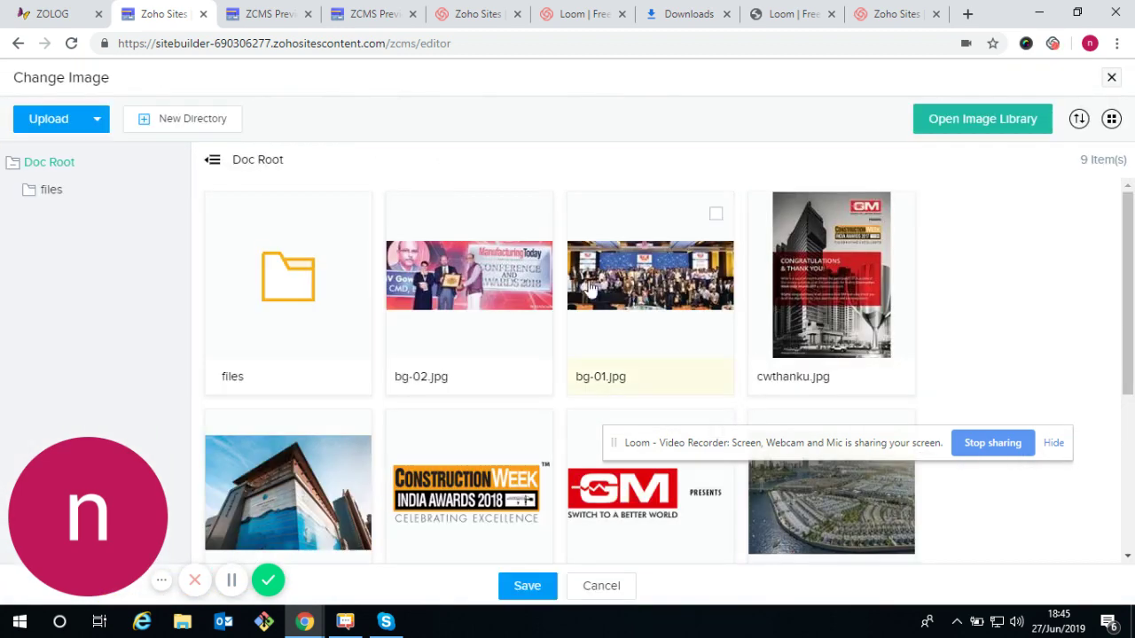
pyautogui.scroll(-3, 665, 481)
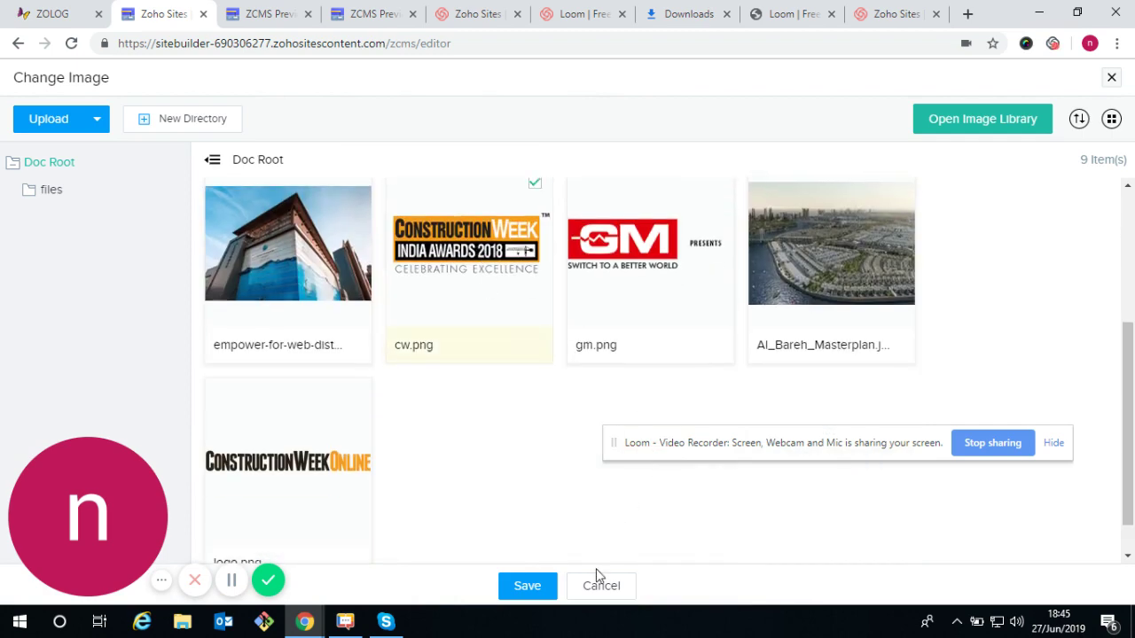
pyautogui.click(548, 596)
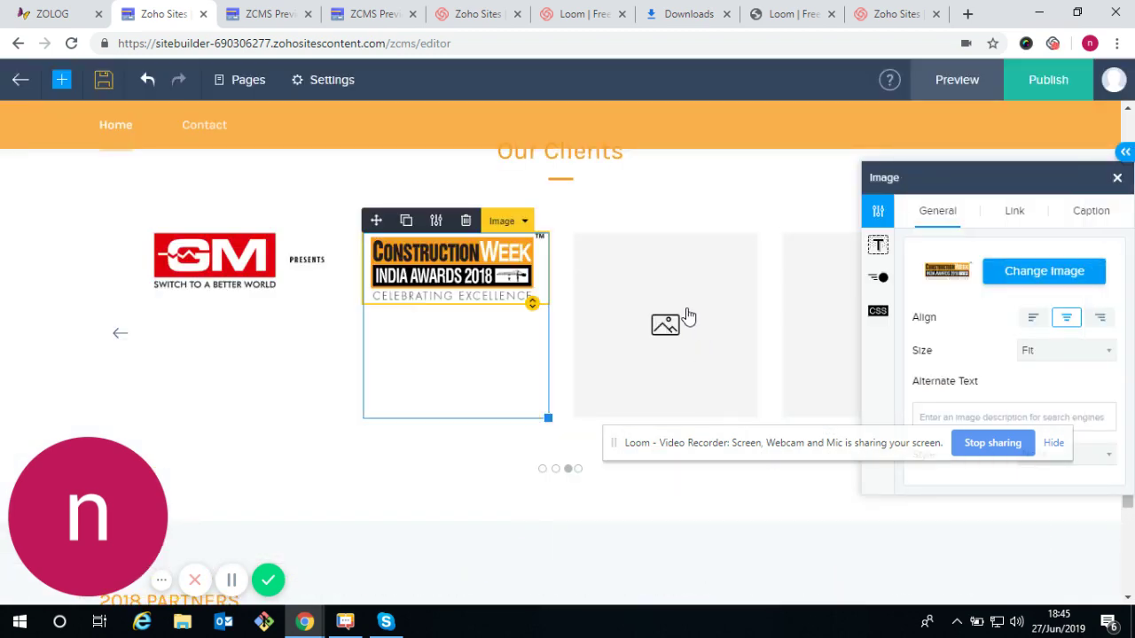
# - Set the third slide's third column image to logo.png and its fourth column image to cw.png, and close the image settings
pyautogui.click(684, 319)
pyautogui.click(1033, 272)
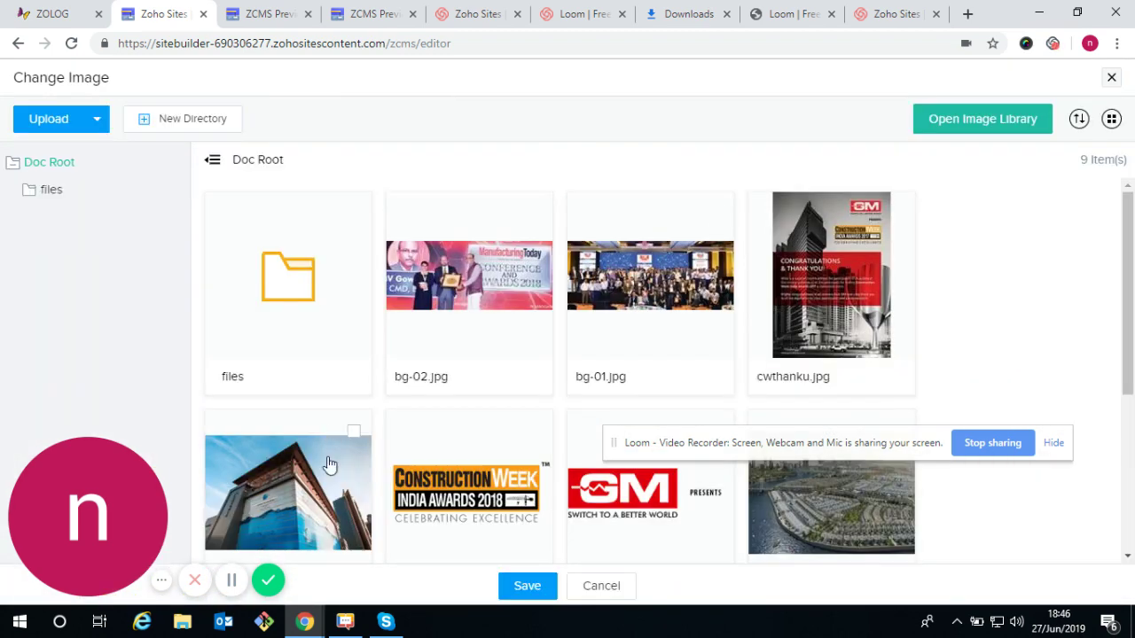
pyautogui.scroll(-3, 416, 468)
pyautogui.click(330, 417)
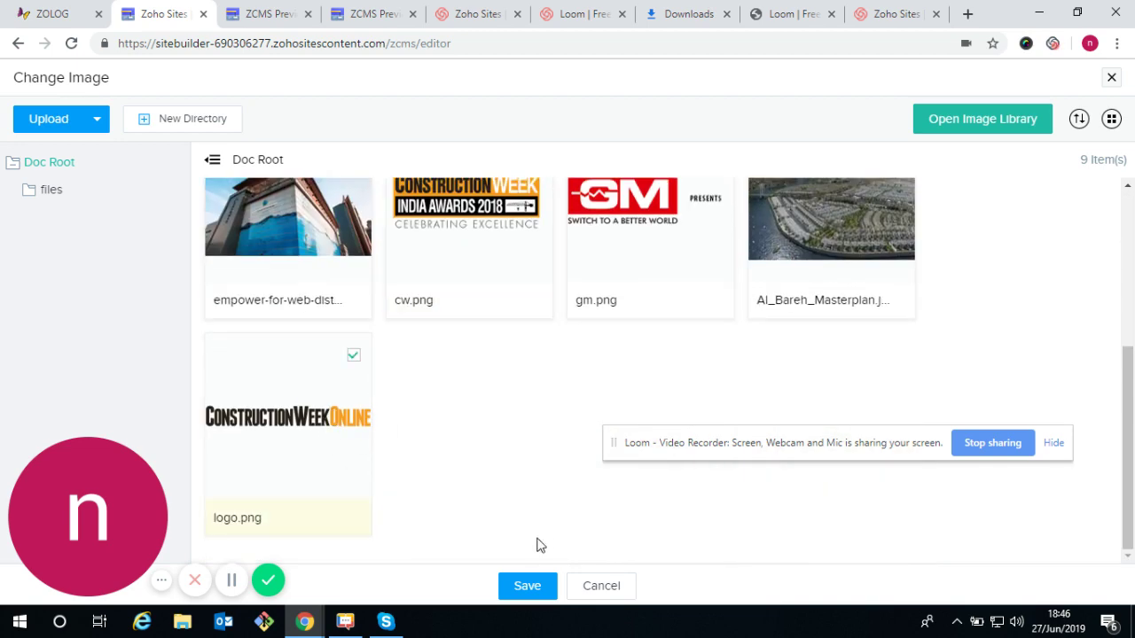
pyautogui.click(525, 589)
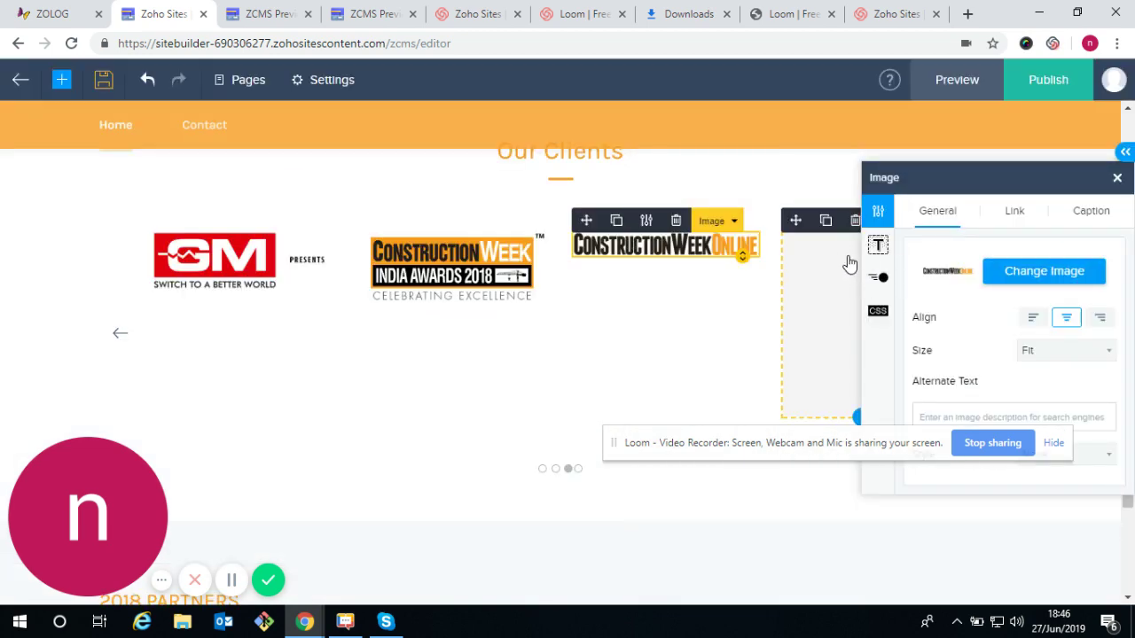
pyautogui.click(1032, 273)
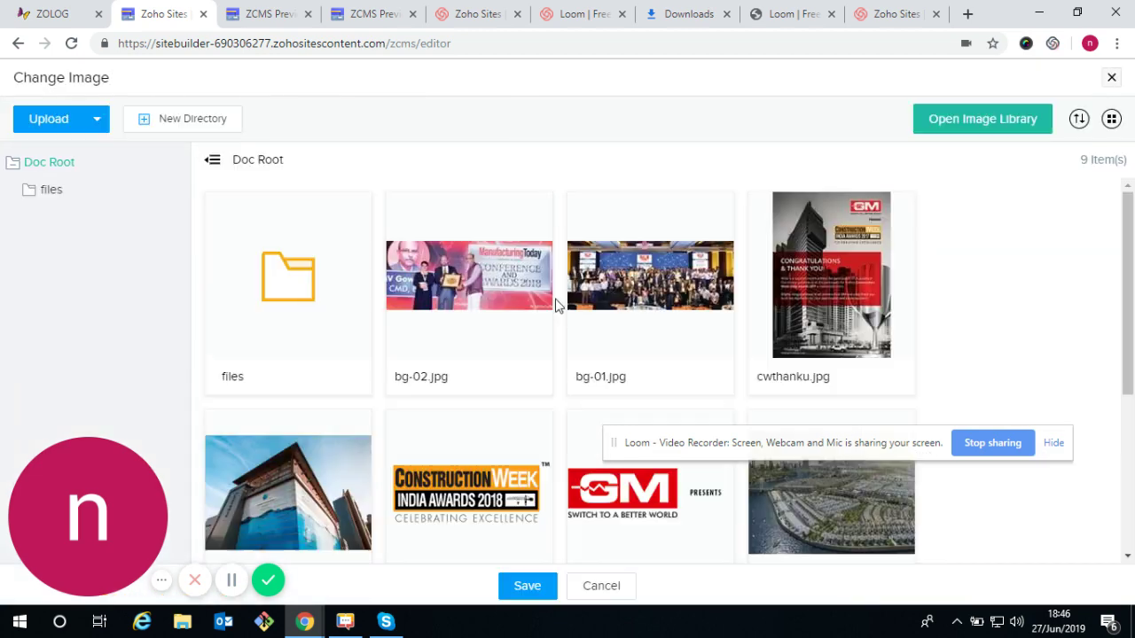
pyautogui.scroll(-3, 626, 254)
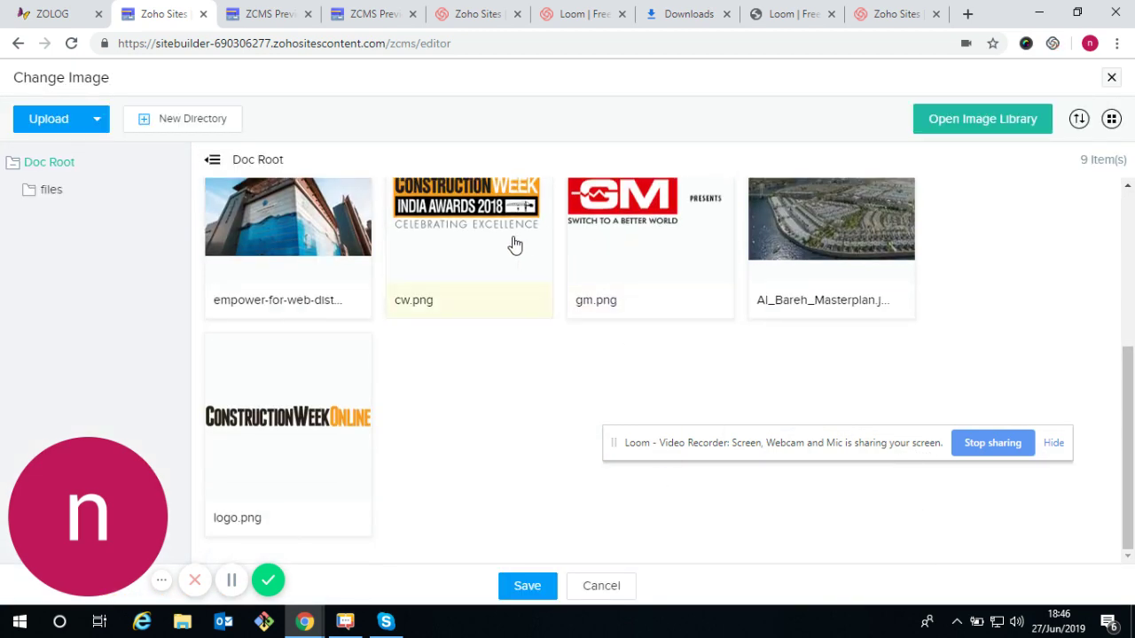
pyautogui.click(540, 590)
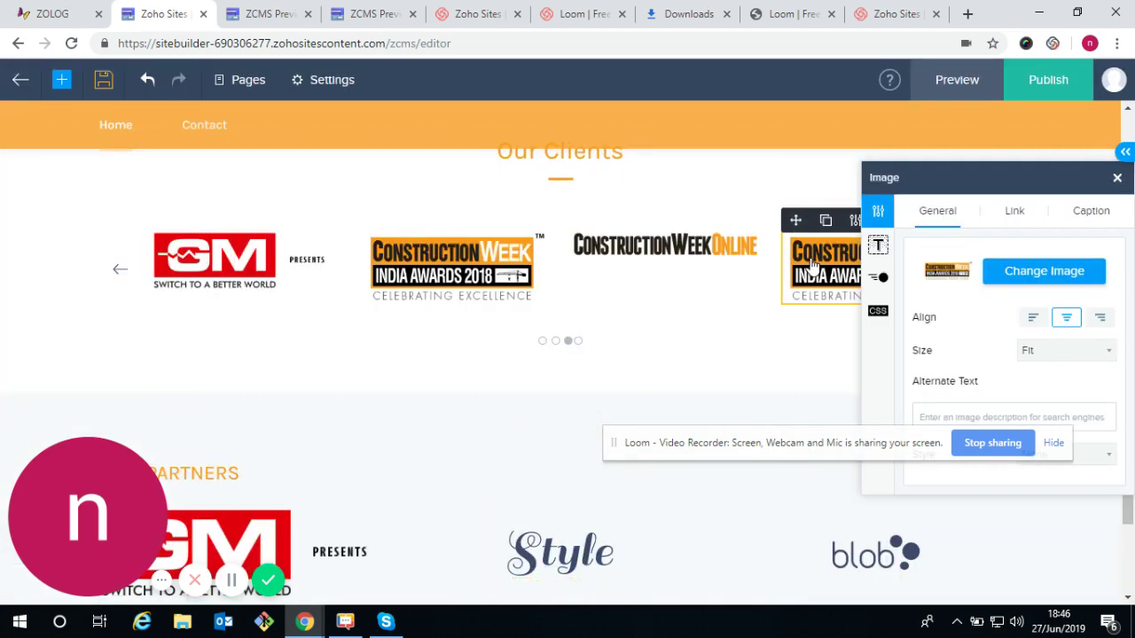
pyautogui.click(1115, 191)
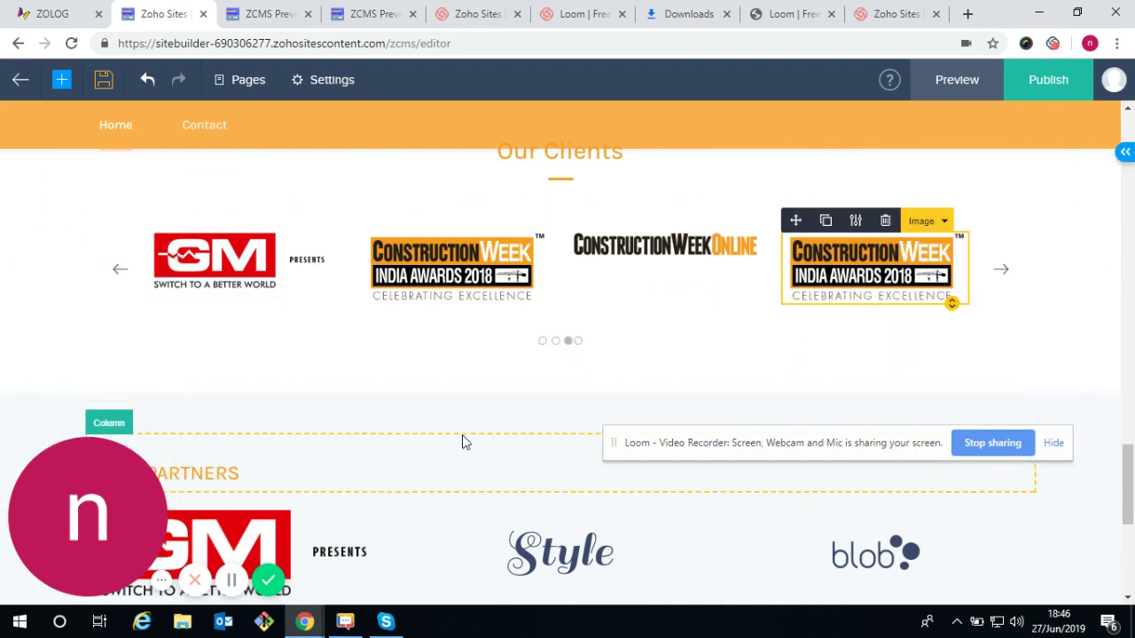
# - Look over the home page sections between the three-column image cards and the footer
pyautogui.scroll(6, 697, 577)
pyautogui.scroll(-3, 845, 499)
pyautogui.scroll(6, 395, 269)
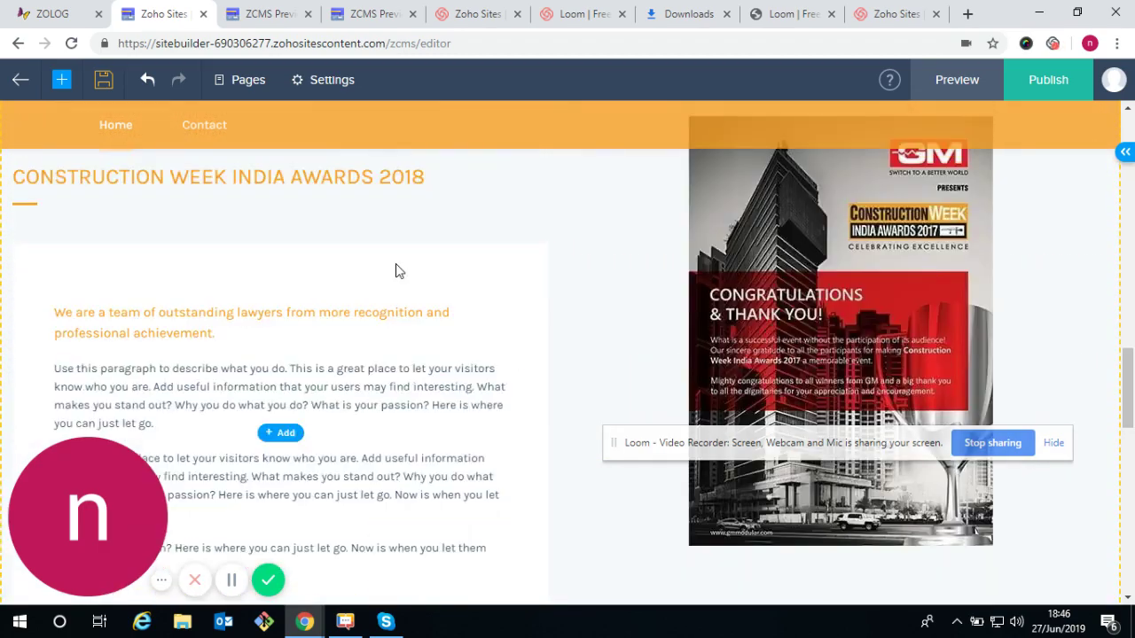
pyautogui.scroll(6, 293, 270)
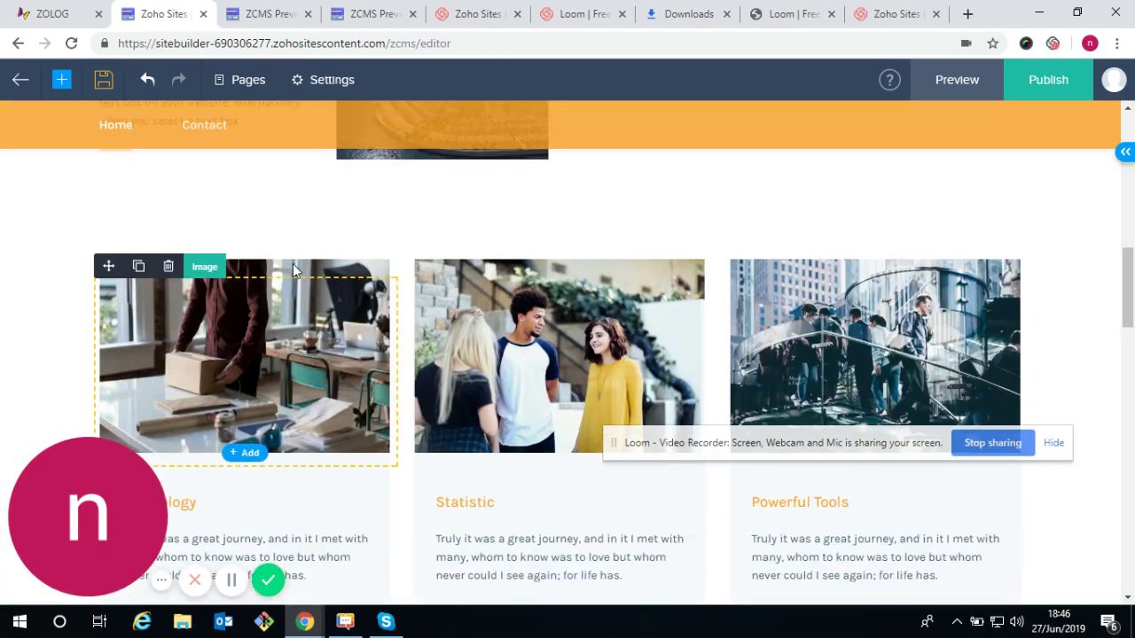
pyautogui.scroll(-10, 768, 371)
pyautogui.scroll(-10, 772, 402)
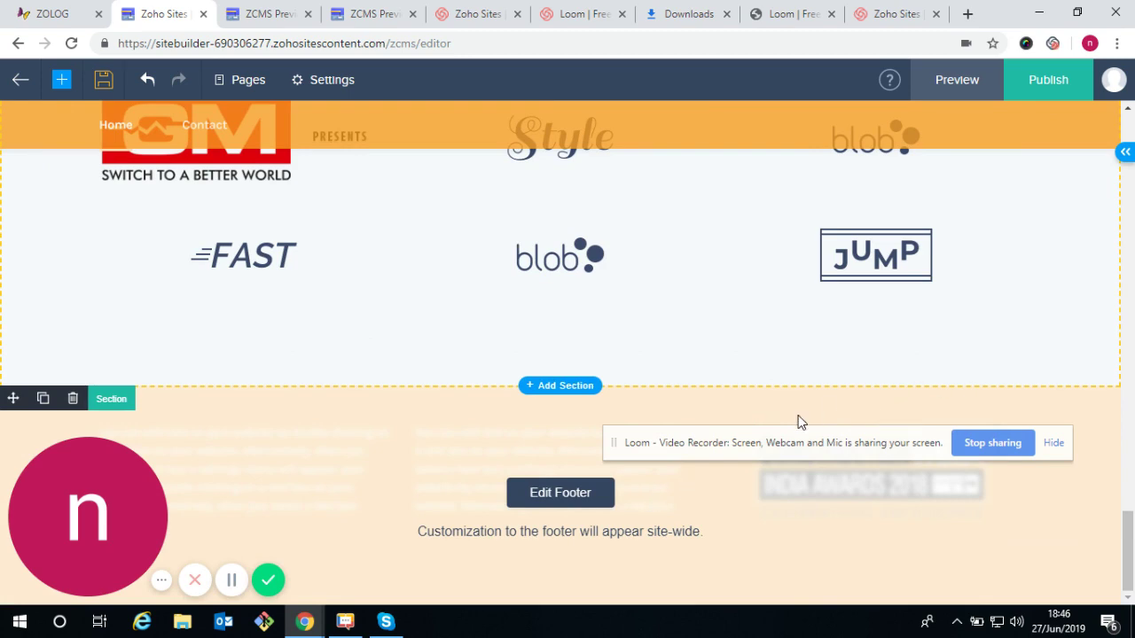
pyautogui.scroll(10, 798, 422)
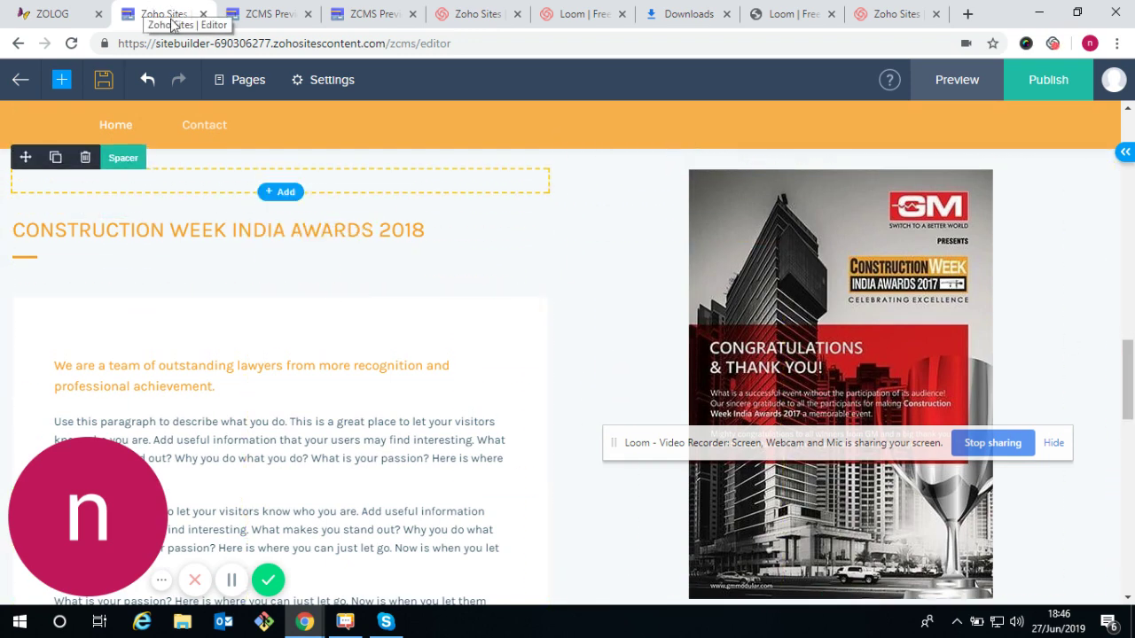
# - Open the Contact page for editing and delete its heading and the paragraph below it
pyautogui.click(219, 128)
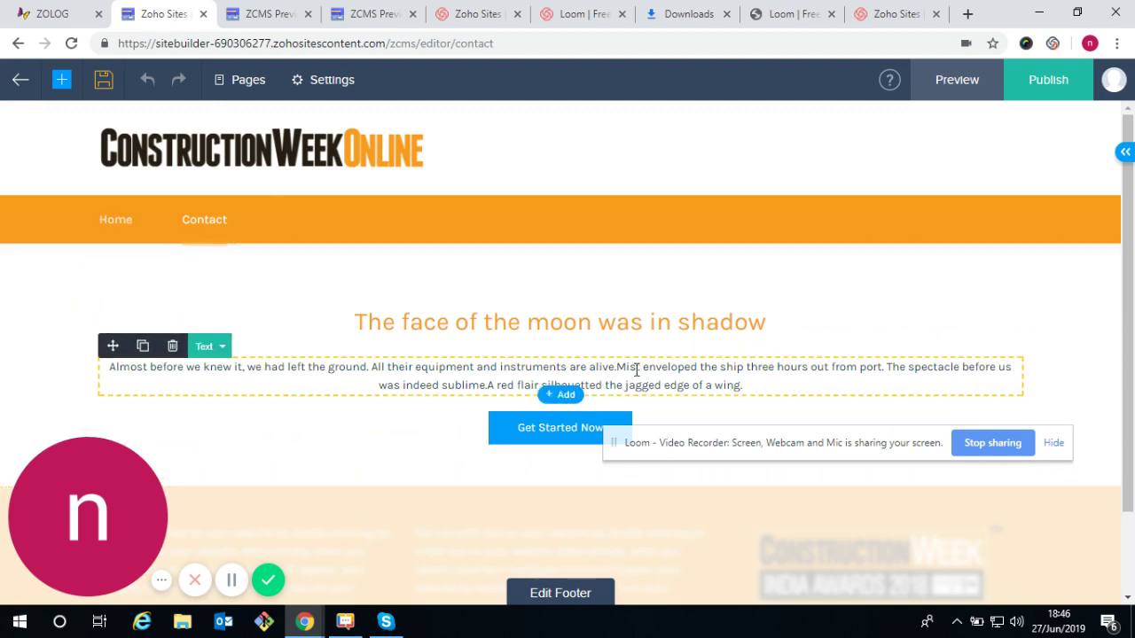
pyautogui.scroll(-1, 635, 369)
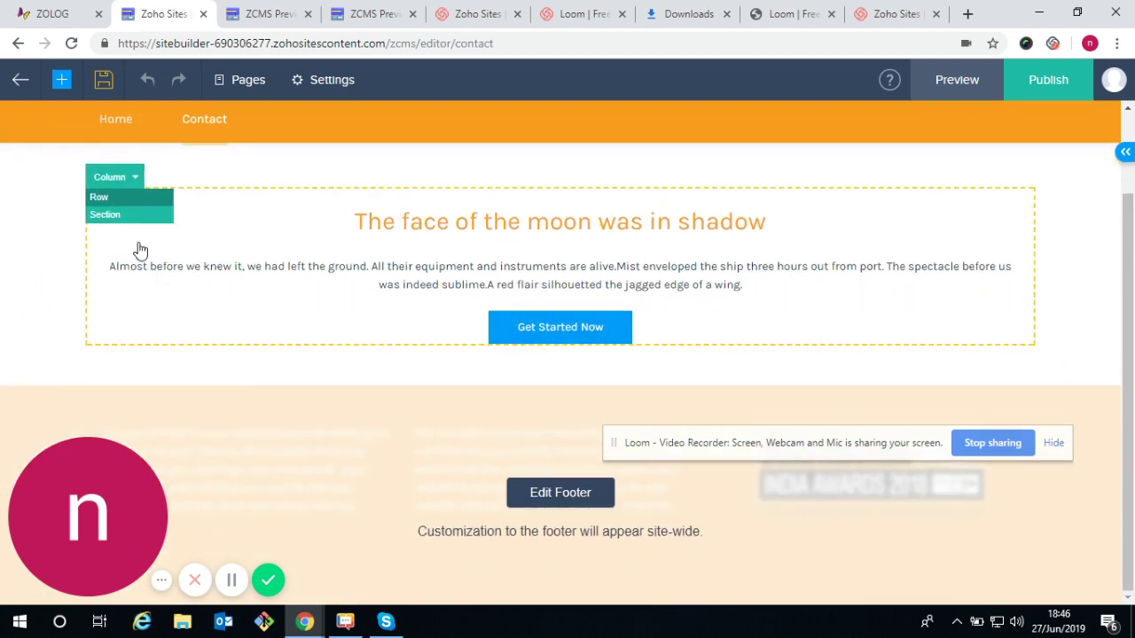
pyautogui.click(174, 190)
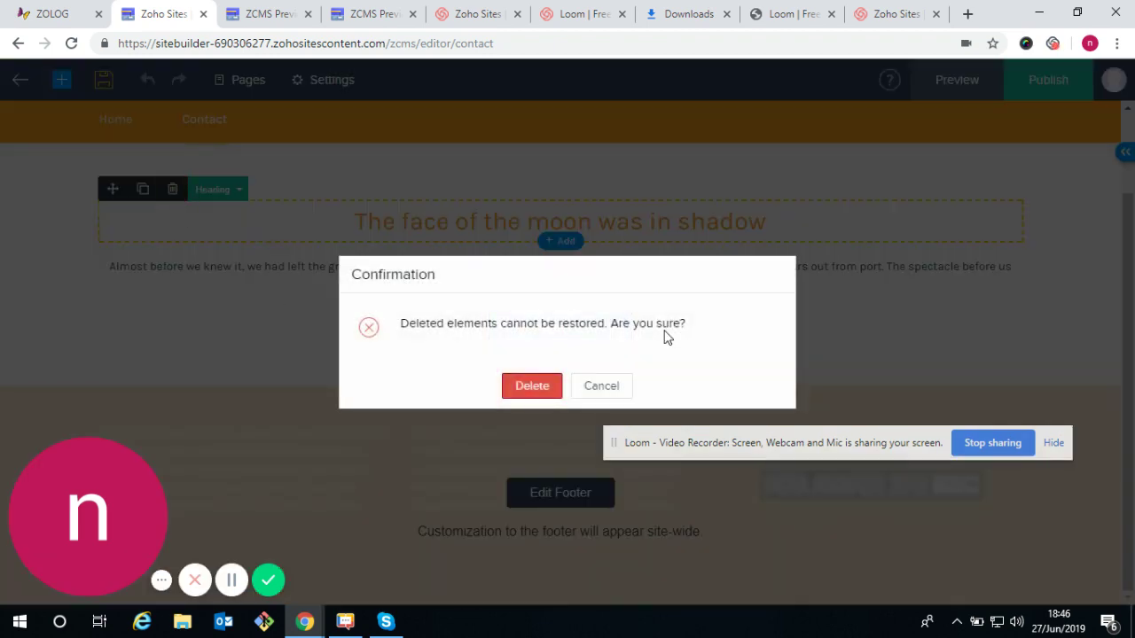
pyautogui.click(545, 392)
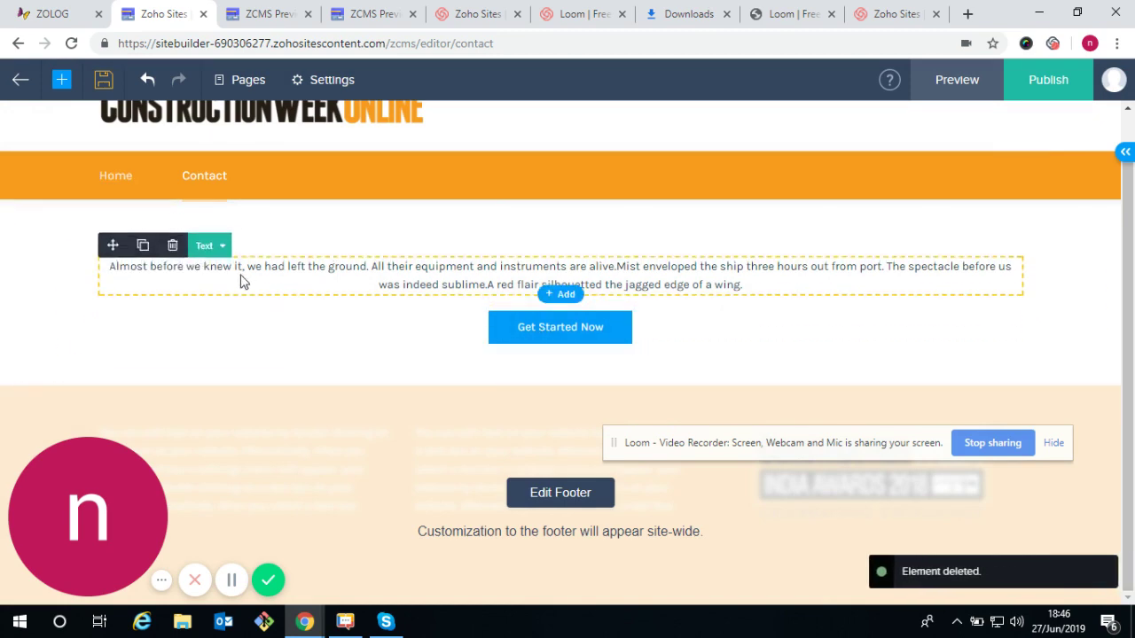
pyautogui.click(174, 247)
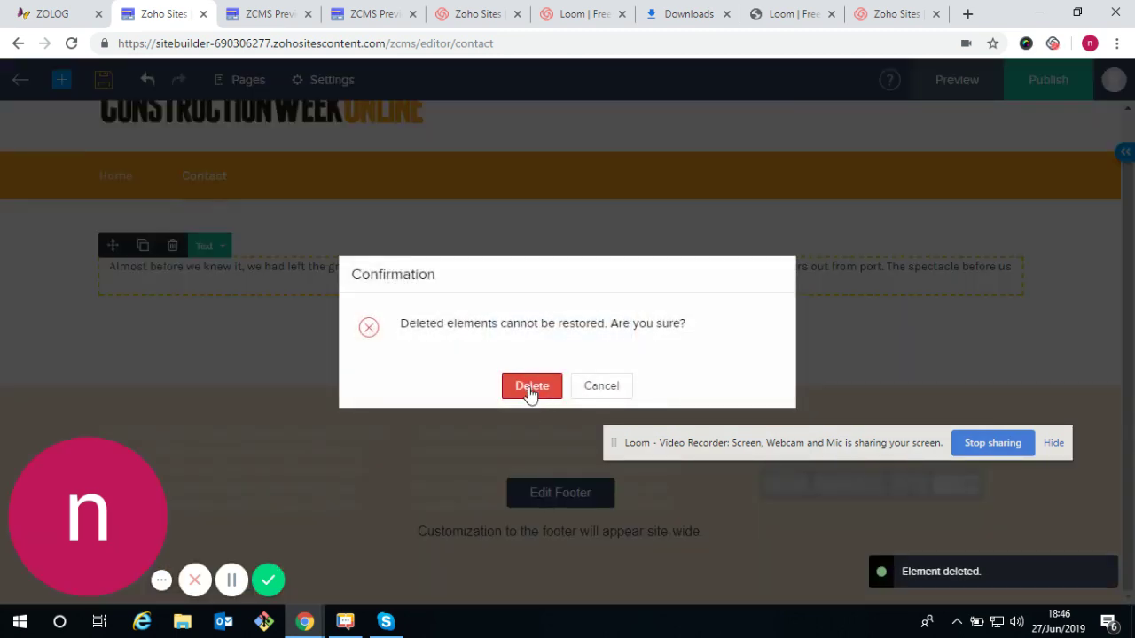
pyautogui.click(530, 391)
# - Delete the Get Started Now button from the Contact page
pyautogui.moveTo(132, 288)
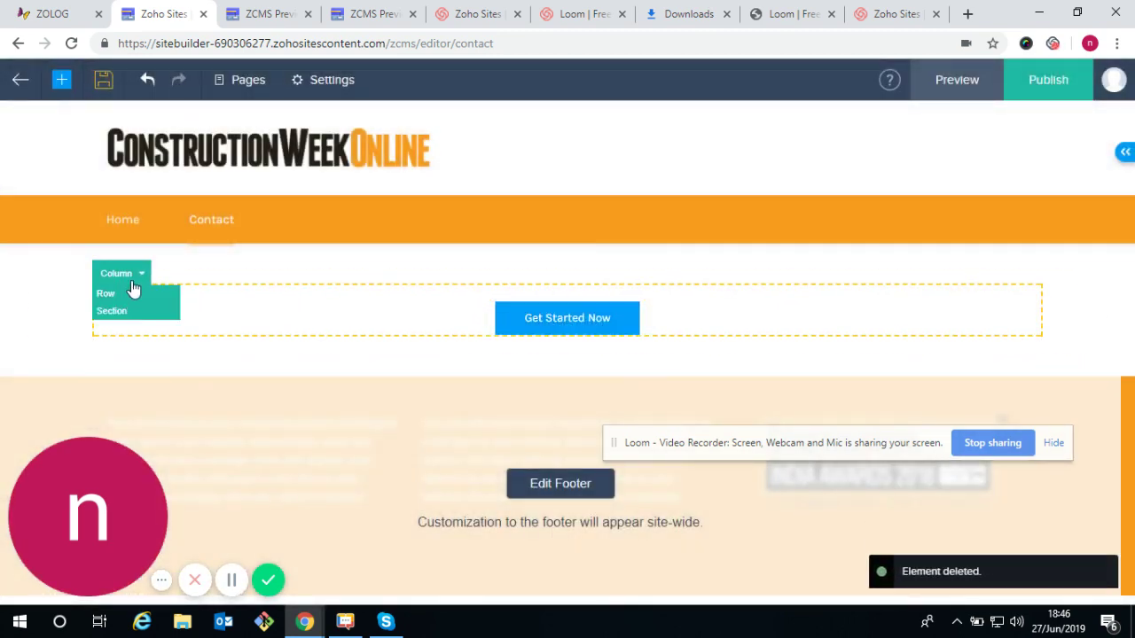
pyautogui.moveTo(316, 319)
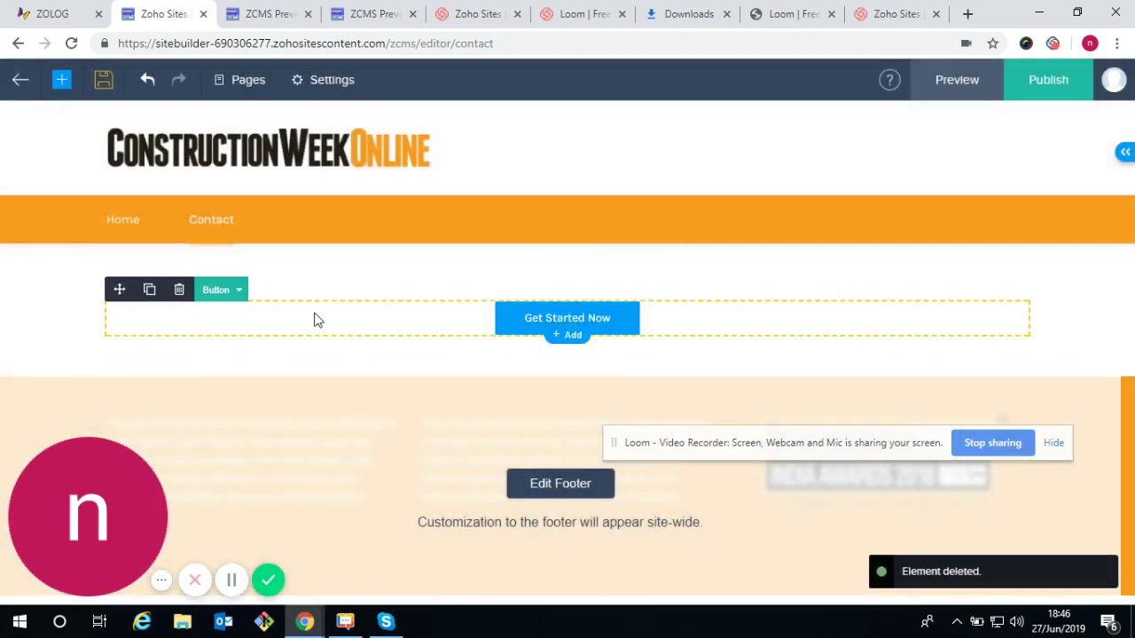
pyautogui.click(180, 295)
pyautogui.click(514, 391)
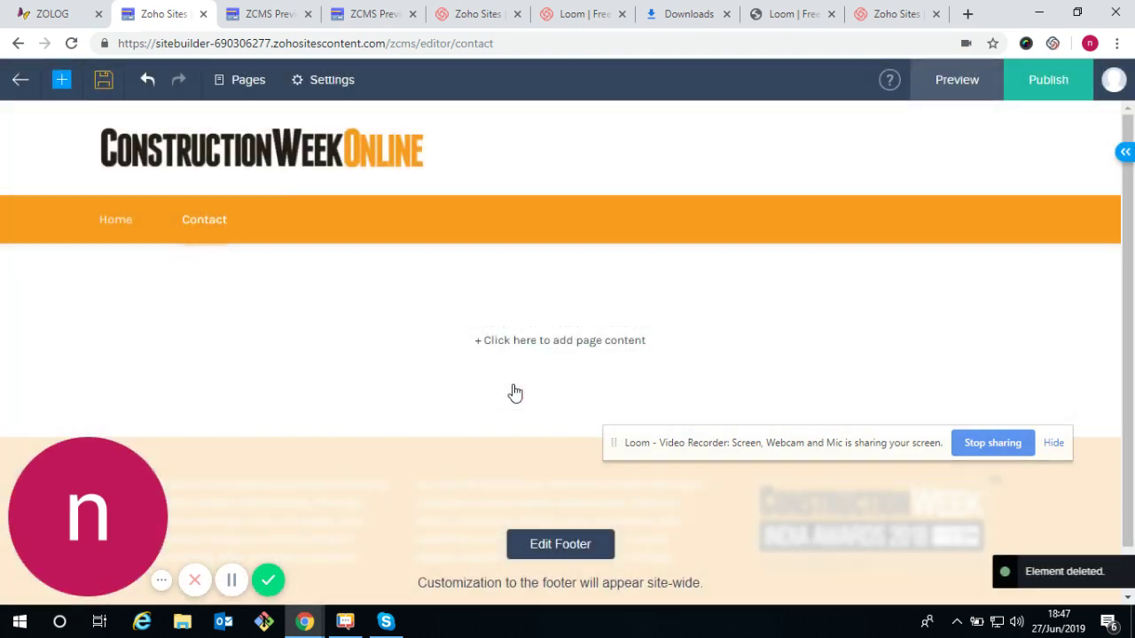
# - Add the ready-made Contact Us form to the empty Contact page and look it over
pyautogui.click(543, 339)
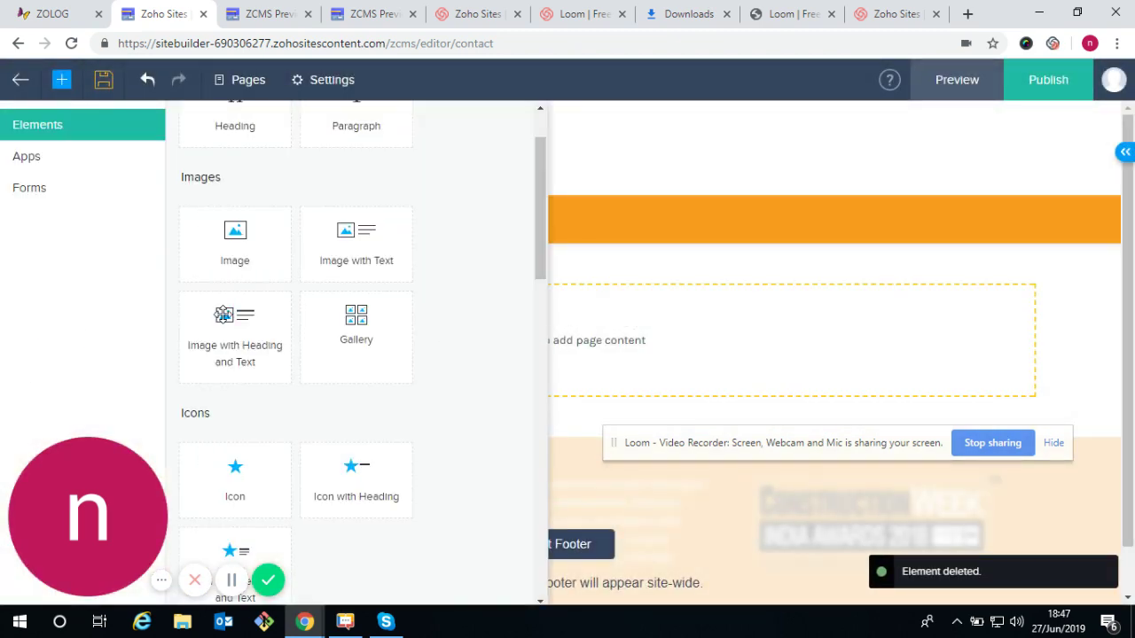
pyautogui.click(27, 188)
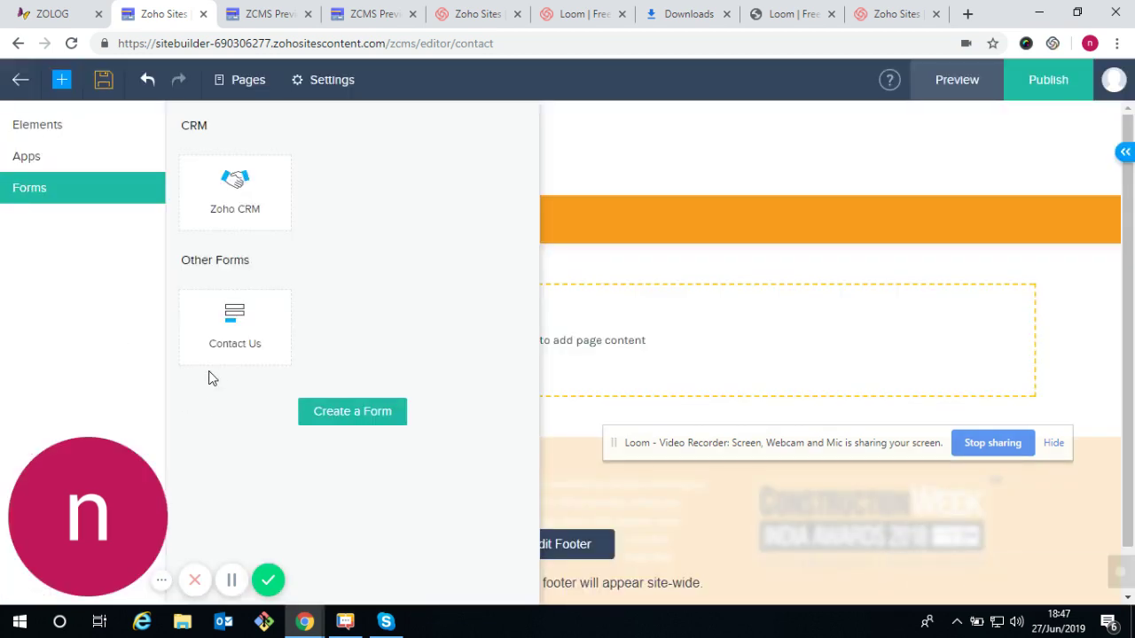
pyautogui.click(239, 337)
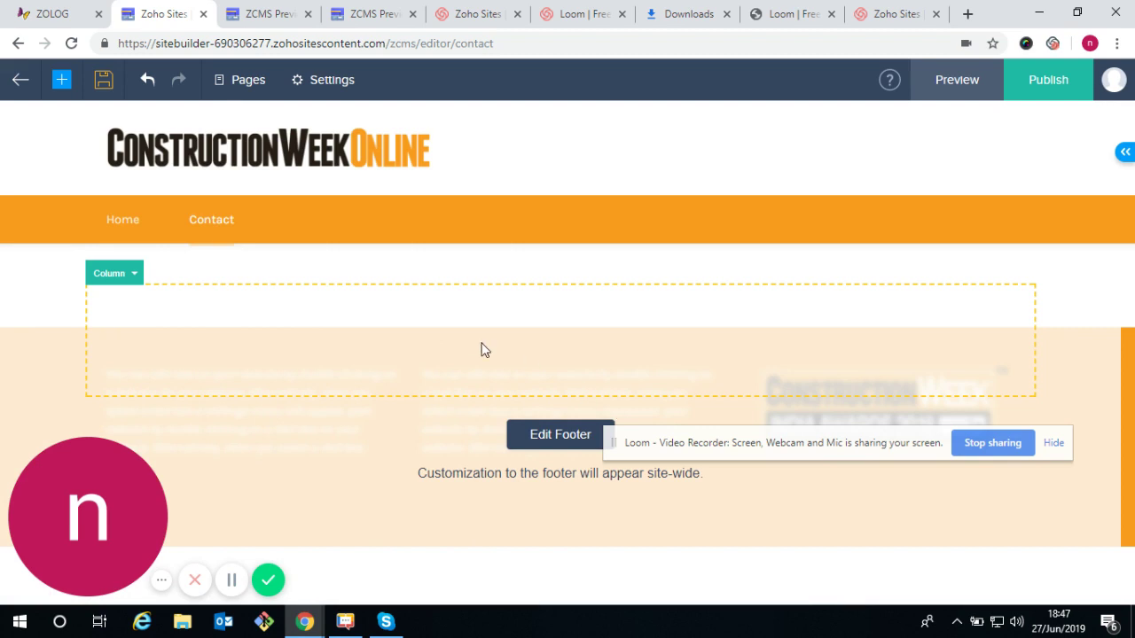
pyautogui.click(218, 346)
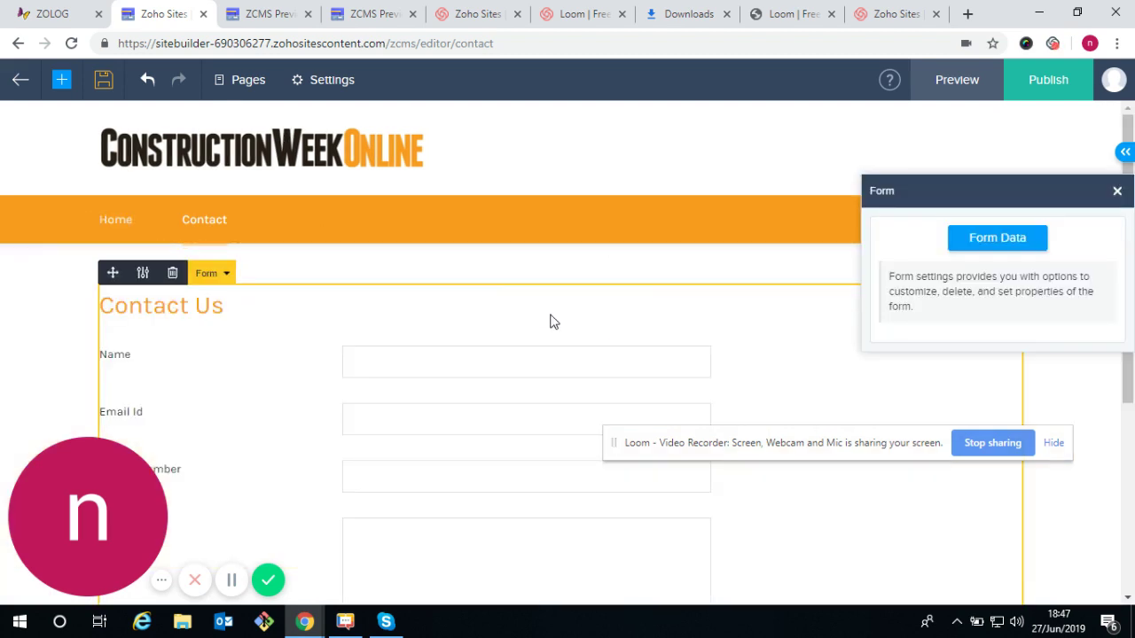
pyautogui.scroll(-4, 572, 390)
pyautogui.scroll(4, 423, 248)
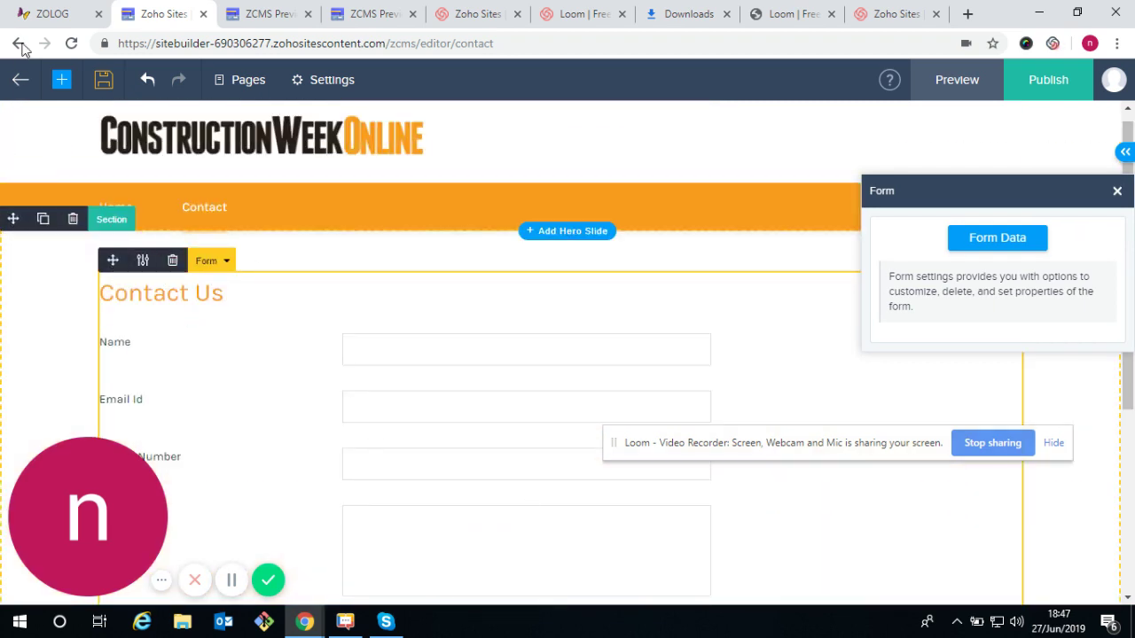
# - Preview the Contact Us and Party Invitation form templates, and create a custom form named "awards nomination form"
pyautogui.click(62, 81)
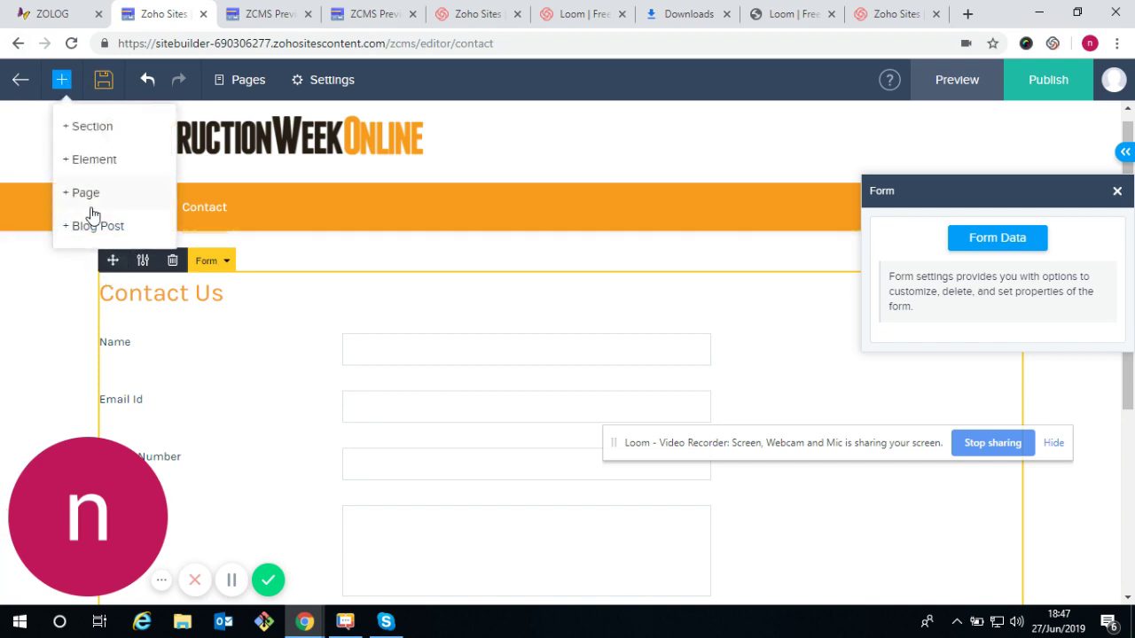
pyautogui.click(96, 164)
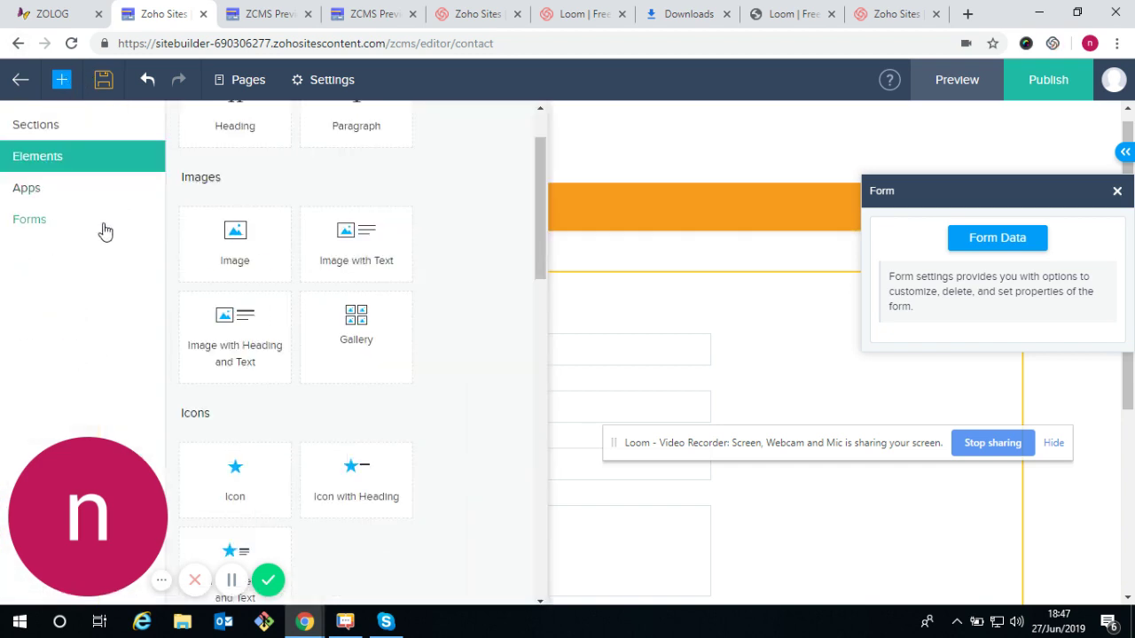
pyautogui.click(36, 220)
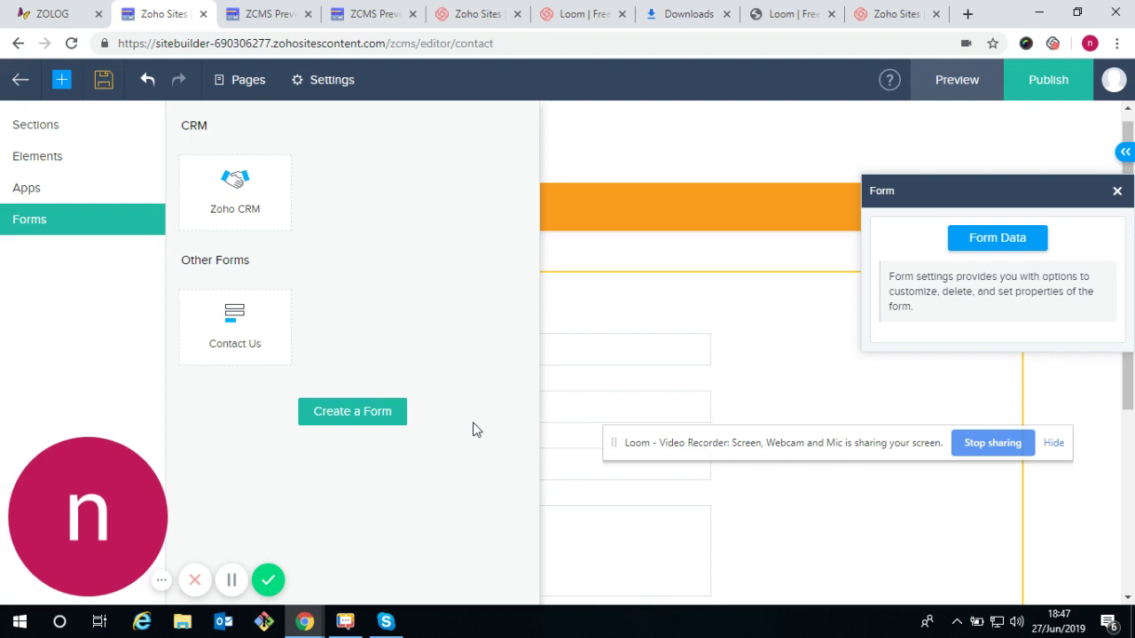
pyautogui.click(382, 414)
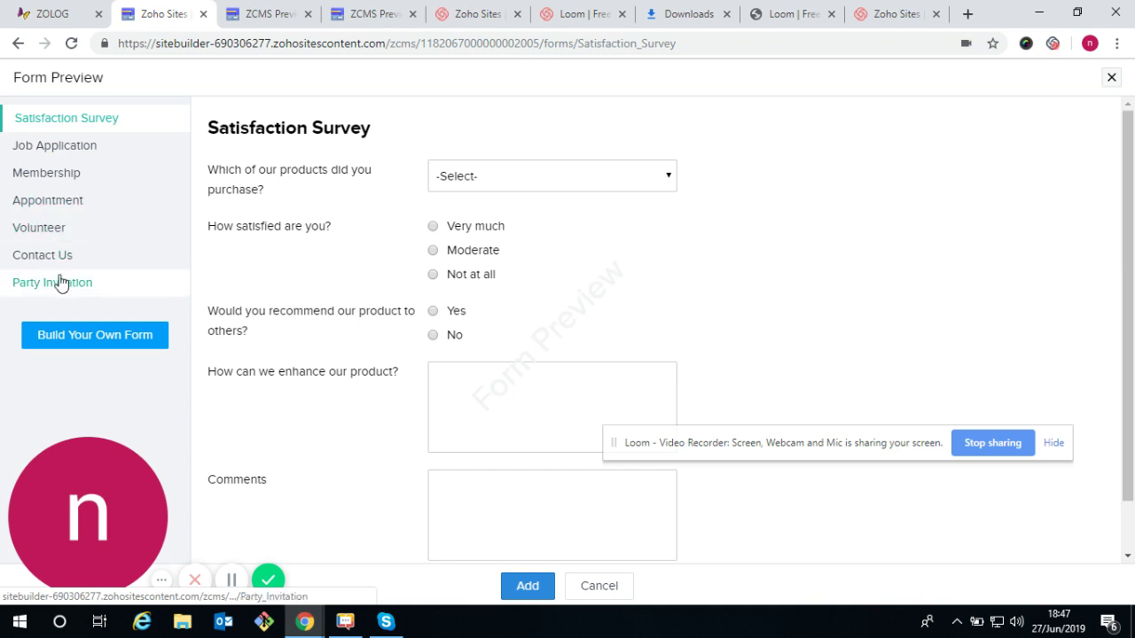
pyautogui.click(20, 257)
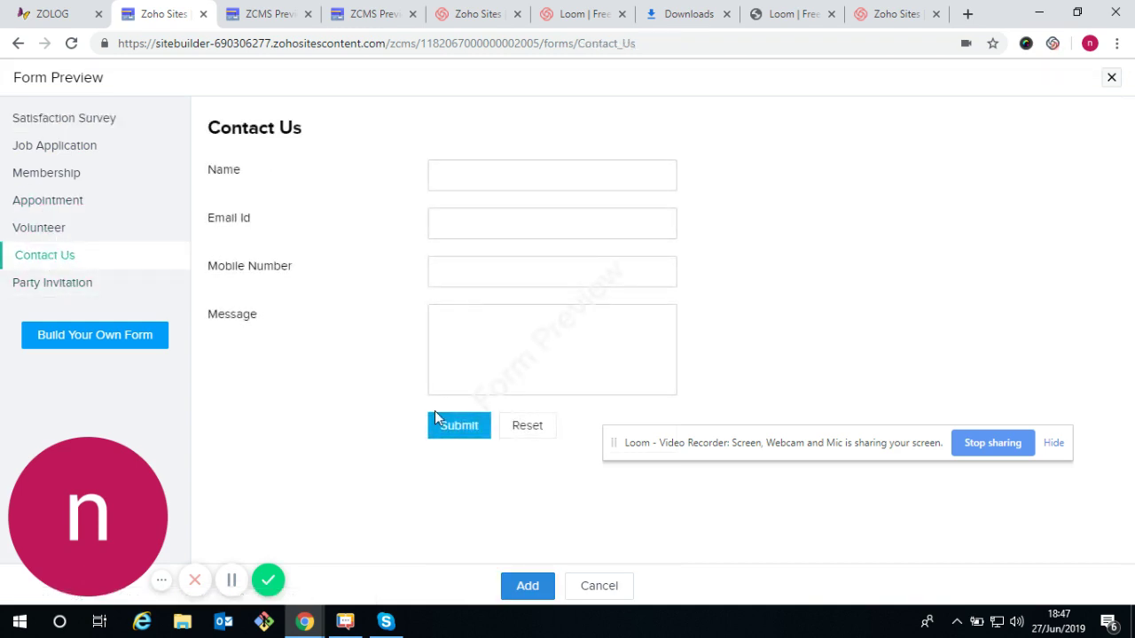
pyautogui.click(47, 286)
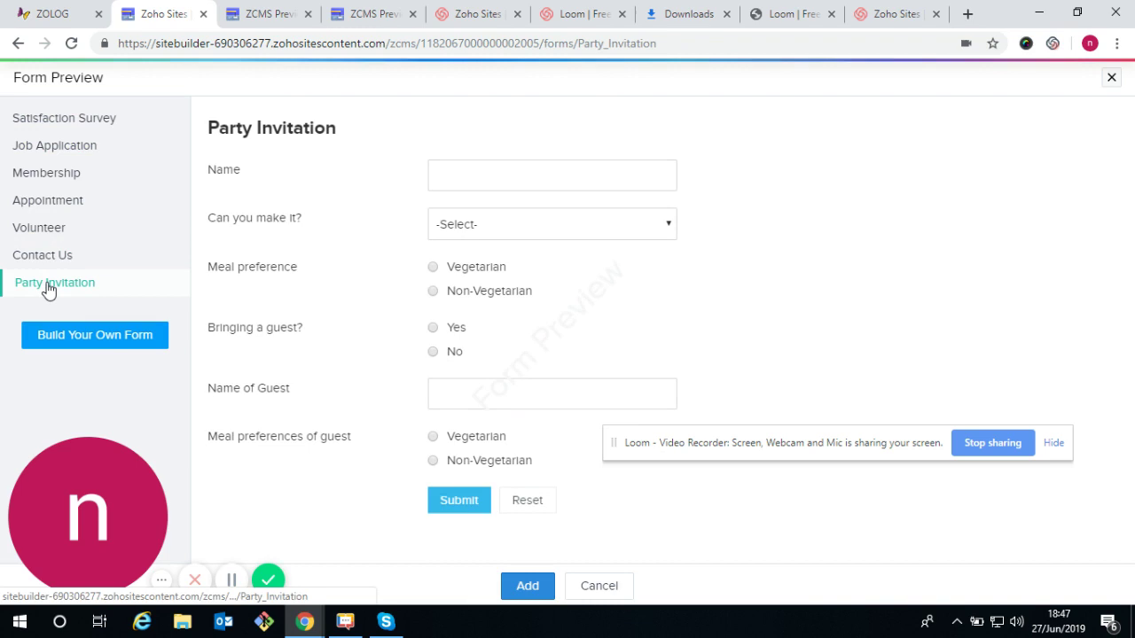
pyautogui.click(104, 339)
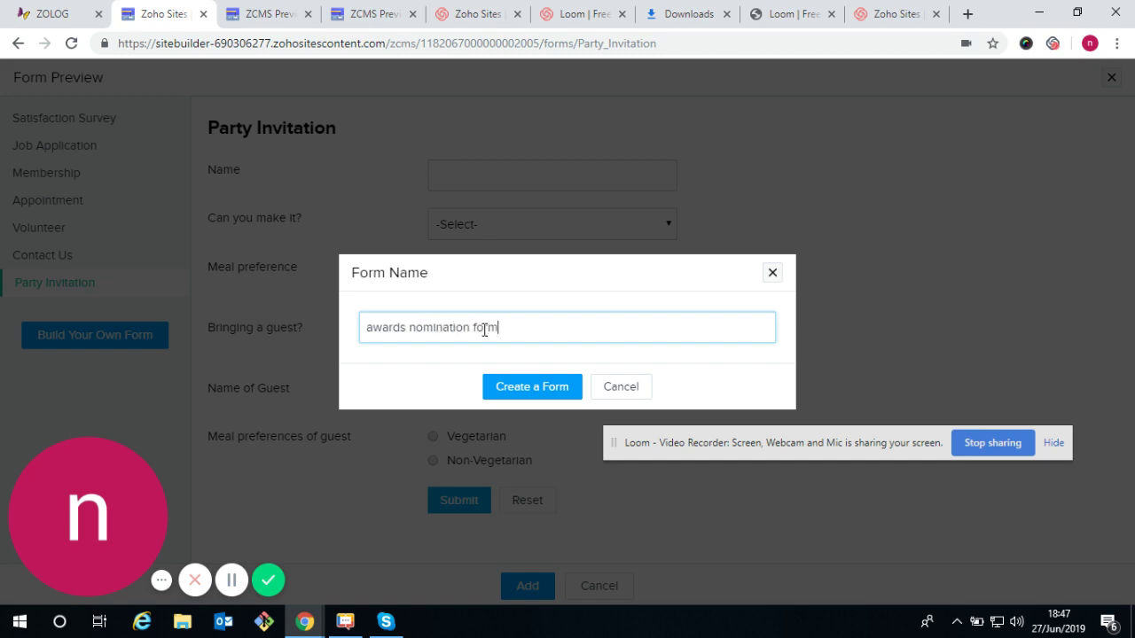
pyautogui.click(531, 387)
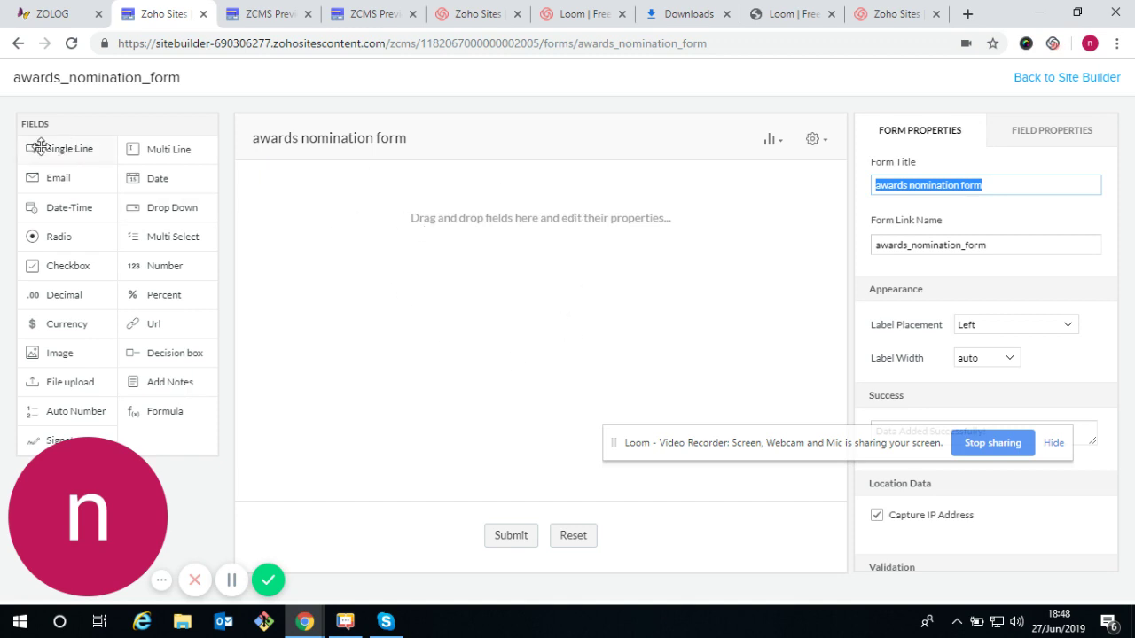
# - Add a Single Line field to the awards nomination form and name it NAME
pyautogui.moveTo(49, 148); pyautogui.dragTo(311, 189)
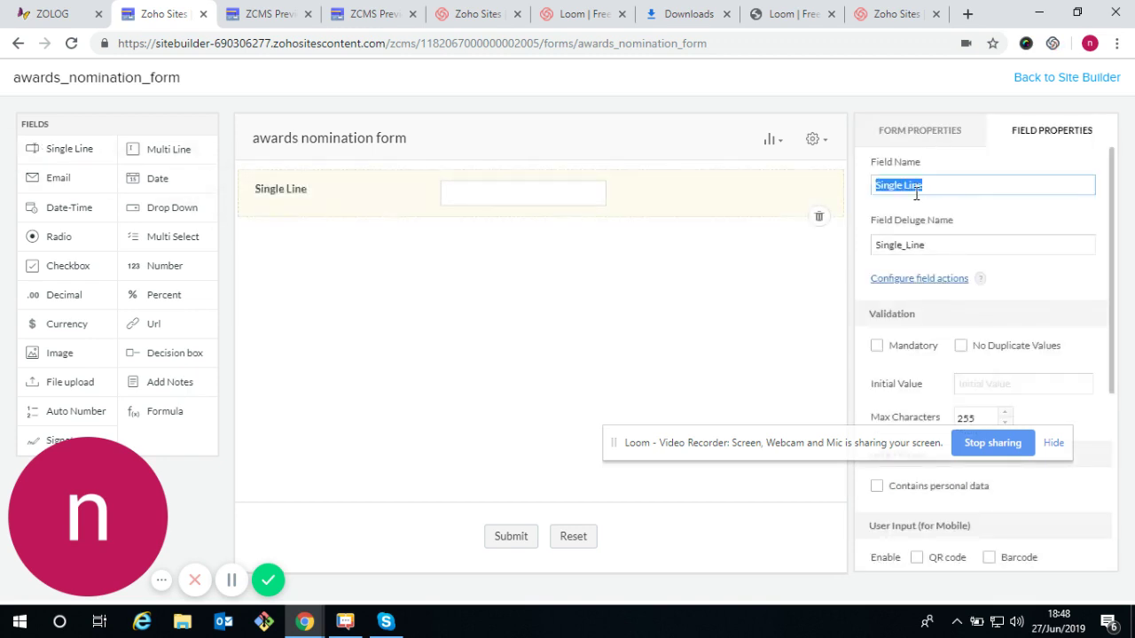
pyautogui.click(924, 185)
pyautogui.press('BackSpace')
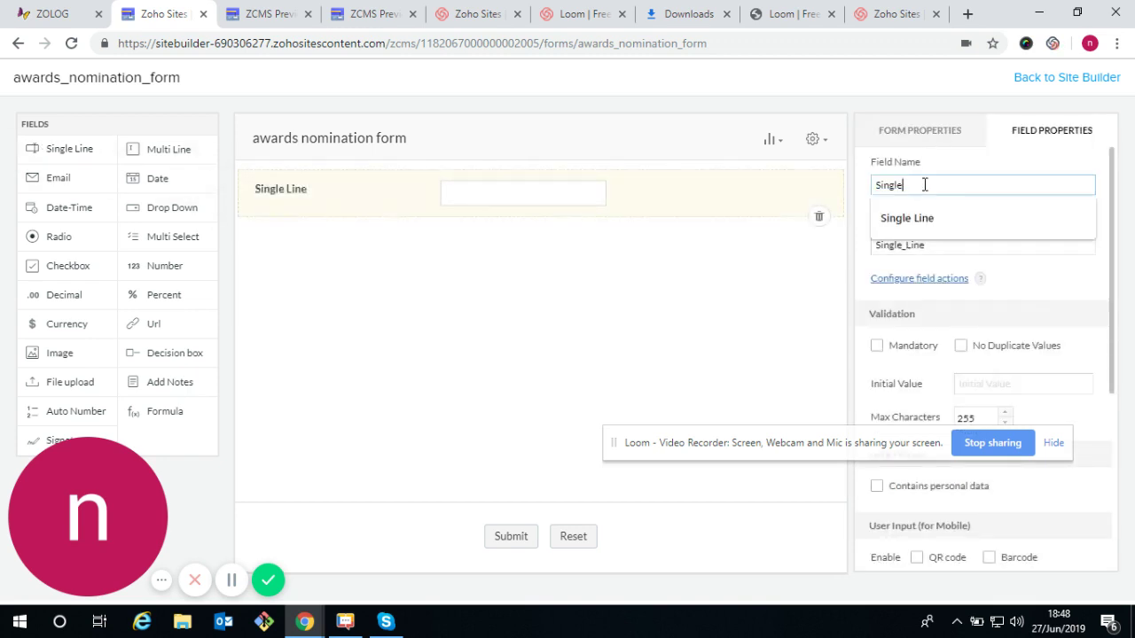
pyautogui.press('BackSpace')
pyautogui.press('BackSpace')
pyautogui.press('BackSpace')
pyautogui.press('BackSpace')
pyautogui.press('BackSpace')
pyautogui.press('BackSpace')
pyautogui.write('N')
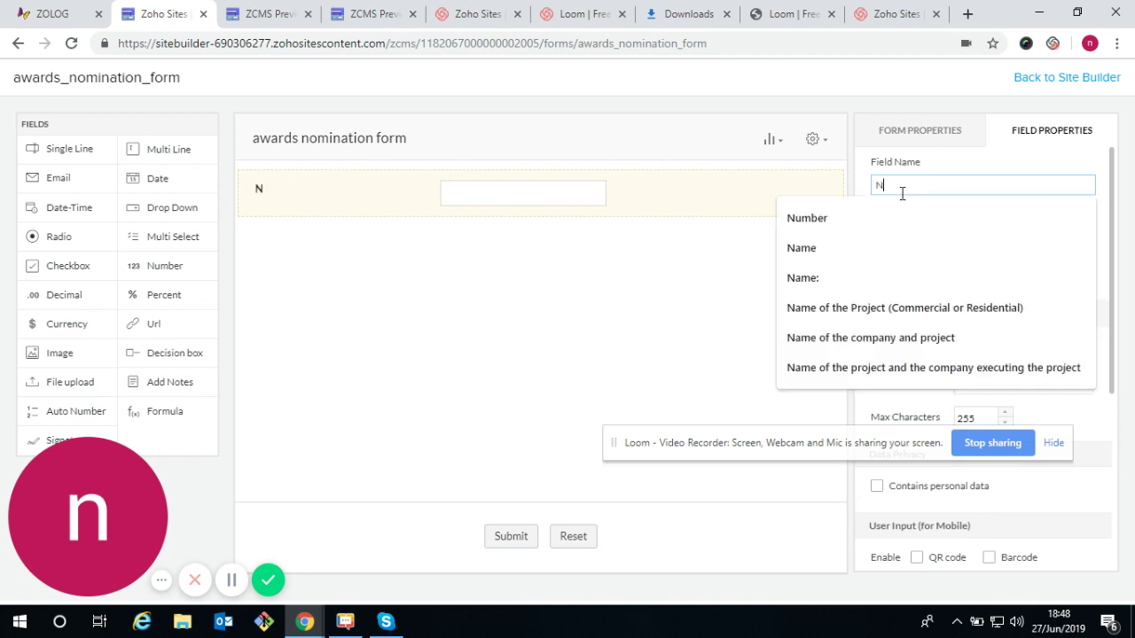
pyautogui.write('AME')
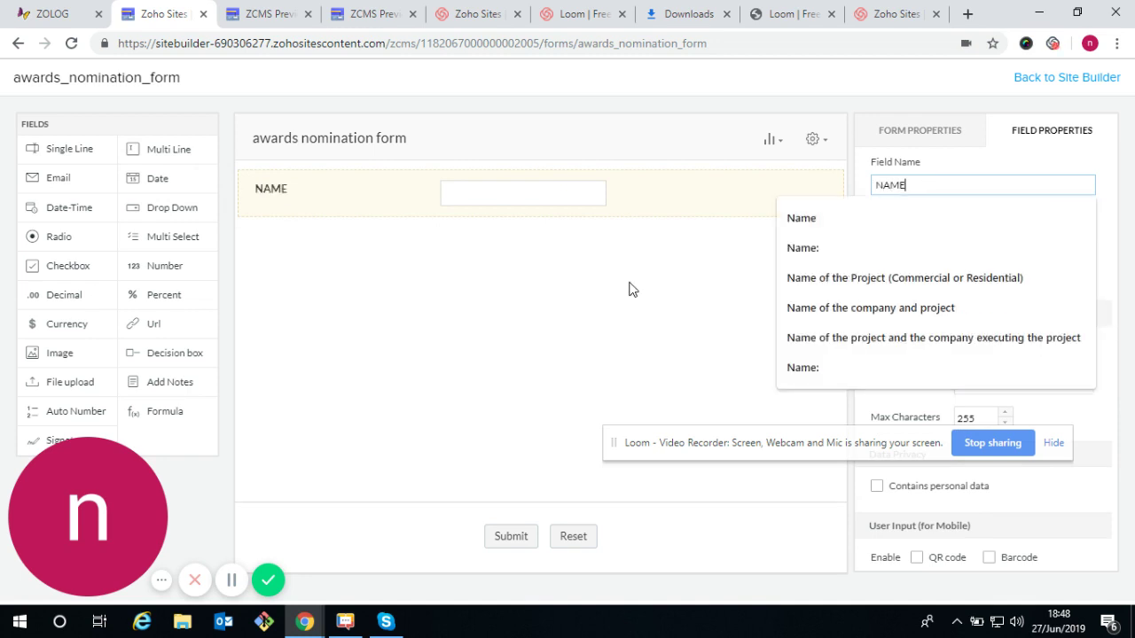
pyautogui.click(317, 210)
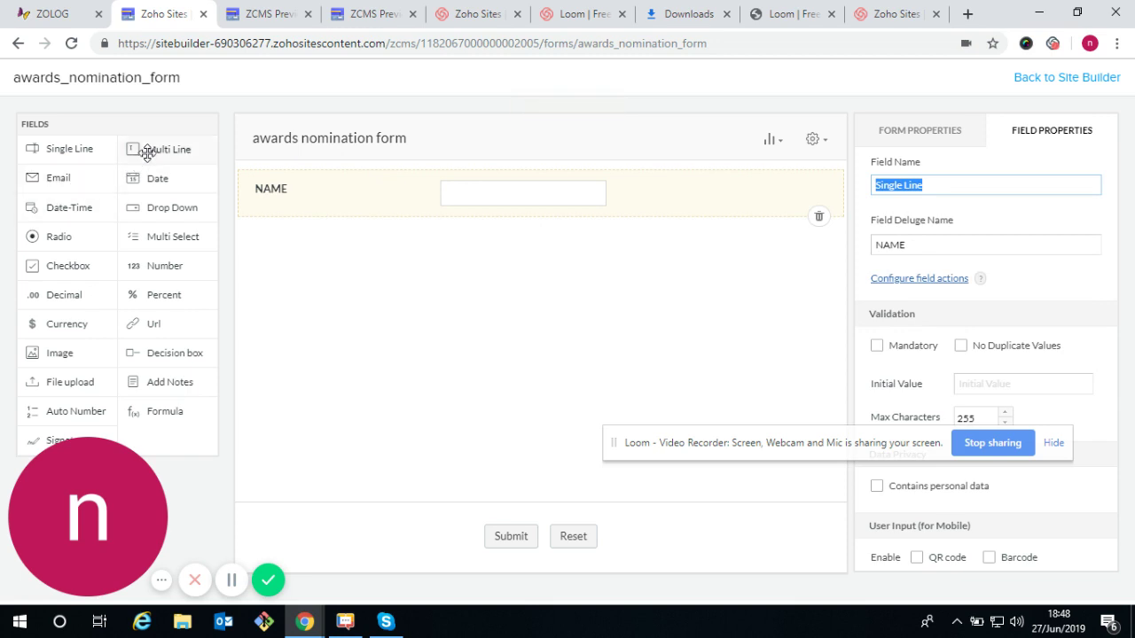
# - Add a Multi Line field below the NAME field and name it Address
pyautogui.moveTo(146, 149); pyautogui.dragTo(275, 240)
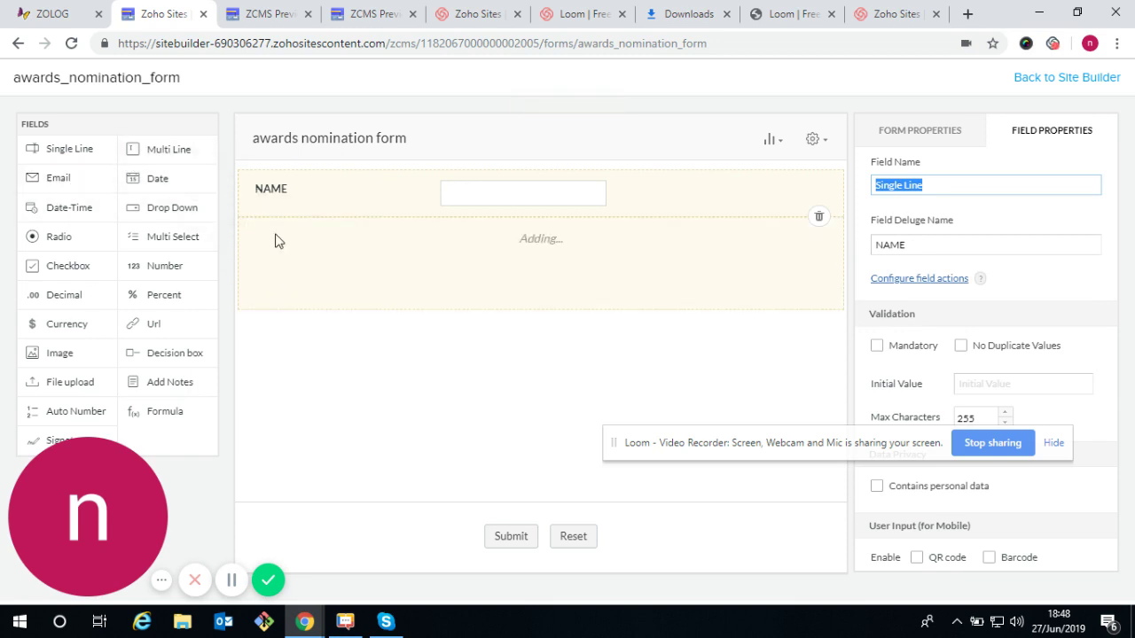
pyautogui.click(921, 186)
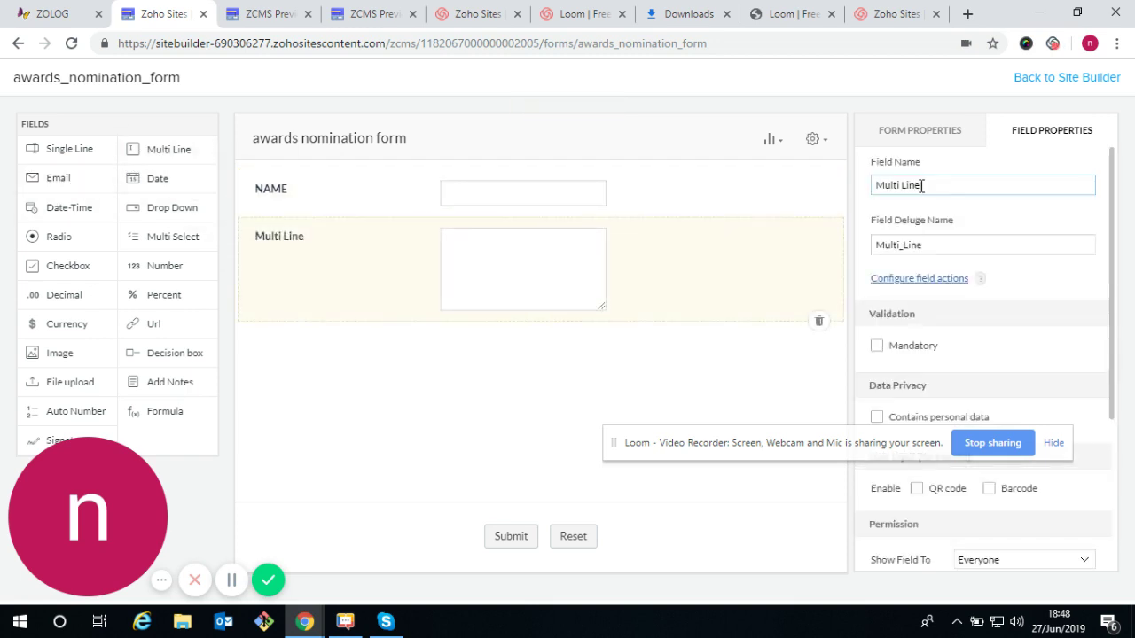
pyautogui.press('BackSpace')
pyautogui.press('BackSpace')
pyautogui.press('BackSpace')
pyautogui.press('BackSpace')
pyautogui.press('BackSpace')
pyautogui.press('BackSpace')
pyautogui.press('BackSpace')
pyautogui.press('BackSpace')
pyautogui.press('BackSpace')
pyautogui.press('BackSpace')
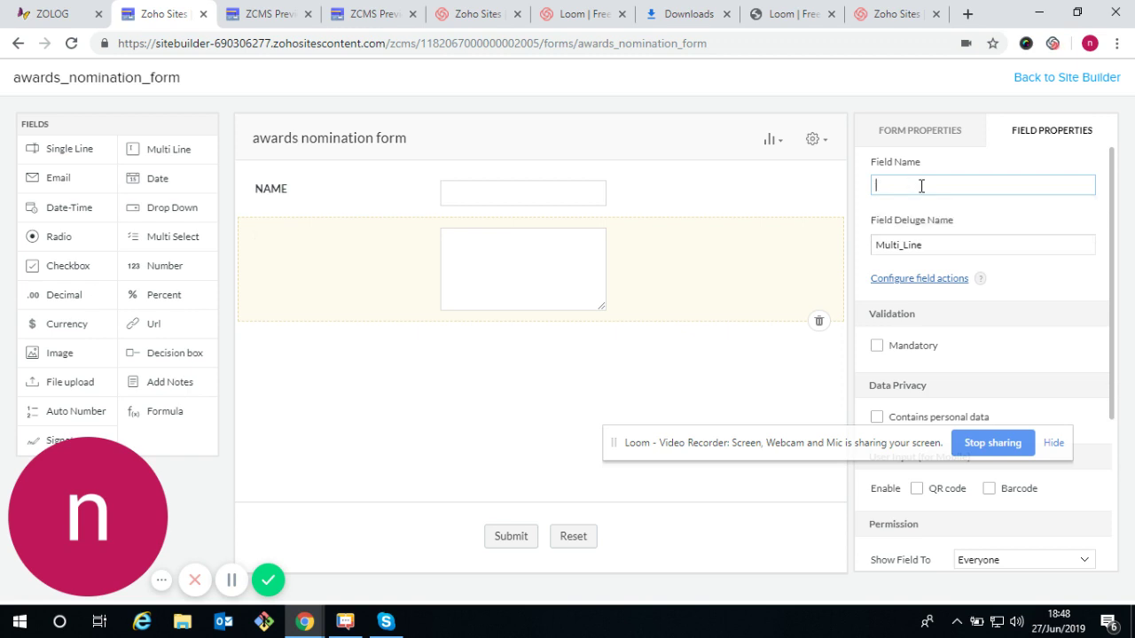
pyautogui.write('aDRESS')
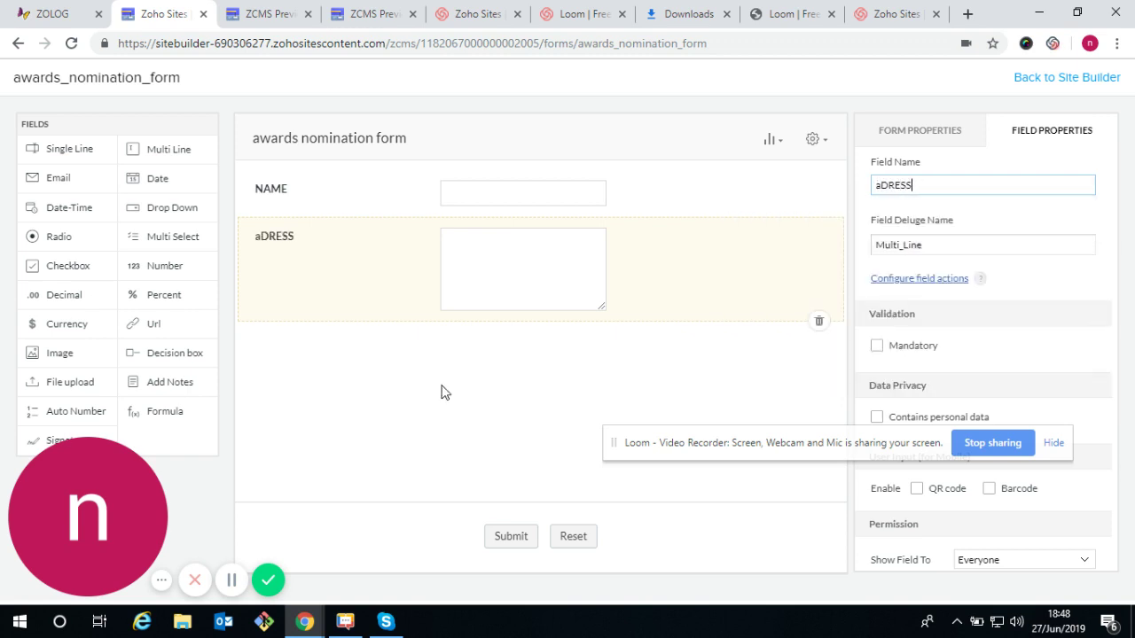
pyautogui.press('BackSpace')
pyautogui.press('BackSpace')
pyautogui.press('BackSpace')
pyautogui.press('BackSpace')
pyautogui.press('BackSpace')
pyautogui.write('Adder')
pyautogui.press('BackSpace')
pyautogui.write('re')
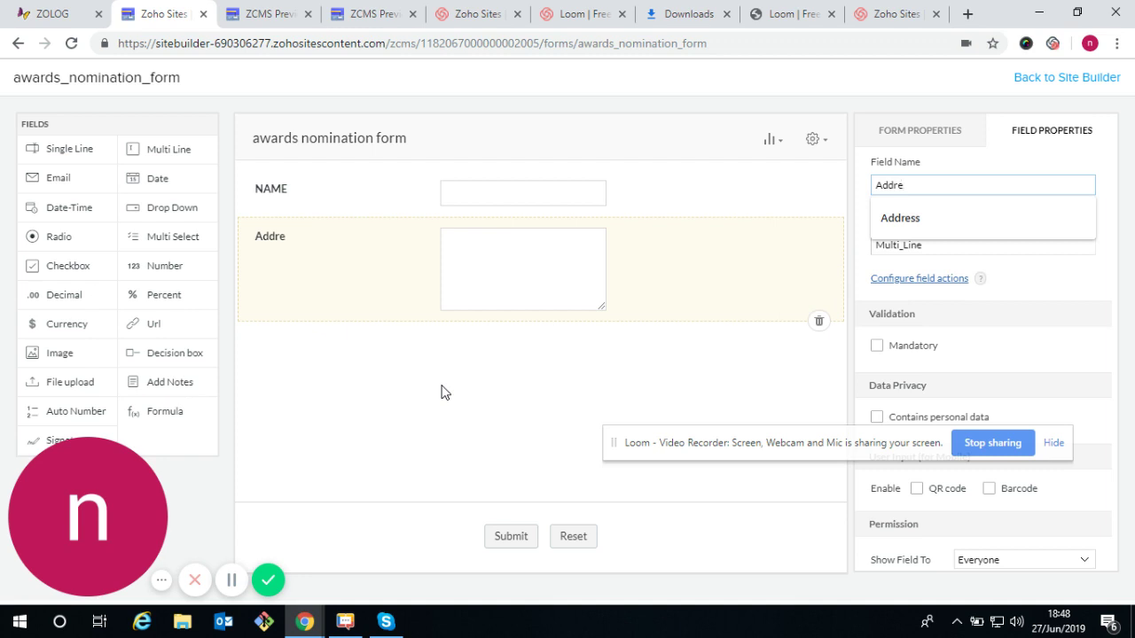
pyautogui.write('ss')
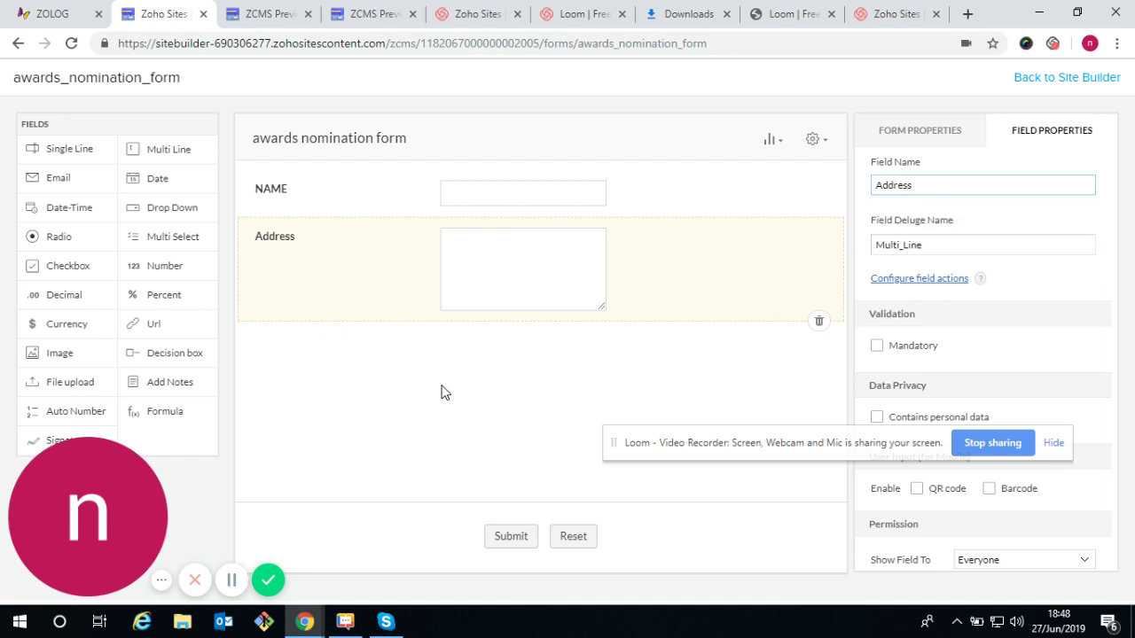
# - Make the Address field mandatory, and make the NAME field mandatory with no duplicate values
pyautogui.click(877, 345)
pyautogui.click(877, 350)
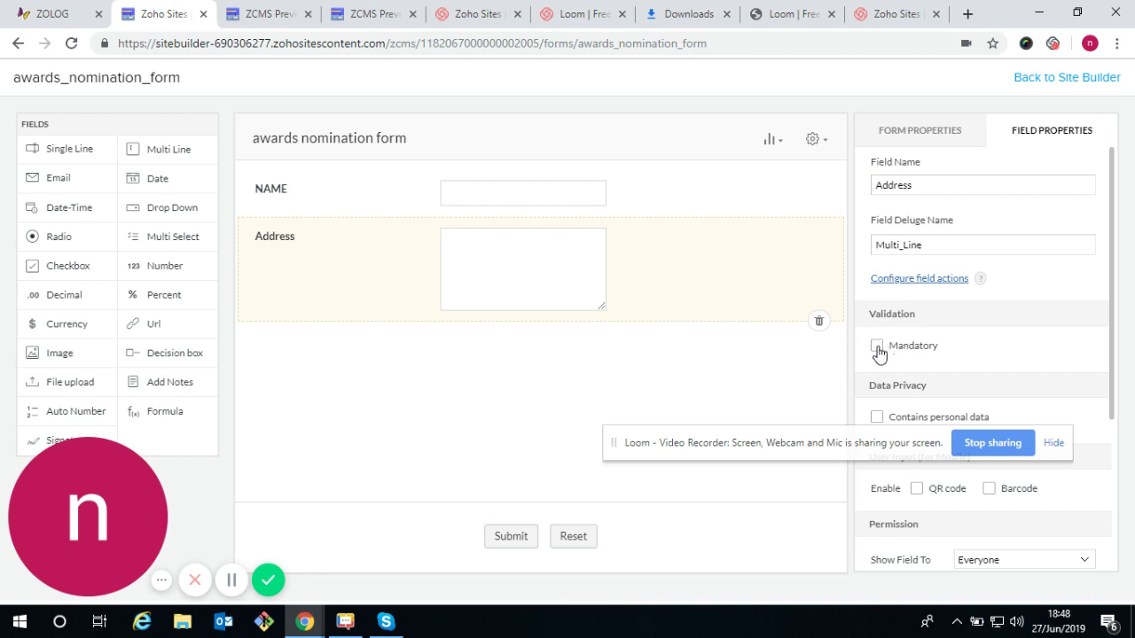
pyautogui.click(705, 206)
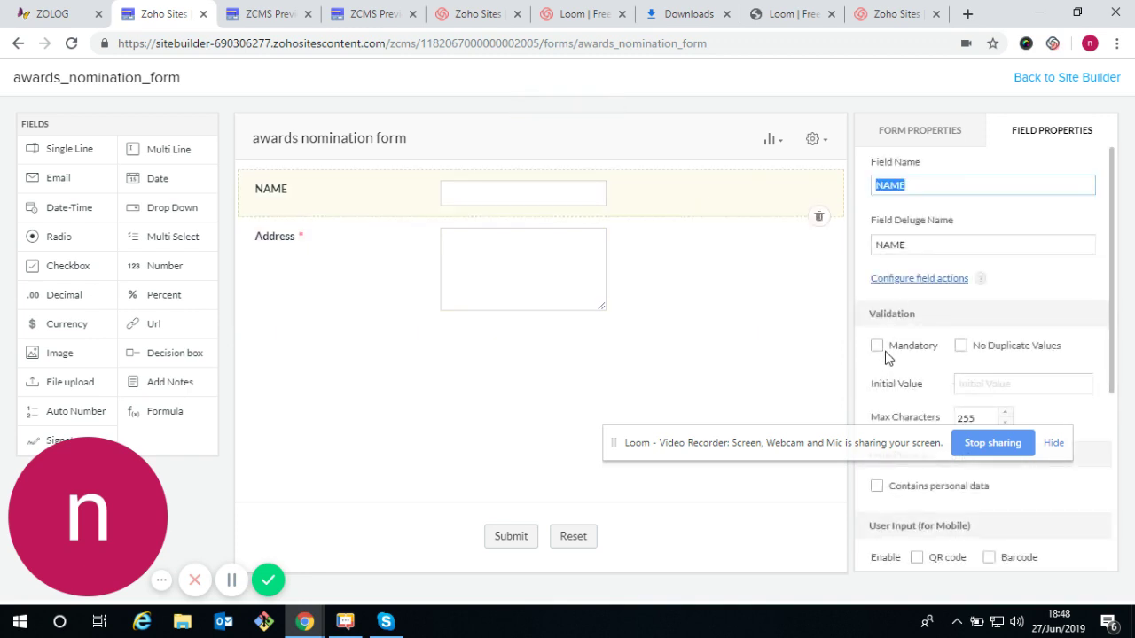
pyautogui.click(877, 345)
pyautogui.click(962, 347)
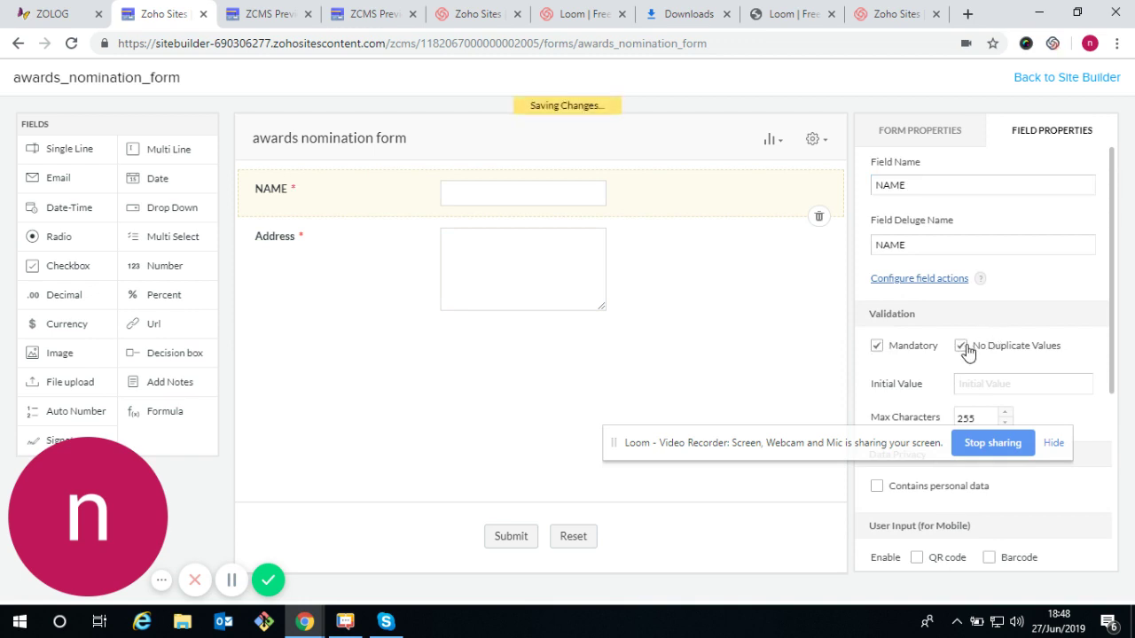
# - Examine the NAME field's character limit and the Address field's permission, rules and appearance properties
pyautogui.scroll(-1, 908, 390)
pyautogui.scroll(-2, 957, 414)
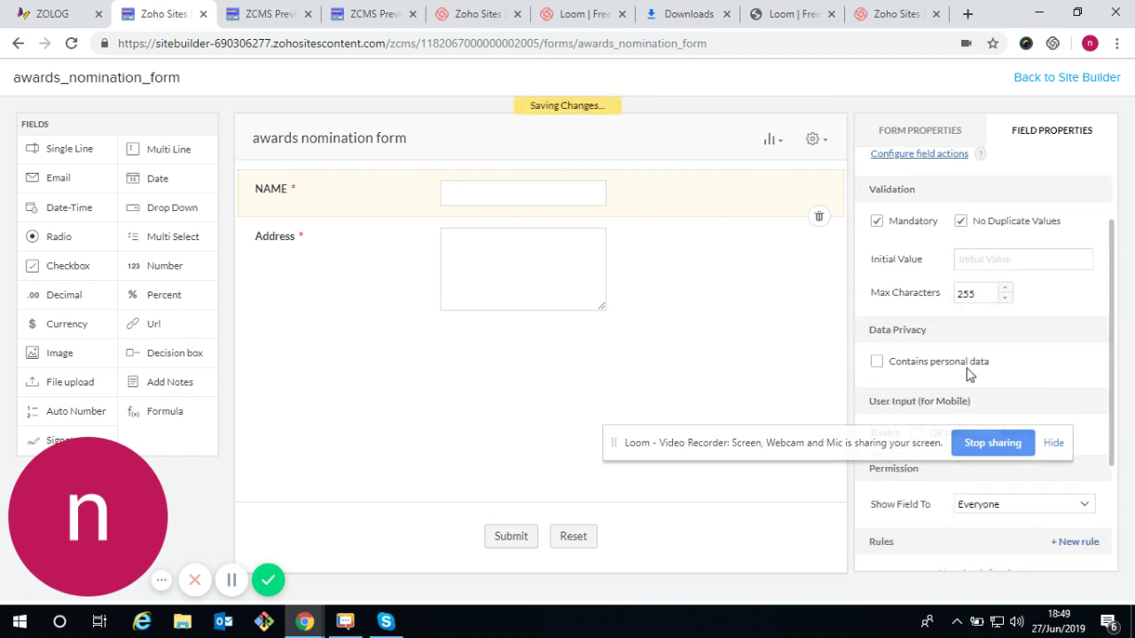
pyautogui.doubleClick(980, 296)
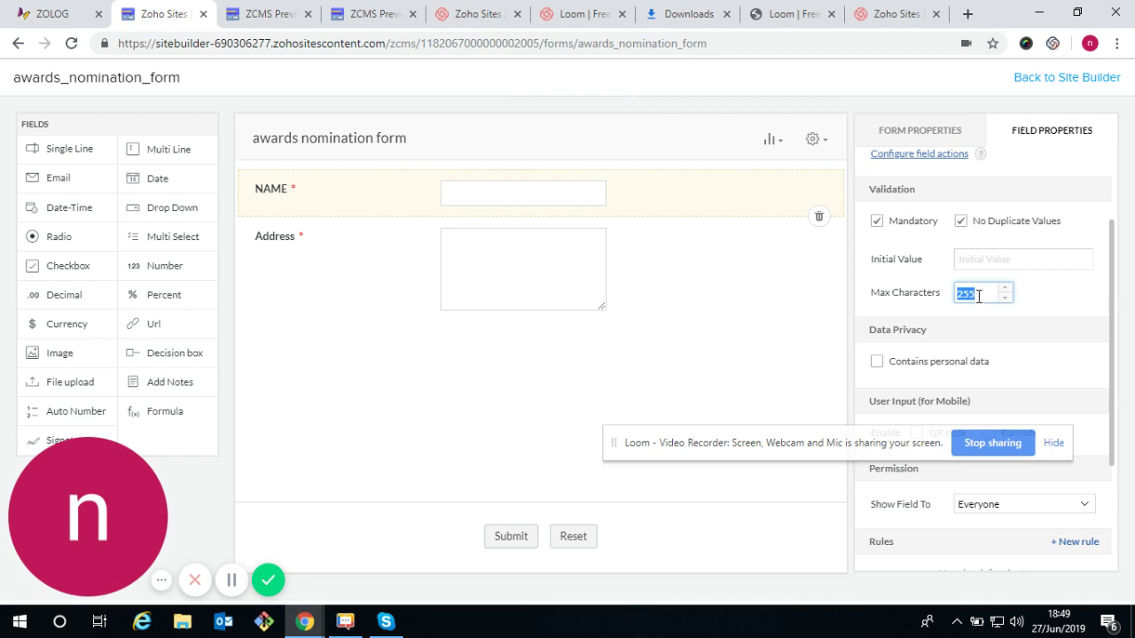
pyautogui.scroll(-2, 1001, 386)
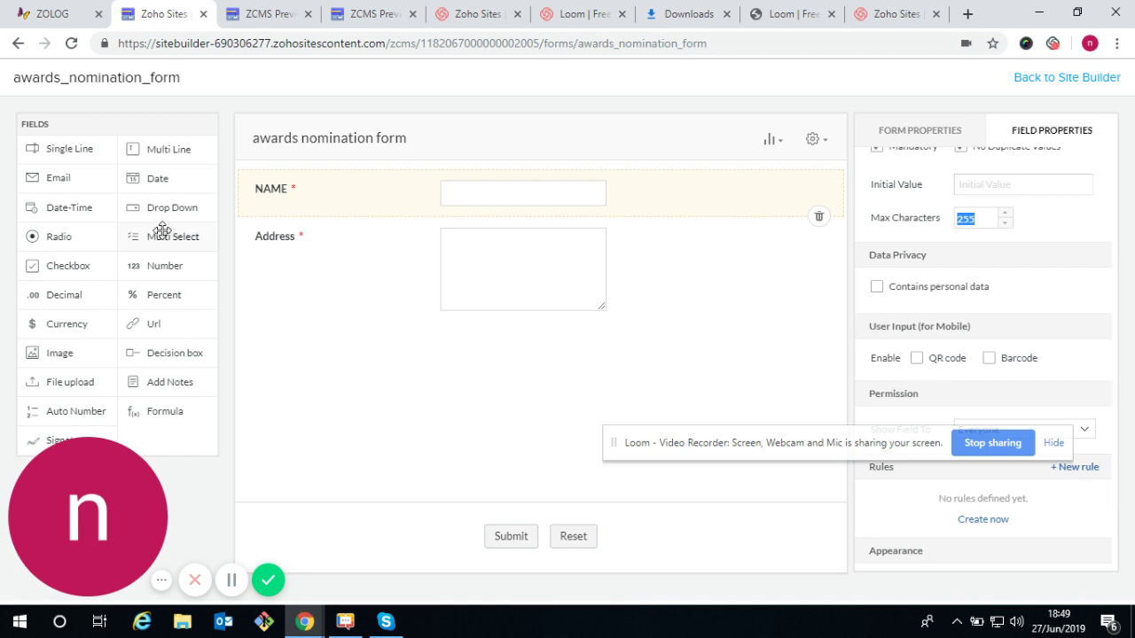
pyautogui.click(337, 263)
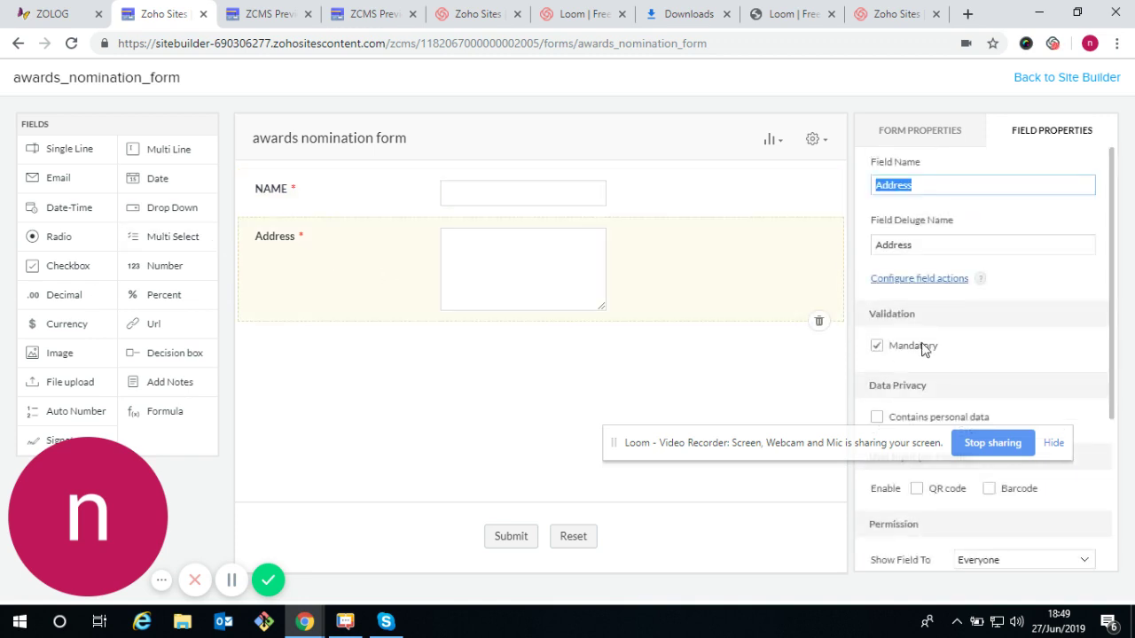
pyautogui.scroll(-1, 922, 348)
pyautogui.scroll(-3, 922, 349)
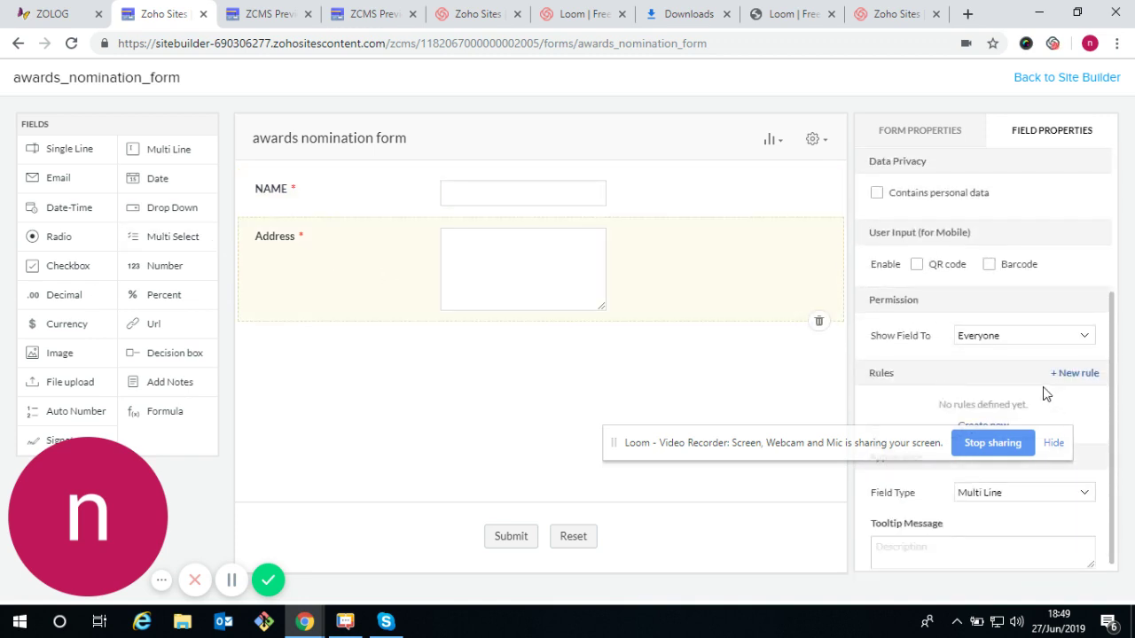
pyautogui.click(1007, 338)
pyautogui.click(1008, 339)
pyautogui.click(1007, 339)
pyautogui.click(1008, 339)
pyautogui.scroll(2, 922, 523)
pyautogui.scroll(-2, 957, 504)
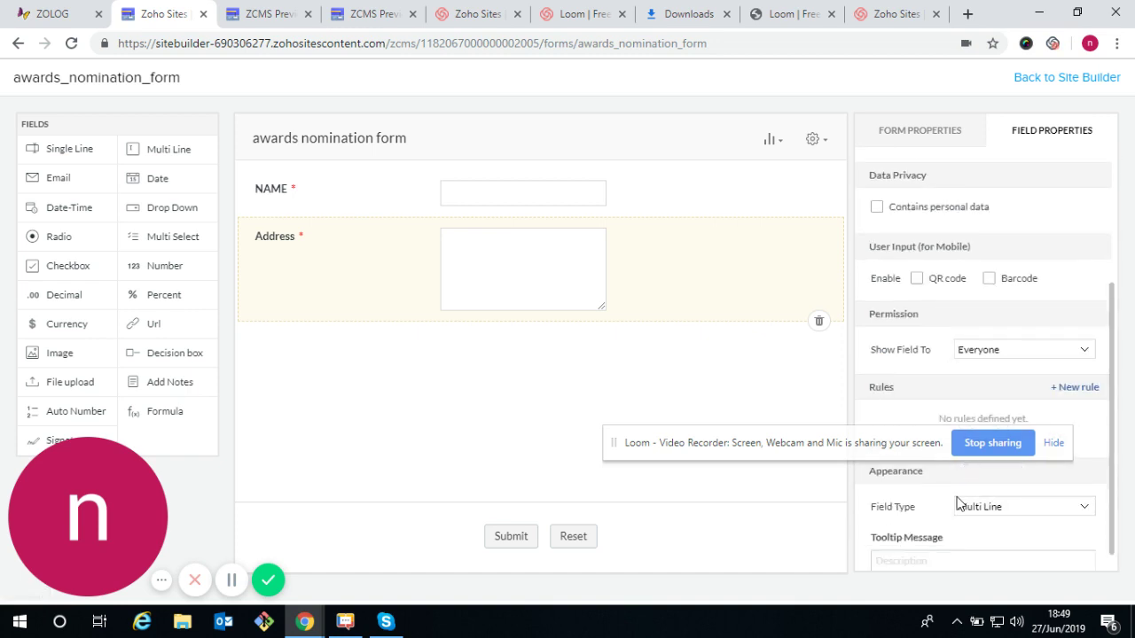
# - Try "name" as the Address field's tooltip message and clear it again
pyautogui.click(912, 558)
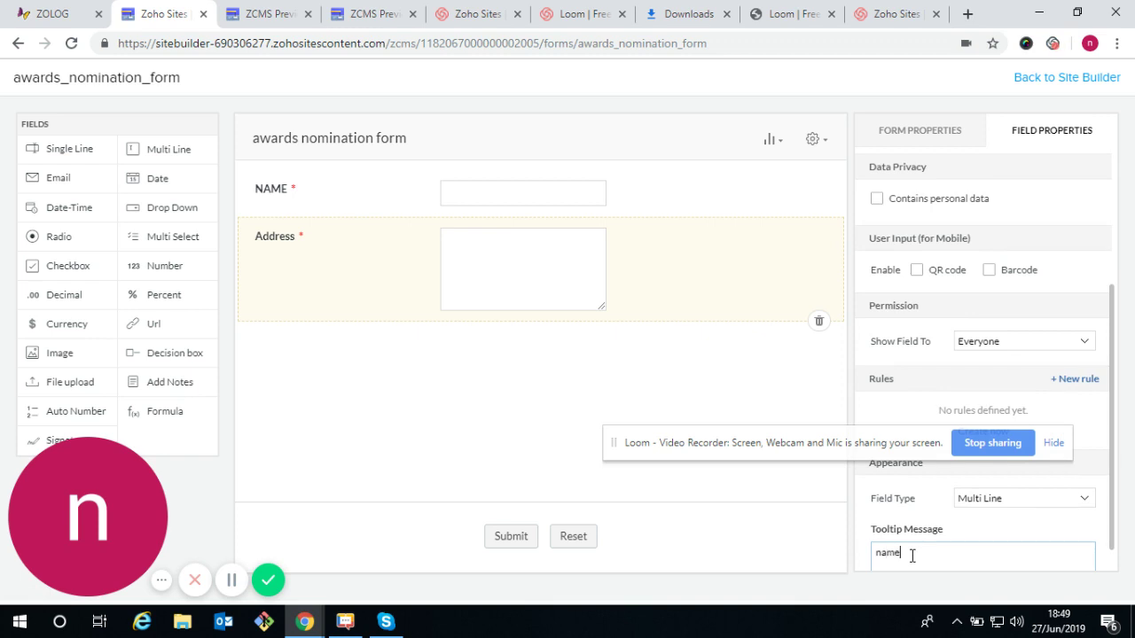
pyautogui.press('BackSpace')
pyautogui.press('BackSpace')
pyautogui.scroll(-1, 930, 525)
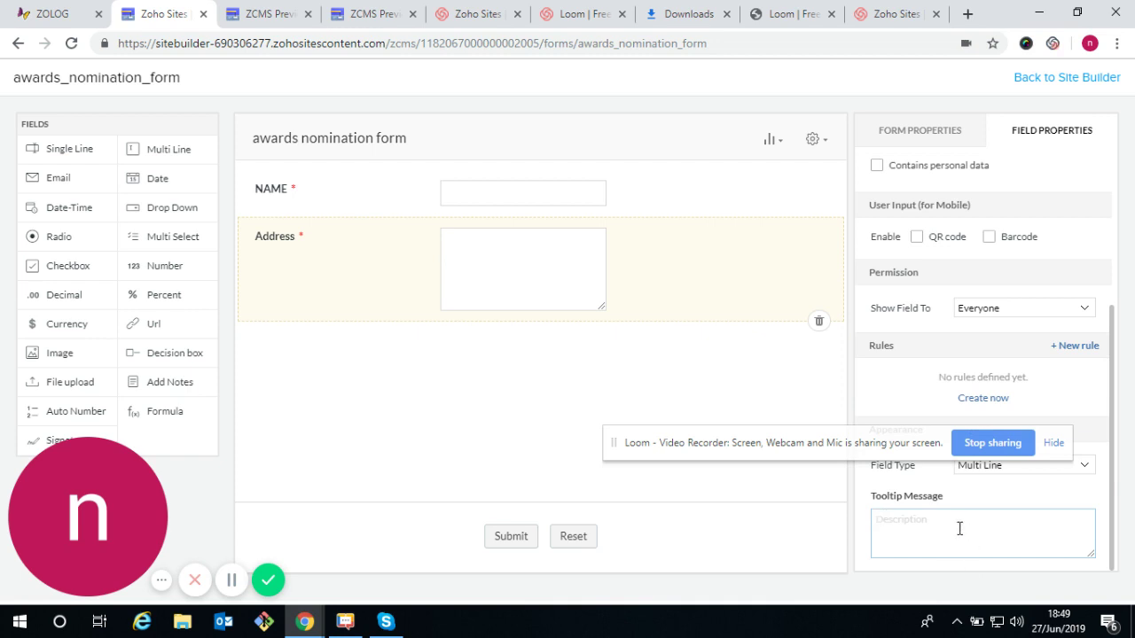
# - Set the Address field's tooltip message to "Messege"
pyautogui.click(959, 528)
pyautogui.write('Messege')
pyautogui.click(793, 494)
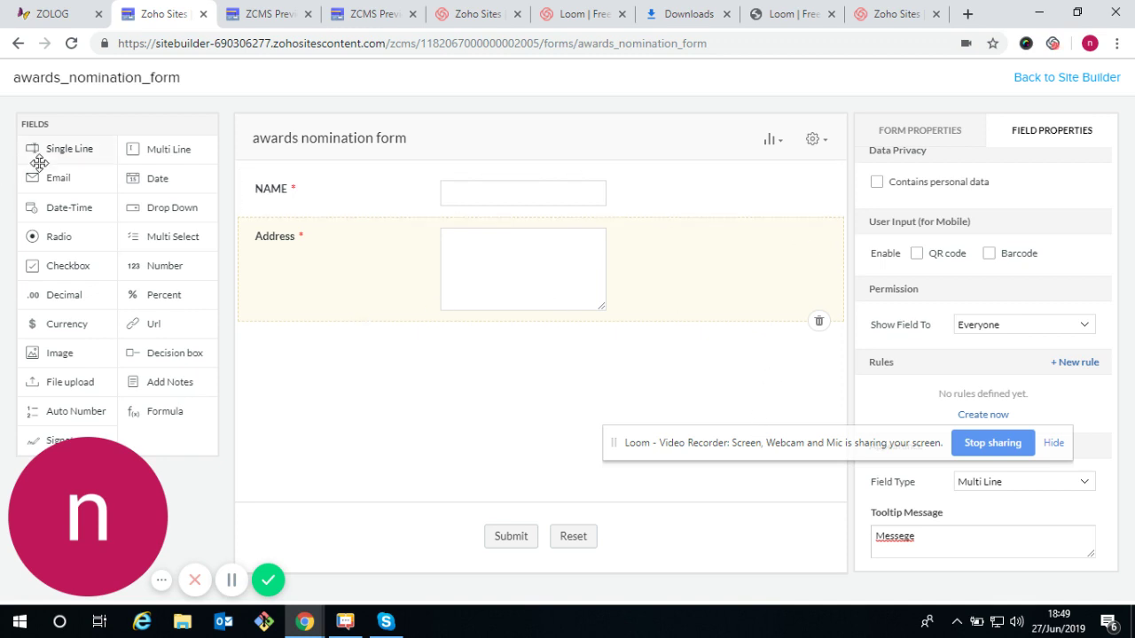
# - Add a Number field below the Address field, followed by a note reading "Enter your data"
pyautogui.moveTo(148, 265); pyautogui.dragTo(294, 361)
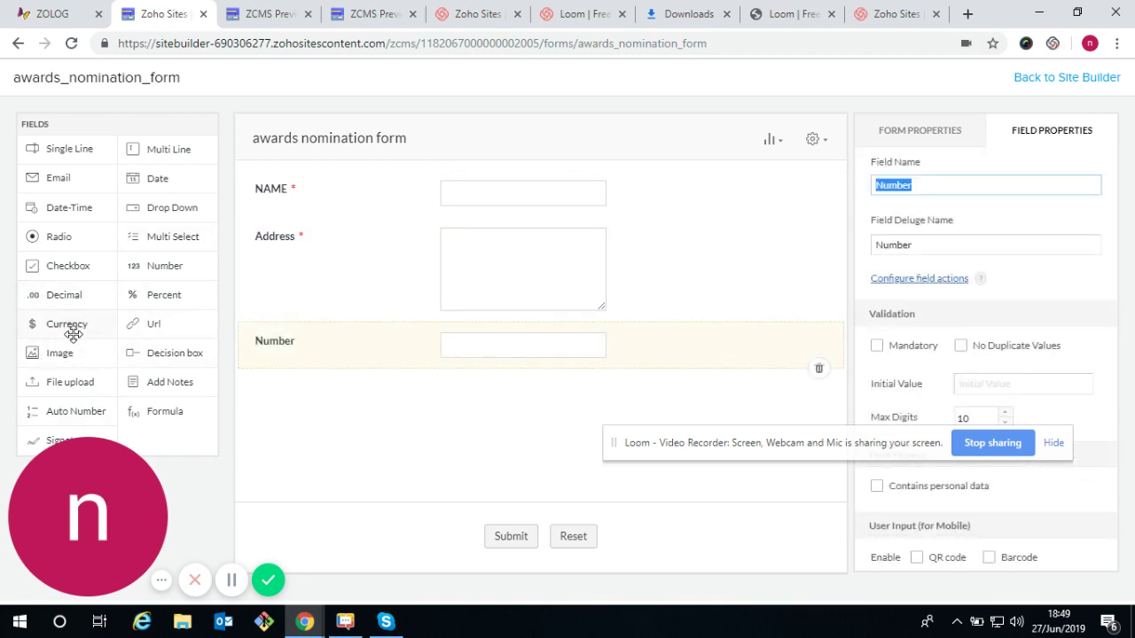
pyautogui.moveTo(141, 390); pyautogui.dragTo(292, 392)
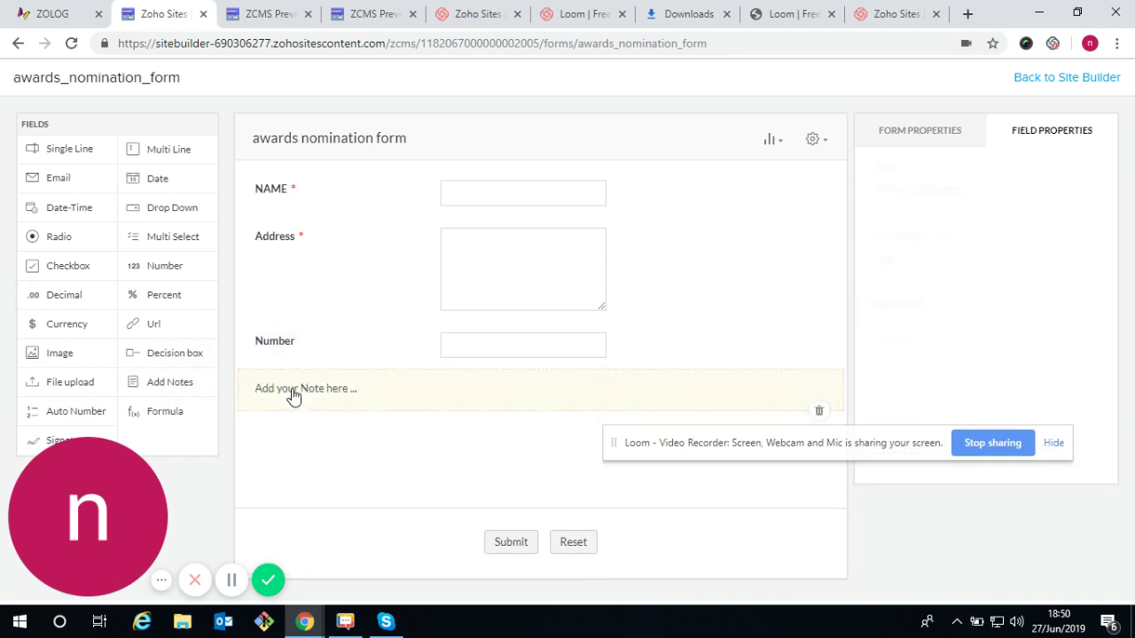
pyautogui.click(947, 199)
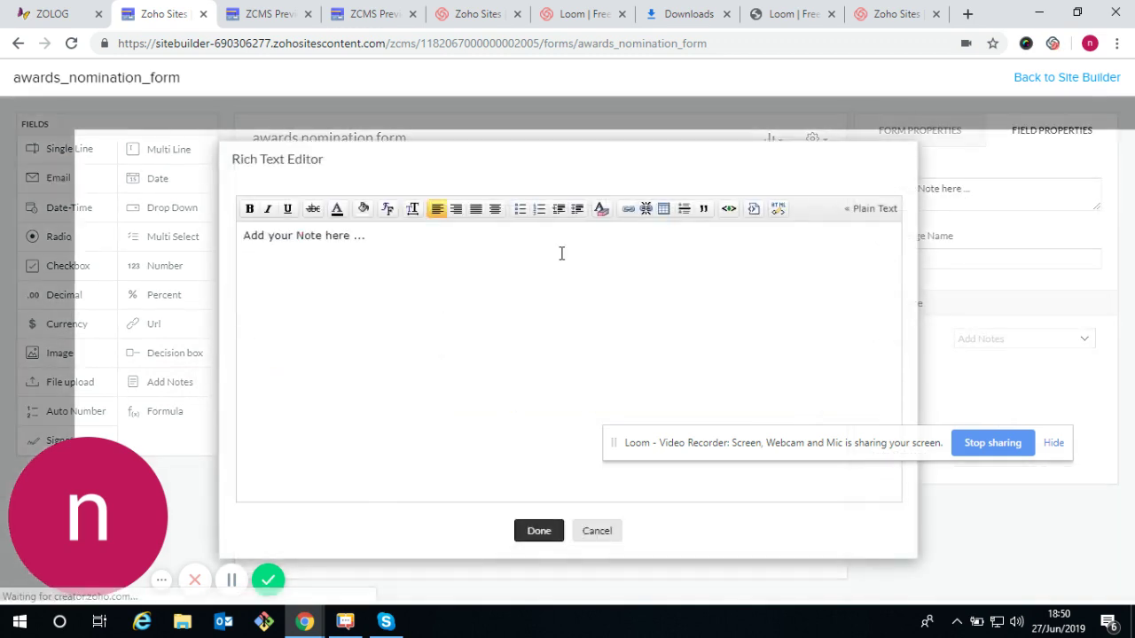
pyautogui.moveTo(369, 237); pyautogui.dragTo(221, 245)
pyautogui.press('BackSpace')
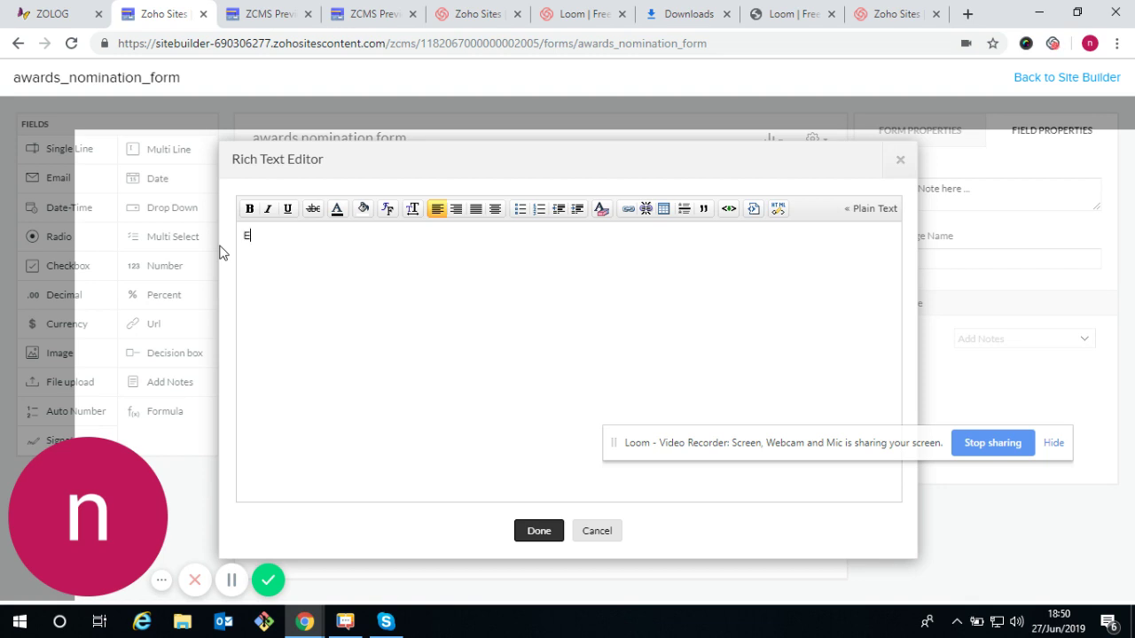
pyautogui.write('Enter your data')
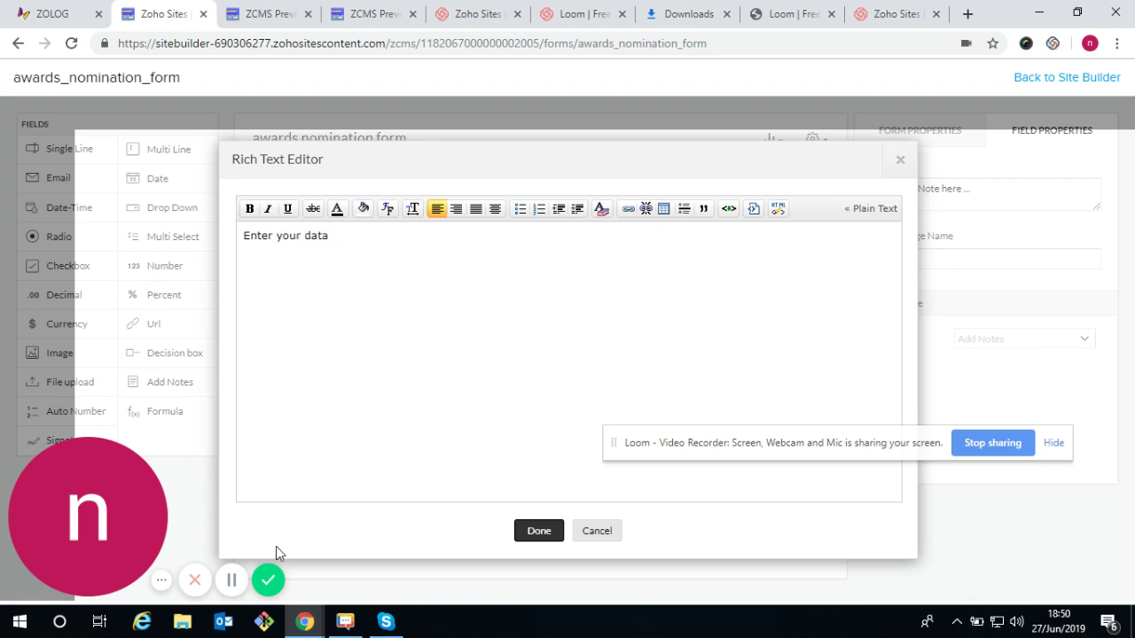
pyautogui.click(535, 530)
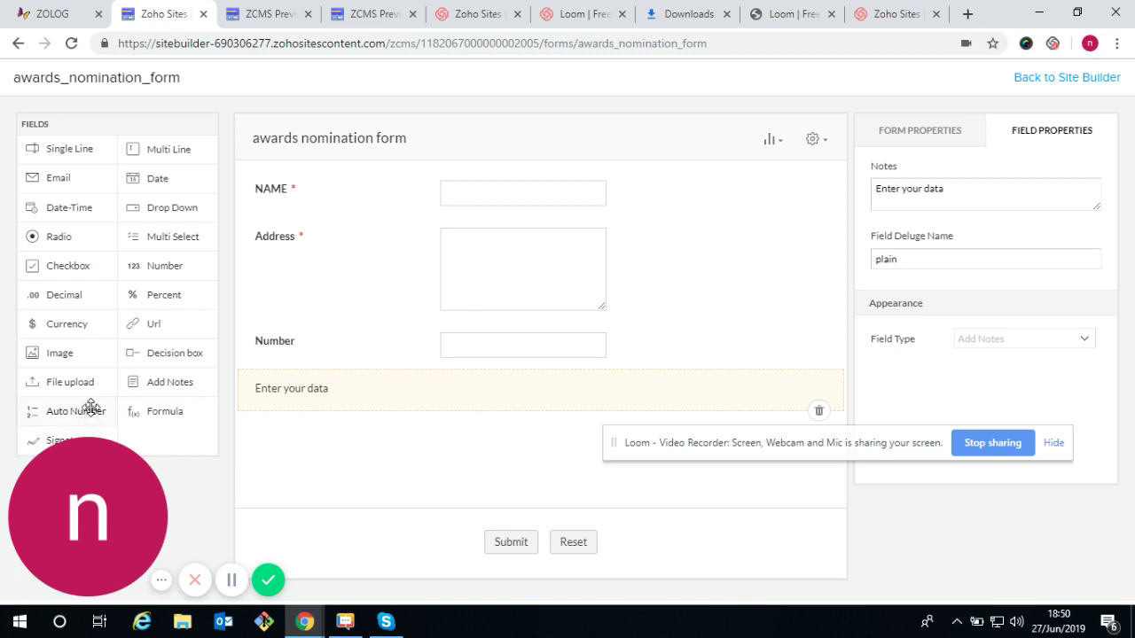
# - Add a File upload field below the note and rename it certificate1
pyautogui.moveTo(89, 384); pyautogui.dragTo(298, 451)
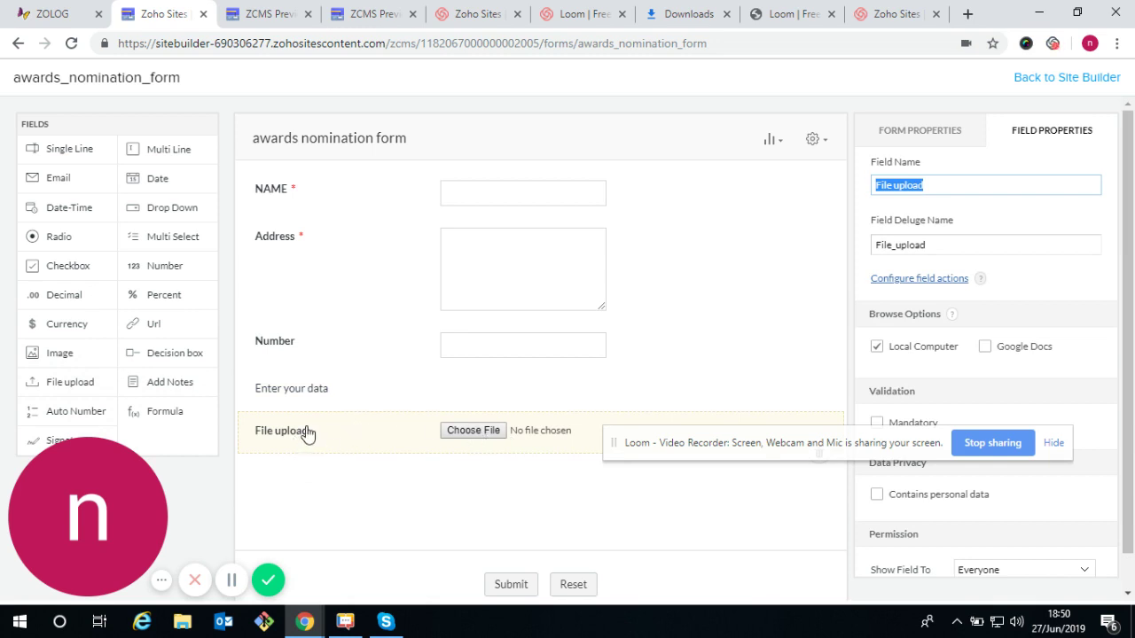
pyautogui.click(964, 189)
pyautogui.press('BackSpace')
pyautogui.press('BackSpace')
pyautogui.press('BackSpace')
pyautogui.press('BackSpace')
pyautogui.press('BackSpace')
pyautogui.press('BackSpace')
pyautogui.press('BackSpace')
pyautogui.press('BackSpace')
pyautogui.press('BackSpace')
pyautogui.press('BackSpace')
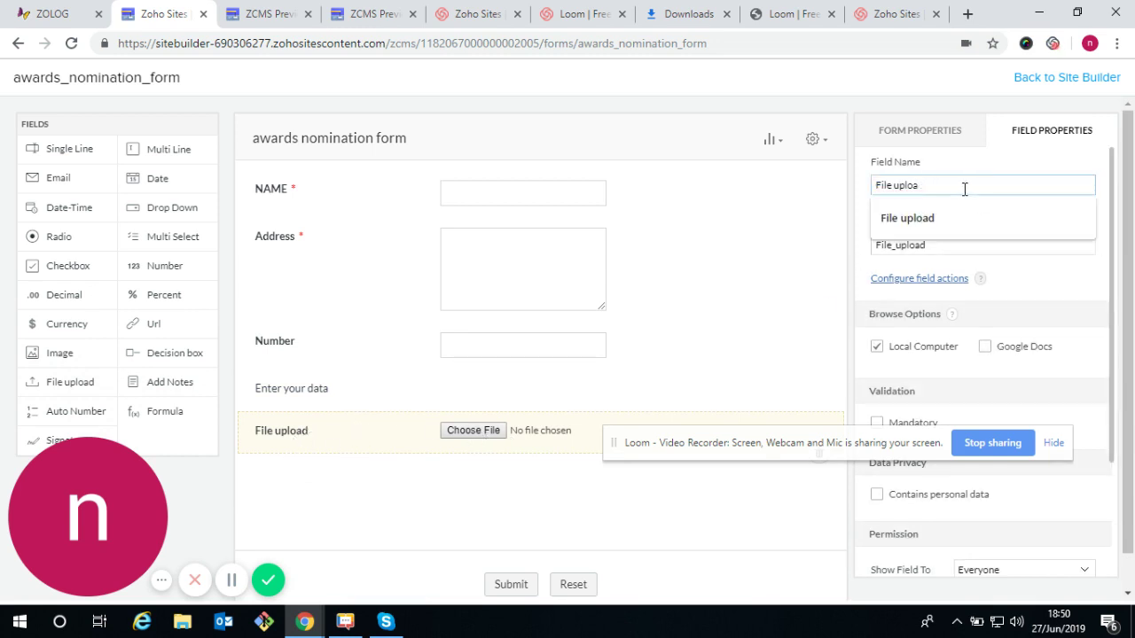
pyautogui.press('BackSpace')
pyautogui.write('certificat')
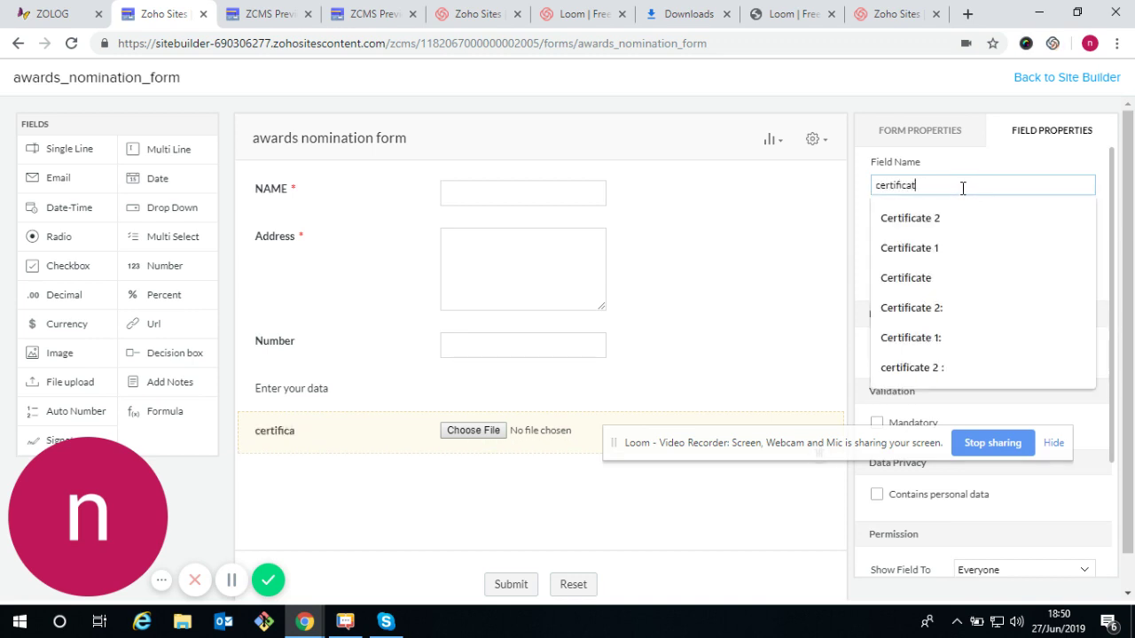
pyautogui.write('e1')
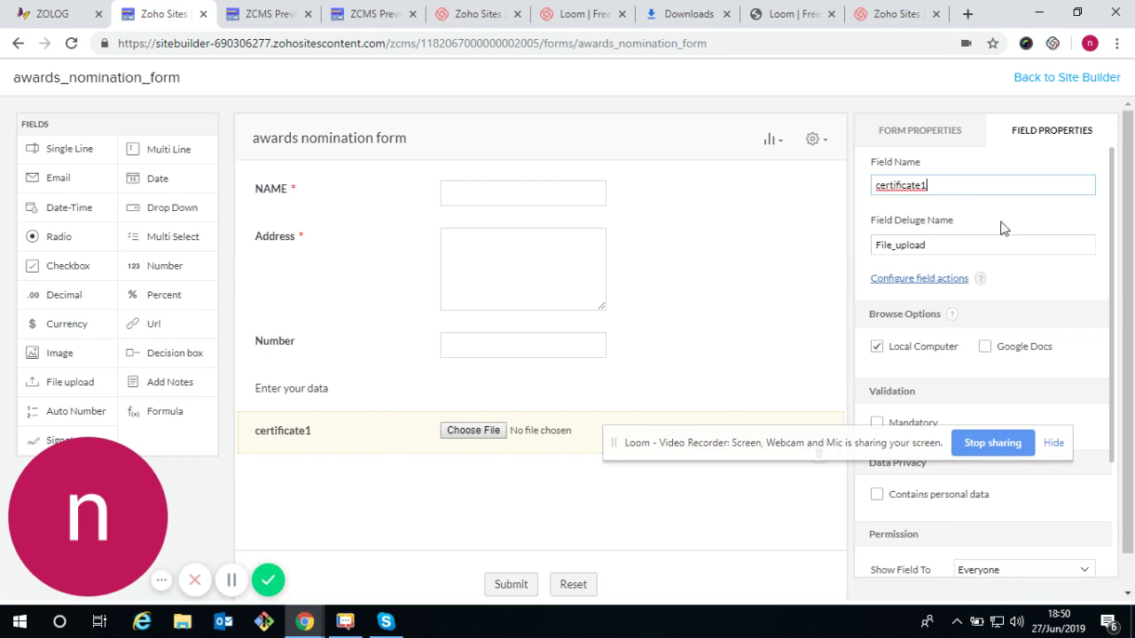
# - Try the mandatory validation on the certificate1 field and leave it switched off
pyautogui.scroll(-1, 950, 363)
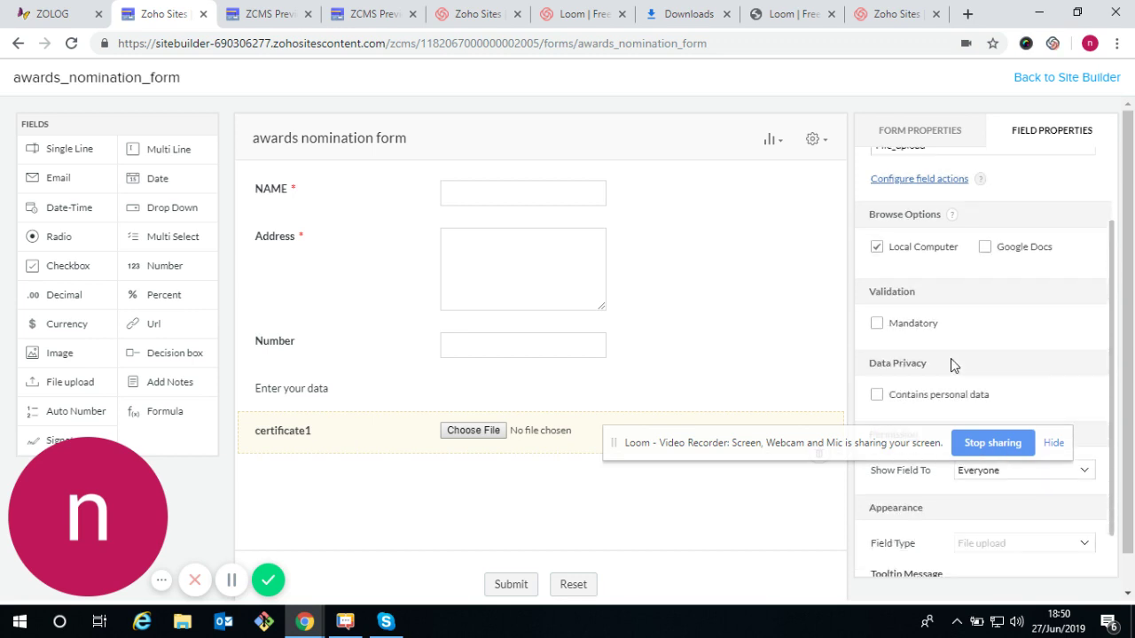
pyautogui.doubleClick(877, 326)
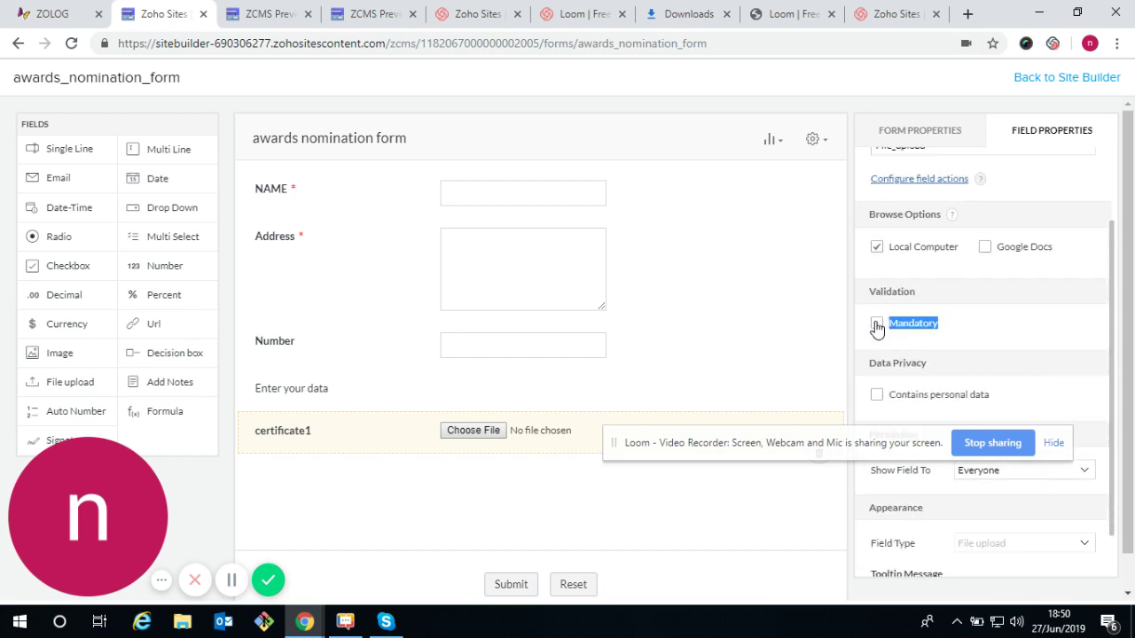
pyautogui.click(877, 326)
pyautogui.doubleClick(876, 326)
pyautogui.scroll(-1, 1006, 410)
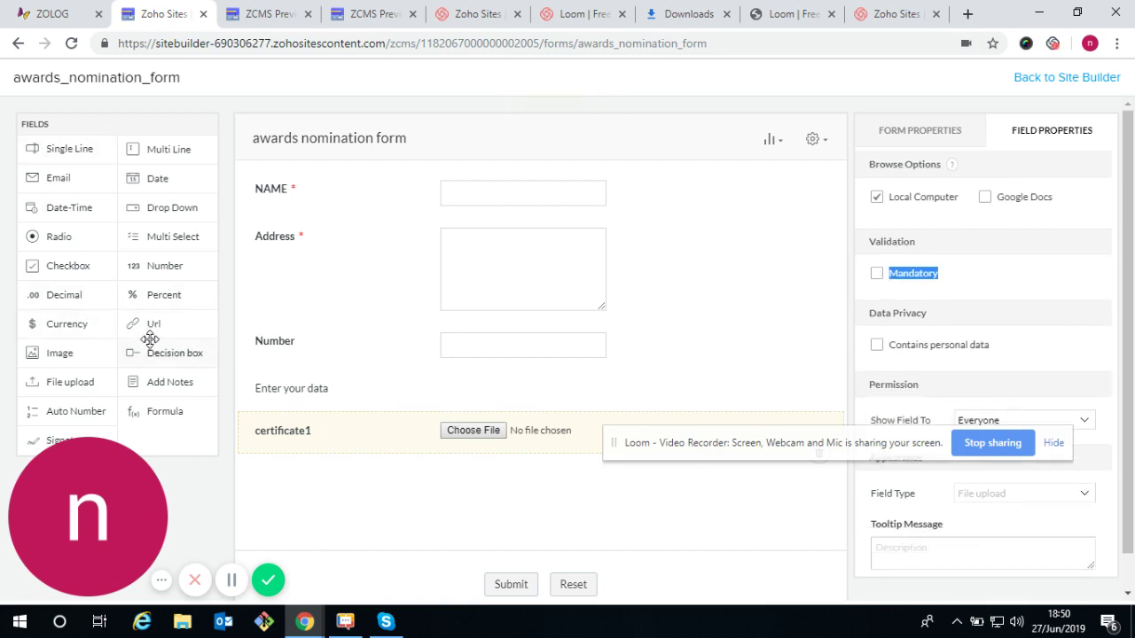
# - Add an Email field below the certificate1 field and return to the site builder
pyautogui.scroll(-1, 89, 256)
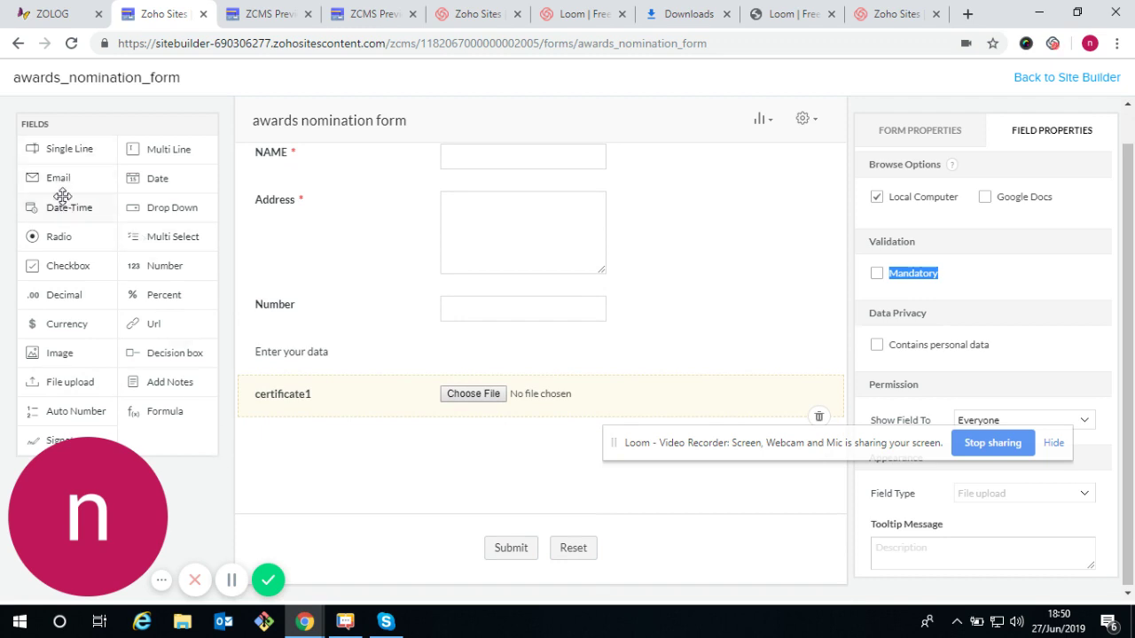
pyautogui.moveTo(70, 175); pyautogui.dragTo(312, 476)
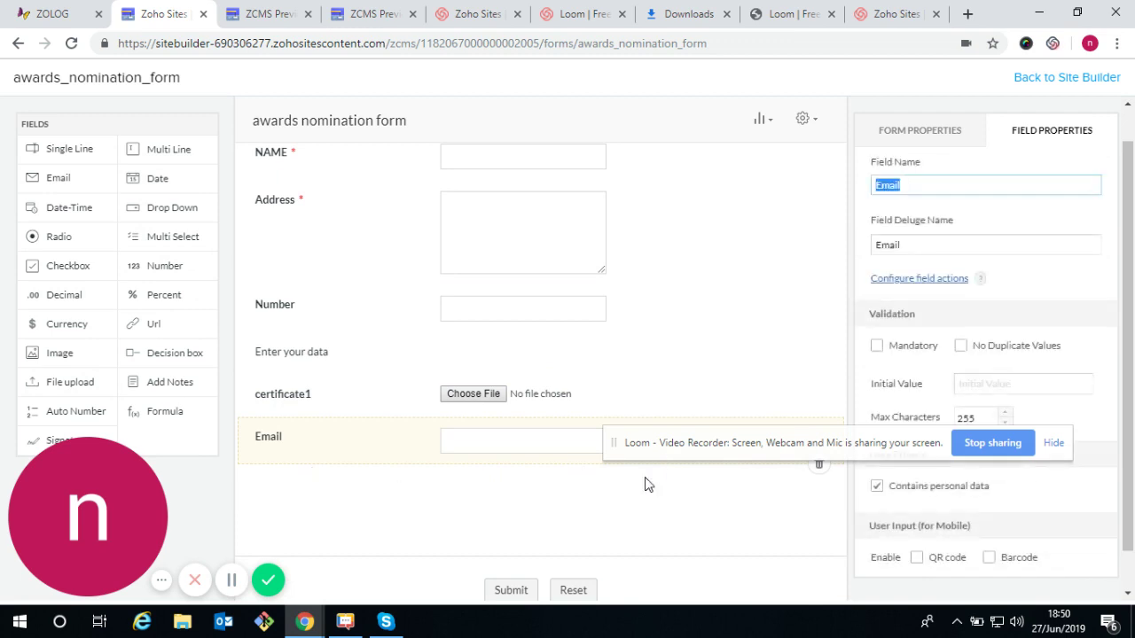
pyautogui.scroll(-1, 512, 490)
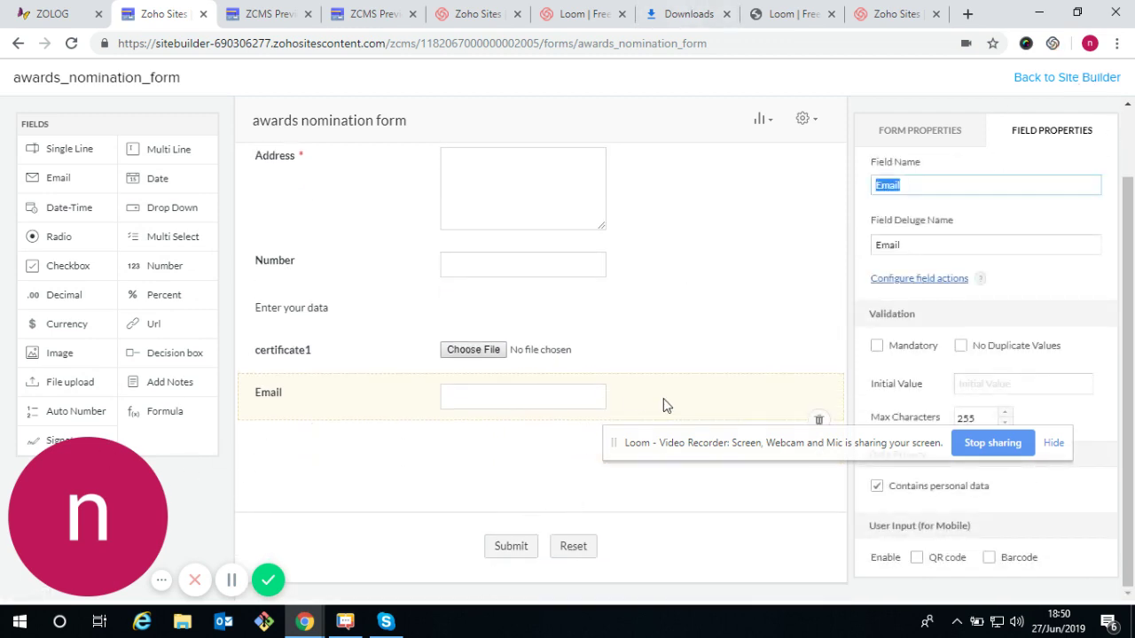
pyautogui.click(1036, 79)
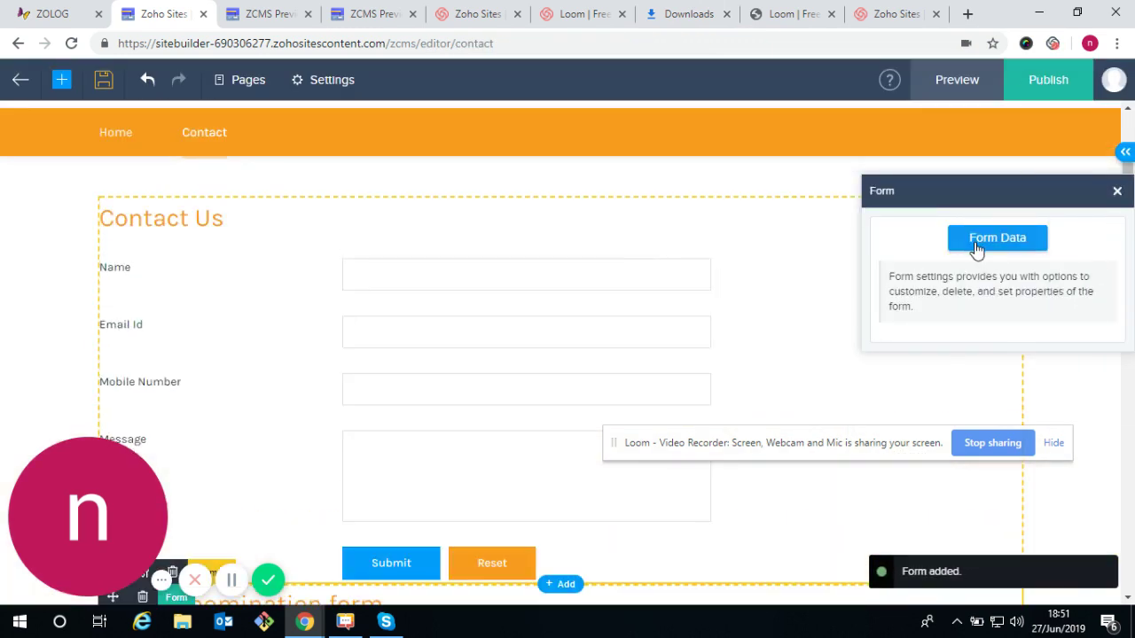
# - Open the awards nomination form's data, review its NAME field properties in the form customizer, and return to the form data
pyautogui.click(975, 241)
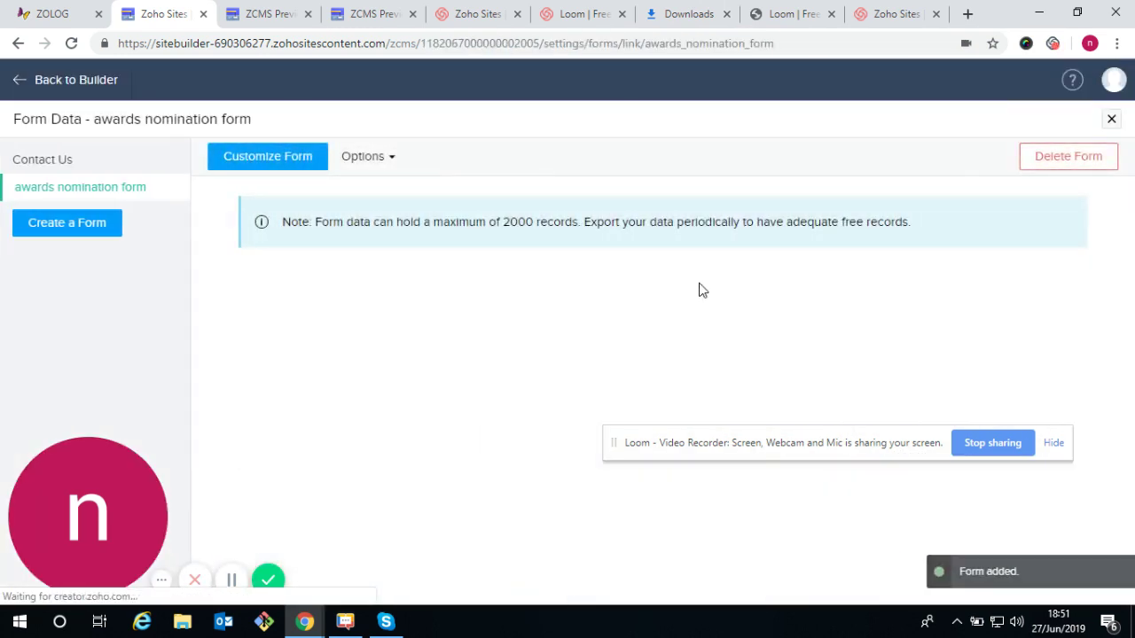
pyautogui.click(286, 156)
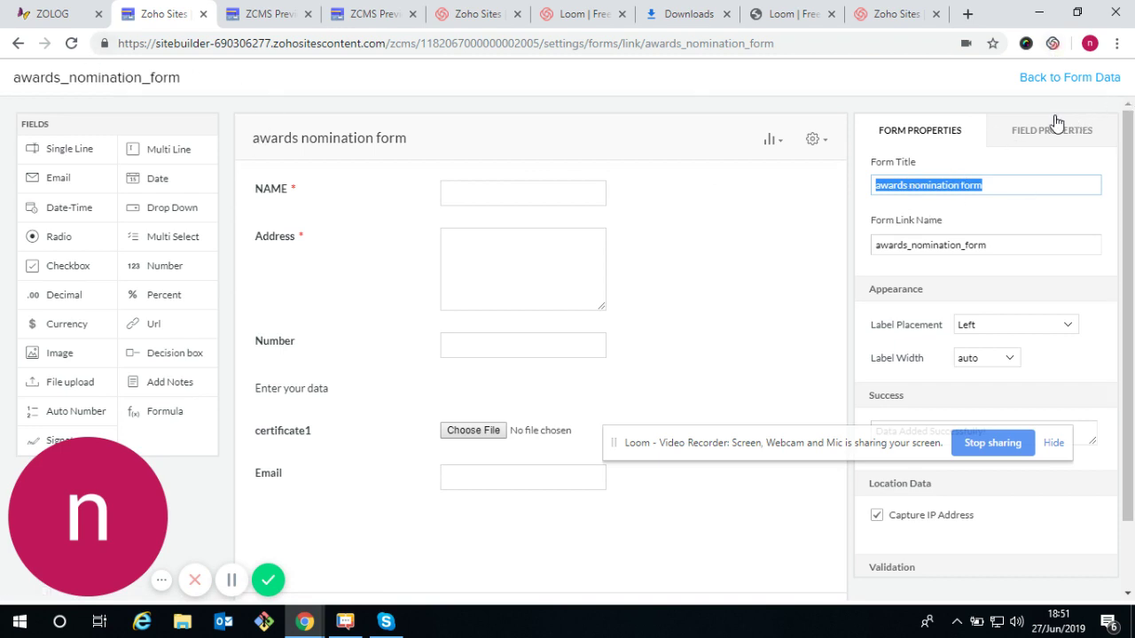
pyautogui.click(991, 123)
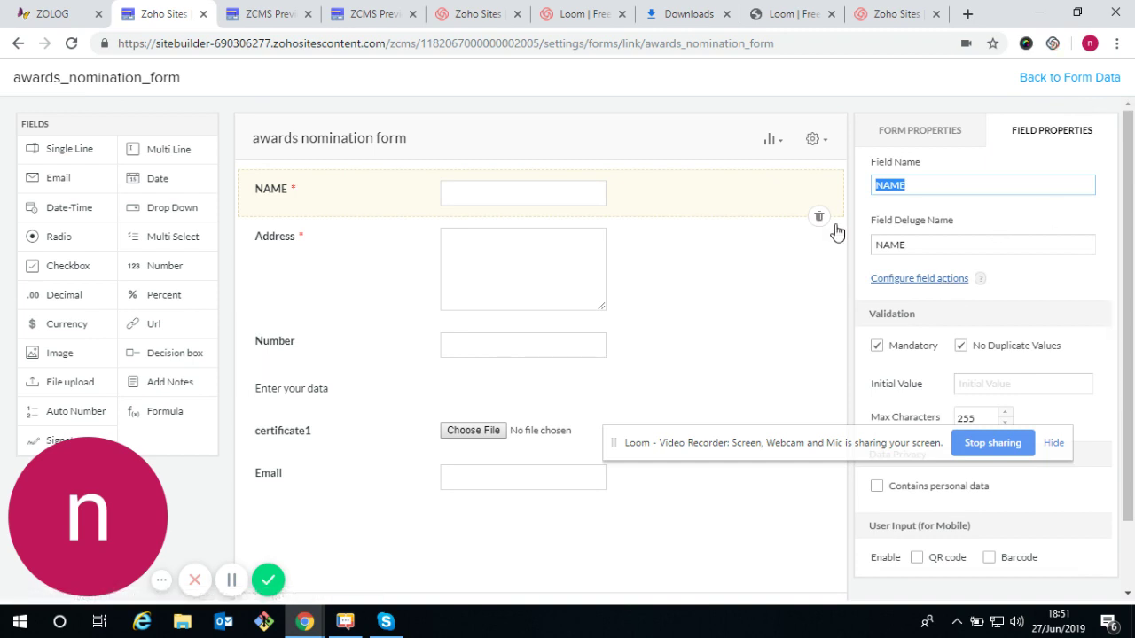
pyautogui.click(1064, 78)
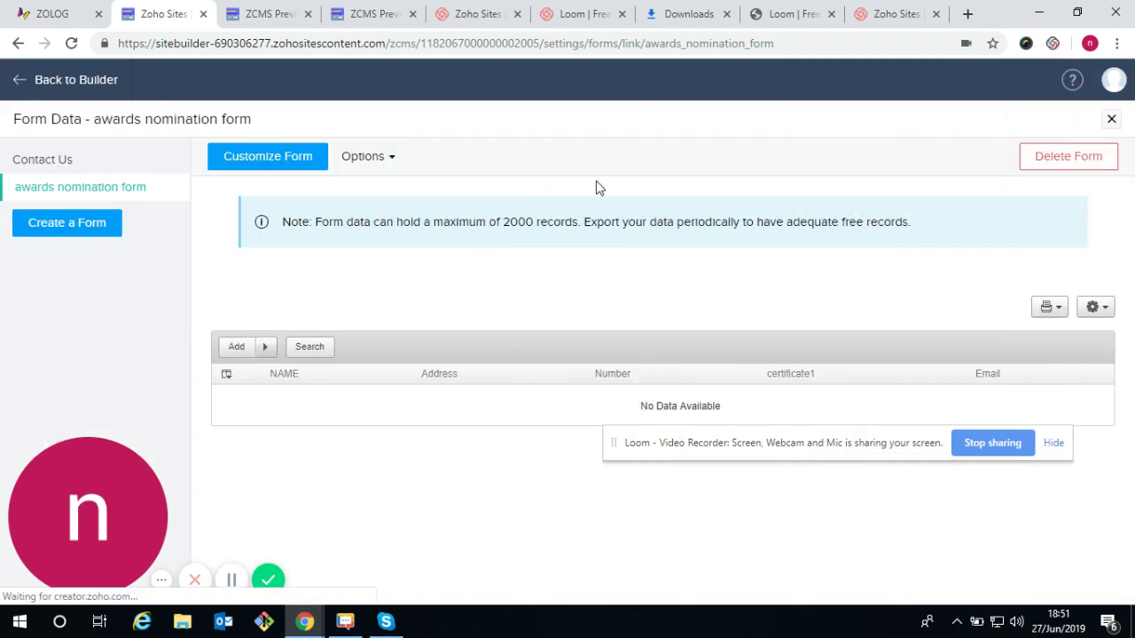
# - Enable email notification for the awards nomination form with the recipient's email address and the subject "test", and save it
pyautogui.click(368, 162)
pyautogui.click(442, 198)
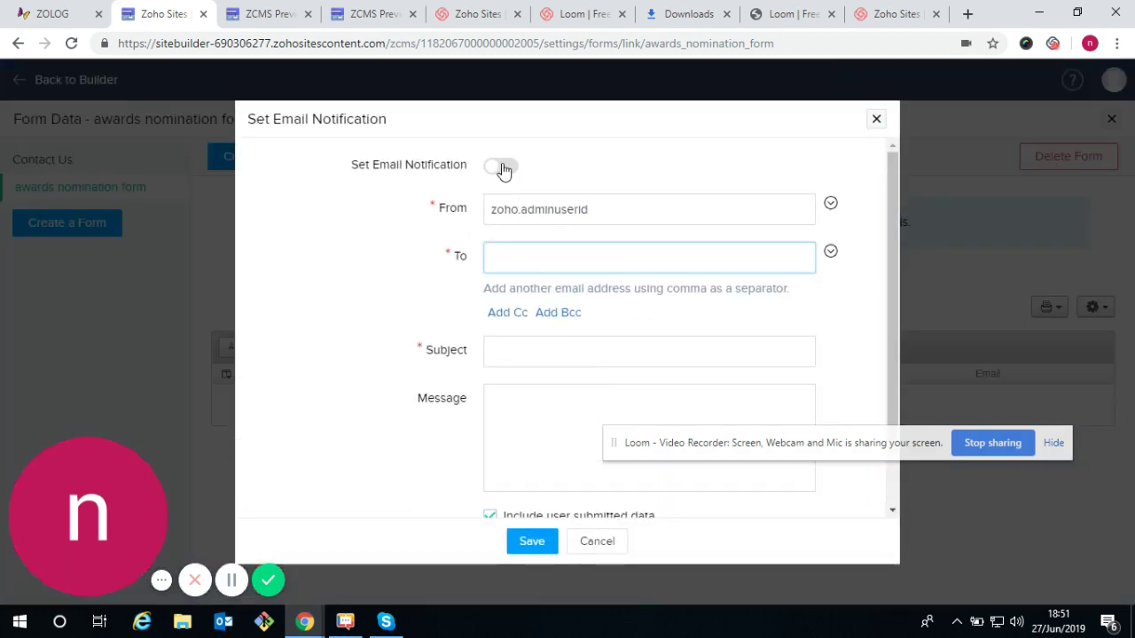
pyautogui.click(503, 167)
pyautogui.click(501, 168)
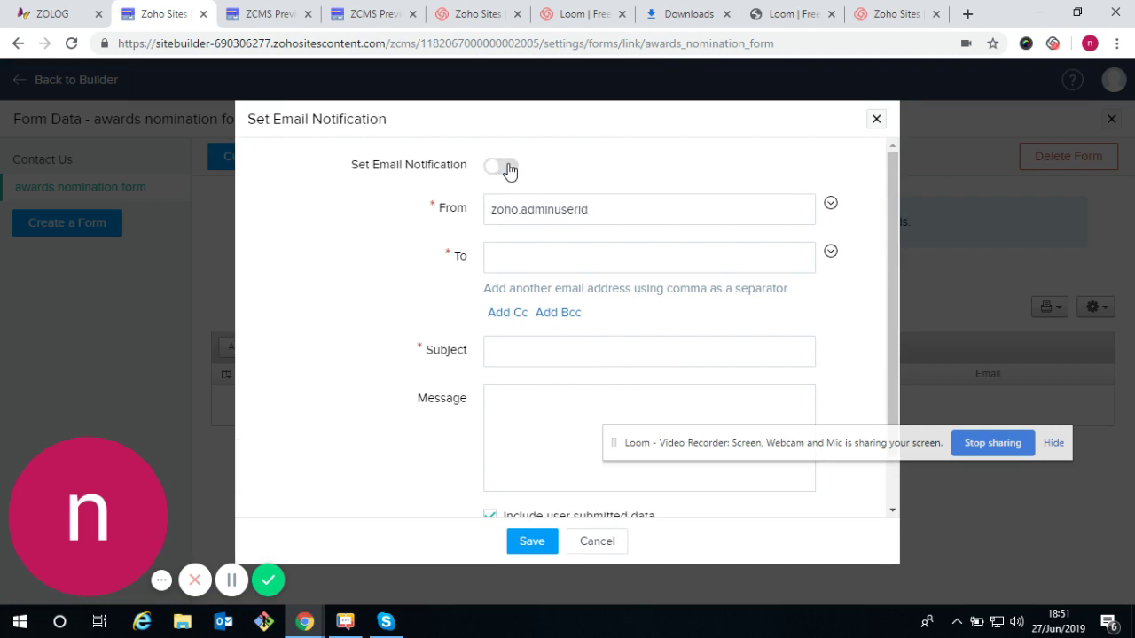
pyautogui.click(500, 169)
pyautogui.click(530, 256)
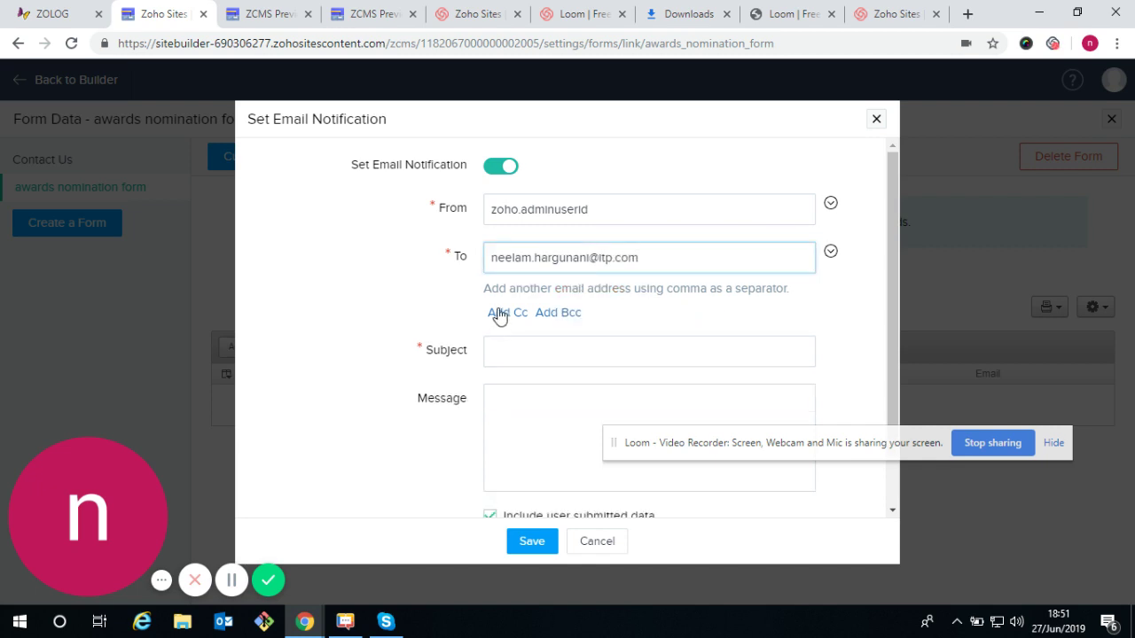
pyautogui.click(528, 349)
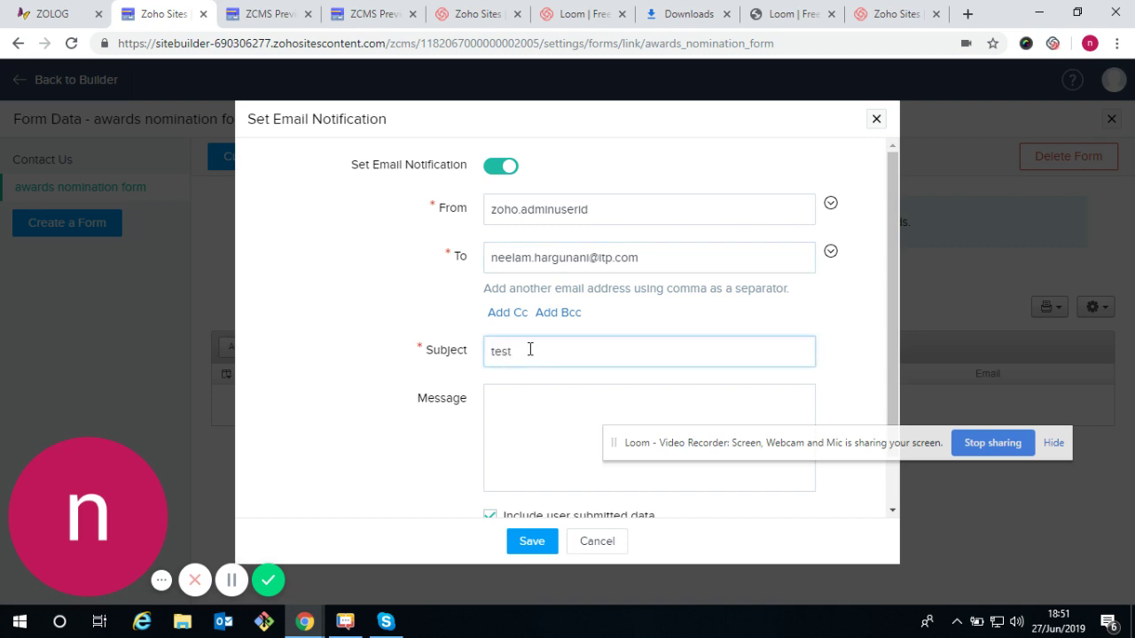
pyautogui.click(532, 402)
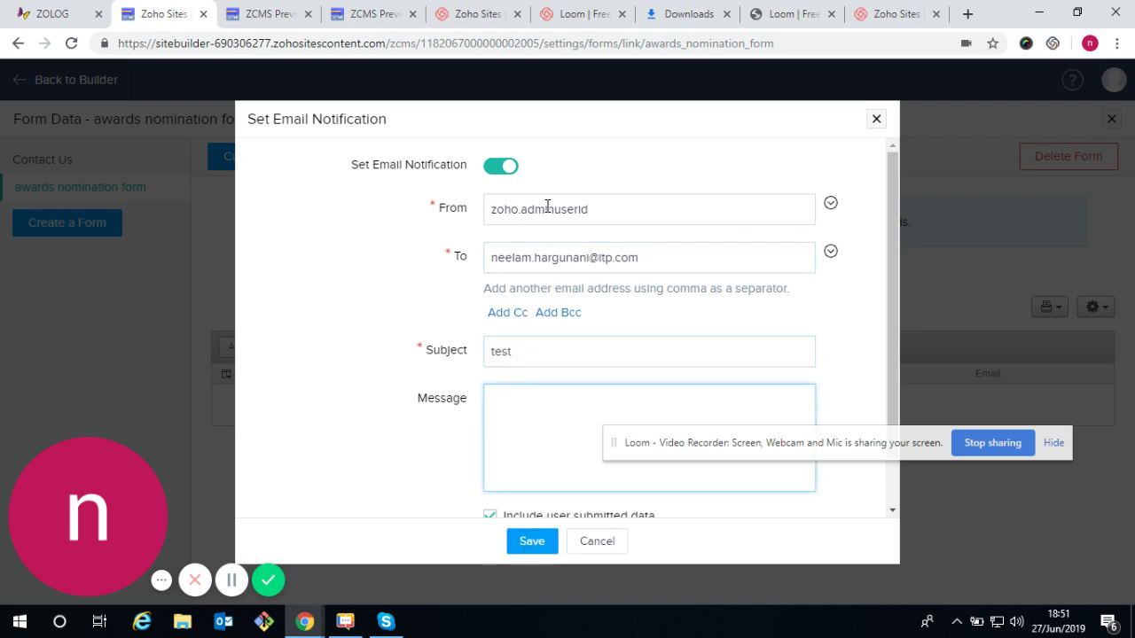
pyautogui.click(528, 541)
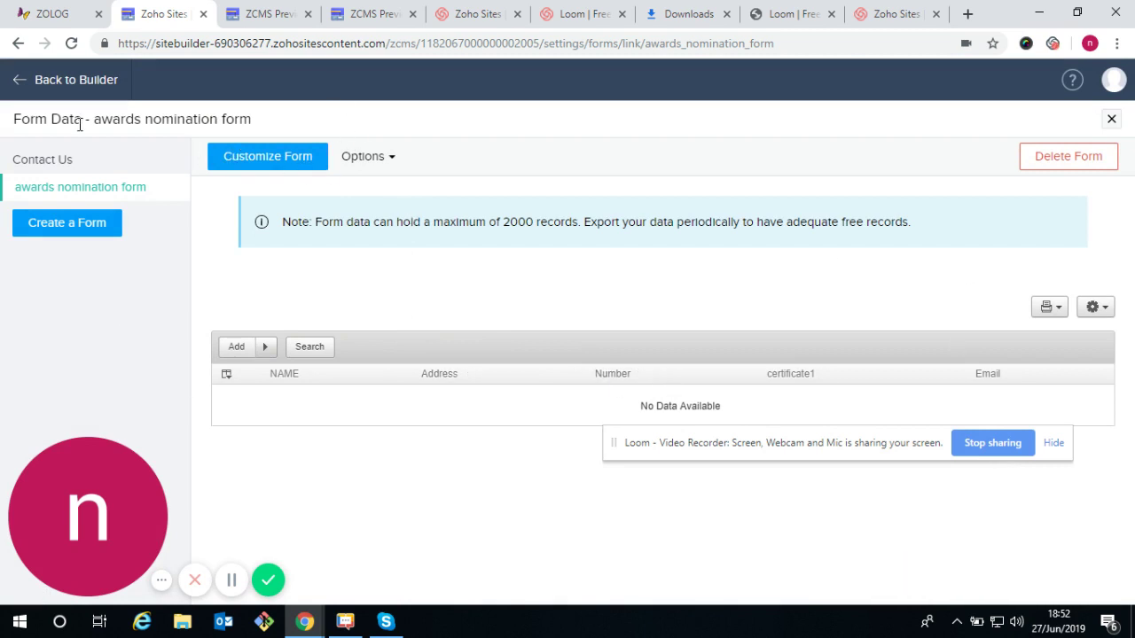
# - Return to the builder and delete the Contact page section that holds both forms
pyautogui.click(31, 86)
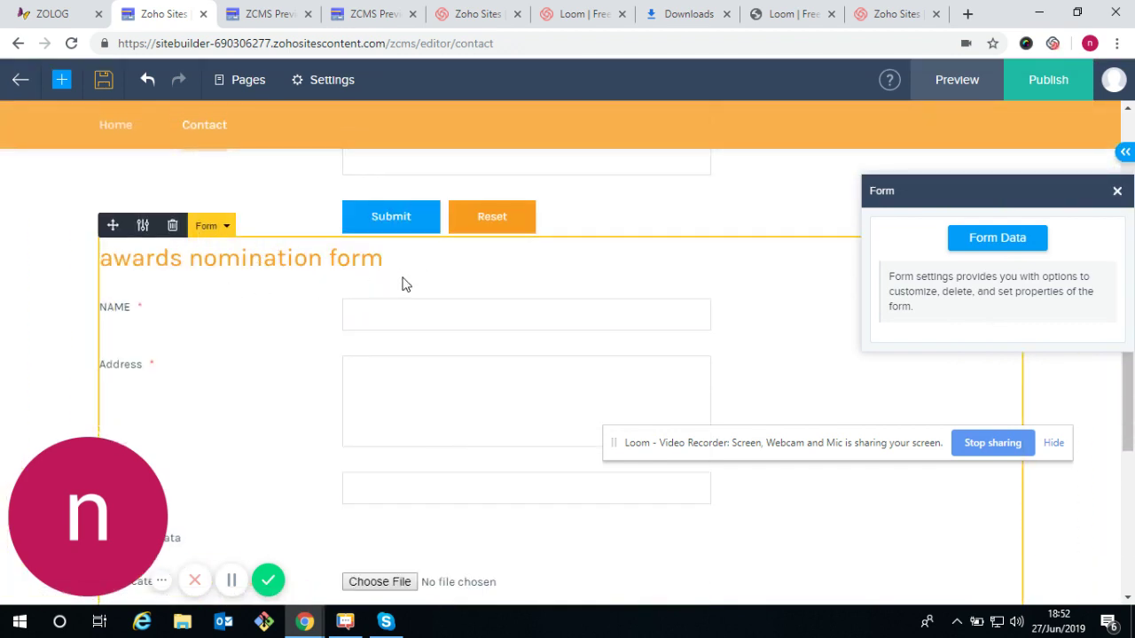
pyautogui.scroll(4, 486, 250)
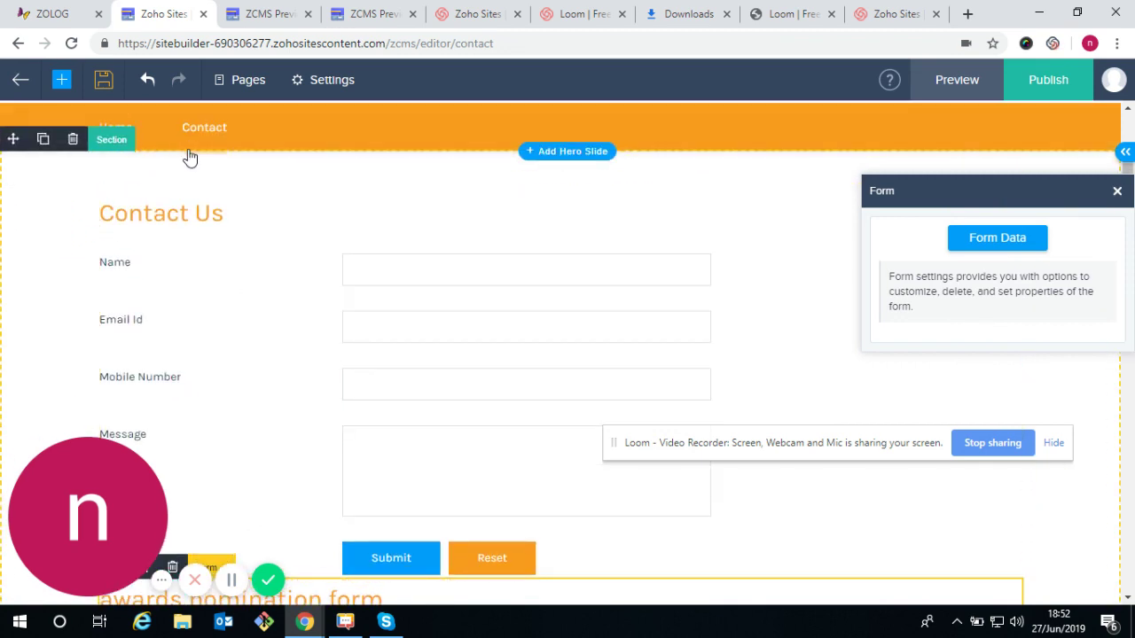
pyautogui.click(72, 139)
pyautogui.click(548, 392)
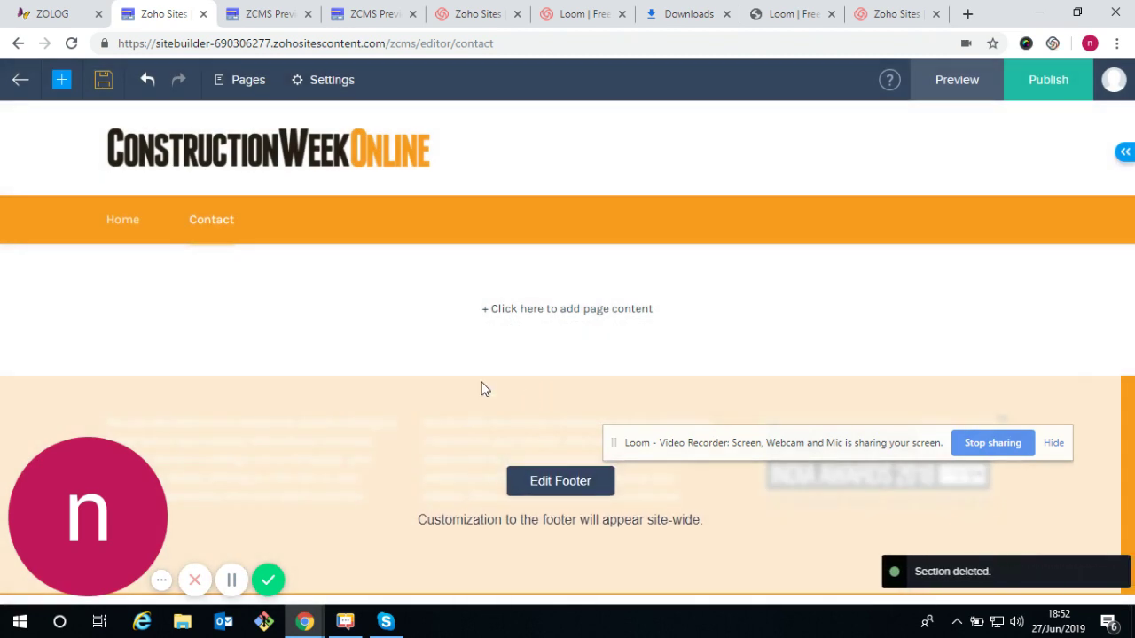
# - Try to add the existing awards nomination form to the empty Contact page
pyautogui.click(524, 310)
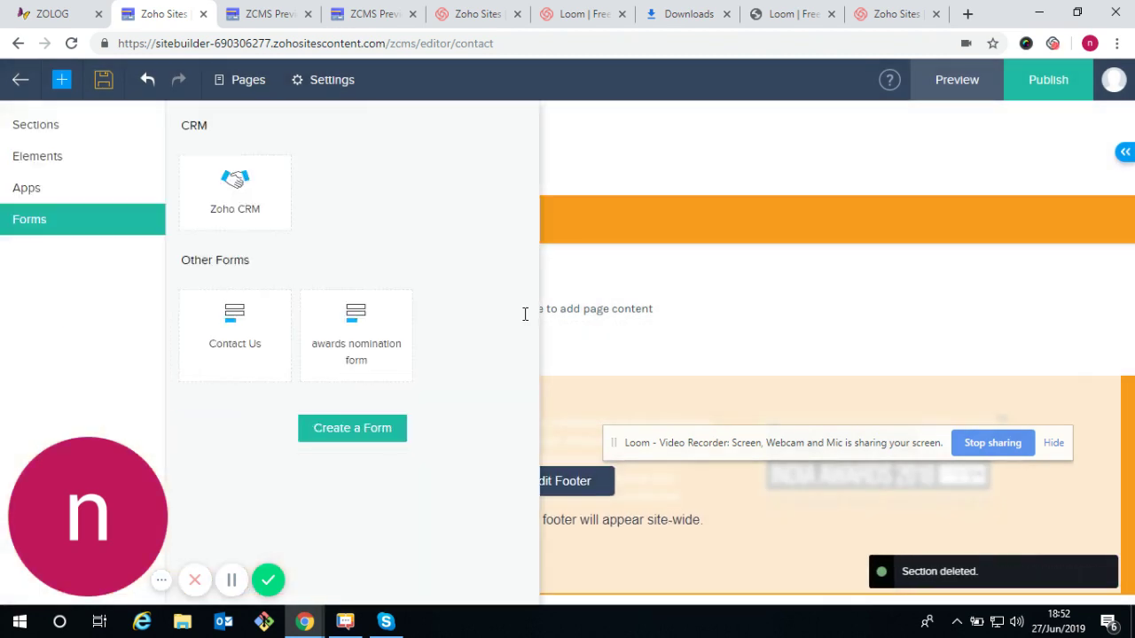
pyautogui.click(47, 223)
pyautogui.click(339, 339)
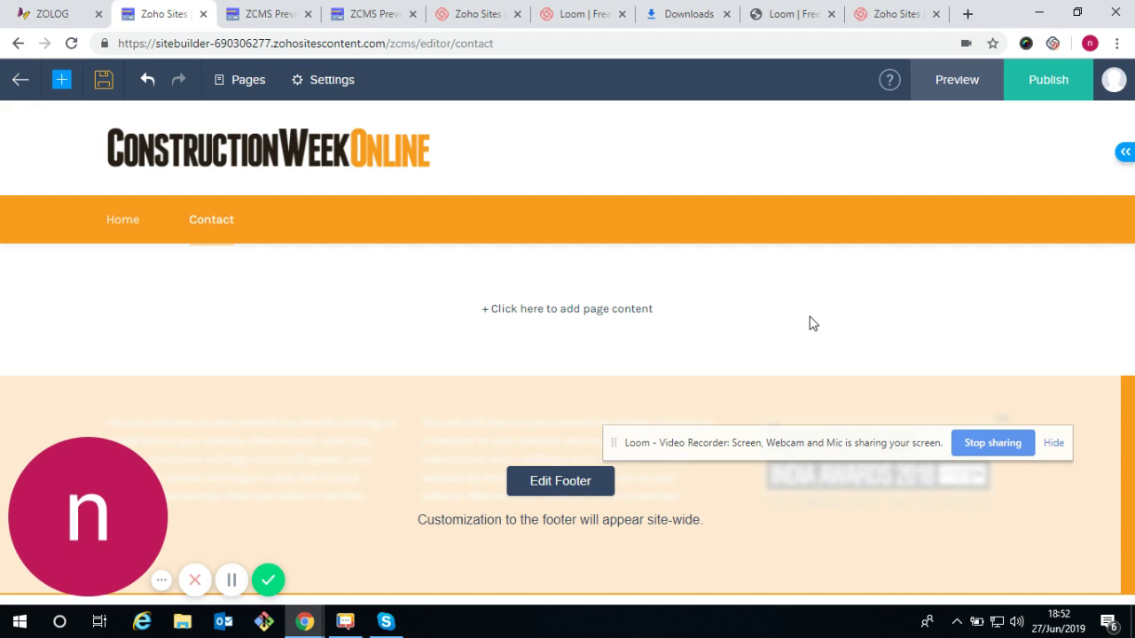
pyautogui.click(567, 308)
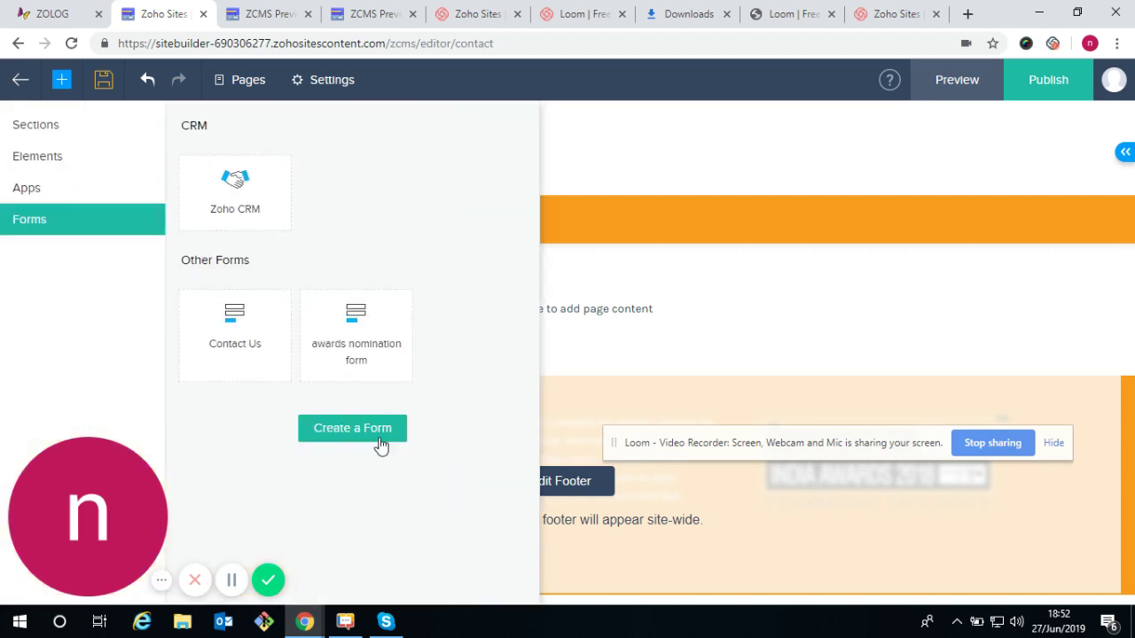
pyautogui.click(351, 331)
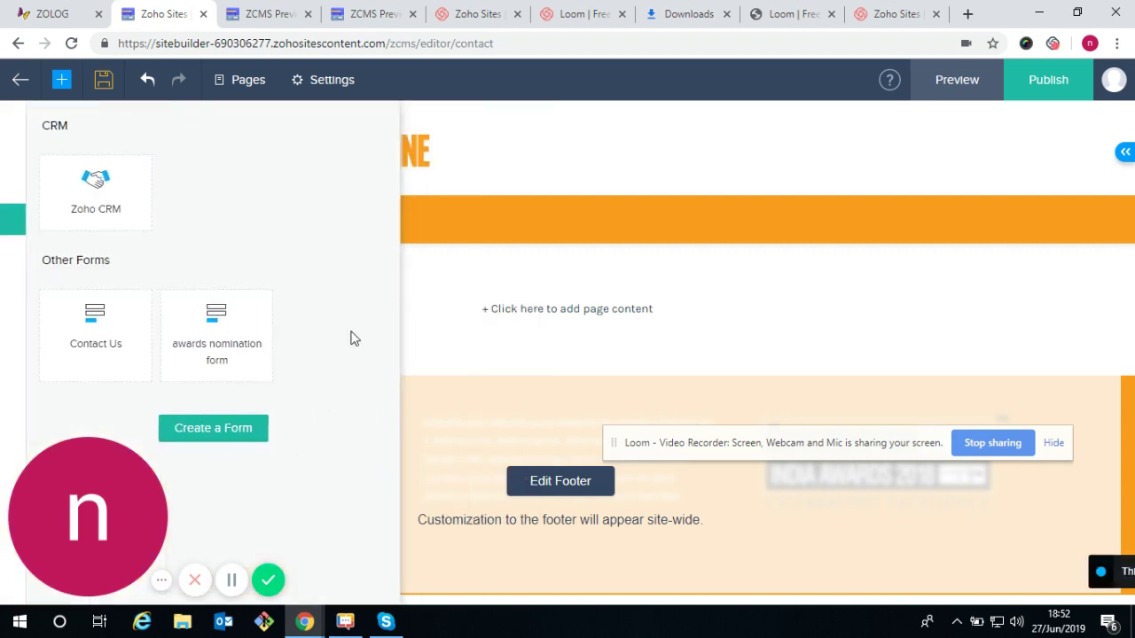
pyautogui.click(538, 312)
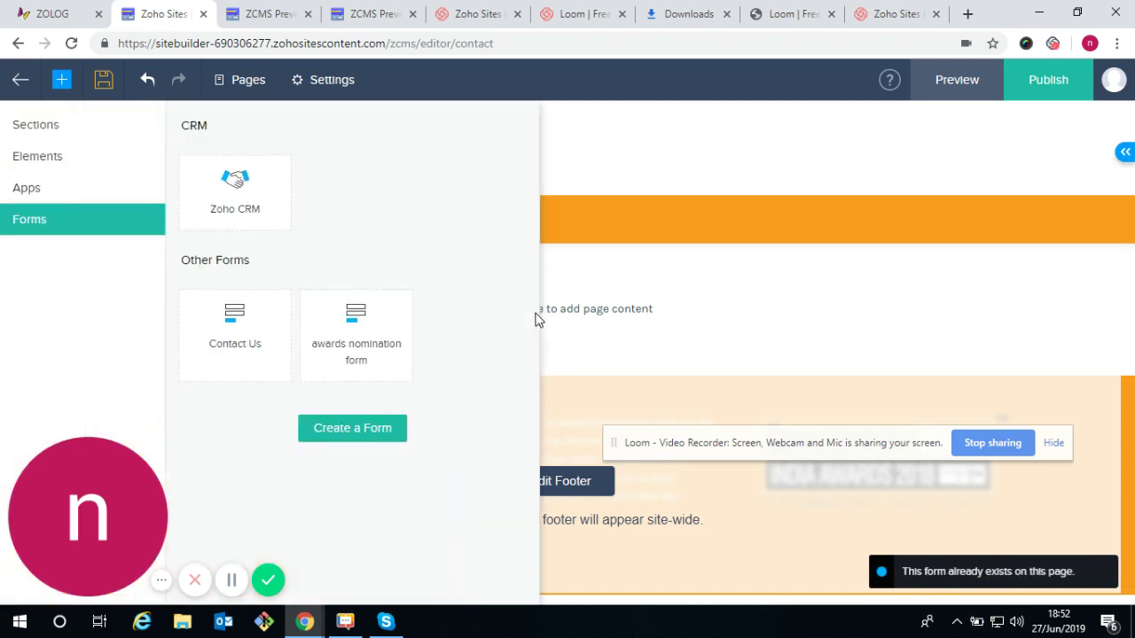
pyautogui.click(35, 156)
pyautogui.click(36, 129)
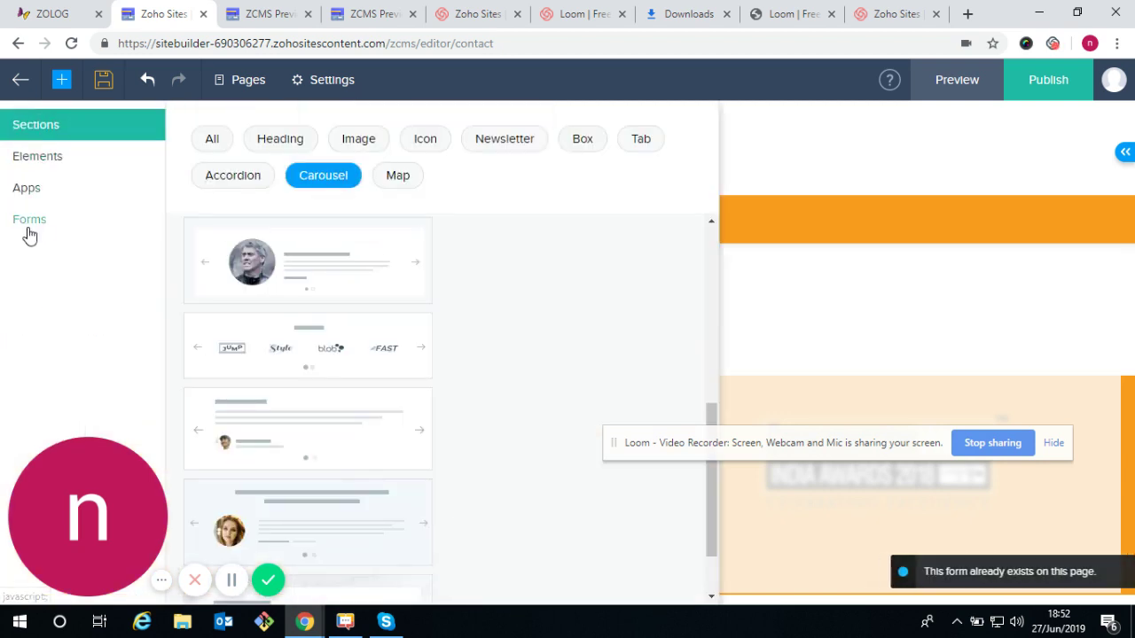
pyautogui.click(27, 226)
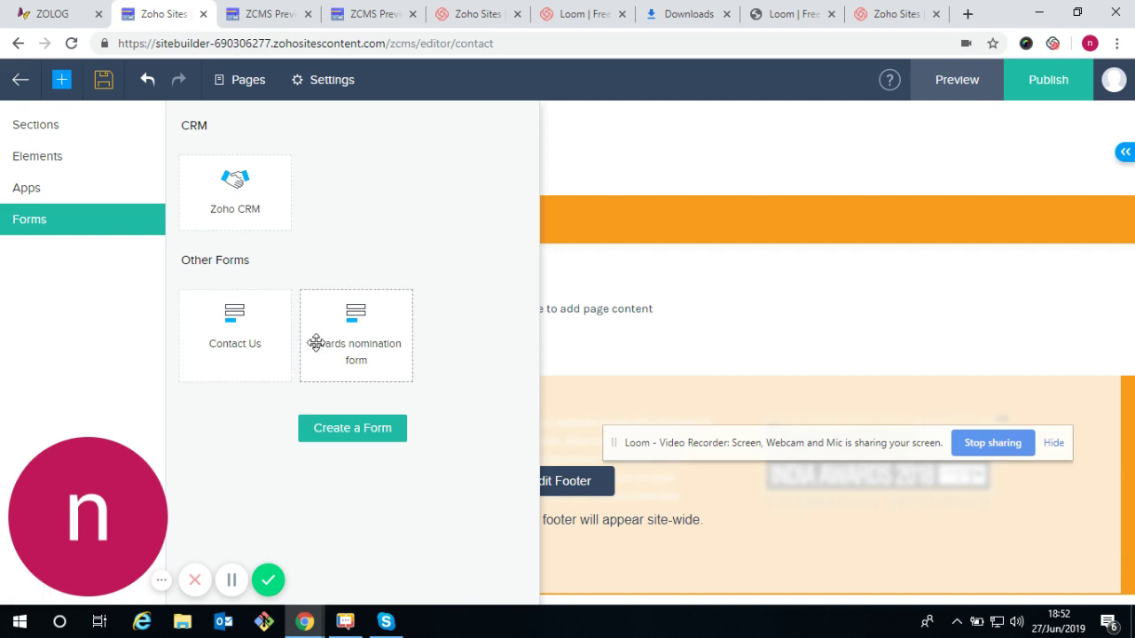
pyautogui.click(343, 330)
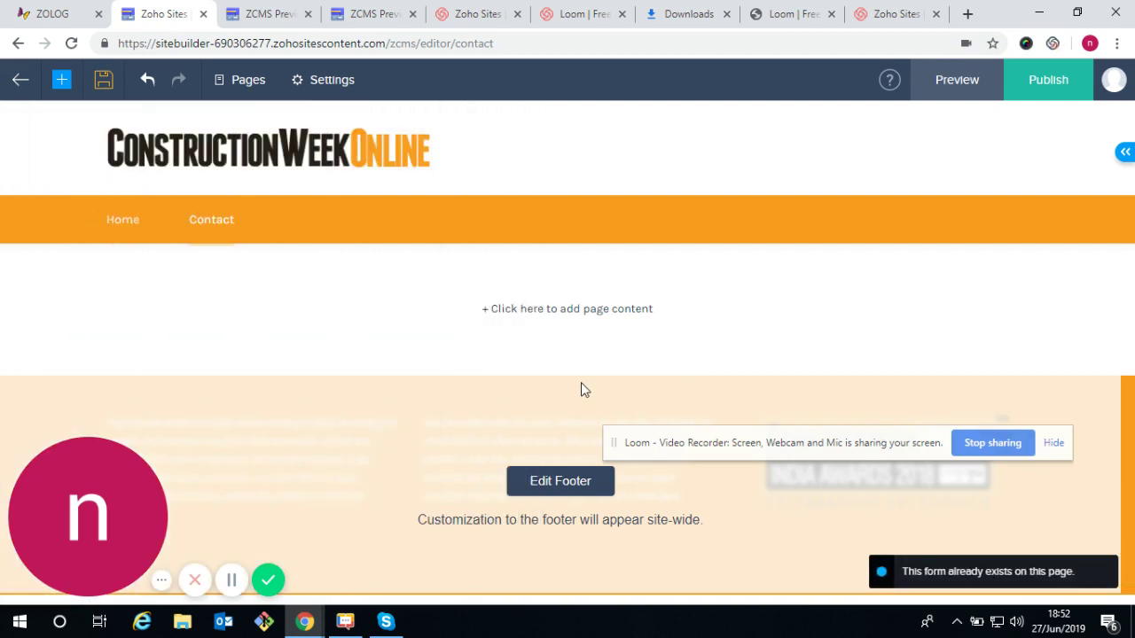
# - Open the templates for creating a form, close them, and try again to place the awards nomination form
pyautogui.click(565, 310)
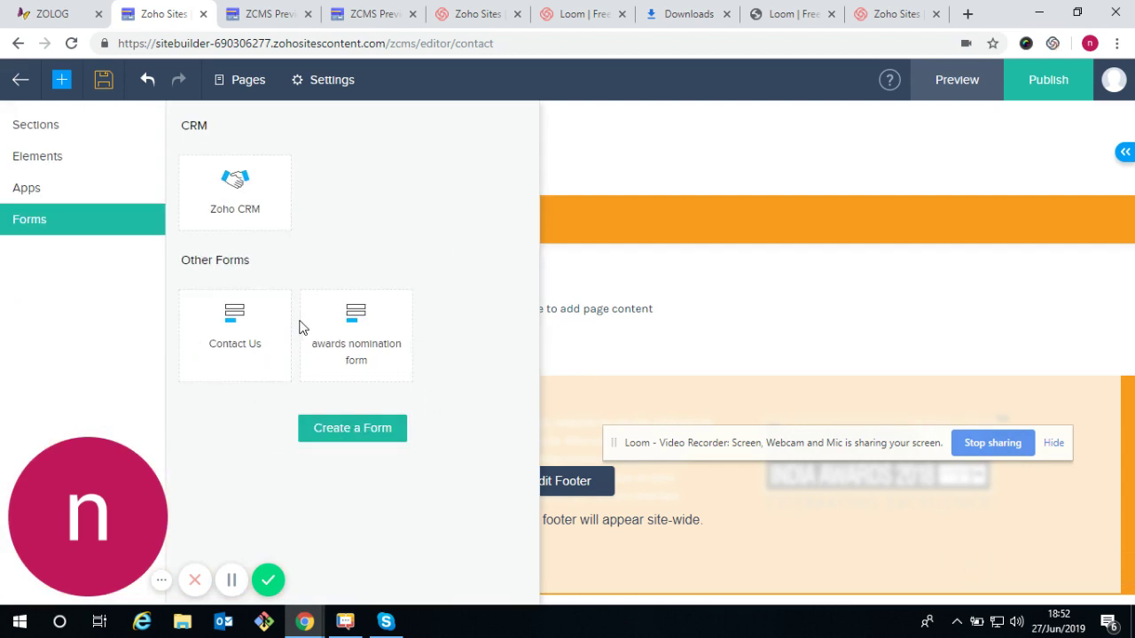
pyautogui.click(354, 428)
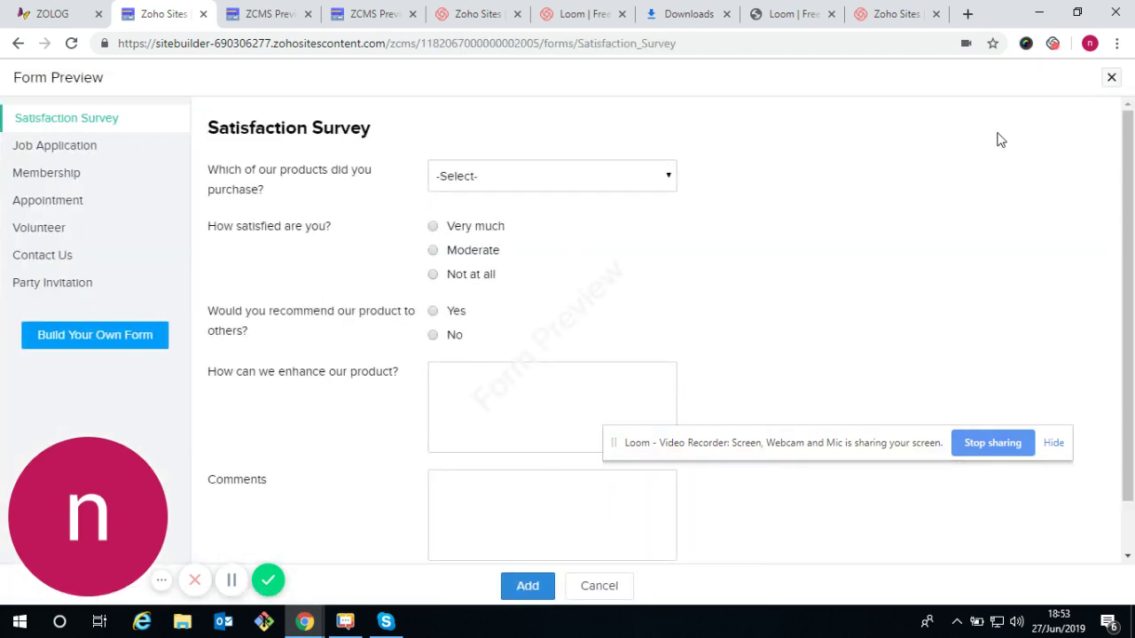
pyautogui.click(1113, 76)
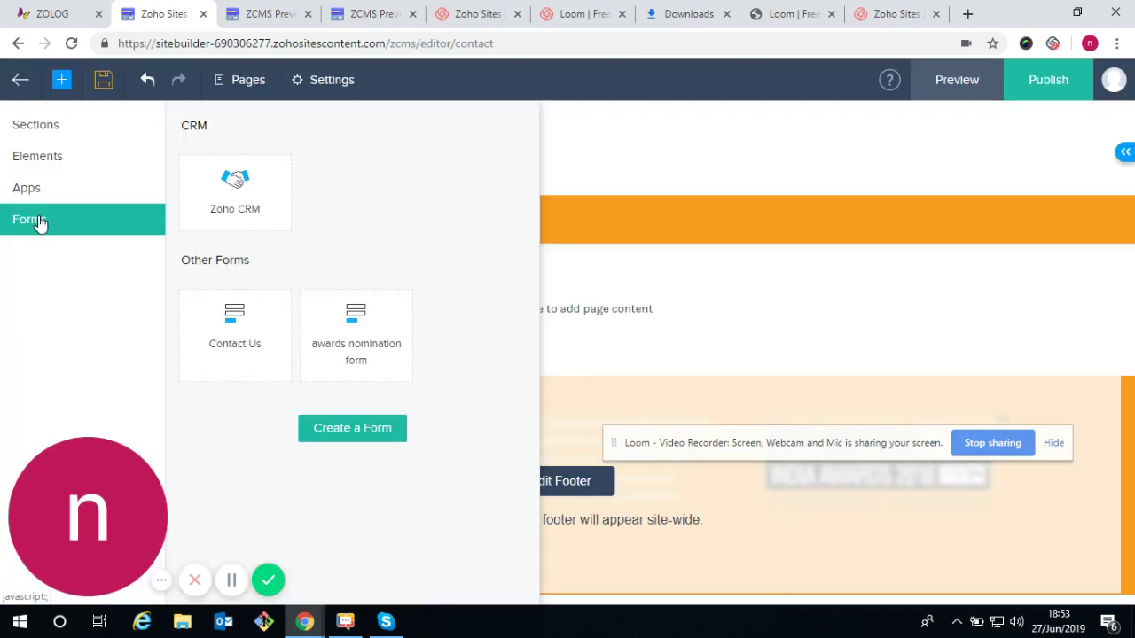
pyautogui.moveTo(361, 361); pyautogui.dragTo(162, 360)
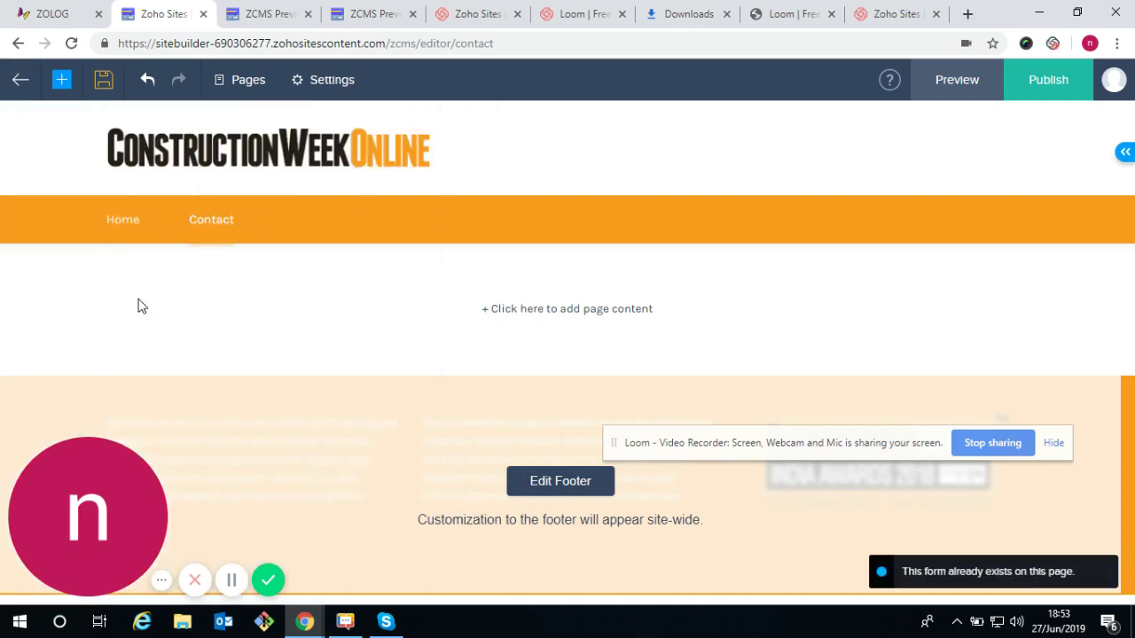
# - Preview the Contact page, reload the preview, and return to the site builder
pyautogui.click(956, 78)
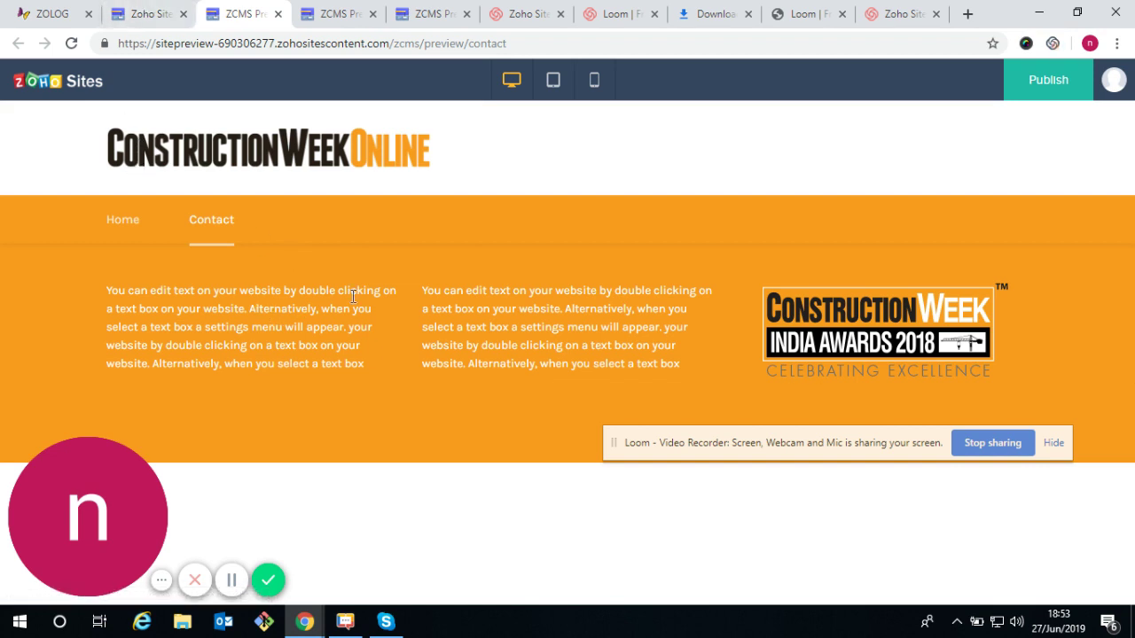
pyautogui.click(71, 43)
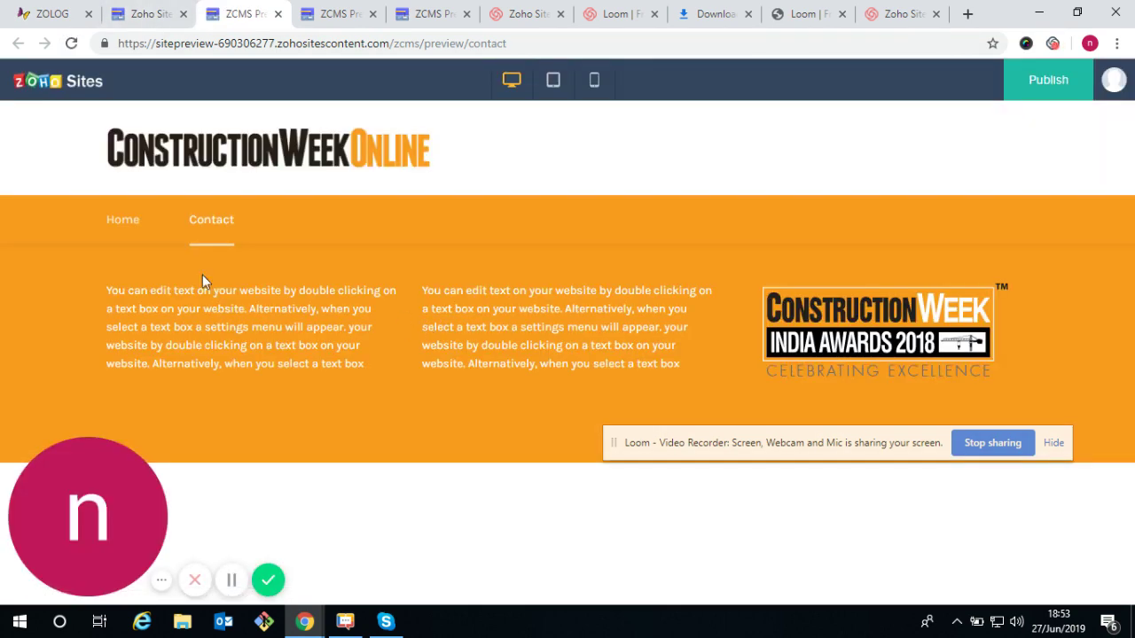
pyautogui.click(198, 227)
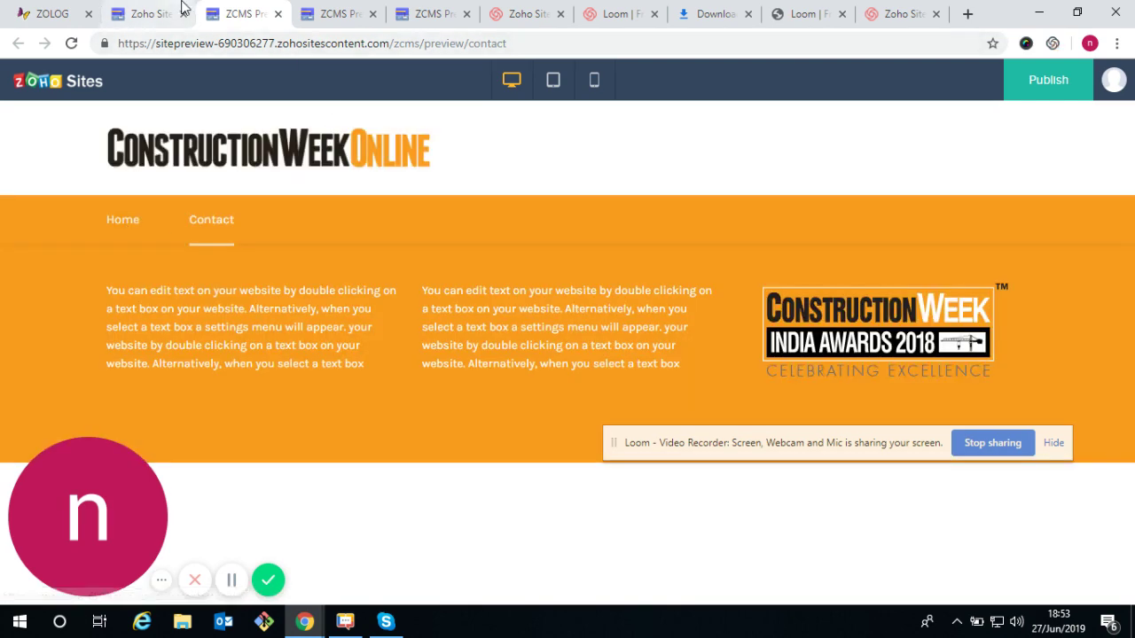
pyautogui.click(182, 10)
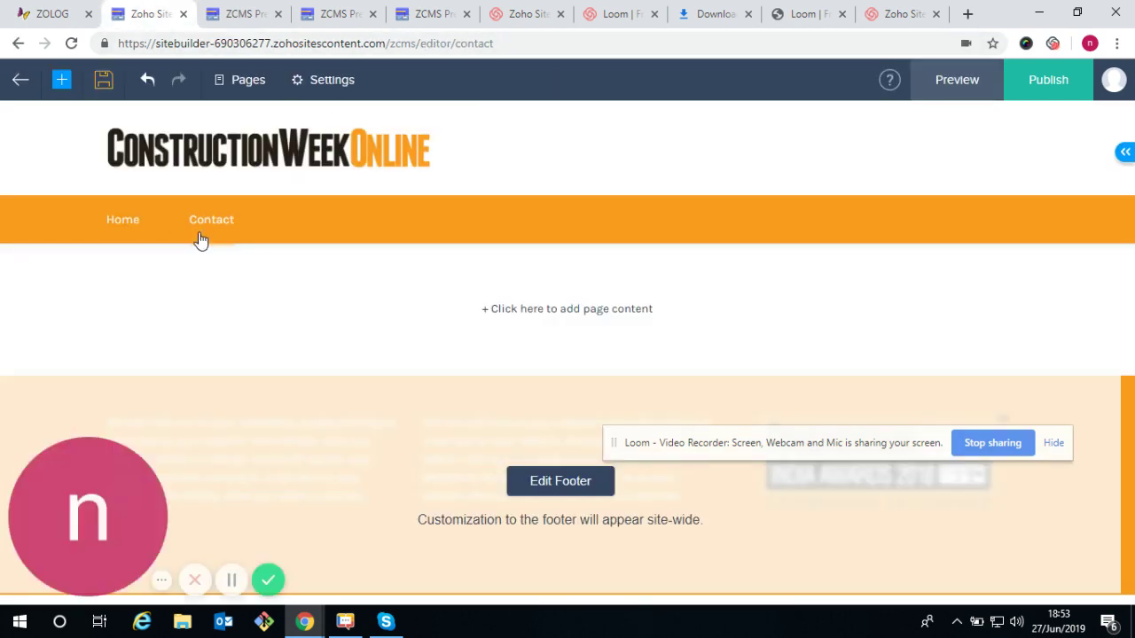
# - Retry adding the awards nomination form, reload the editor, and open and dismiss the available page content
pyautogui.click(543, 310)
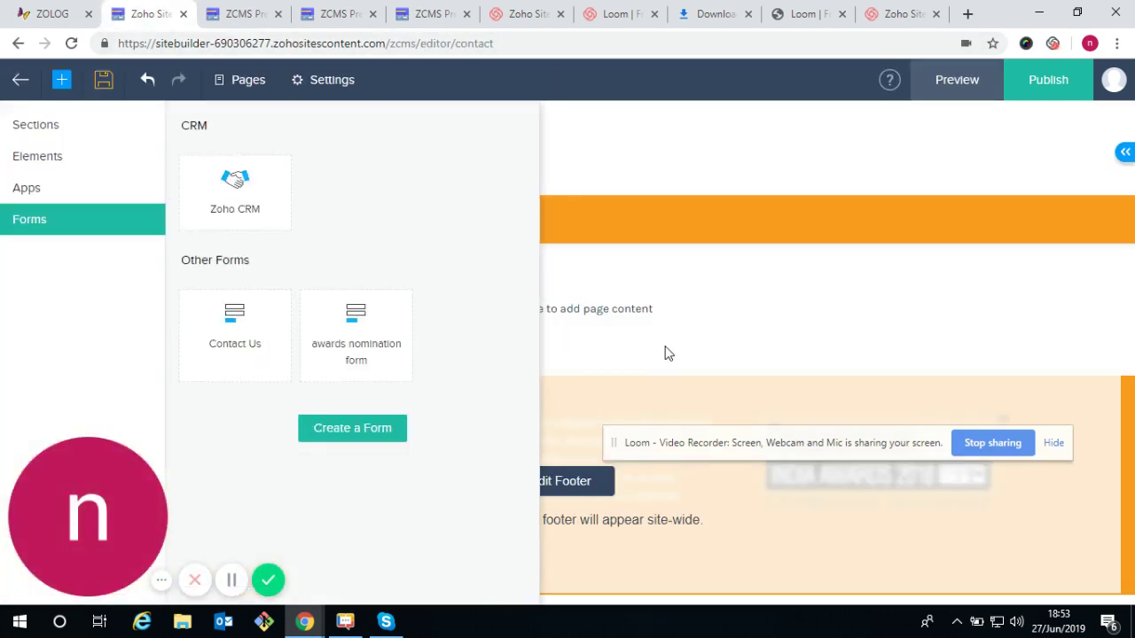
pyautogui.click(345, 340)
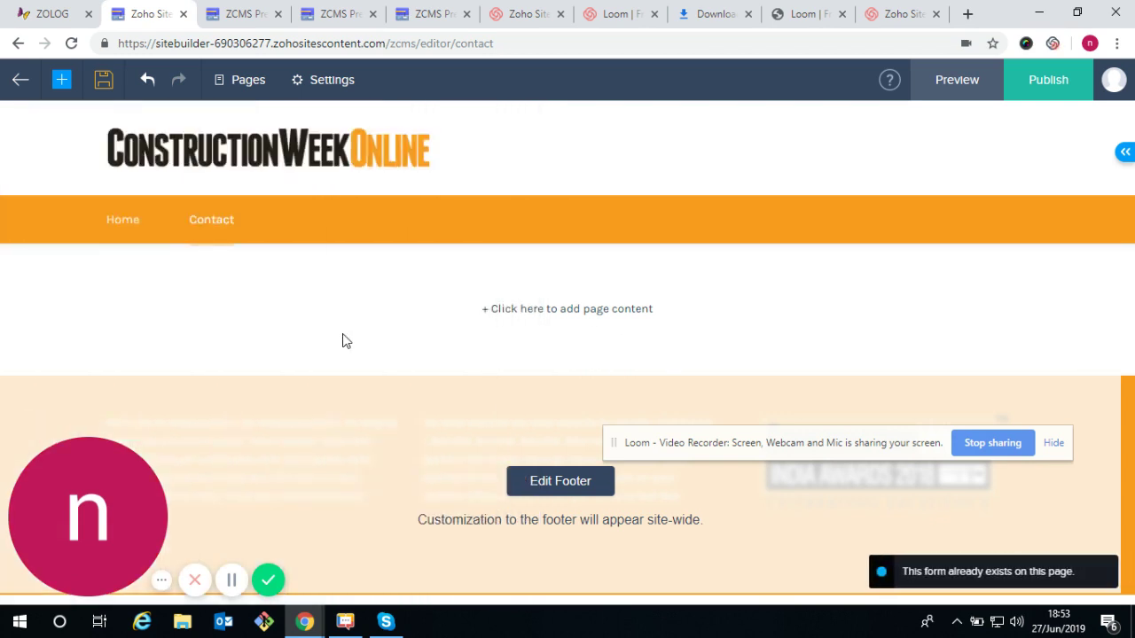
pyautogui.click(71, 44)
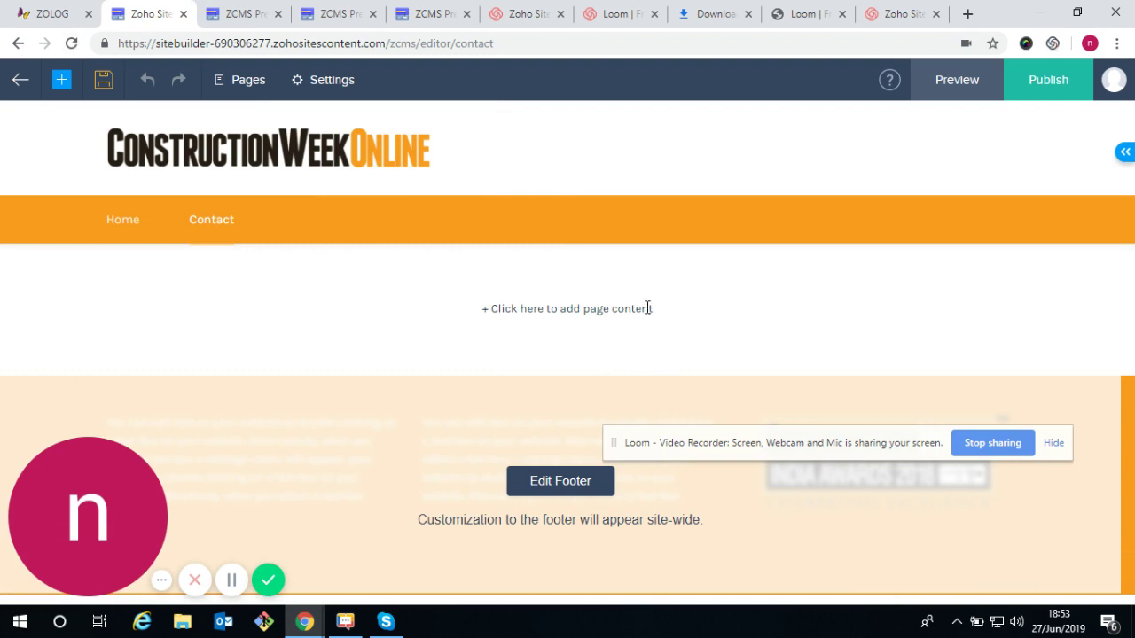
pyautogui.click(585, 345)
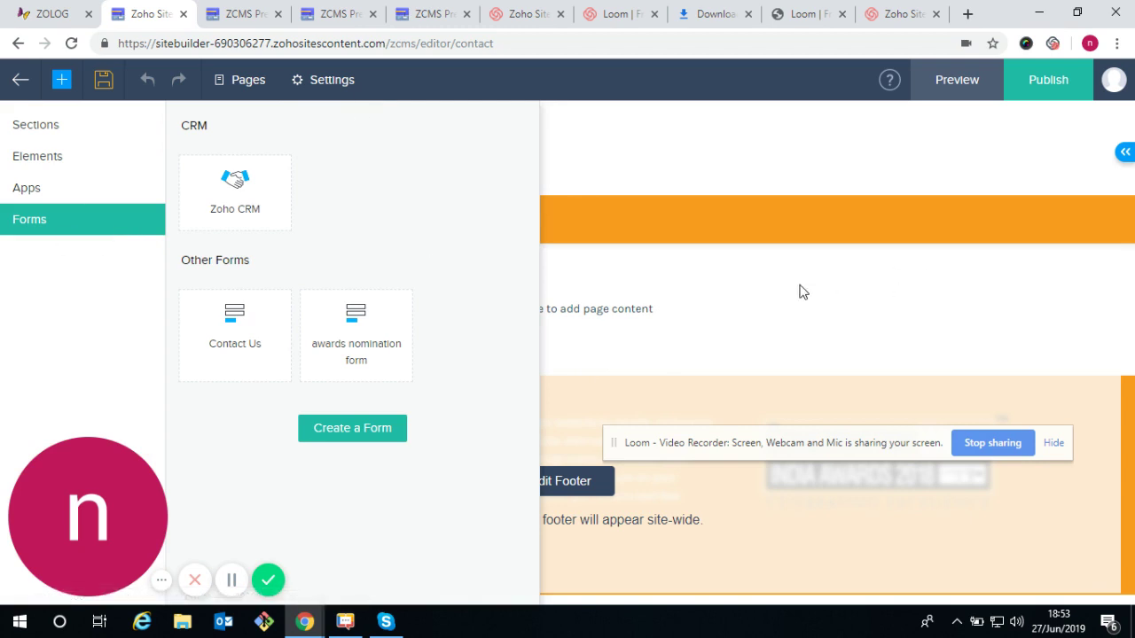
pyautogui.click(1015, 425)
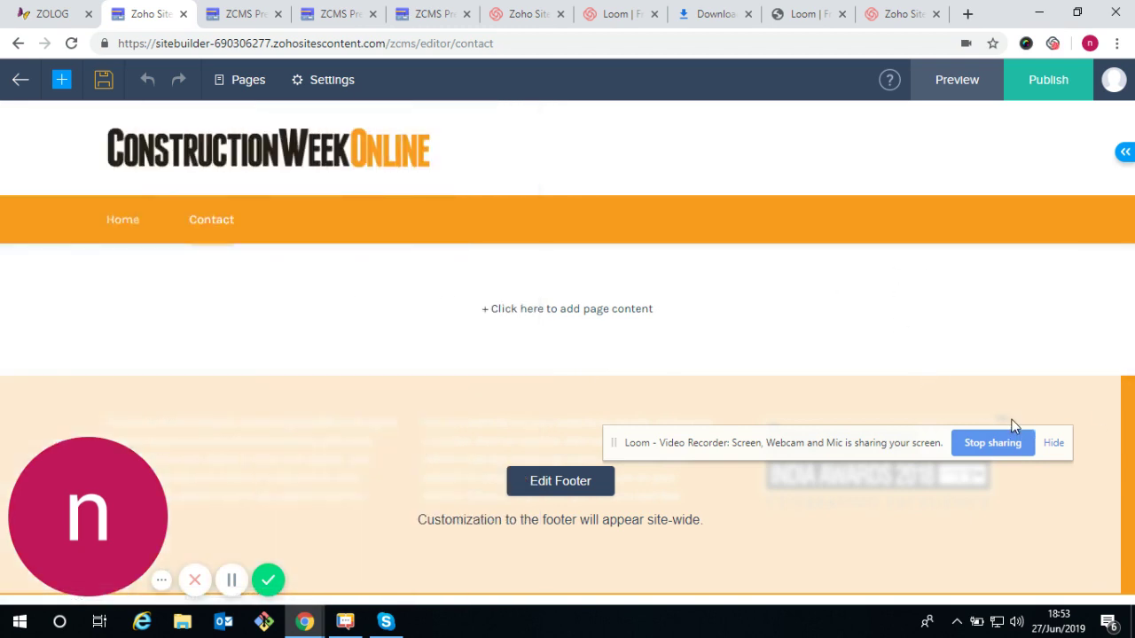
# - Look over the Home page in the editor and go back to the Contact page
pyautogui.click(115, 218)
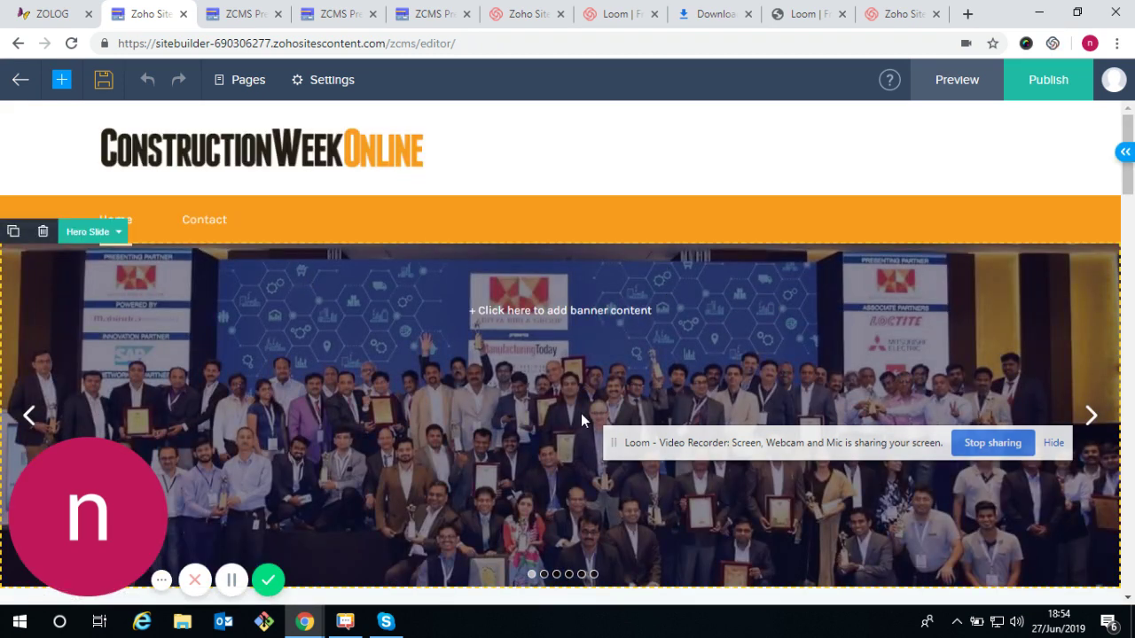
pyautogui.scroll(-2, 312, 319)
pyautogui.scroll(1, 459, 336)
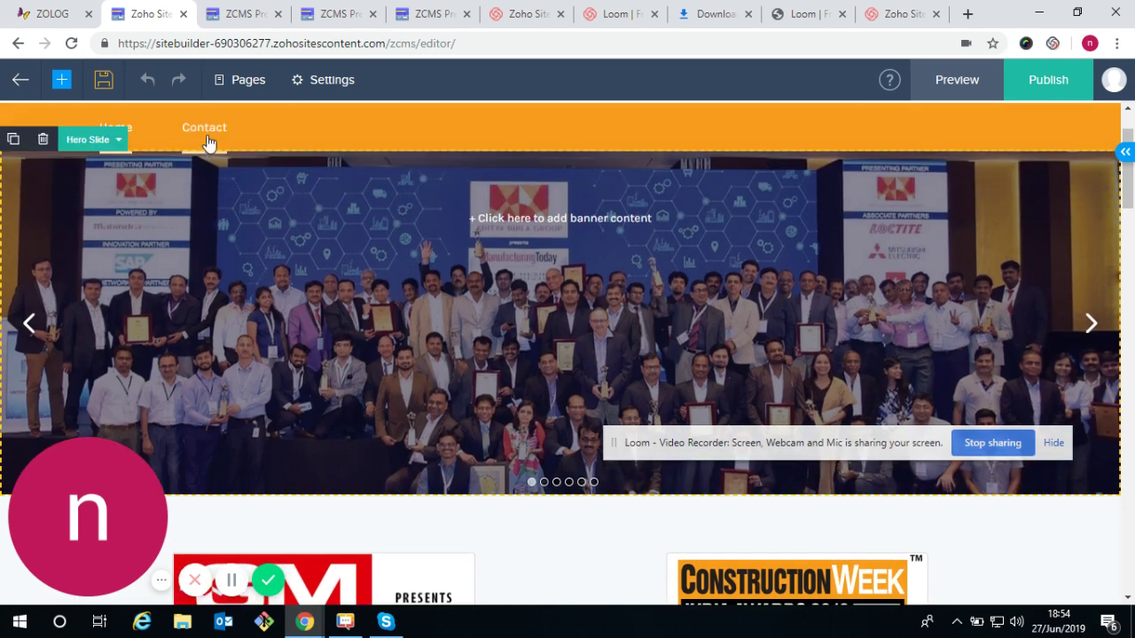
pyautogui.click(207, 131)
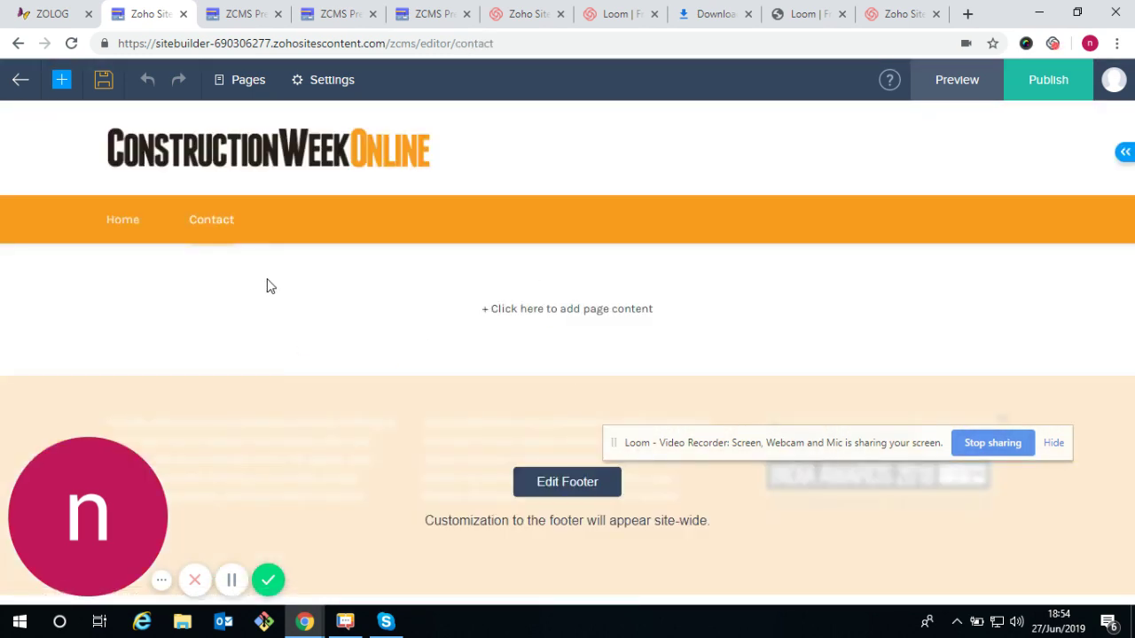
# - Add a Row container element to the empty Contact page
pyautogui.click(559, 307)
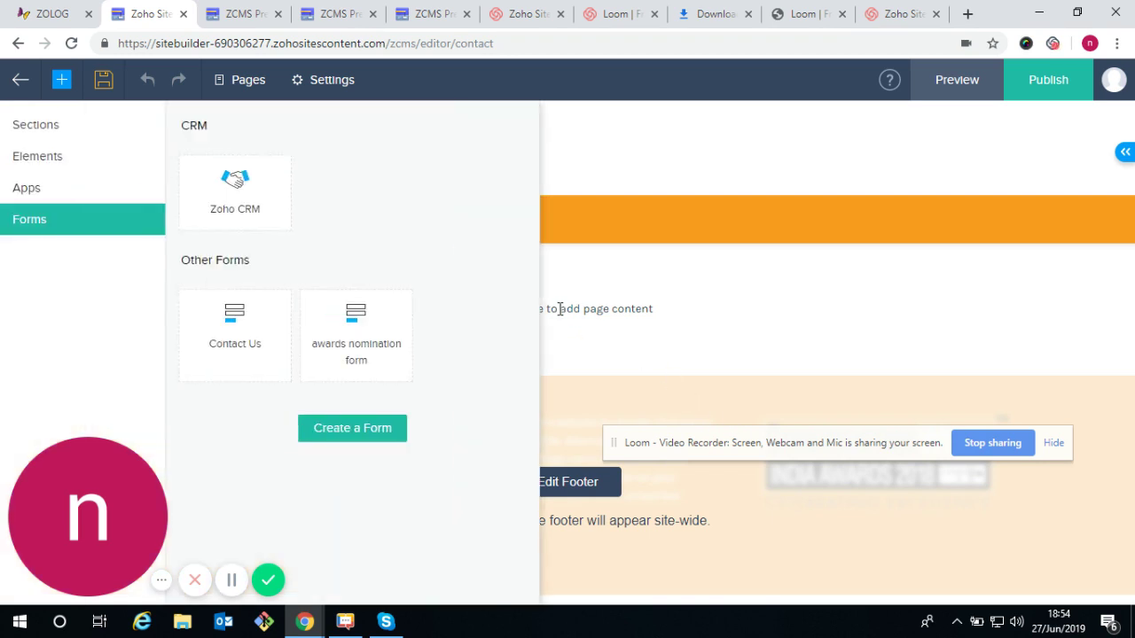
pyautogui.click(33, 158)
pyautogui.scroll(-1, 307, 329)
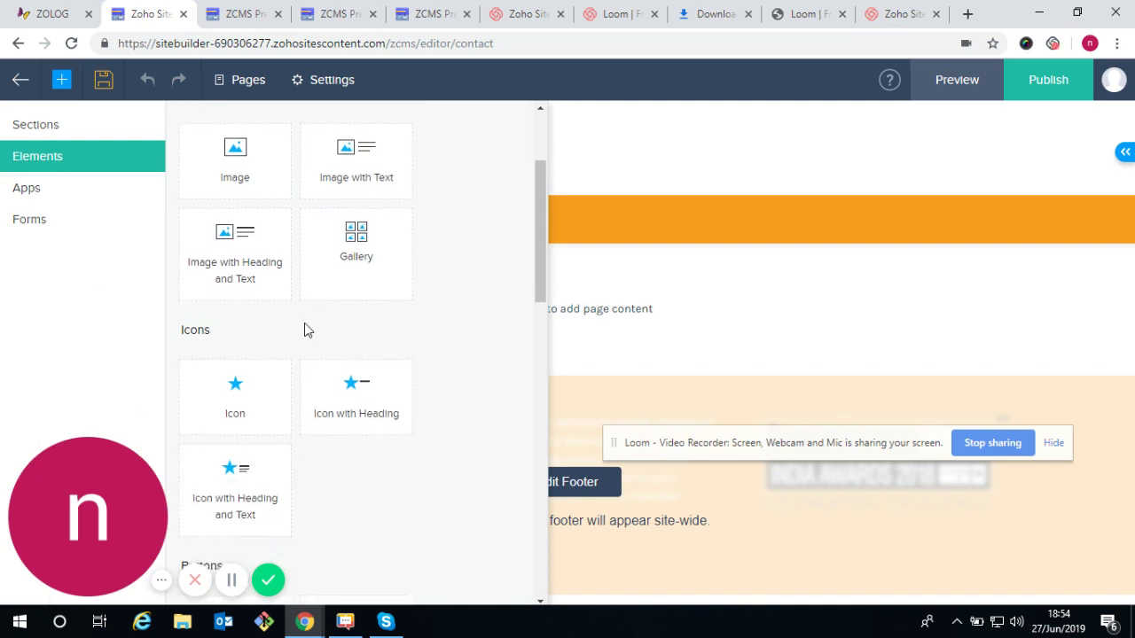
pyautogui.scroll(2, 360, 339)
pyautogui.scroll(-4, 370, 396)
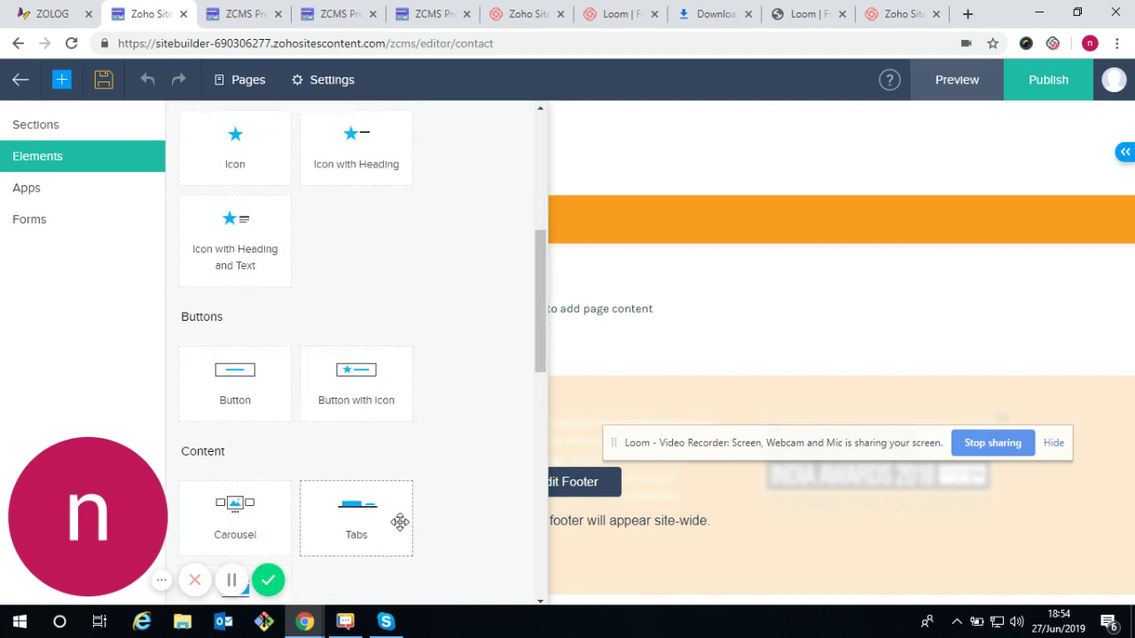
pyautogui.scroll(-5, 399, 523)
pyautogui.scroll(1, 400, 523)
pyautogui.scroll(10, 402, 523)
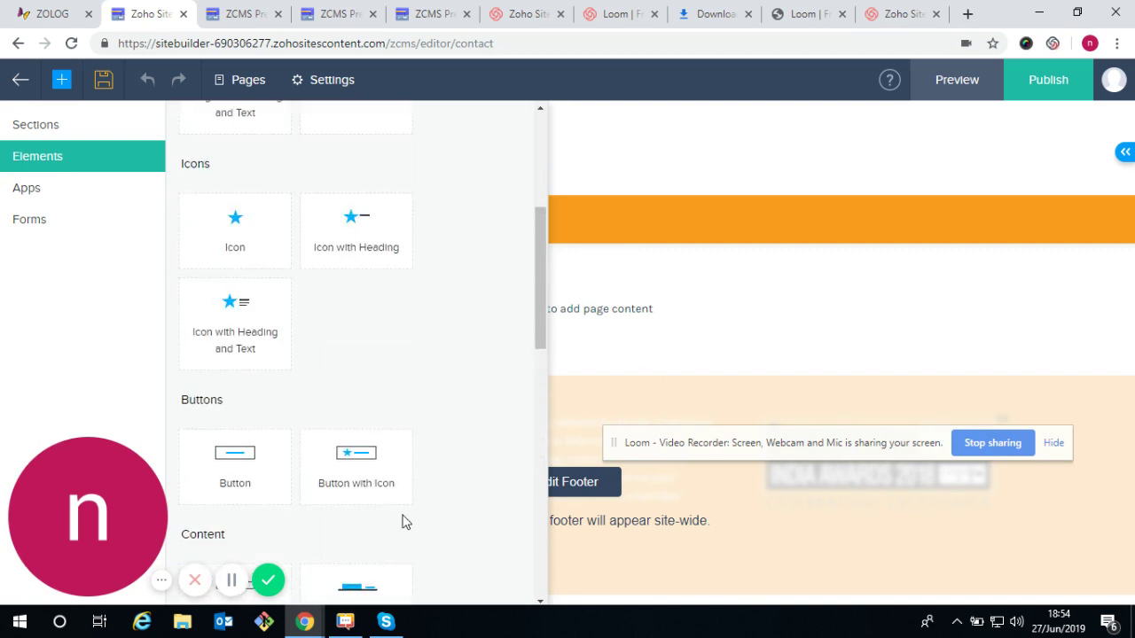
pyautogui.scroll(-9, 345, 523)
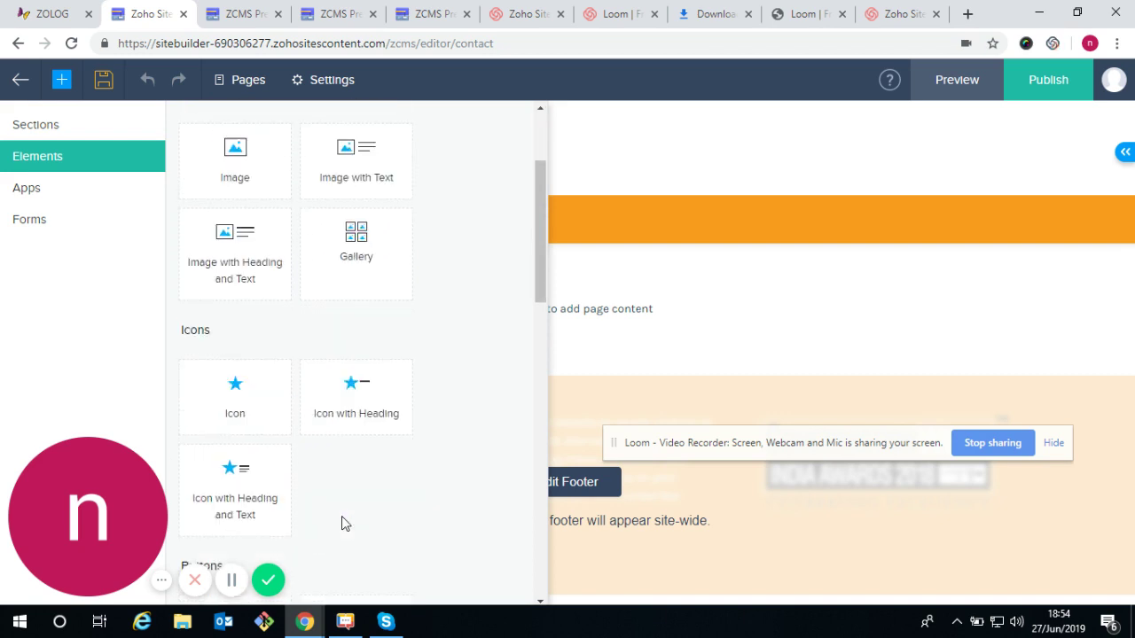
pyautogui.scroll(-1, 354, 390)
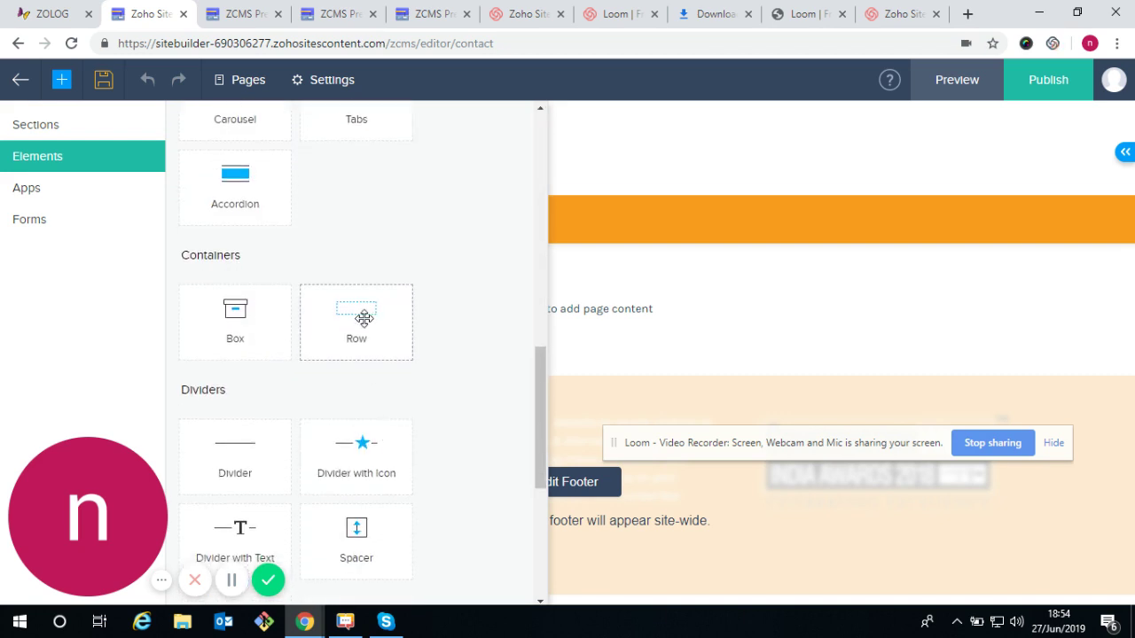
pyautogui.click(365, 319)
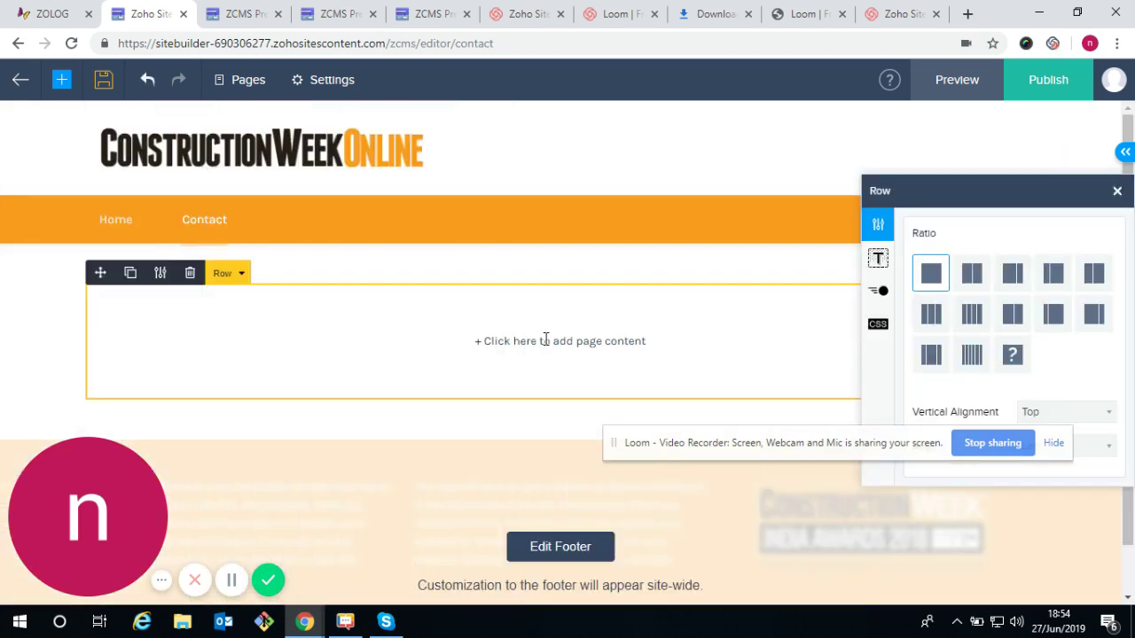
# - Insert the awards nomination form into the Contact page's row and check its fields
pyautogui.click(537, 345)
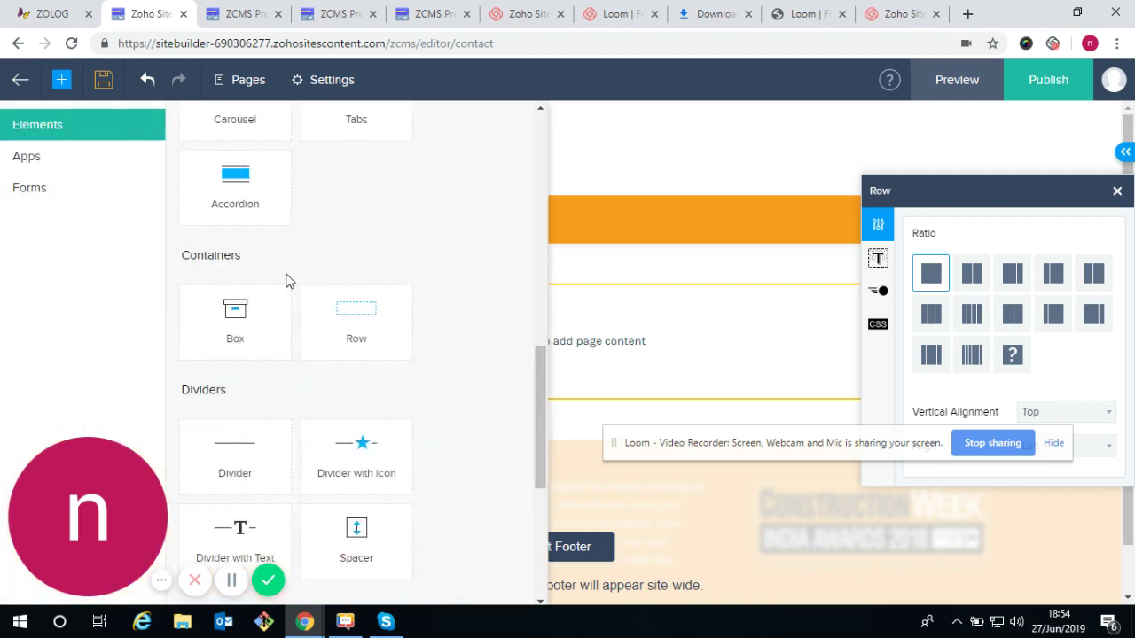
pyautogui.click(32, 187)
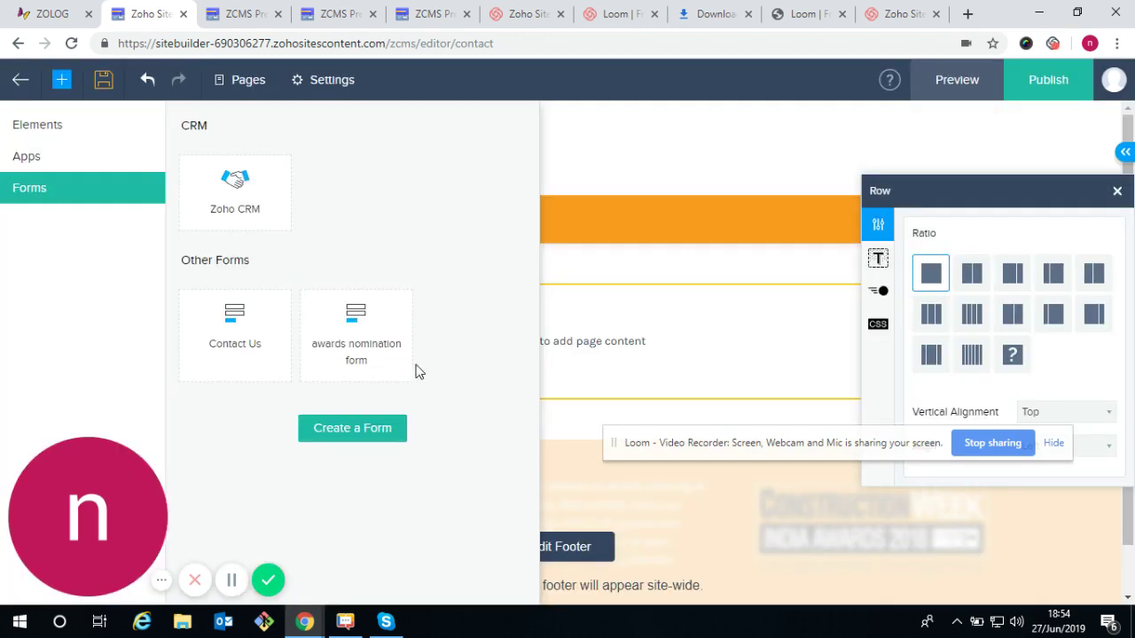
pyautogui.click(365, 317)
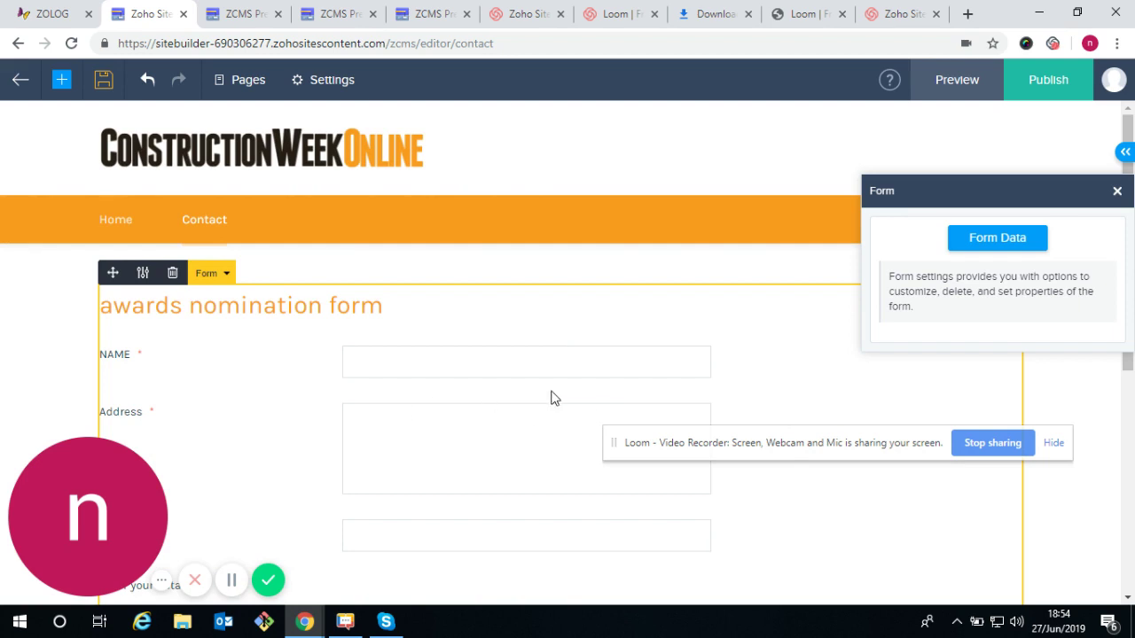
pyautogui.scroll(-4, 551, 398)
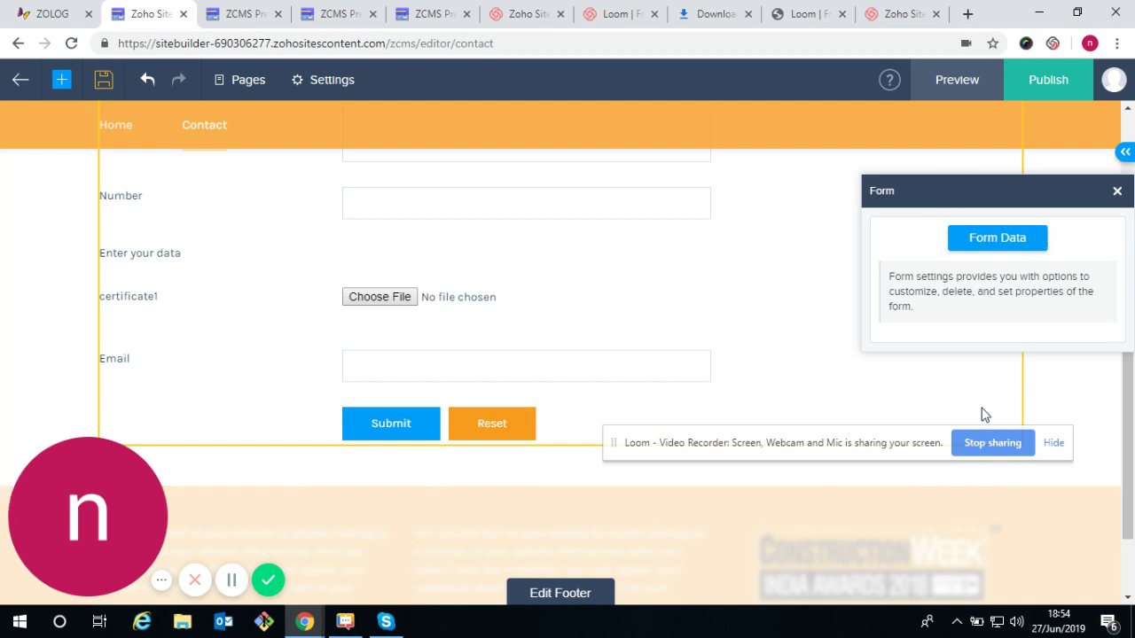
# - Dismiss the form settings, look over the site's general, content, customization, configuration and SEO settings, and return to the Contact page editor
pyautogui.click(1117, 191)
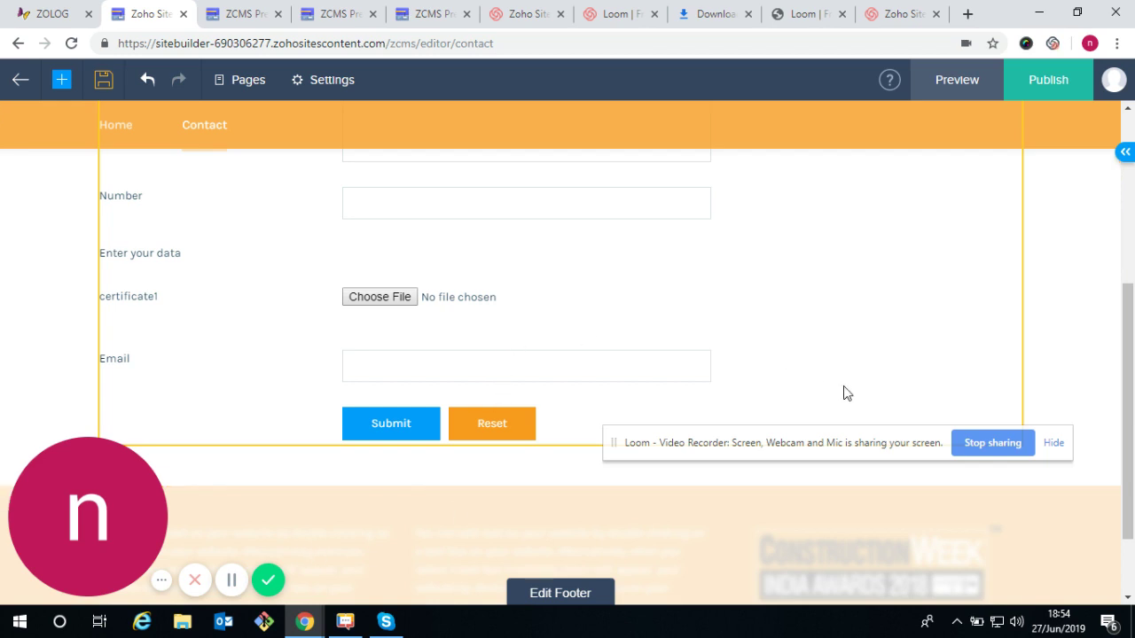
pyautogui.click(61, 79)
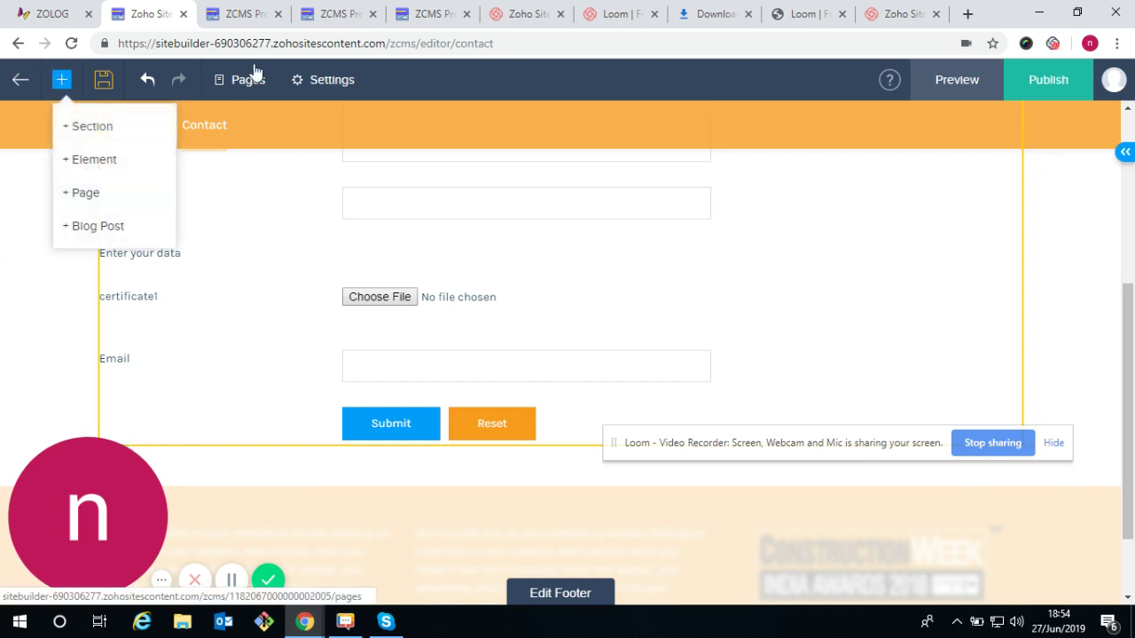
pyautogui.click(324, 82)
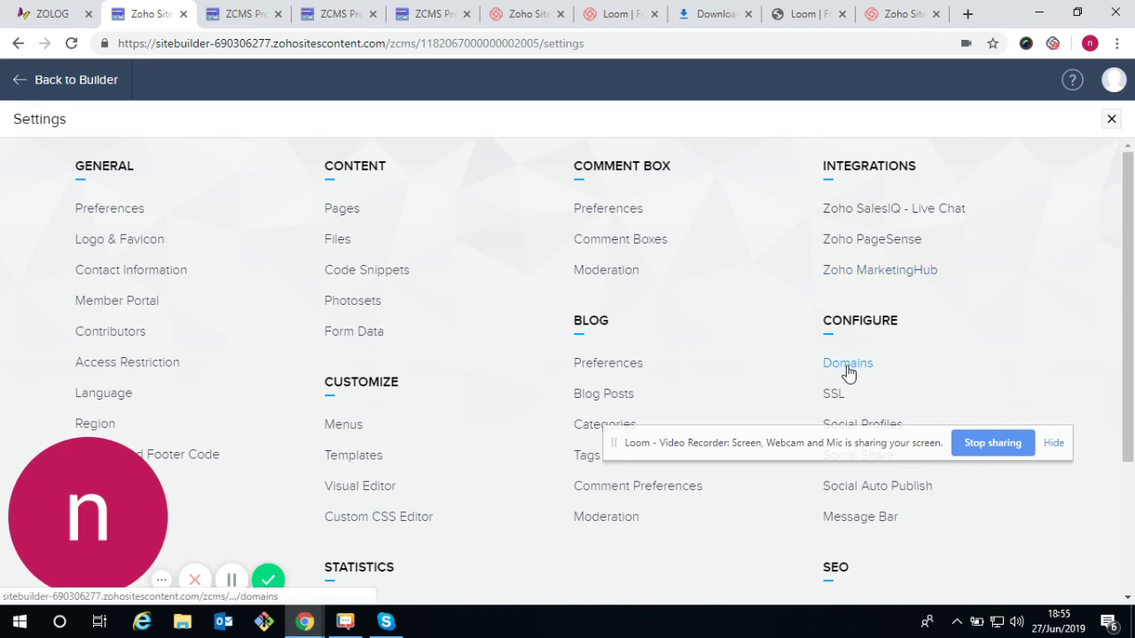
pyautogui.scroll(-3, 197, 324)
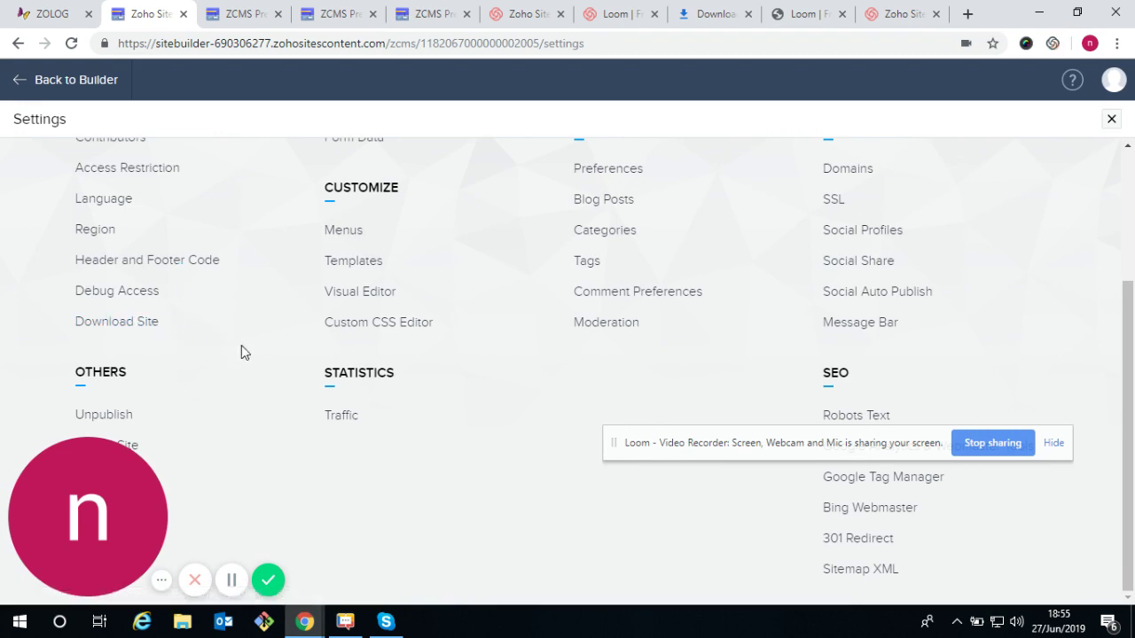
pyautogui.scroll(1, 410, 384)
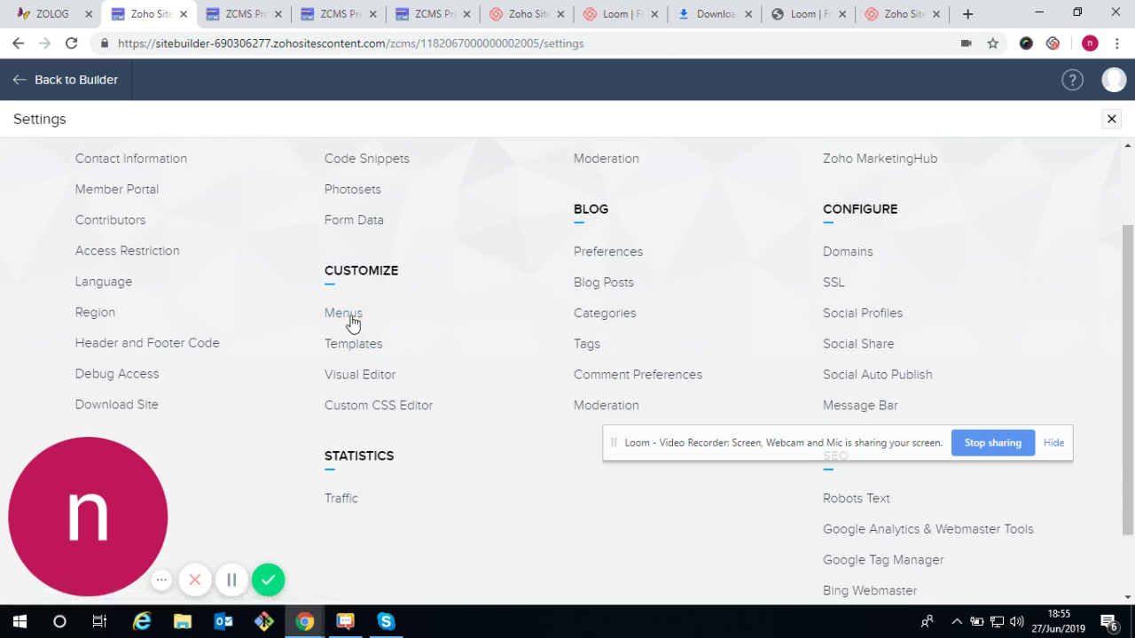
pyautogui.scroll(2, 349, 323)
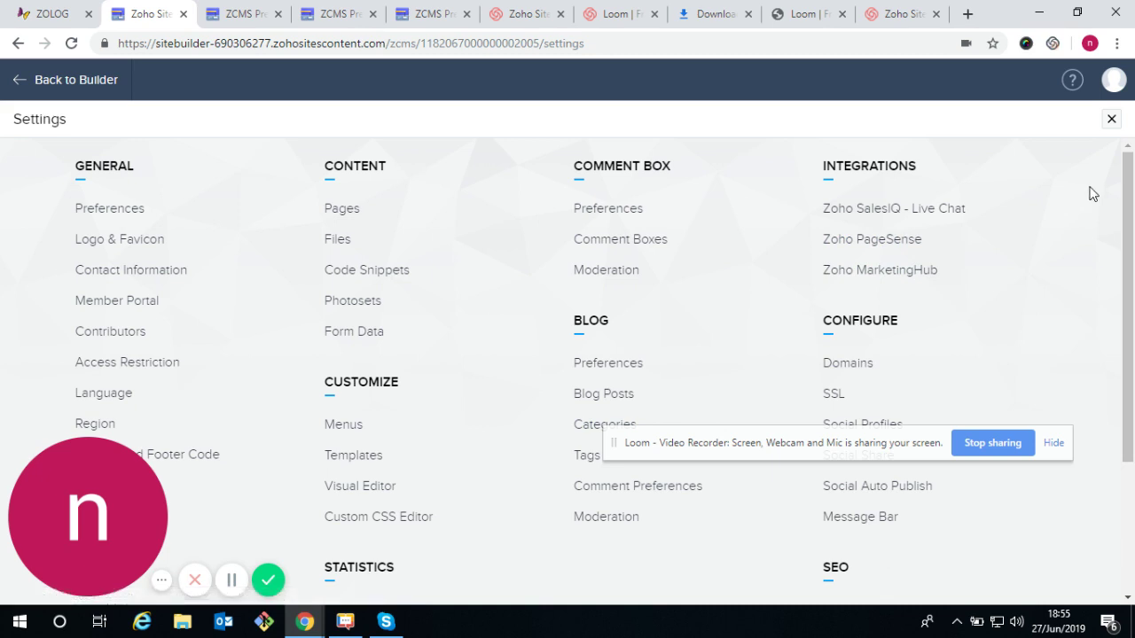
pyautogui.click(27, 90)
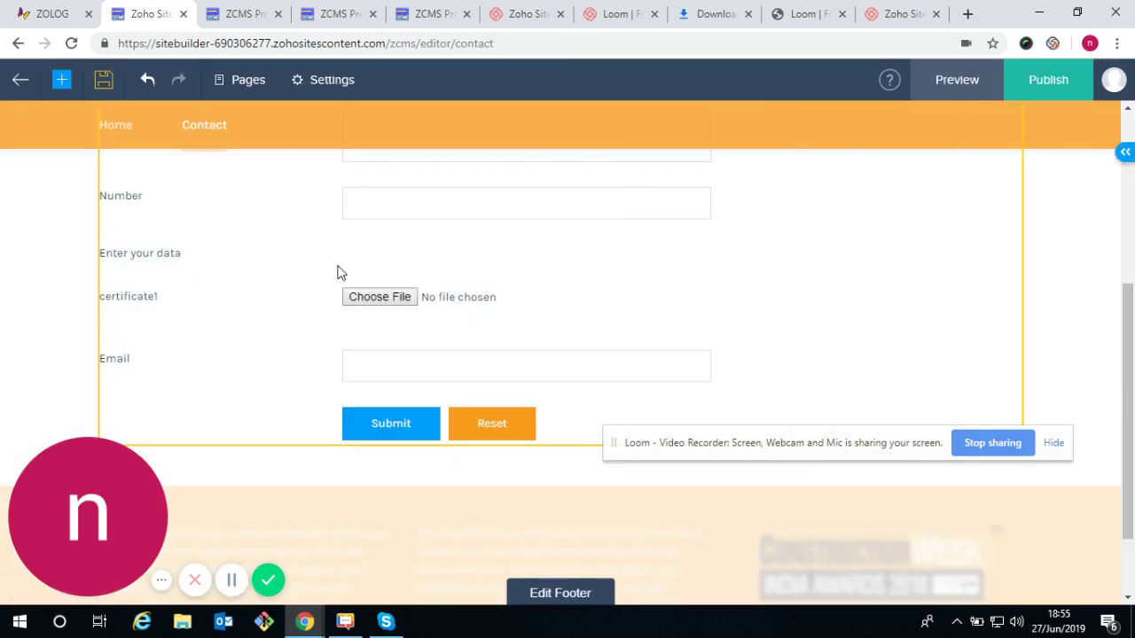